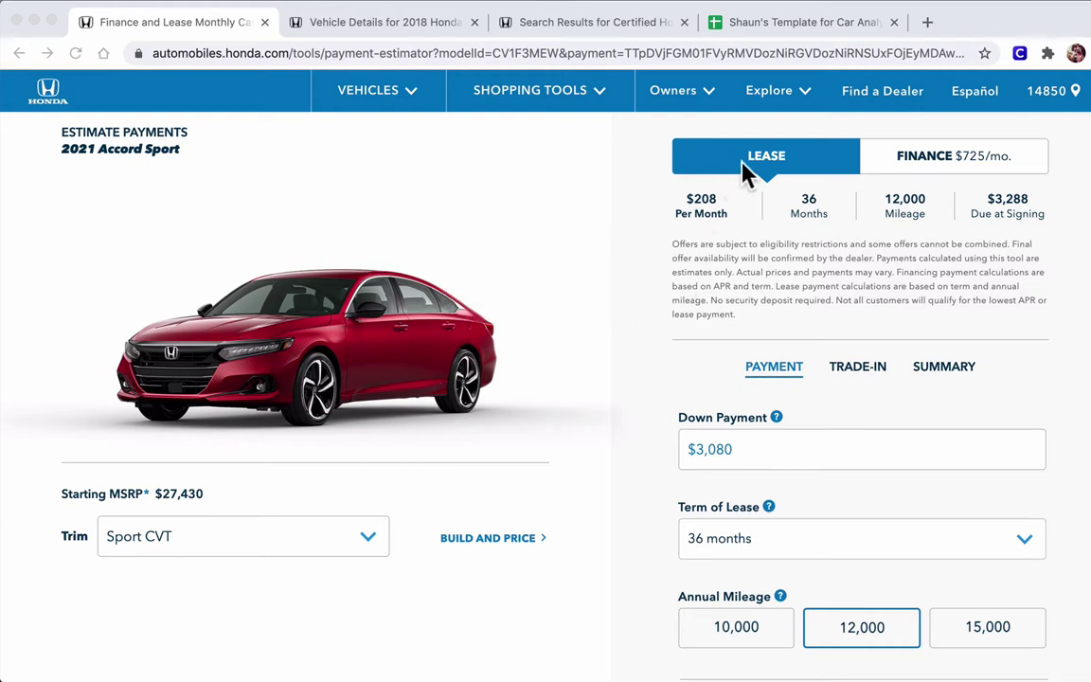
- Switch the 2021 Accord Sport estimate to finance terms ($725/month, 1.9% APR) and view the 2018 certified listing
click(895, 166)
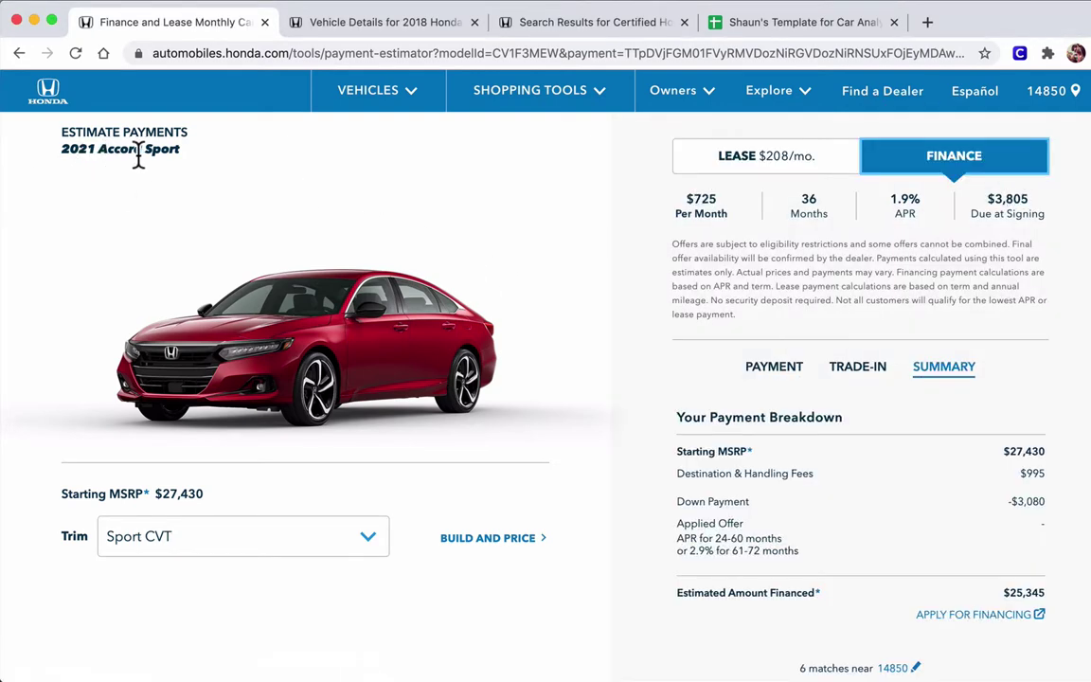
click(396, 36)
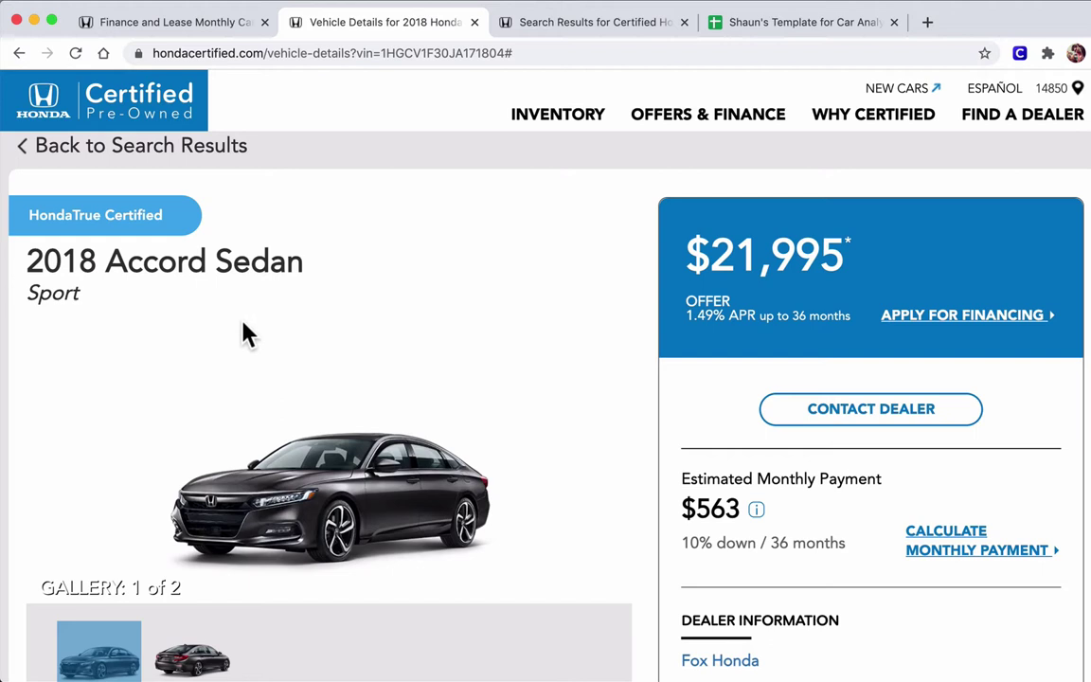
- Enter $27,430 as the Lease and Buying (New) purchase prices in B2 and B3
click(732, 26)
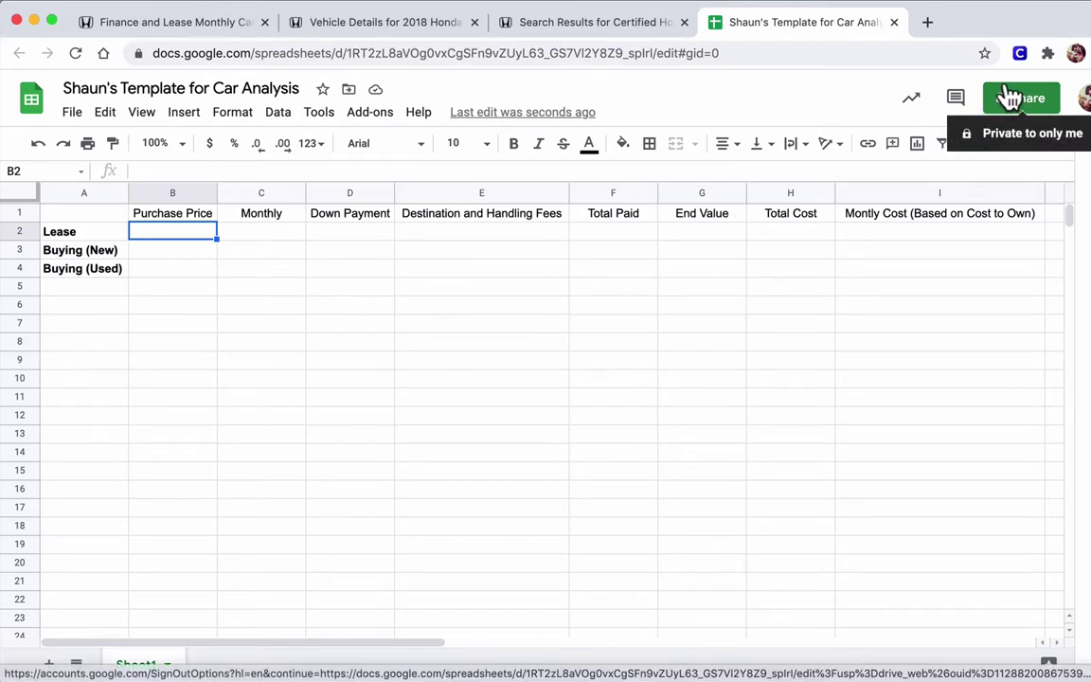
click(150, 27)
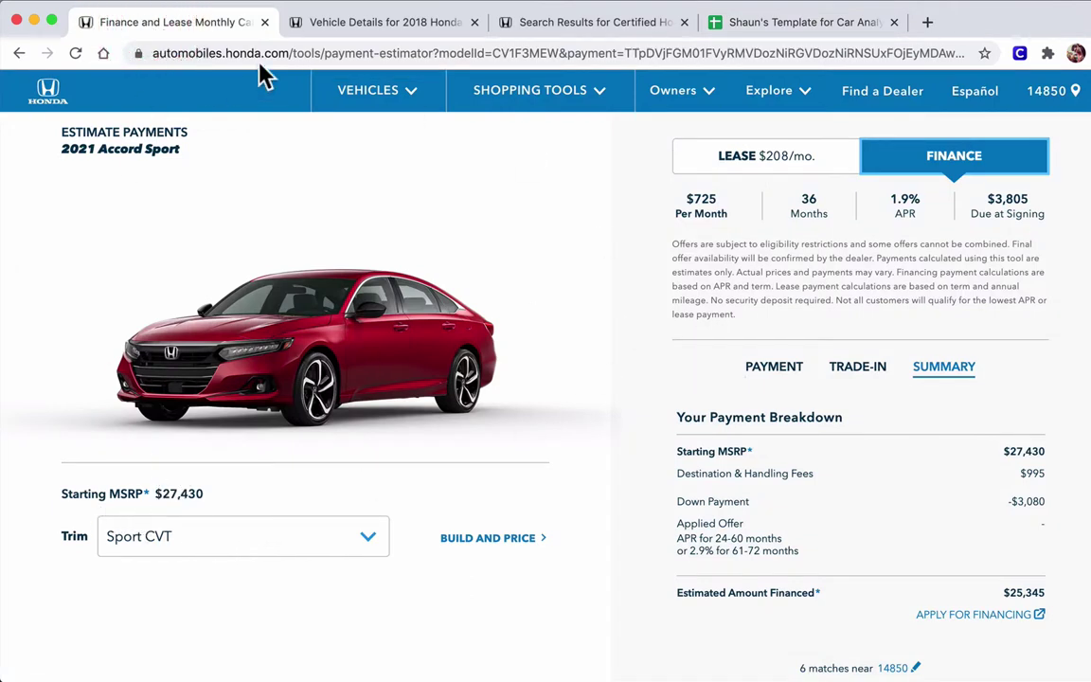
click(748, 24)
text(2)
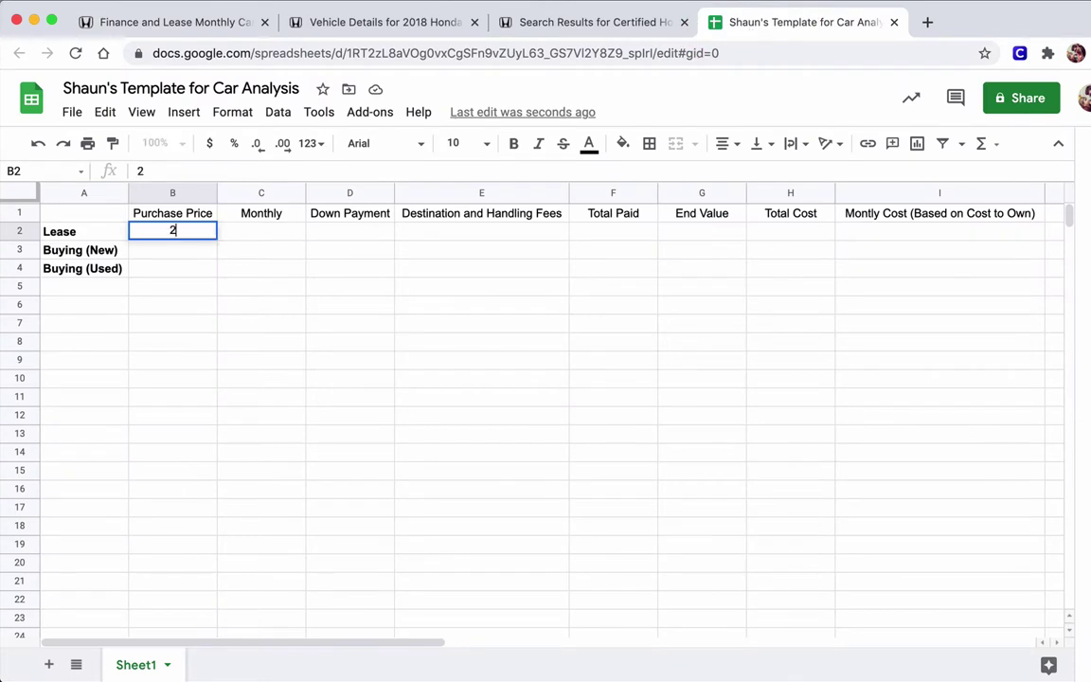
text(7,430)
key(Return)
text(27430)
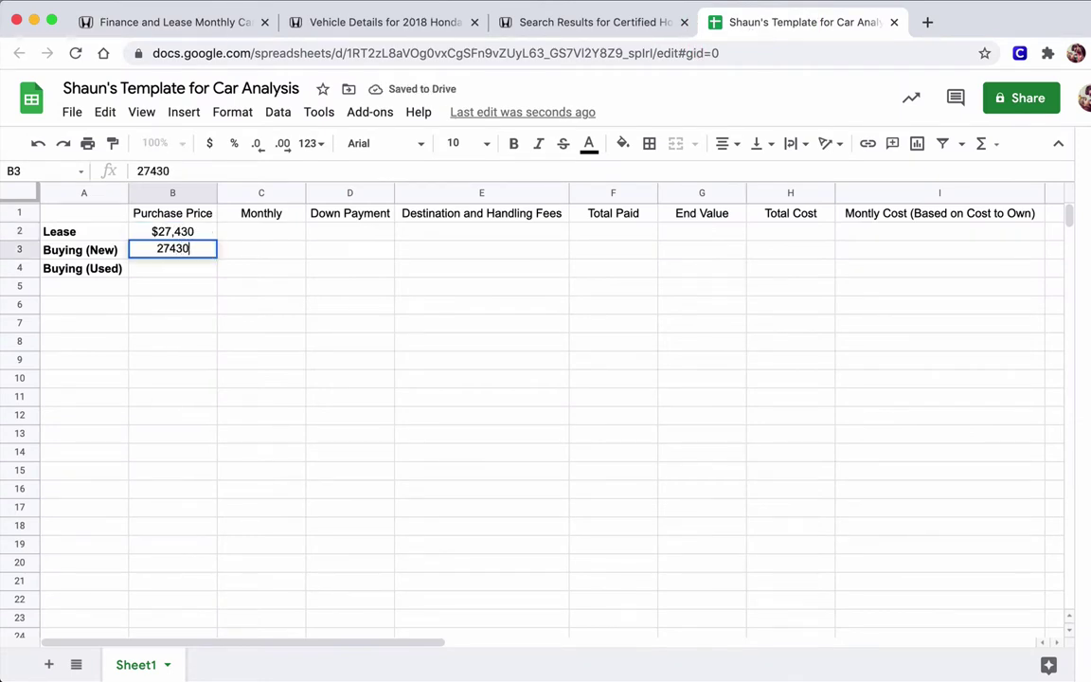
key(Return)
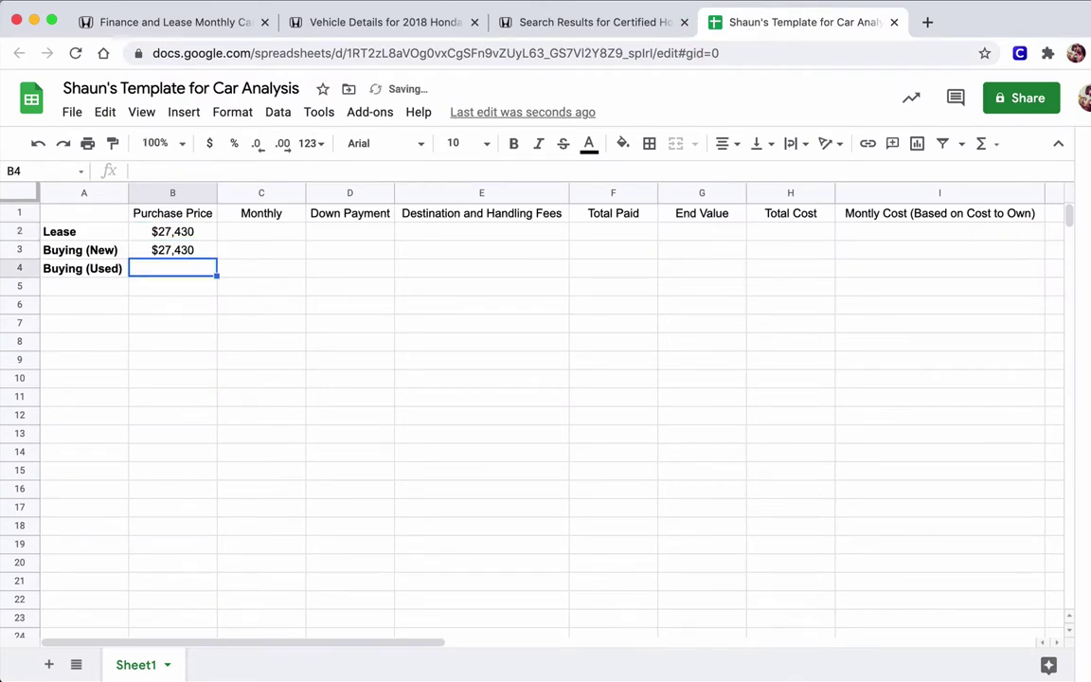
click(261, 231)
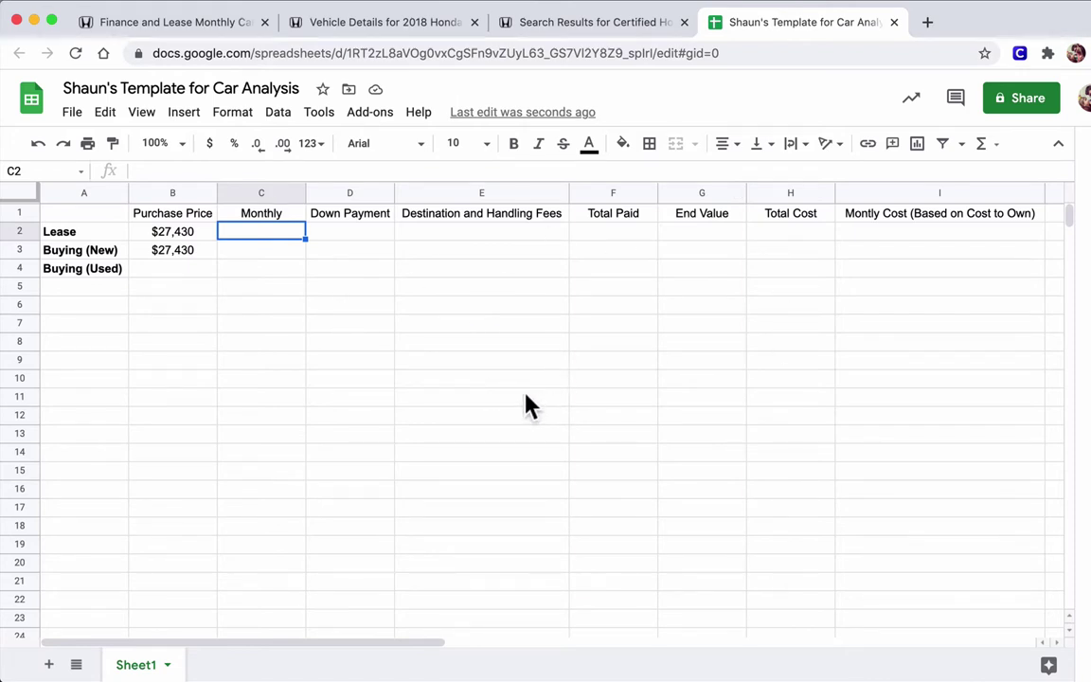
- Set the Honda estimator back to lease at 12,000 miles a year and scroll to the $219 lease offers
click(128, 25)
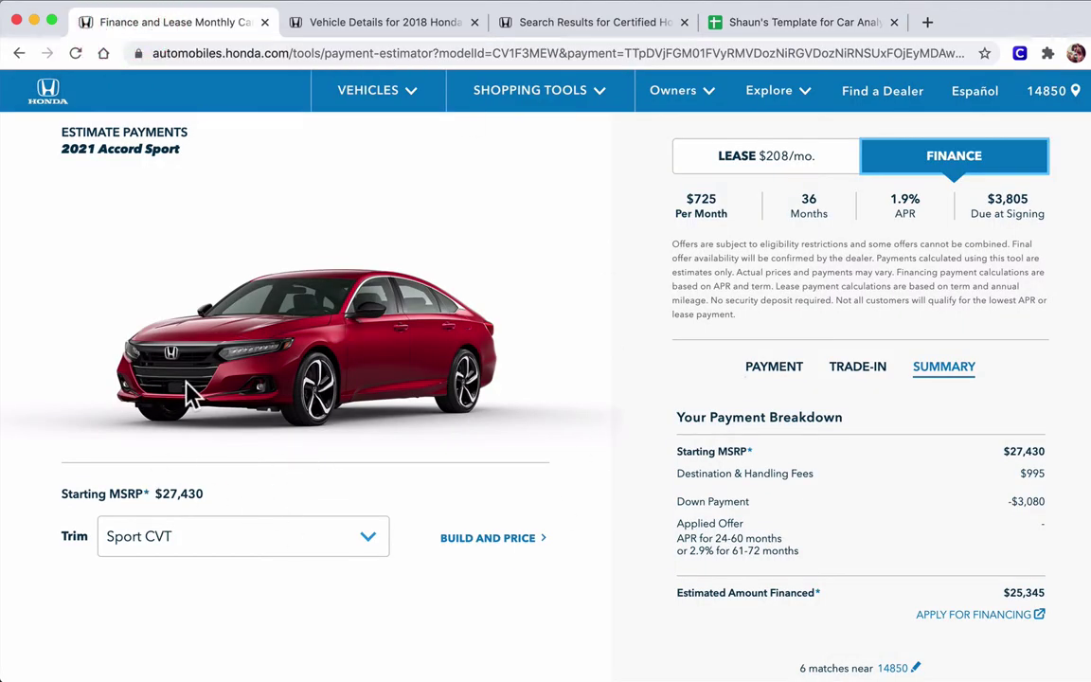
click(772, 161)
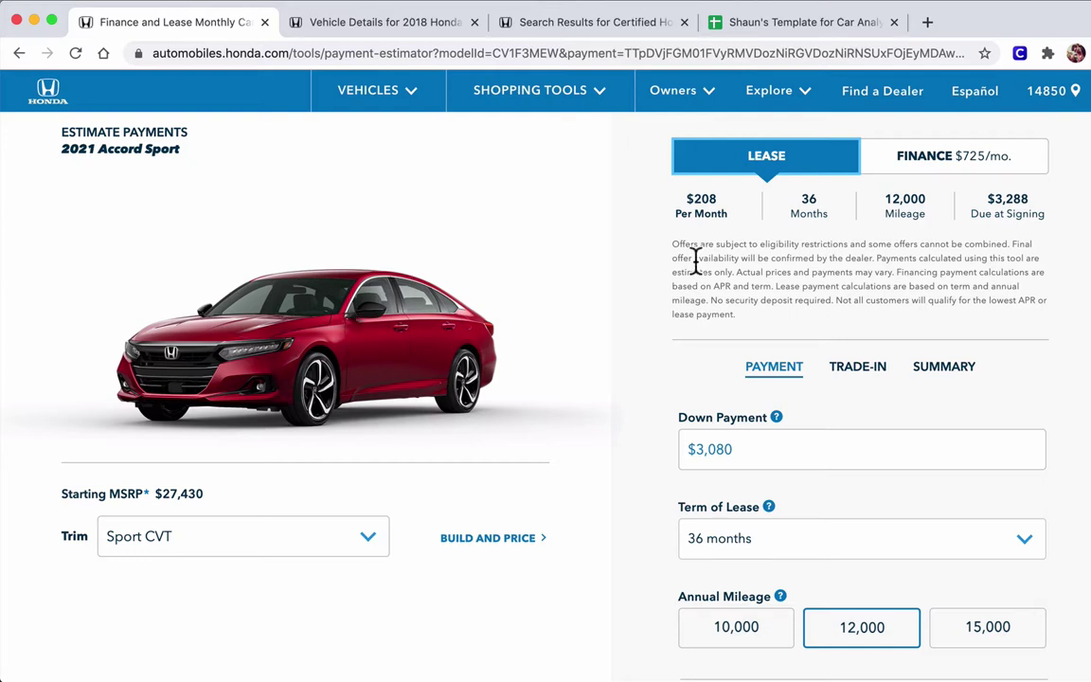
scroll(843, 369, down, 1)
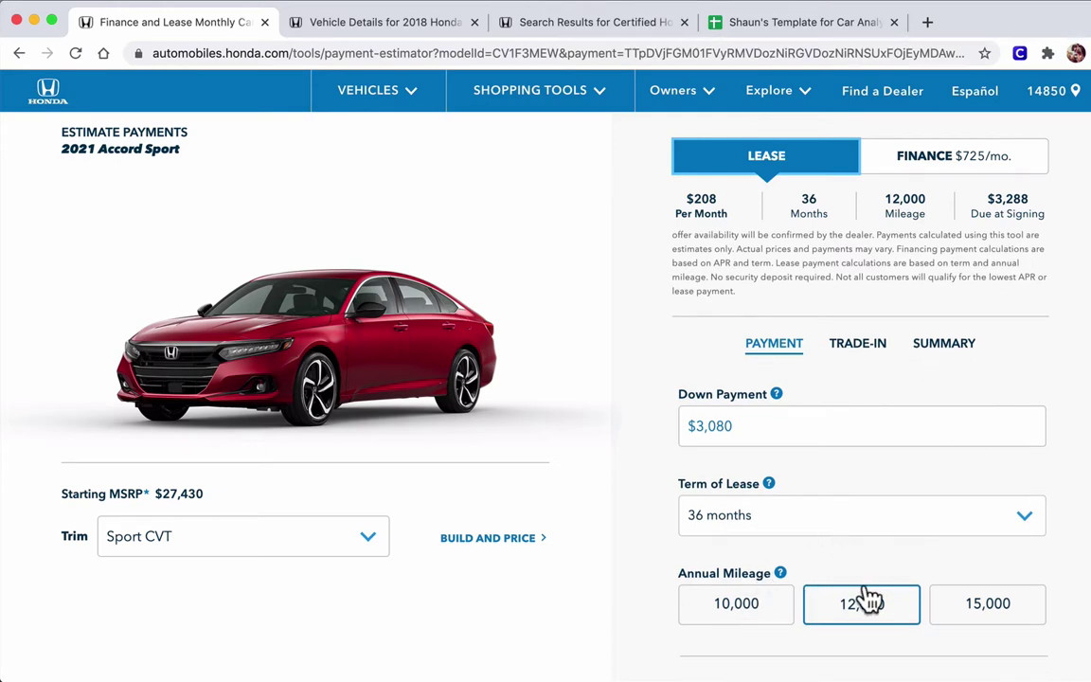
click(979, 606)
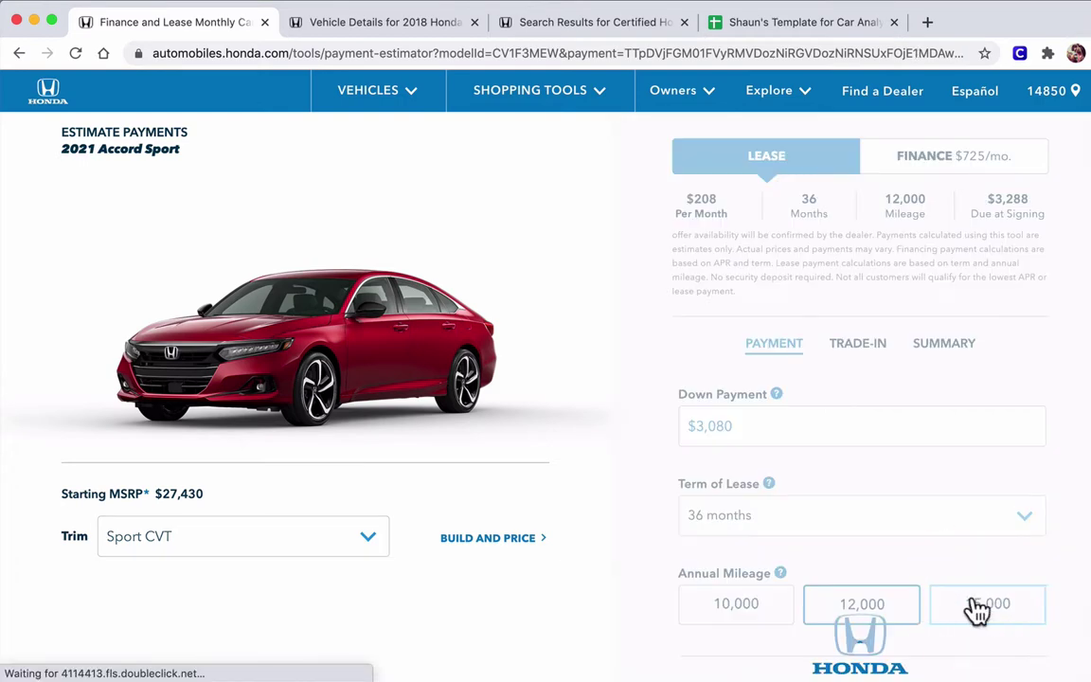
click(879, 614)
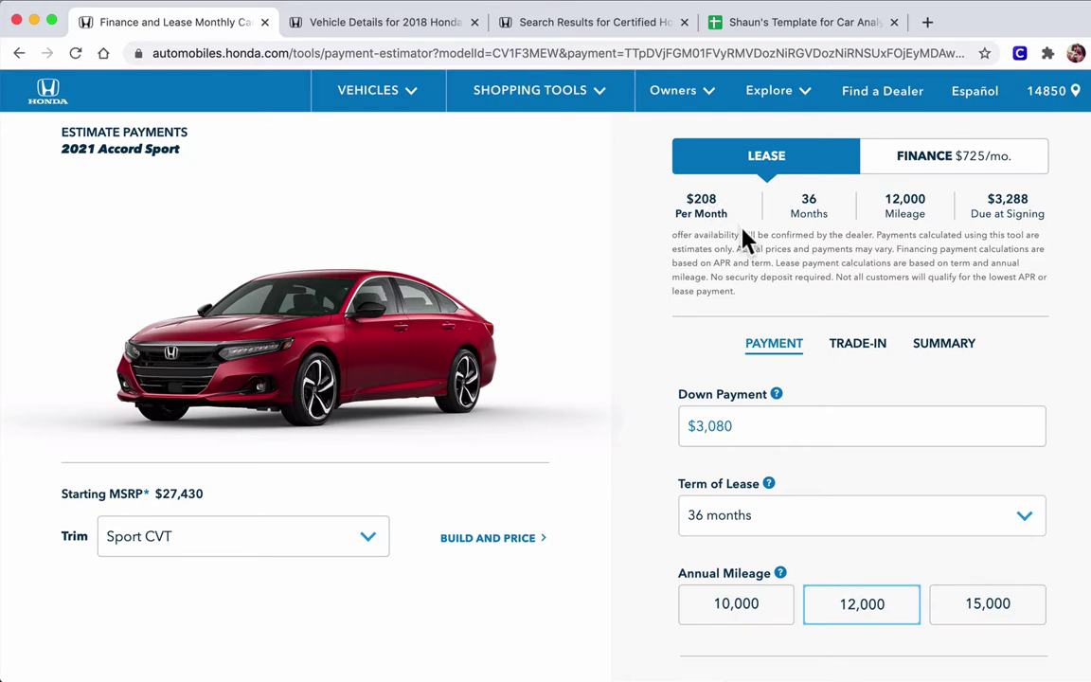
scroll(745, 240, down, 5)
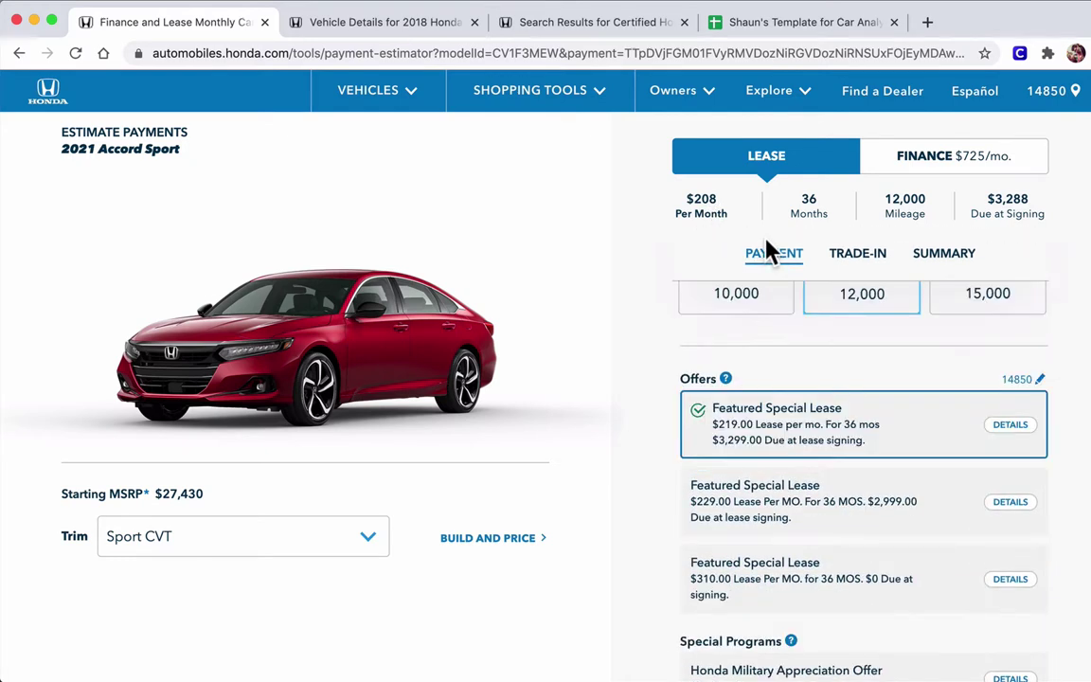
scroll(769, 252, down, 3)
scroll(769, 253, up, 1)
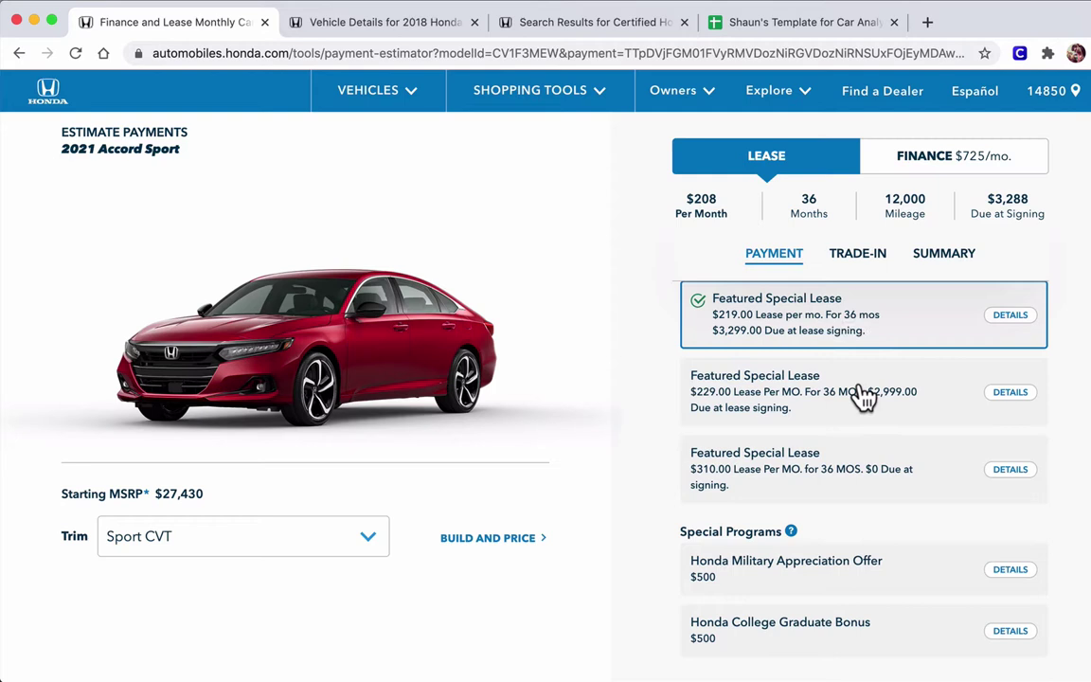
- Enter $219 as the Lease monthly payment in C2
click(770, 28)
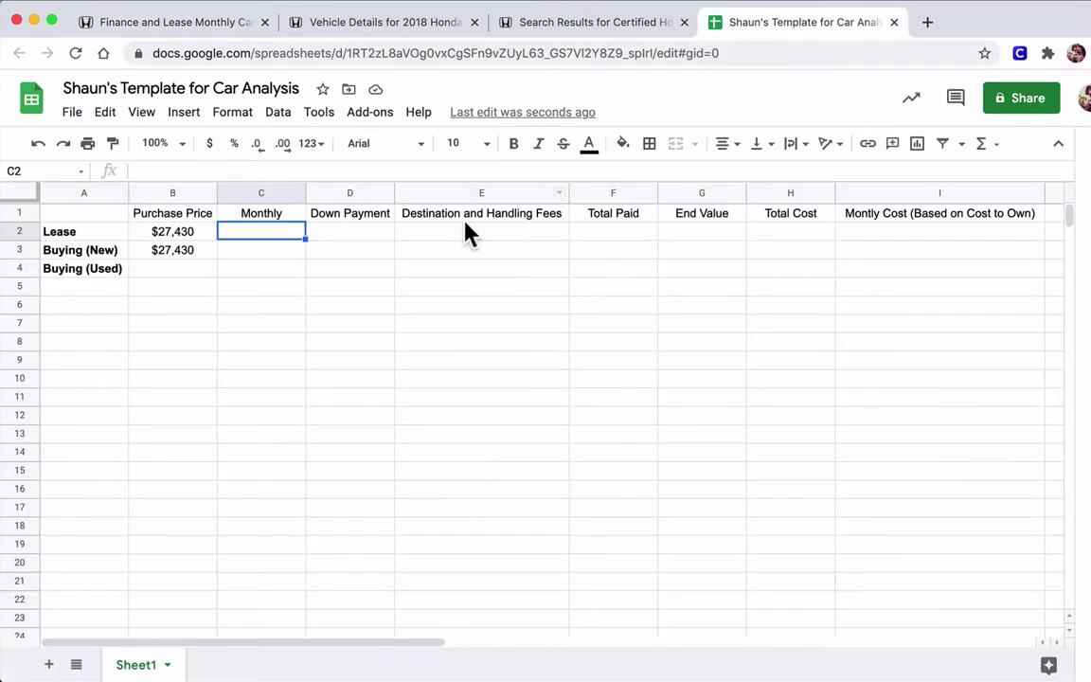
text(219)
key(Return)
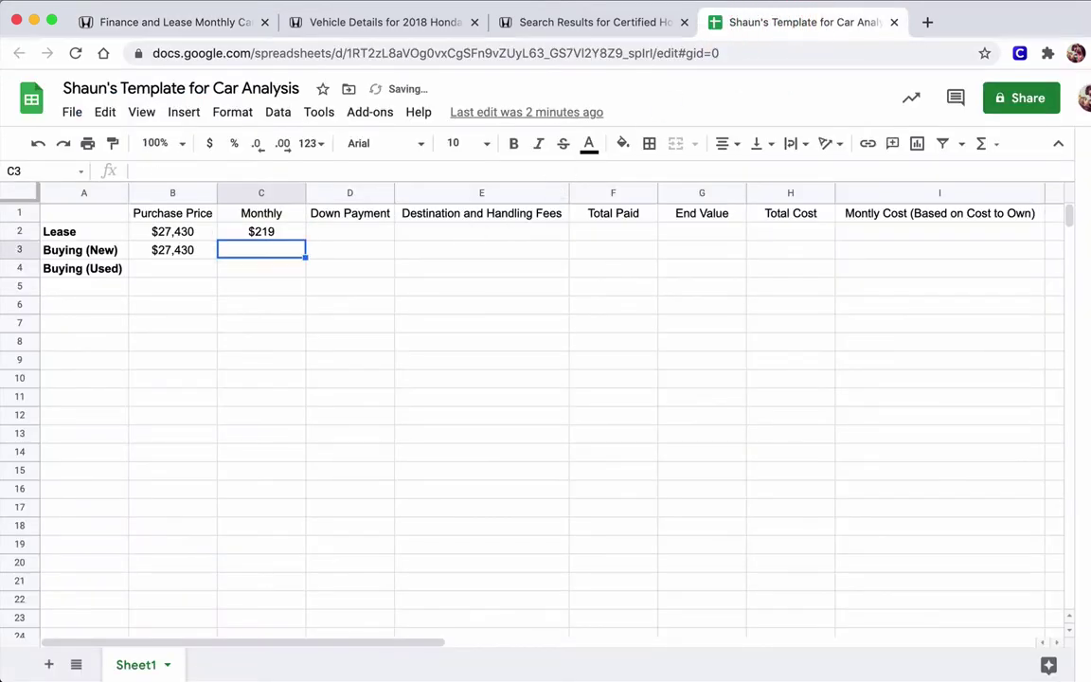
click(349, 231)
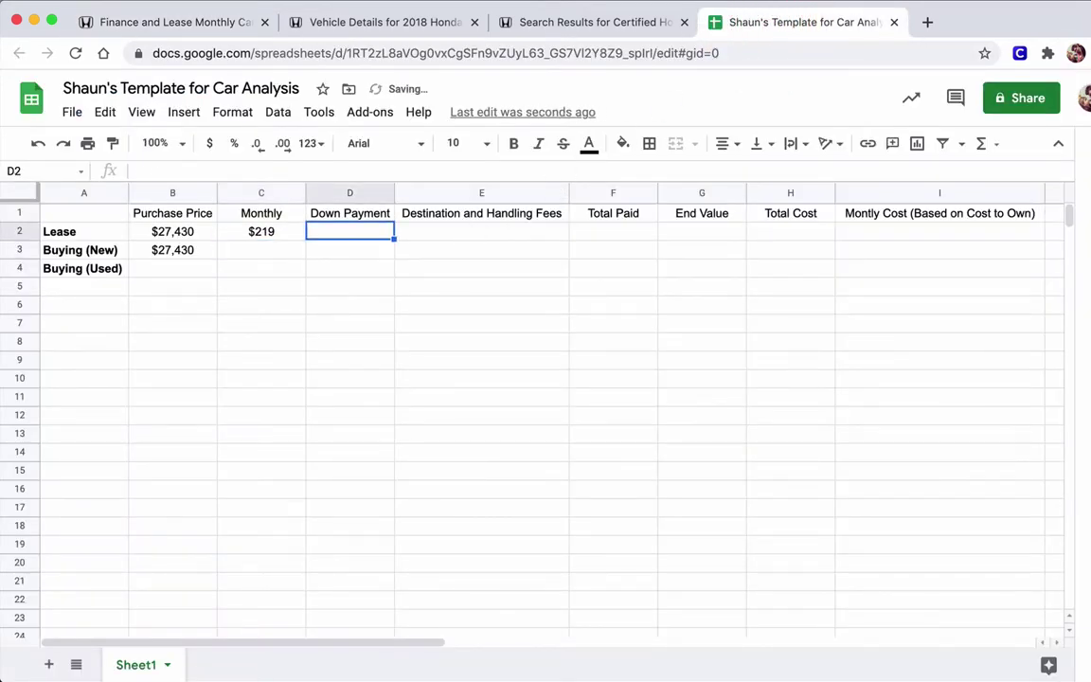
- Check the lease payment breakdown and enter the $3,080 Lease down payment in D2
click(189, 24)
click(935, 260)
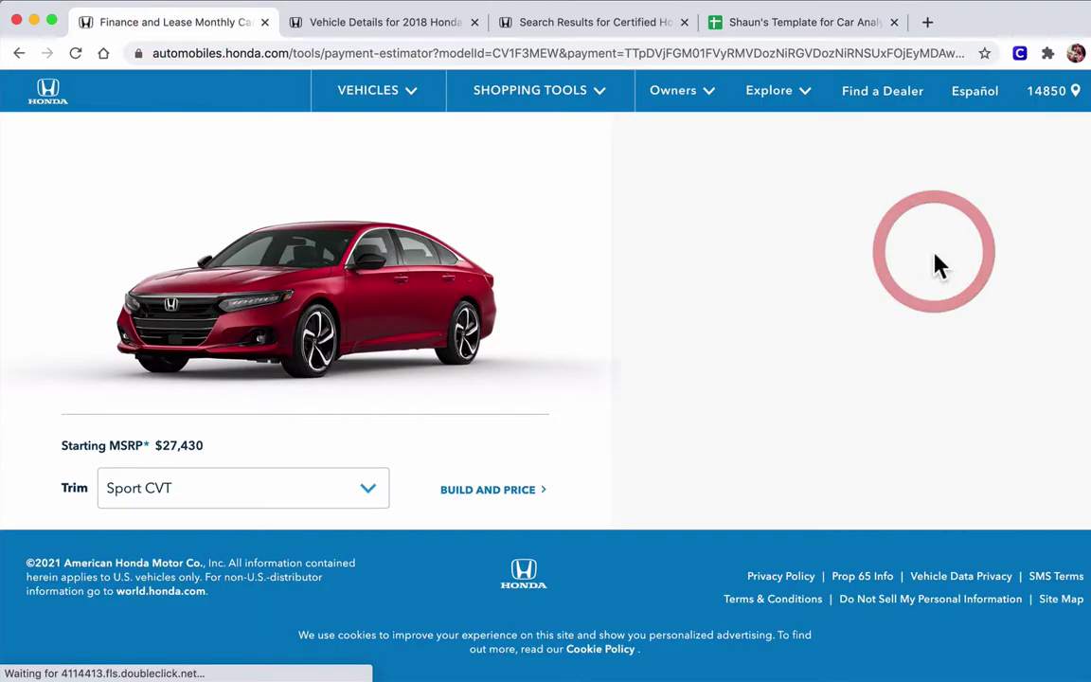
scroll(923, 266, up, 3)
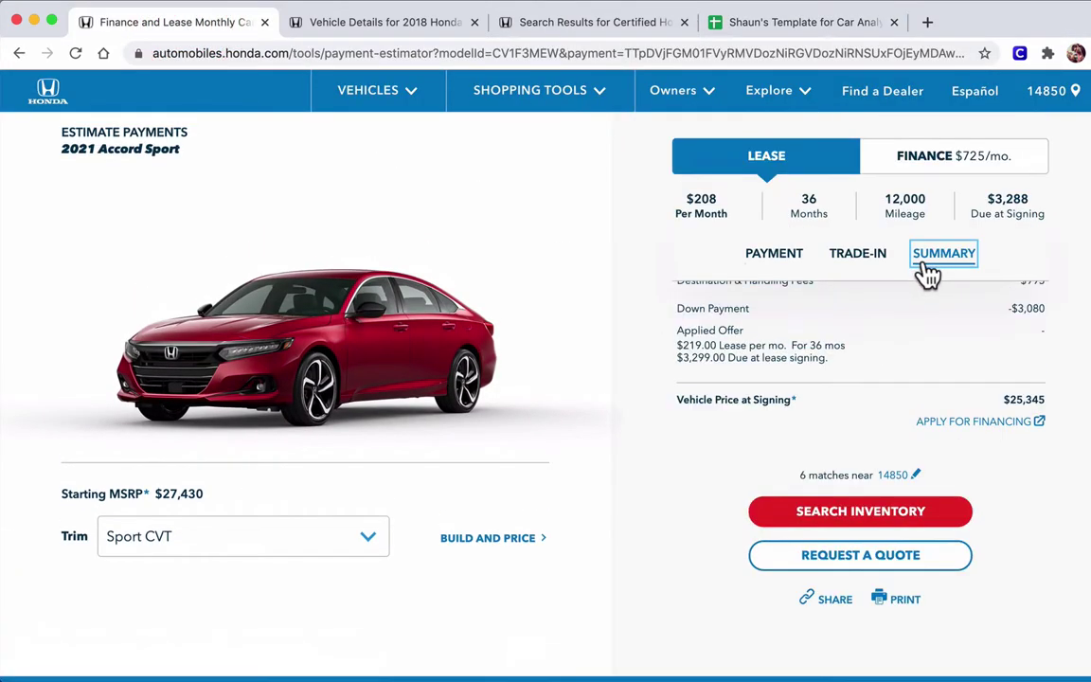
scroll(943, 326, up, 2)
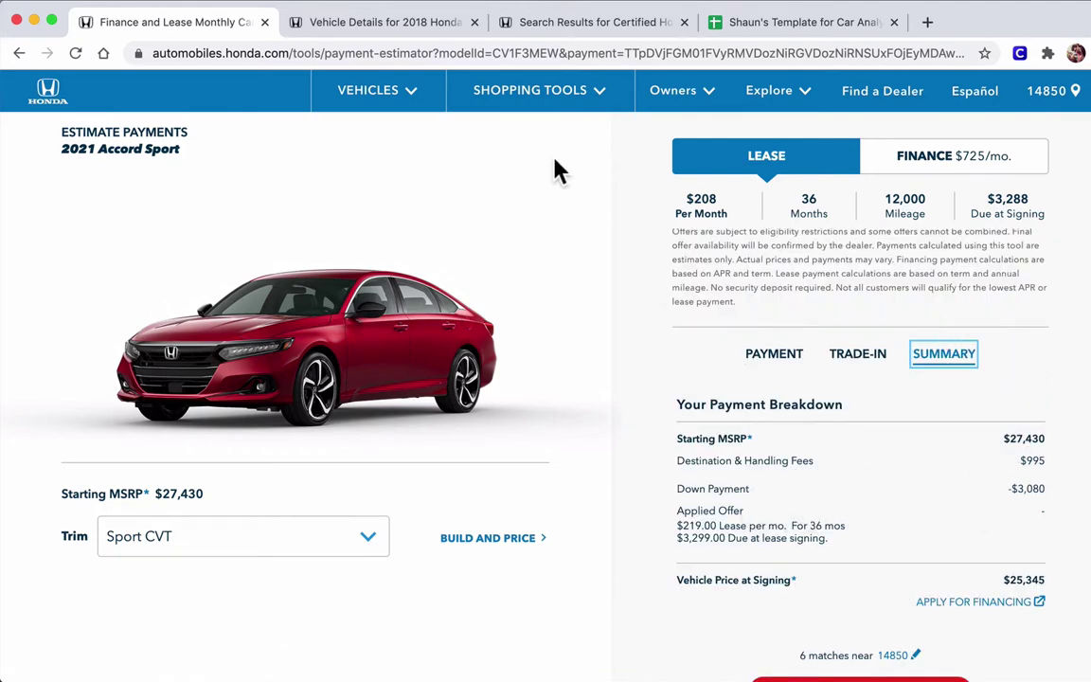
click(758, 23)
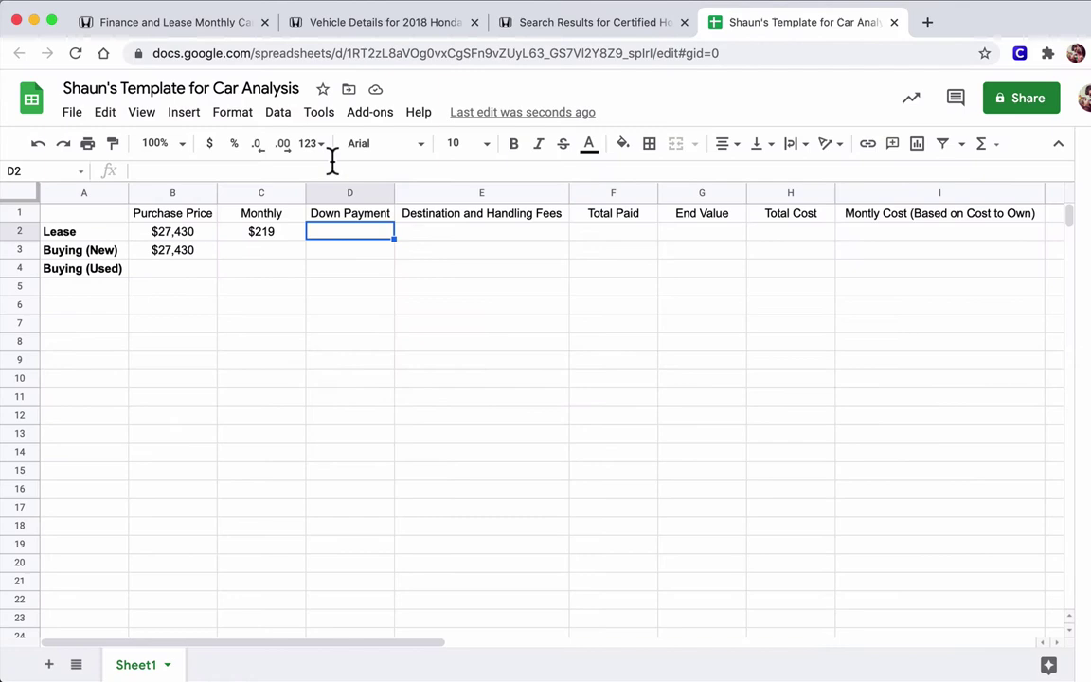
text(3080)
key(Tab)
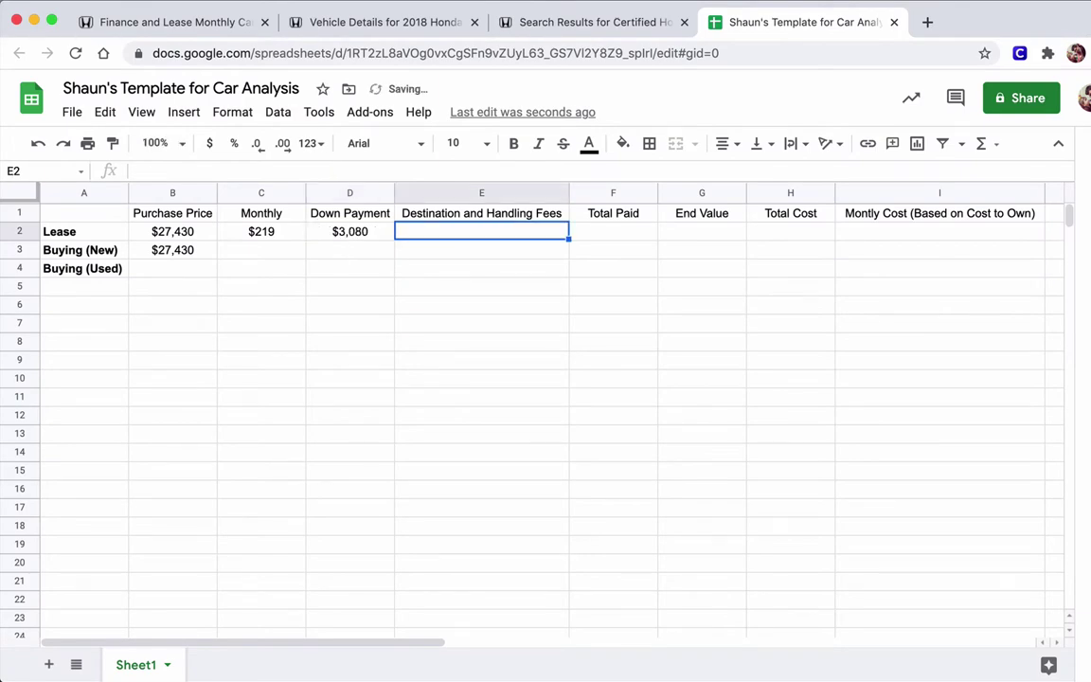
- Enter $995 fees for Lease and Buying (New), plus $3,080 down for Buying (New)
click(189, 23)
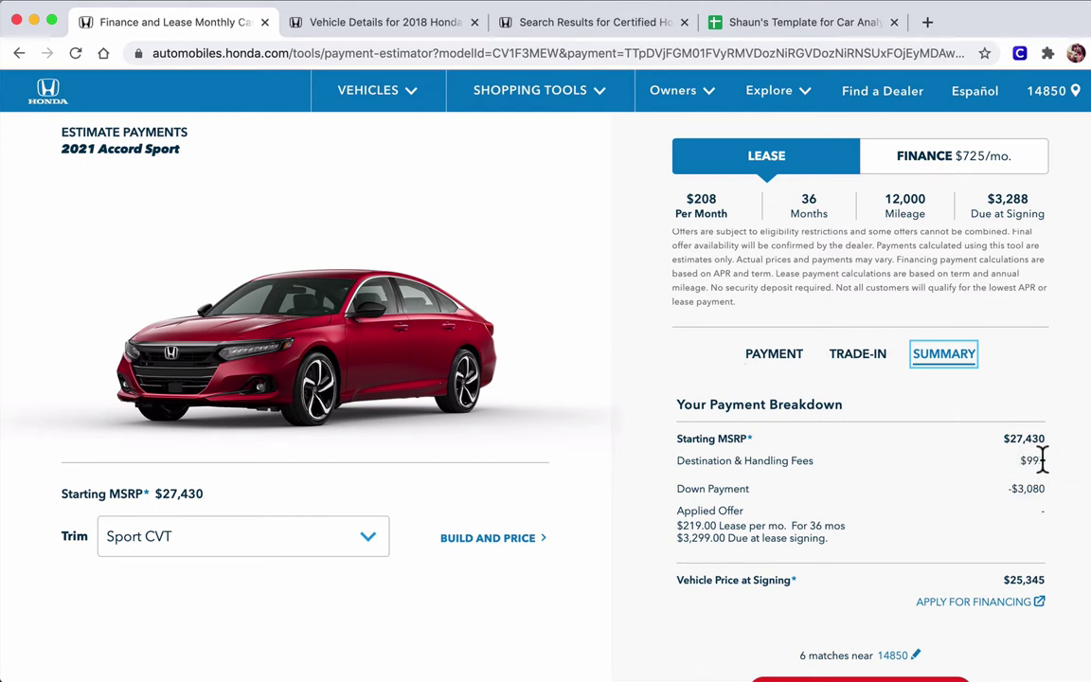
click(758, 25)
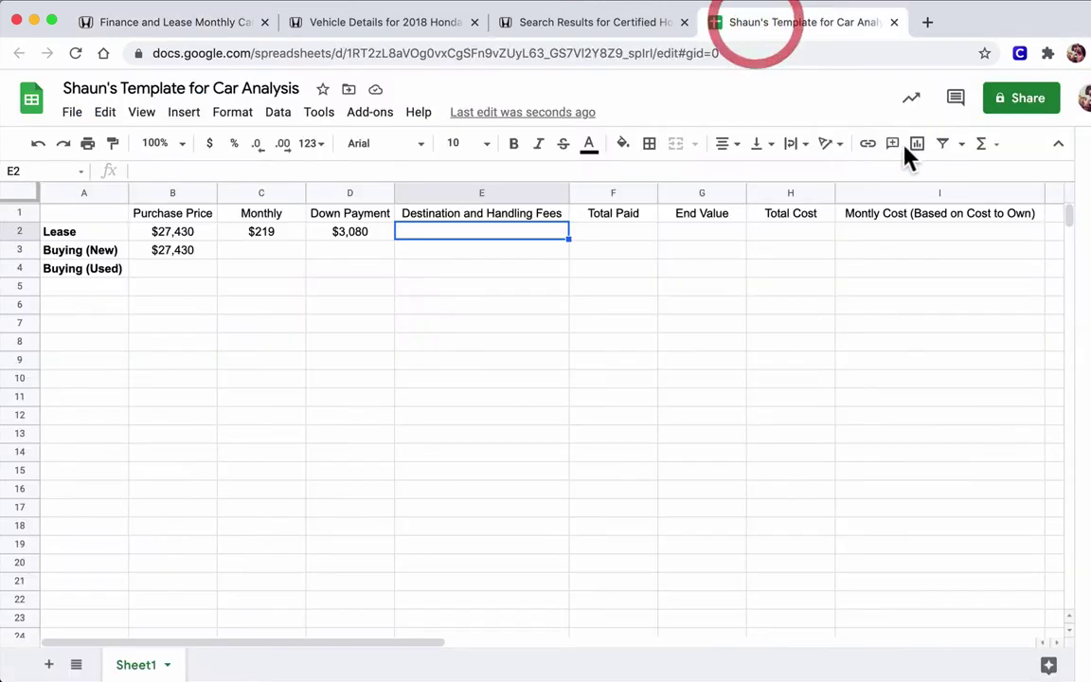
text(995)
key(Return)
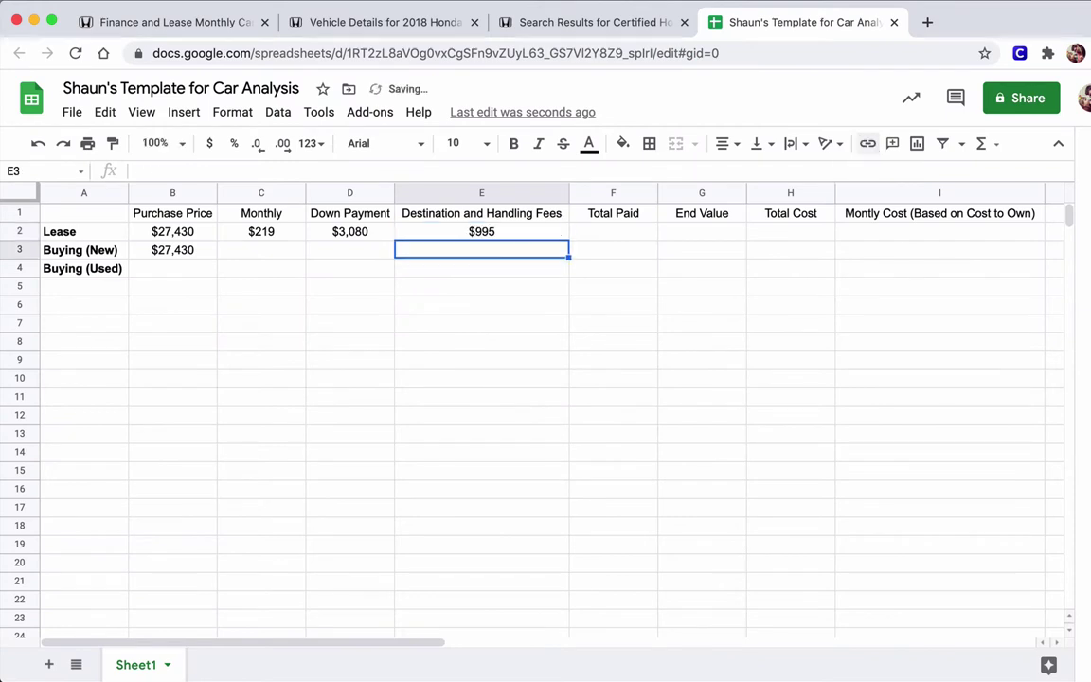
text(995)
click(350, 249)
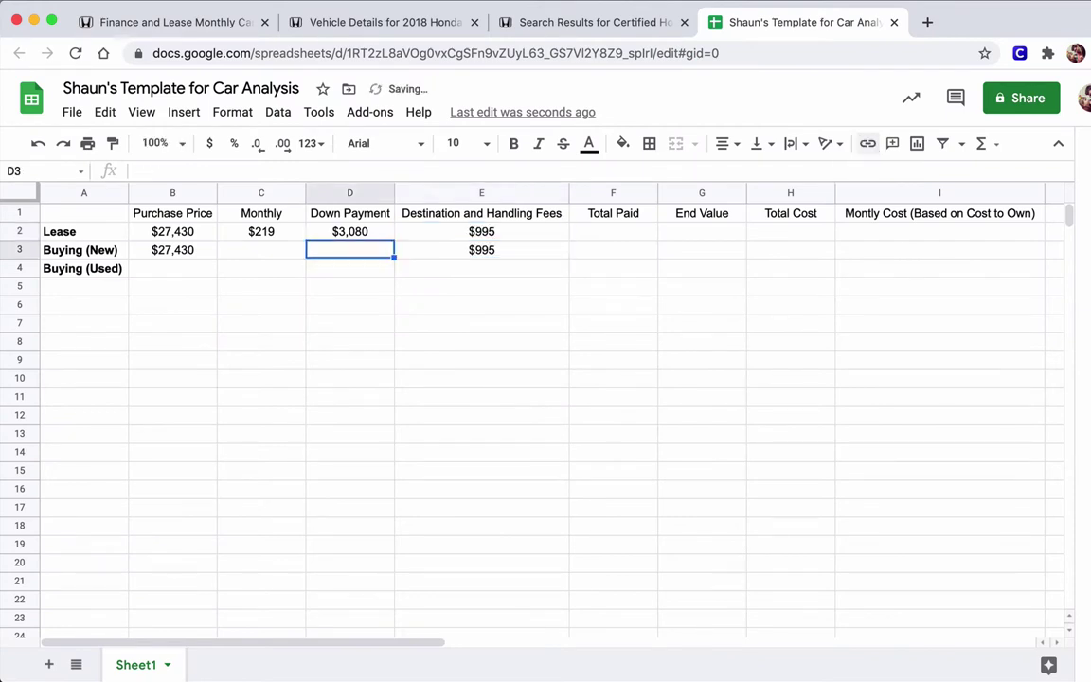
text(3080)
click(261, 249)
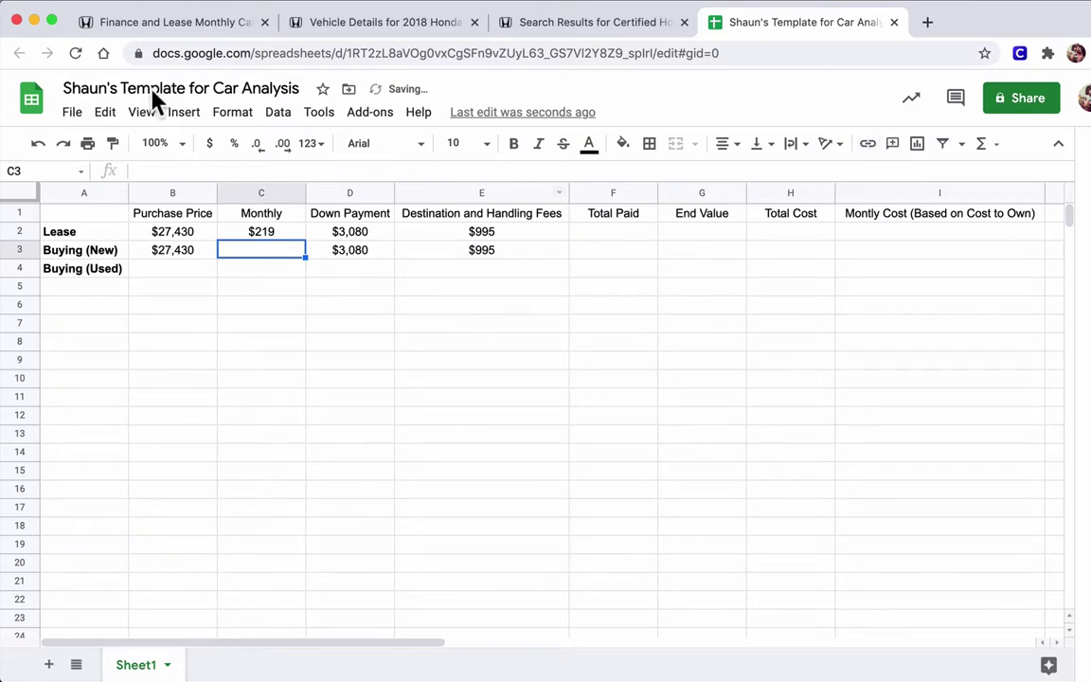
- Confirm the finance terms and enter $725 as the Buying (New) monthly payment in C3
click(131, 28)
click(923, 161)
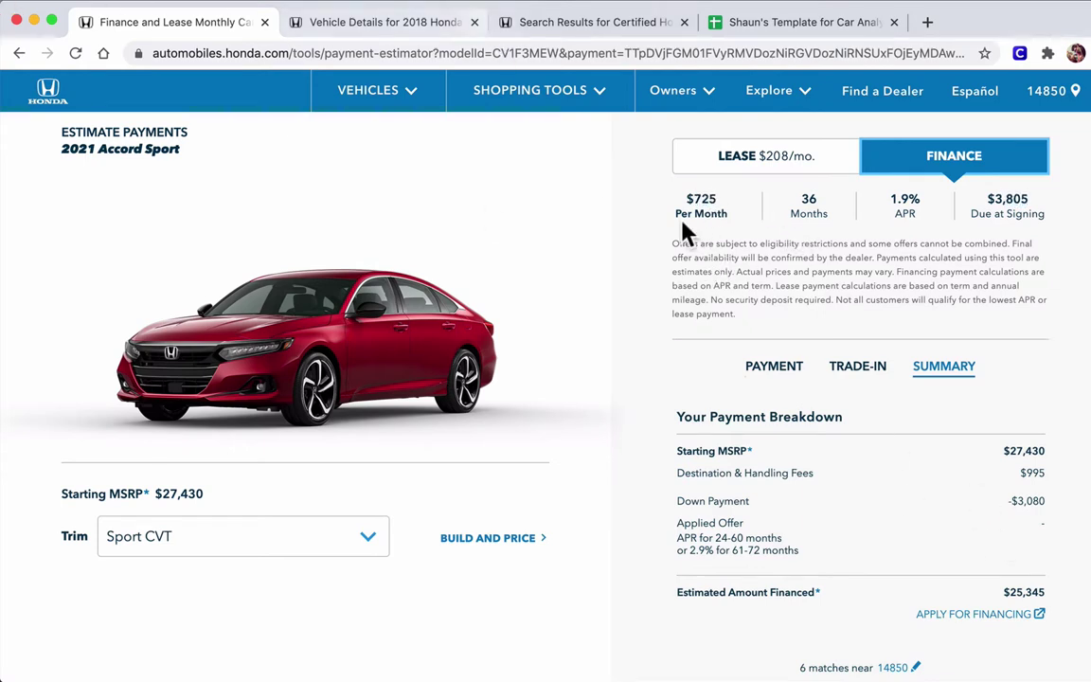
click(725, 29)
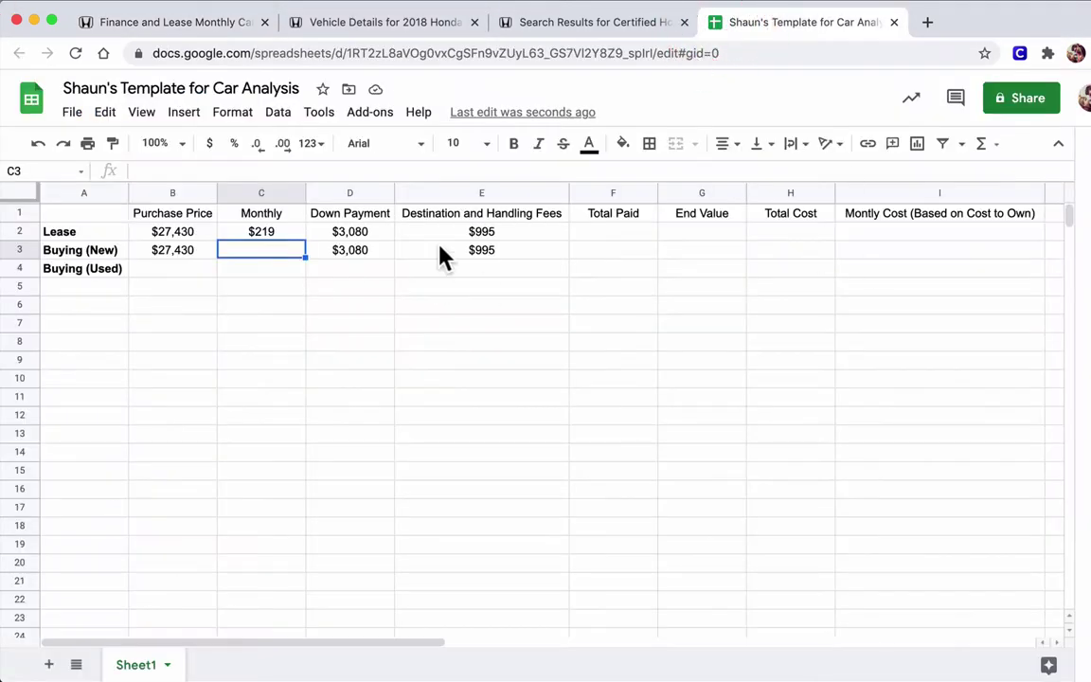
text(725)
key(Return)
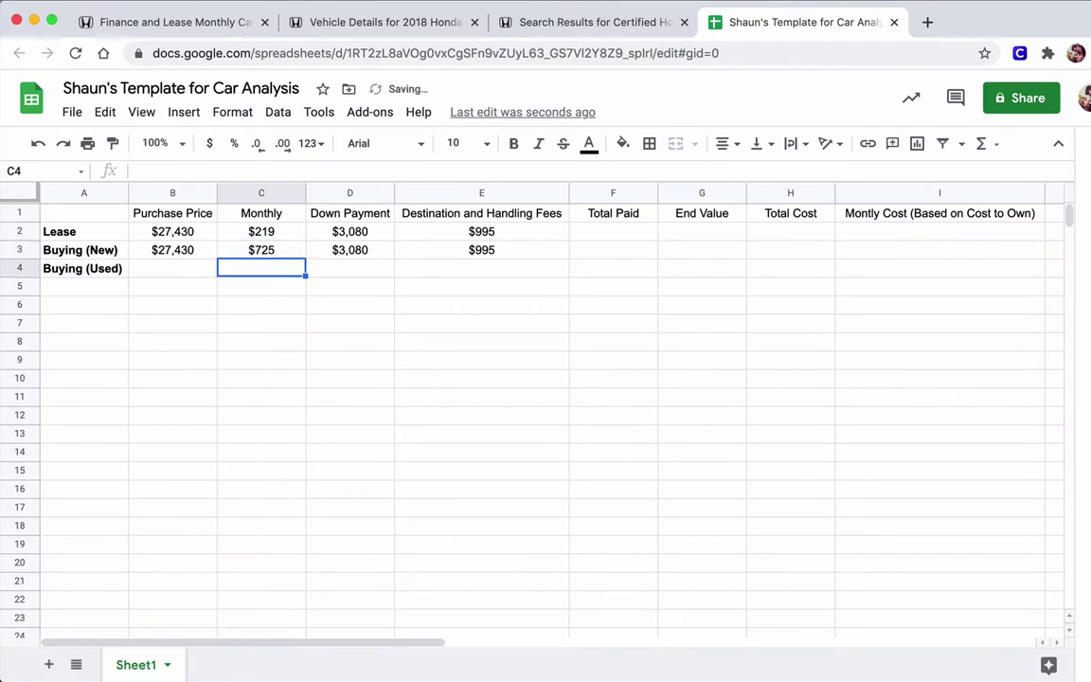
click(428, 248)
click(613, 249)
- Enter =C2*36+D2+E2 in F2 for a Lease Total Paid of $11,959
click(702, 231)
click(613, 231)
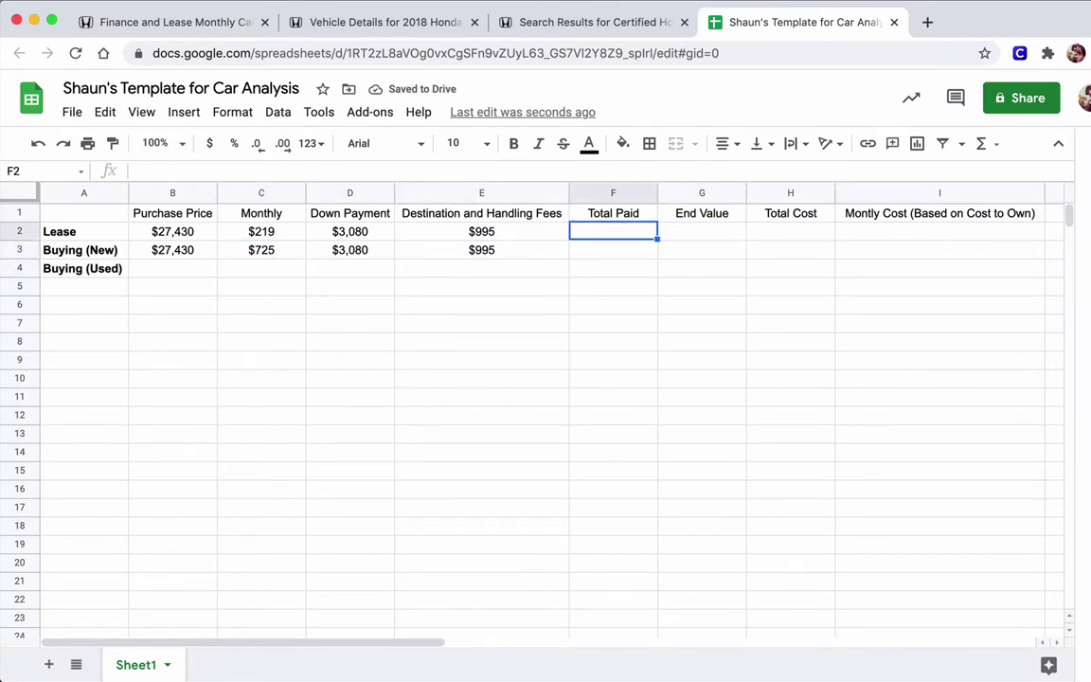
text(=)
key(Left)
key(Left)
key(Left)
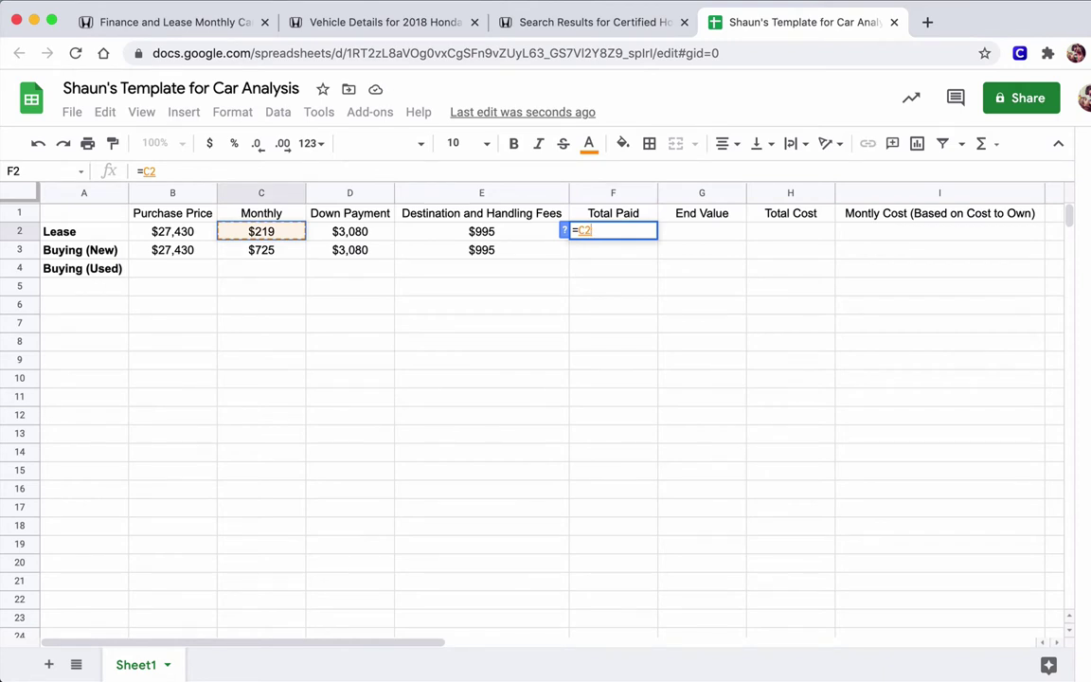
text(*36)
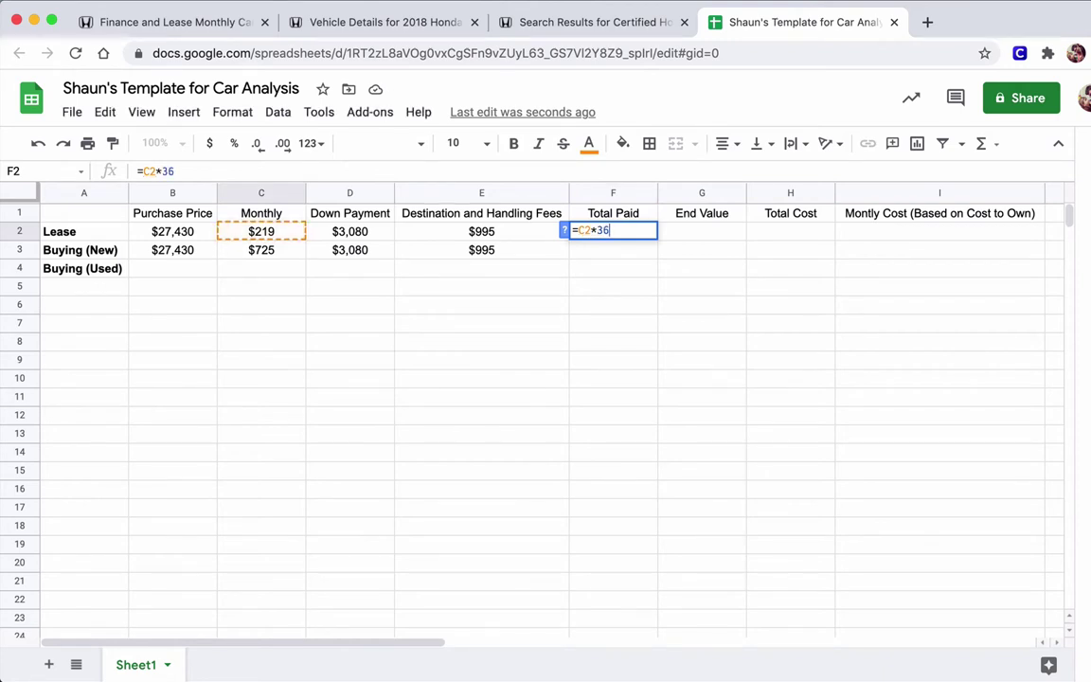
text(+D2)
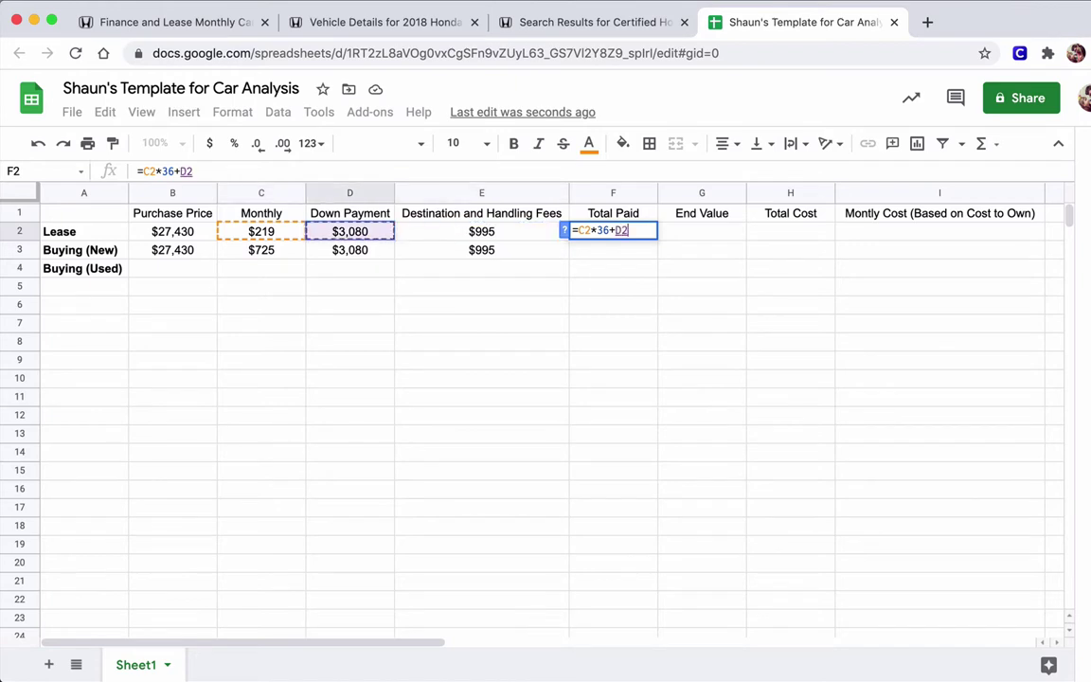
text(+E2)
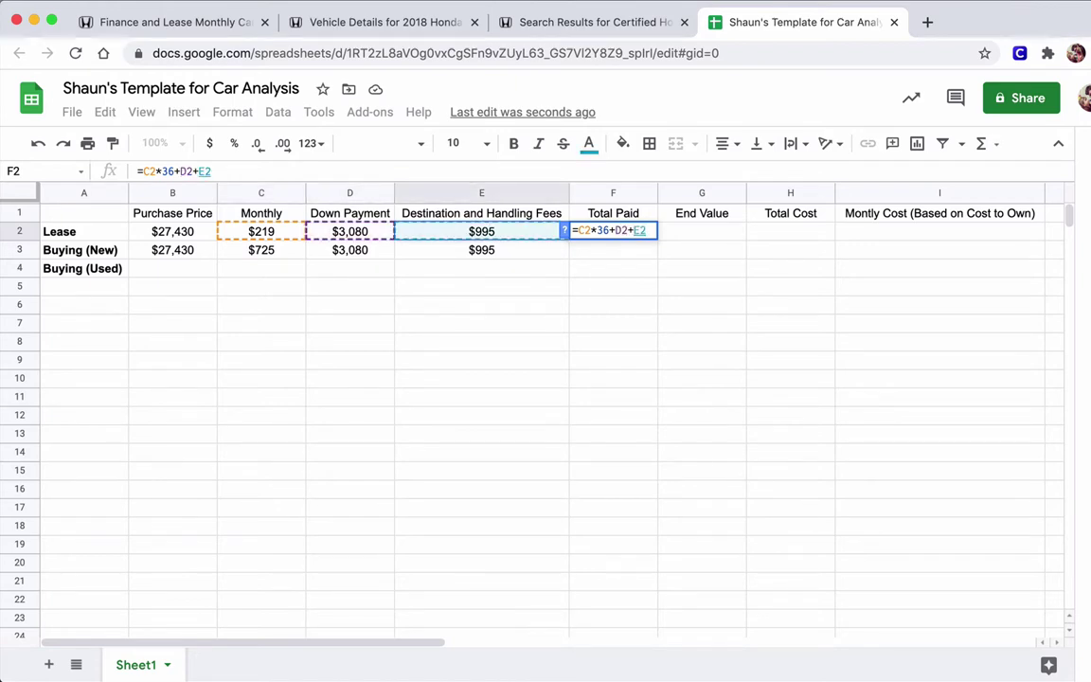
key(Return)
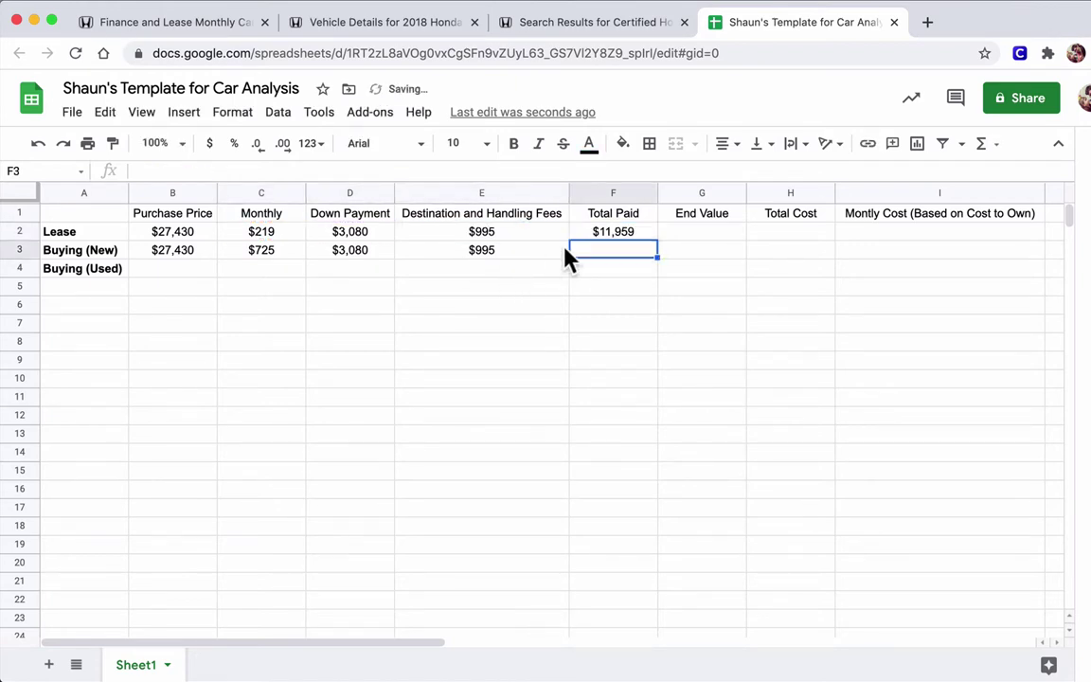
- Copy the Total Paid formula down to F3, giving $30,175 for Buying (New)
click(586, 235)
drag(657, 241, 654, 252)
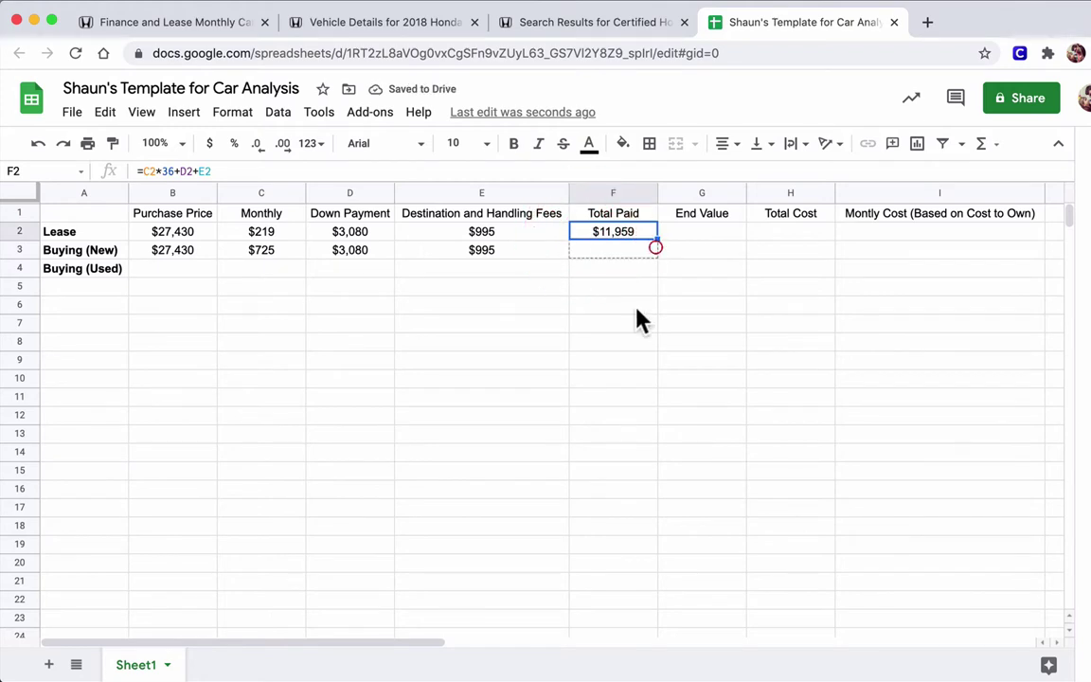
click(596, 254)
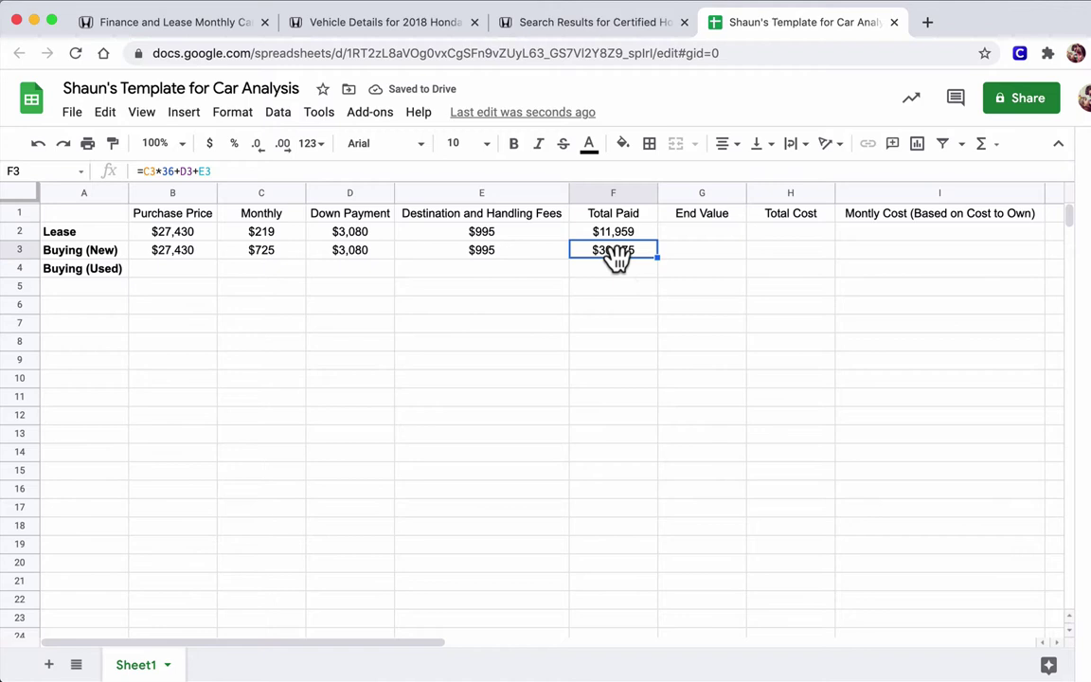
drag(614, 243, 614, 233)
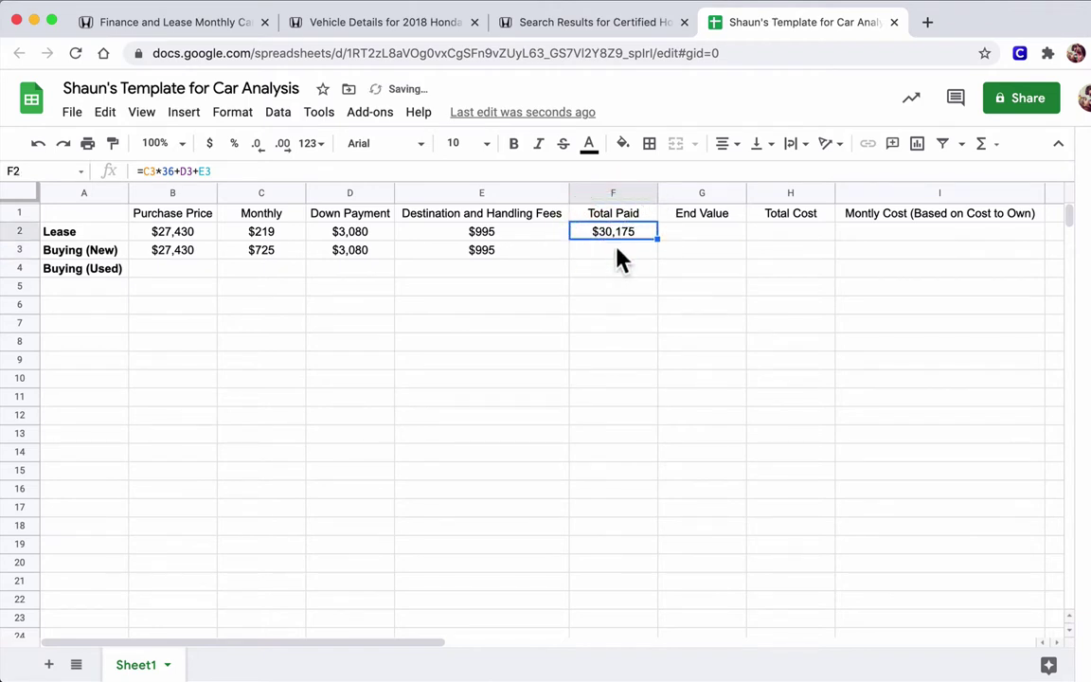
key(super+z)
click(615, 246)
click(615, 238)
- Set the Lease End Value in G2 to $0
click(673, 231)
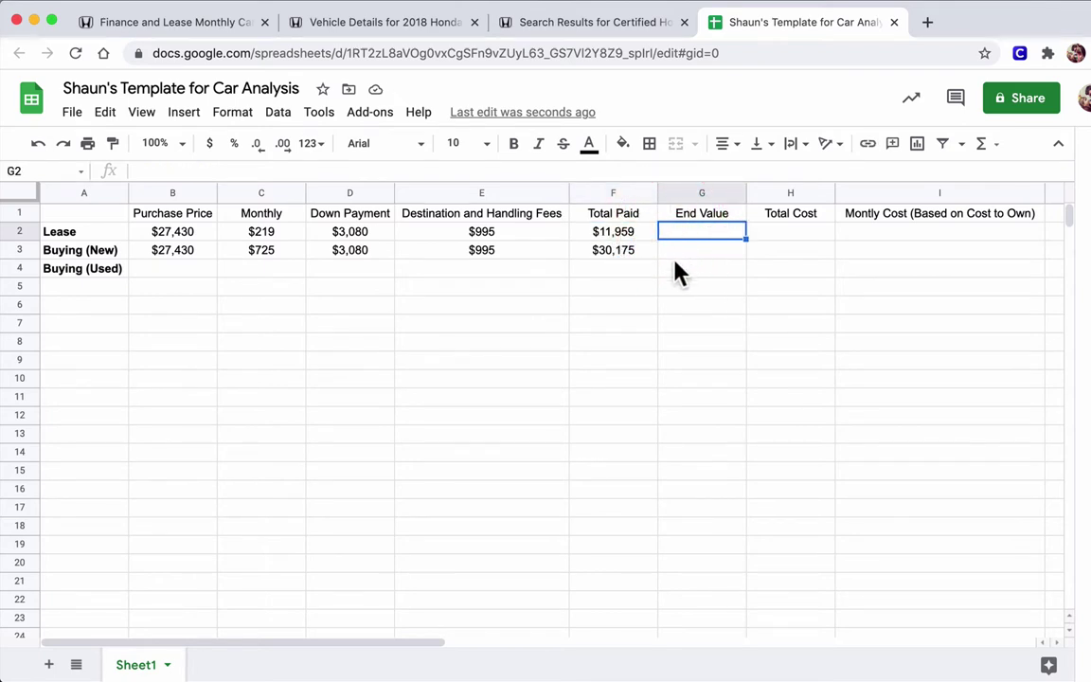
text(0)
key(Return)
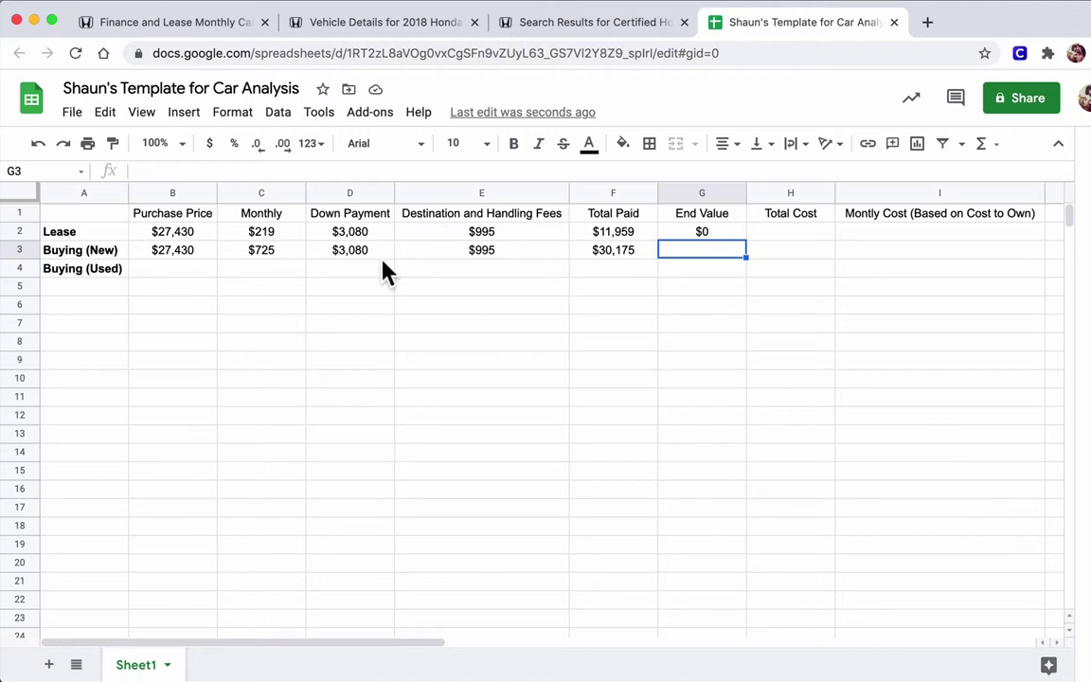
- Look up the certified 2018 Accord Sedan's $21,995 offer price on the Honda site
click(531, 25)
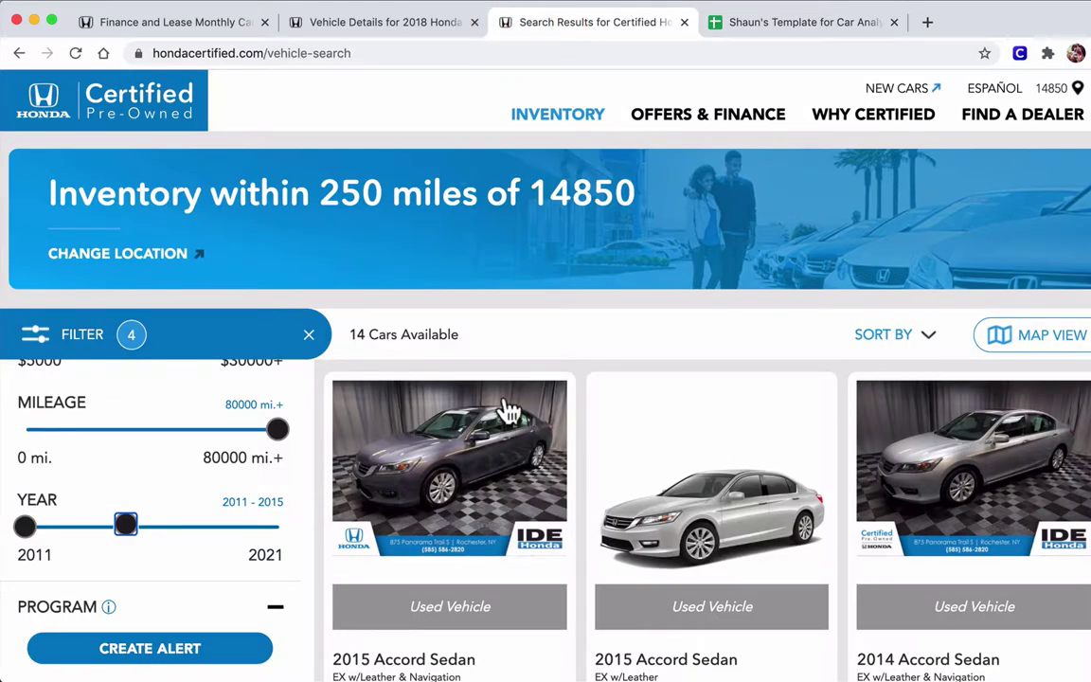
click(379, 26)
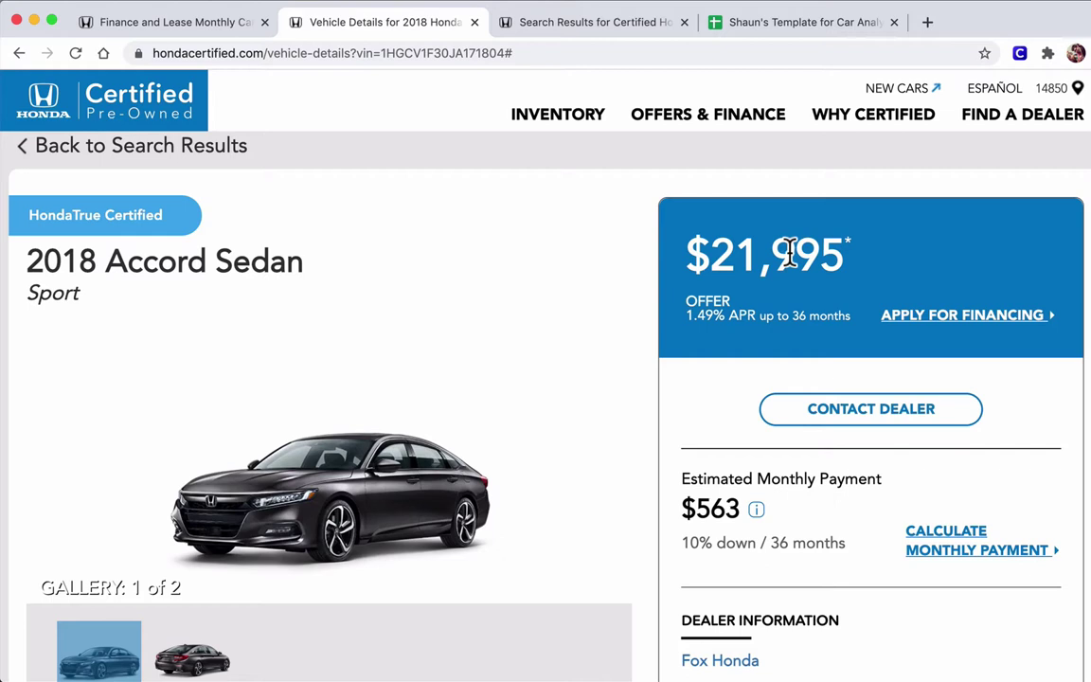
click(758, 27)
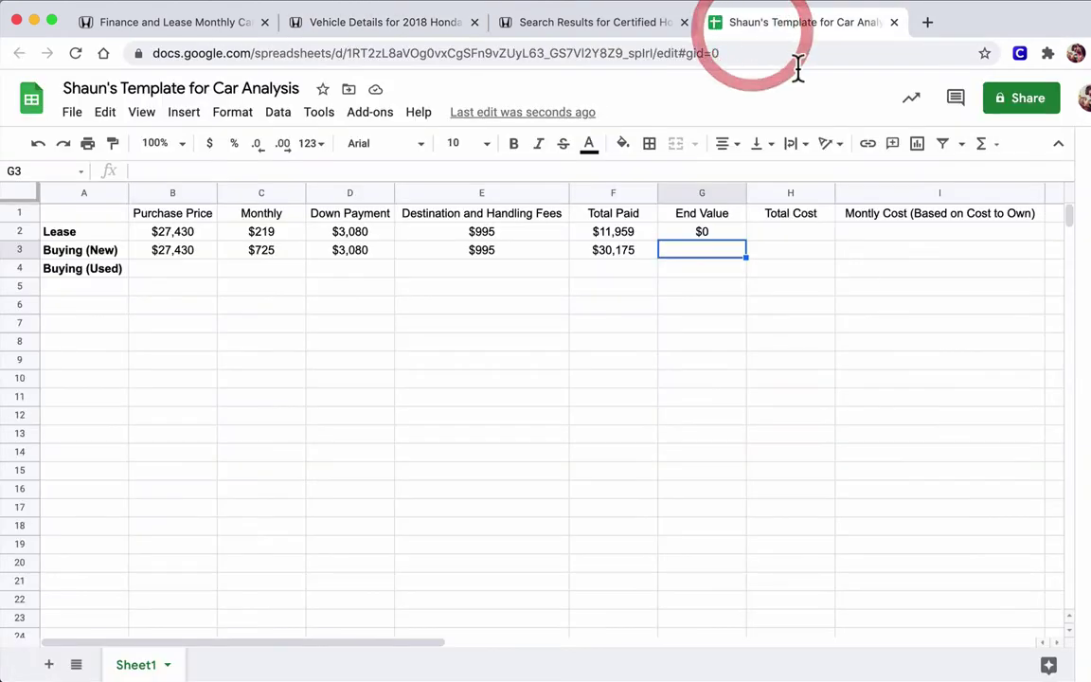
- Enter $21,995 as the Buying (New) End Value in G3 and compare it with B3
text(21995)
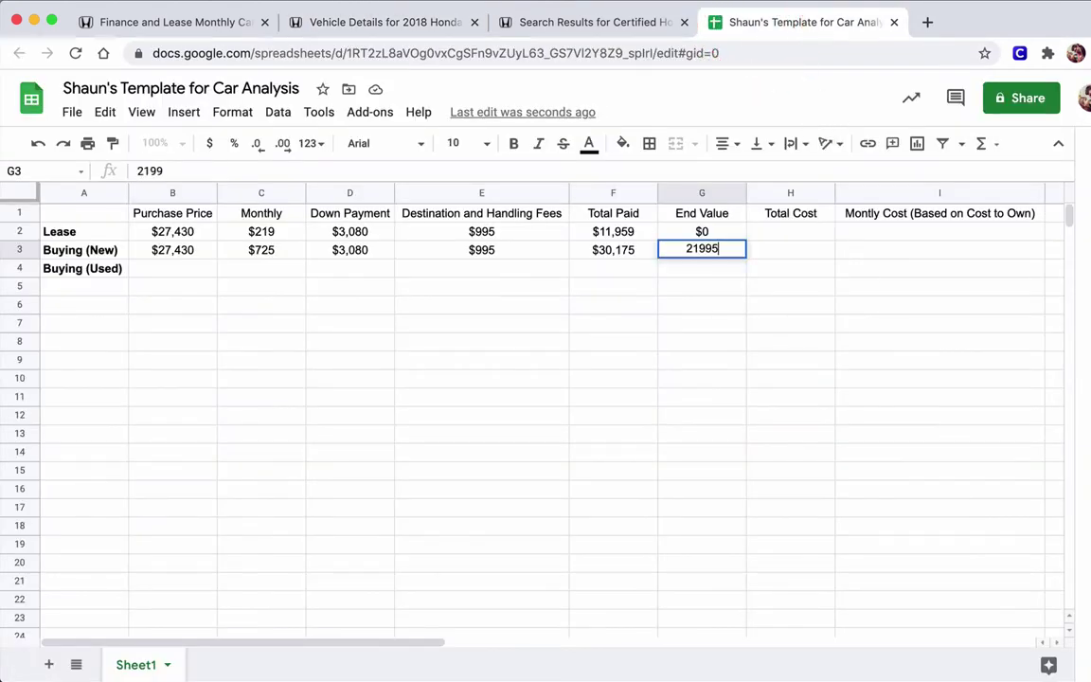
key(Return)
click(702, 250)
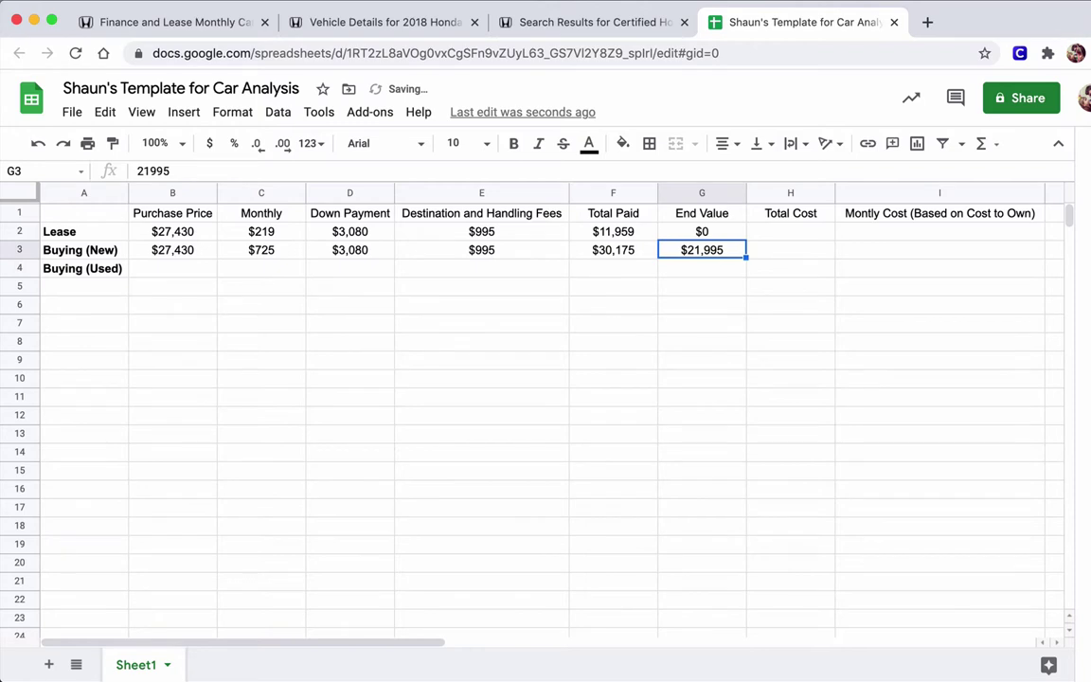
click(193, 257)
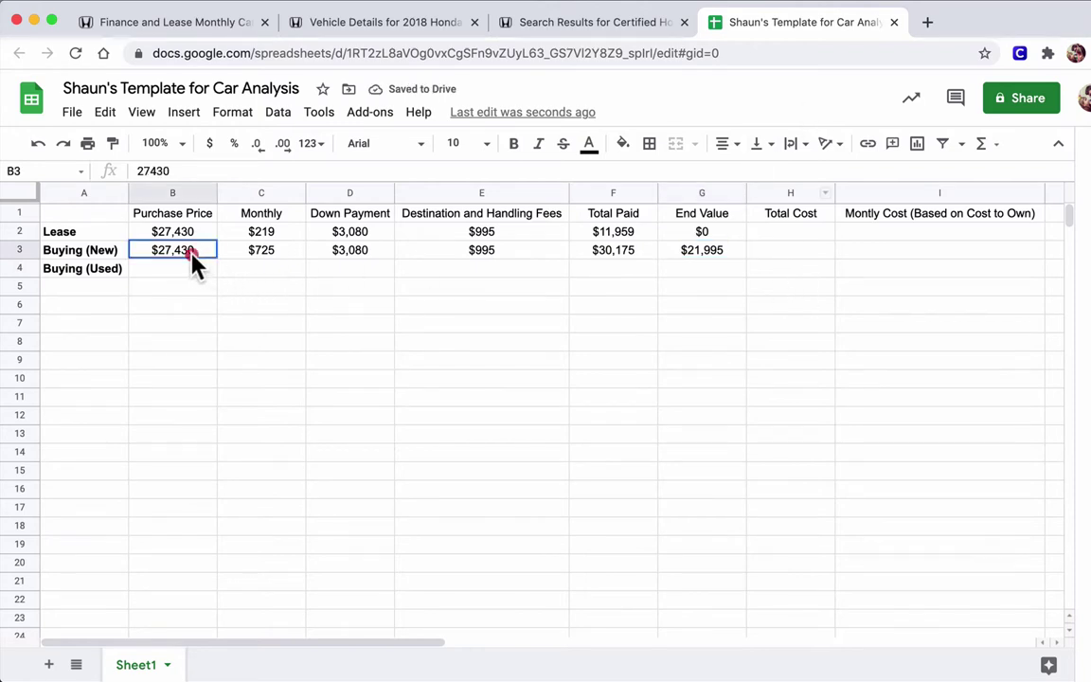
click(687, 233)
- Enter =F2-G2 in H2 and copy it to H3, giving Total Costs of $11,959 and $8,180
click(775, 237)
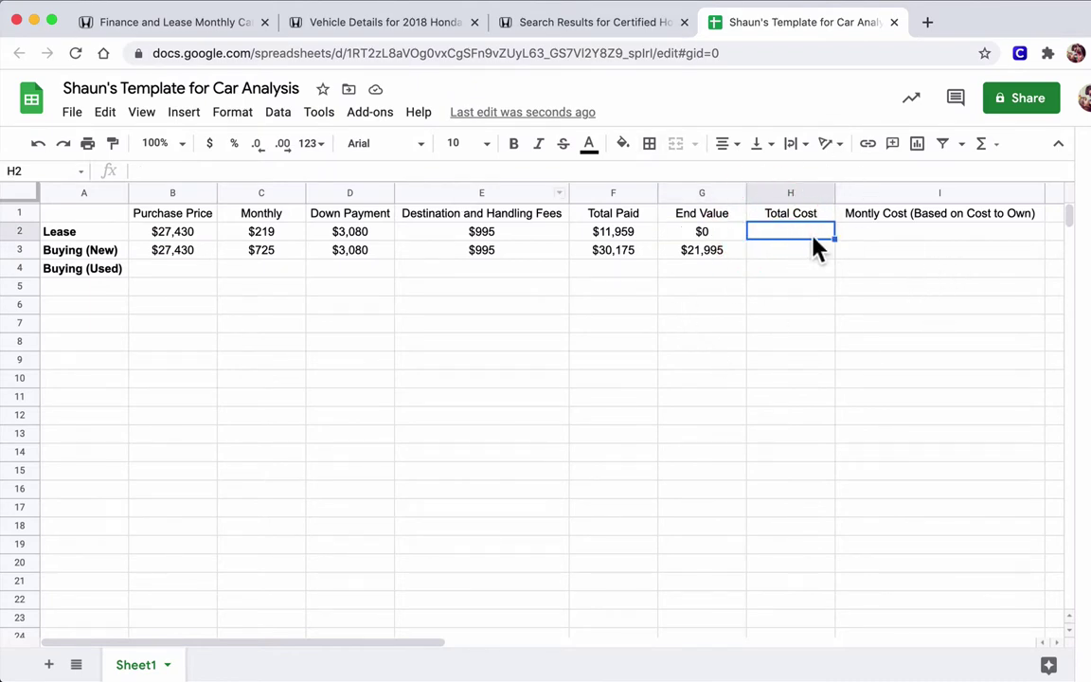
text(=F2)
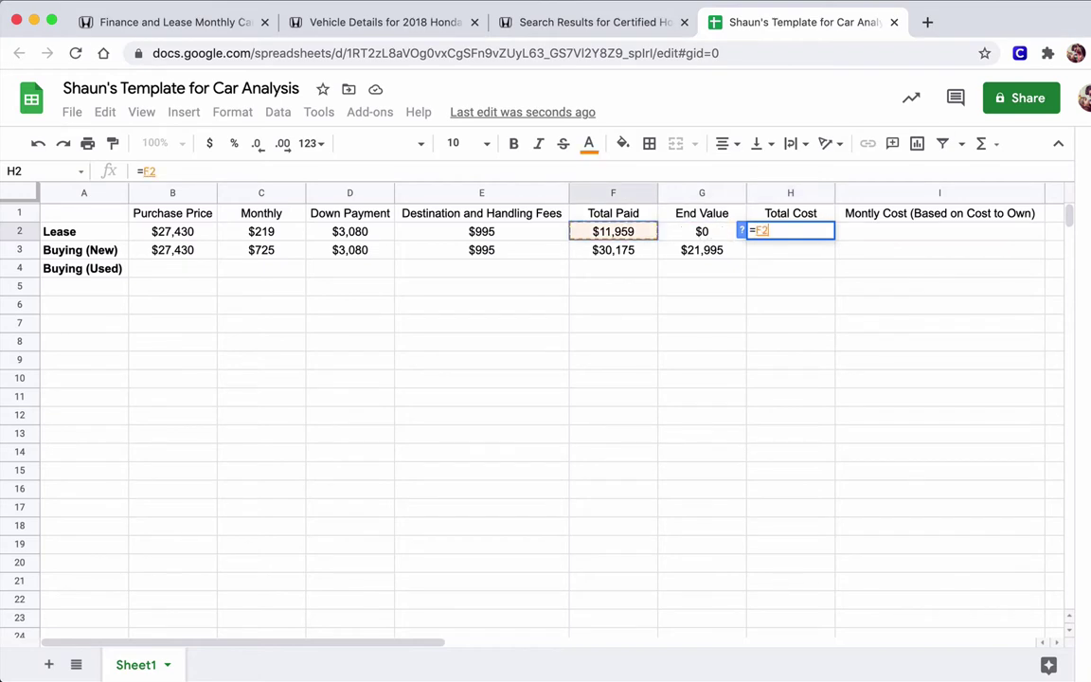
text(-G2)
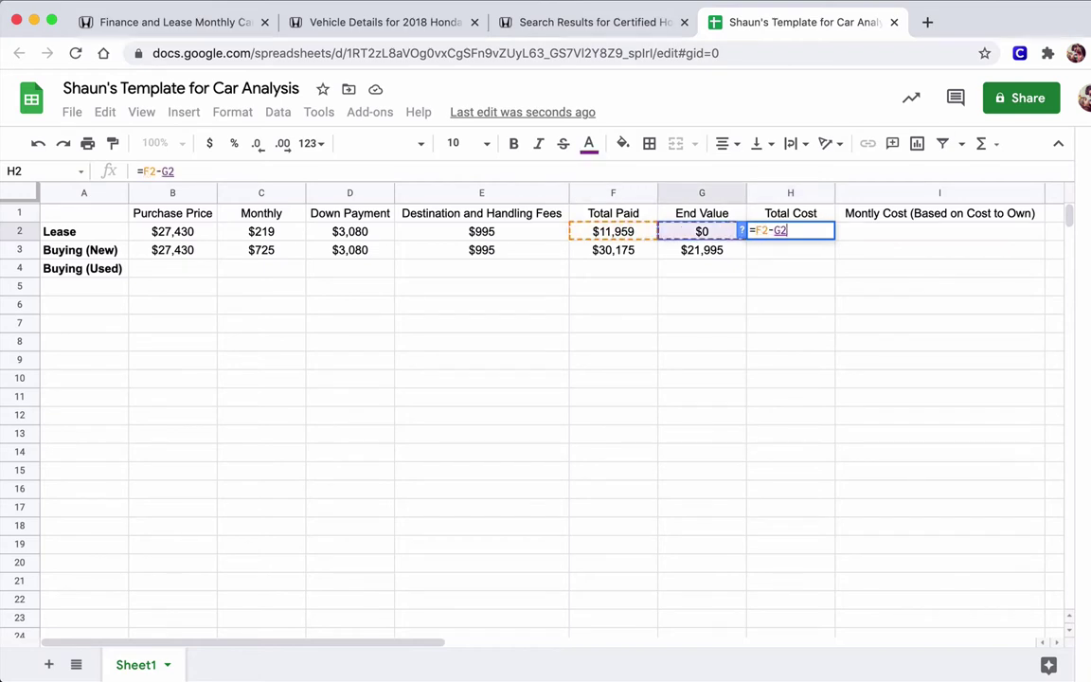
key(Return)
click(884, 345)
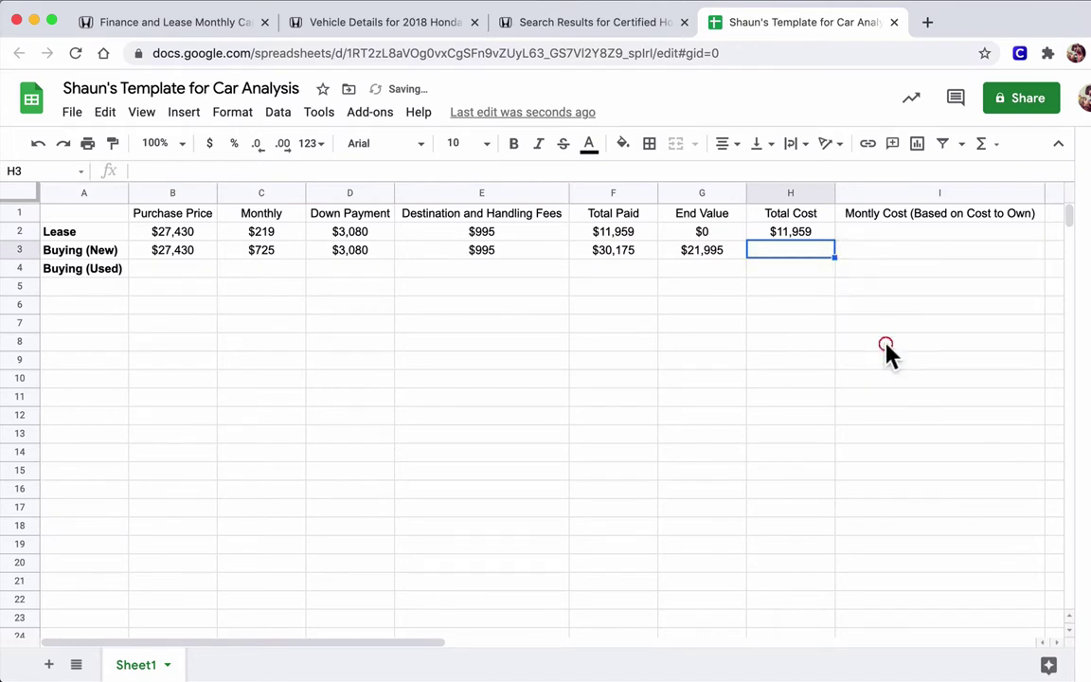
click(793, 233)
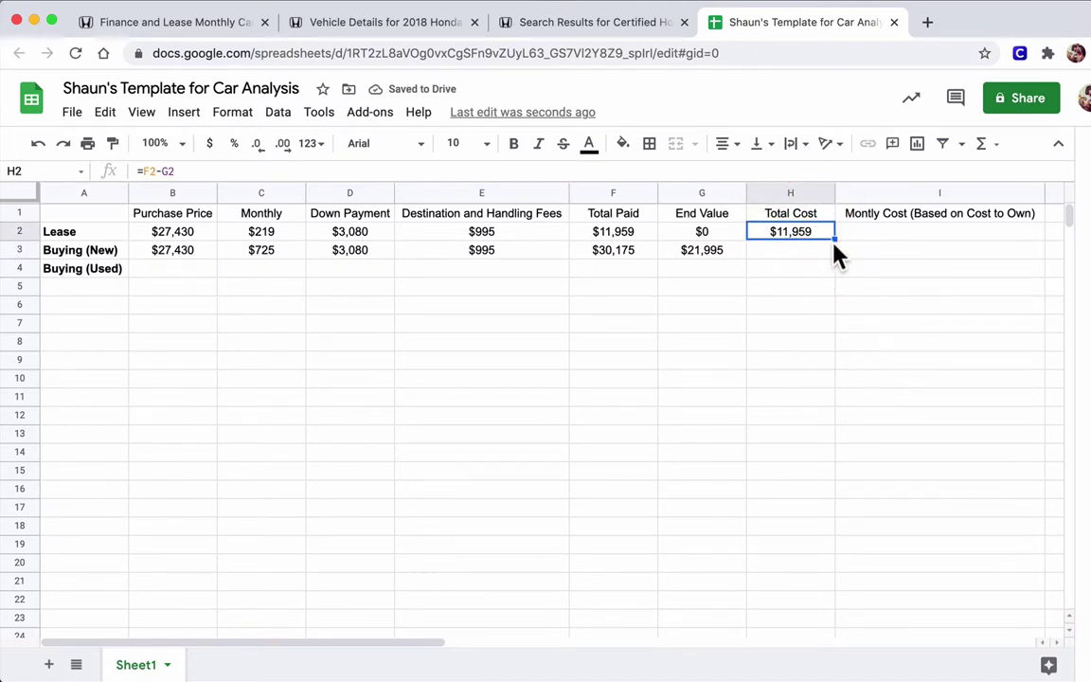
drag(835, 239, 833, 253)
click(811, 265)
click(803, 252)
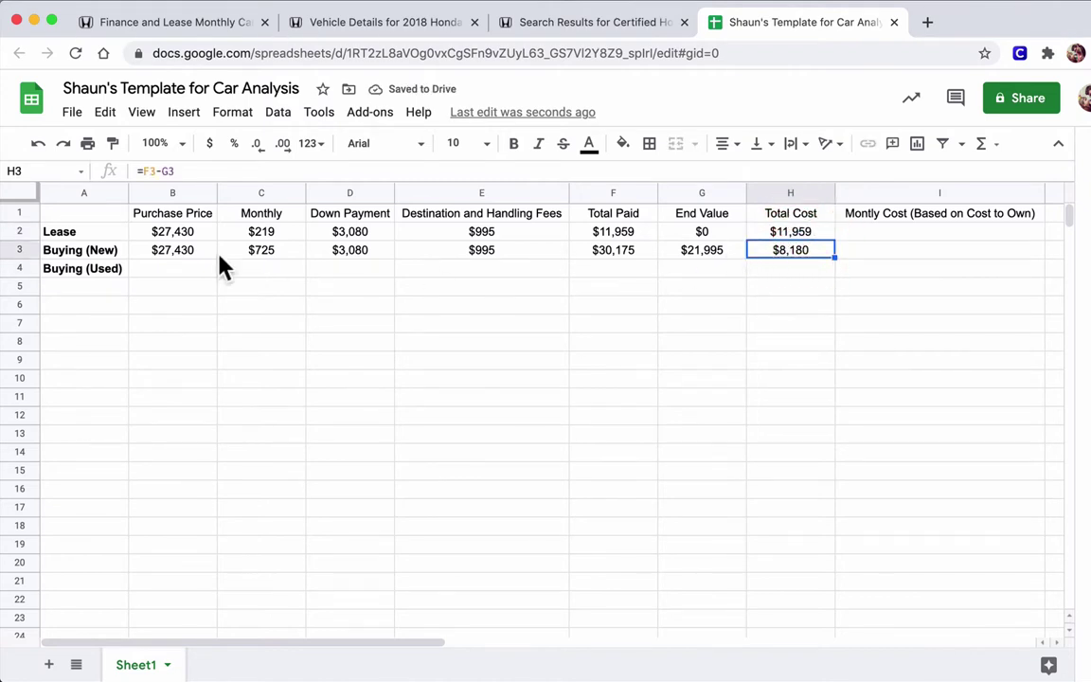
- Review the Buying (New) row's Total Paid, End Value, Total Cost, price and monthly payment
click(620, 254)
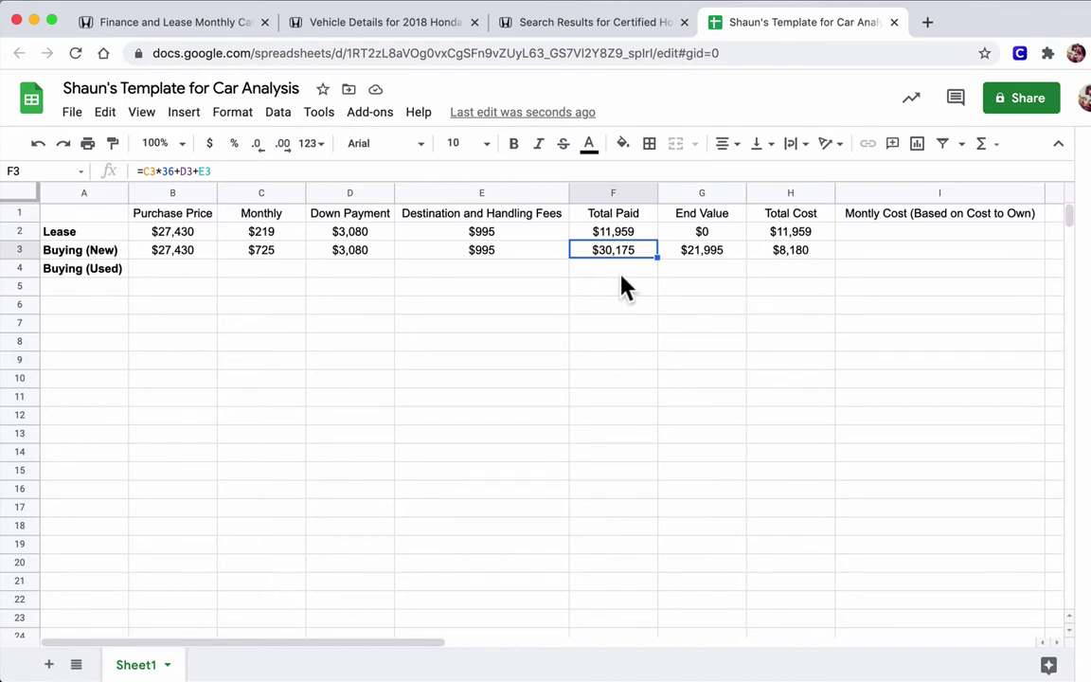
click(691, 252)
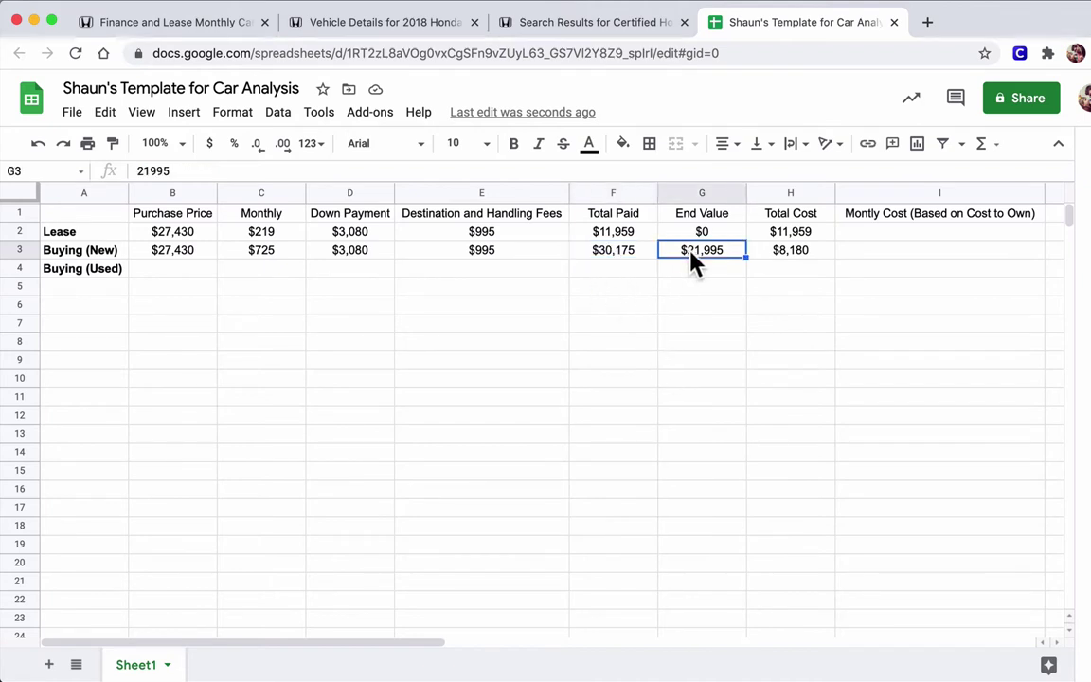
click(785, 253)
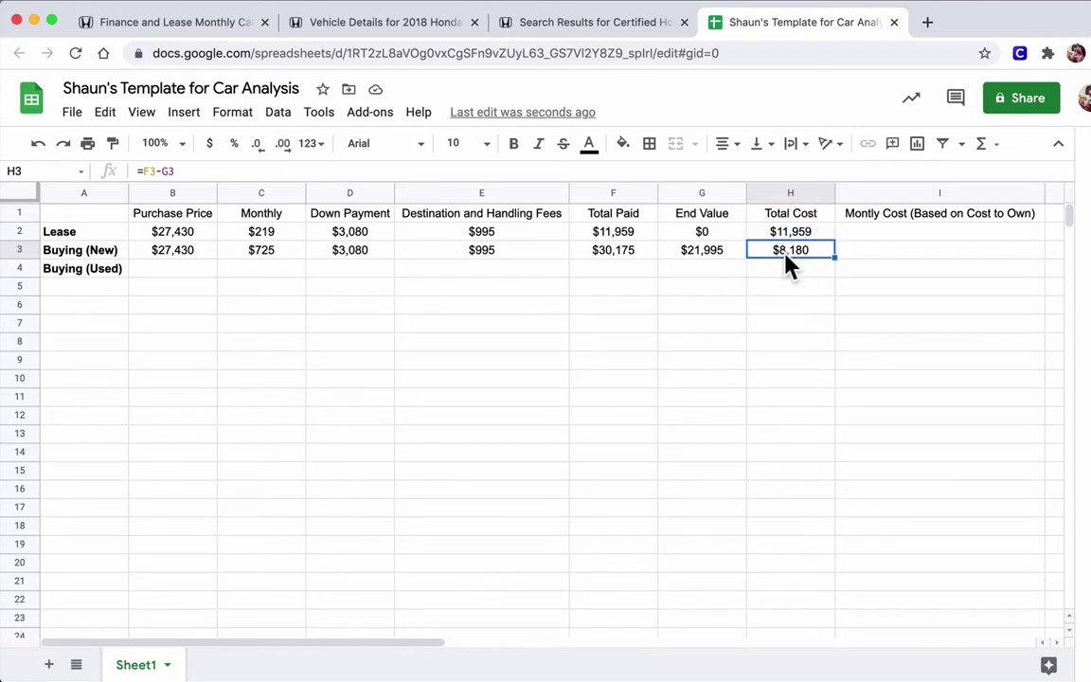
click(633, 256)
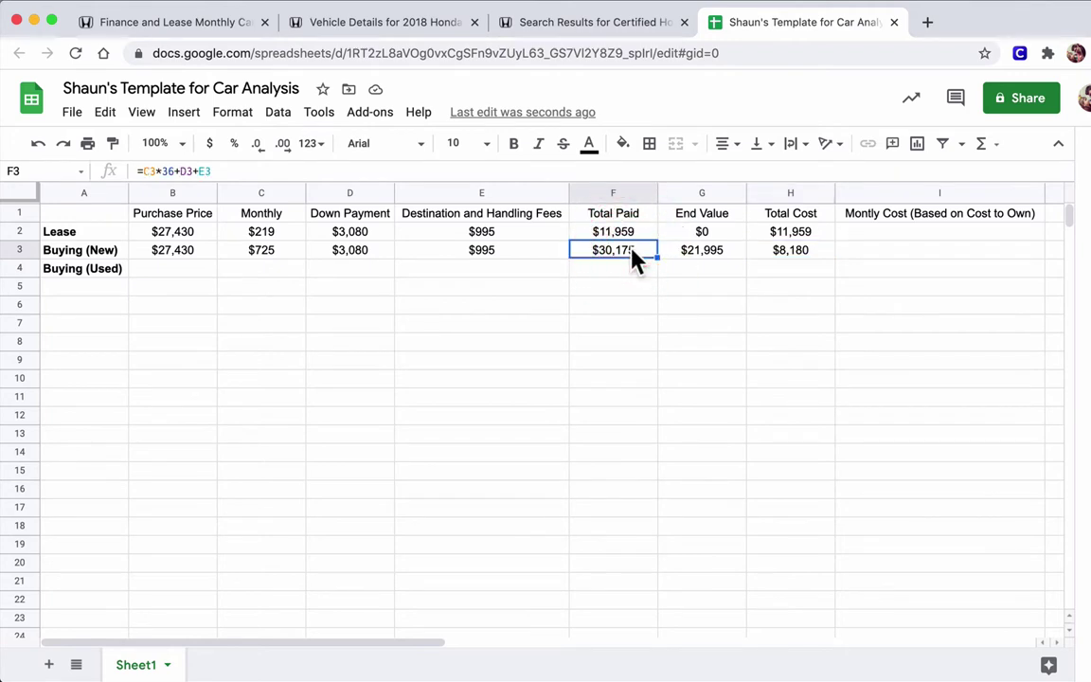
click(685, 253)
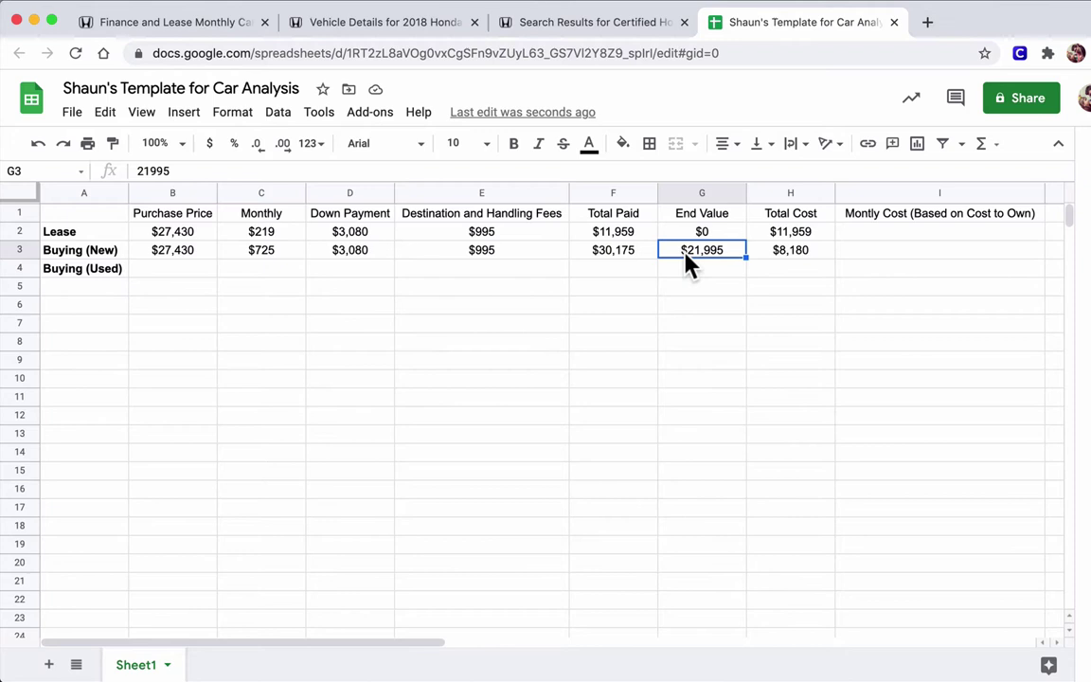
click(171, 269)
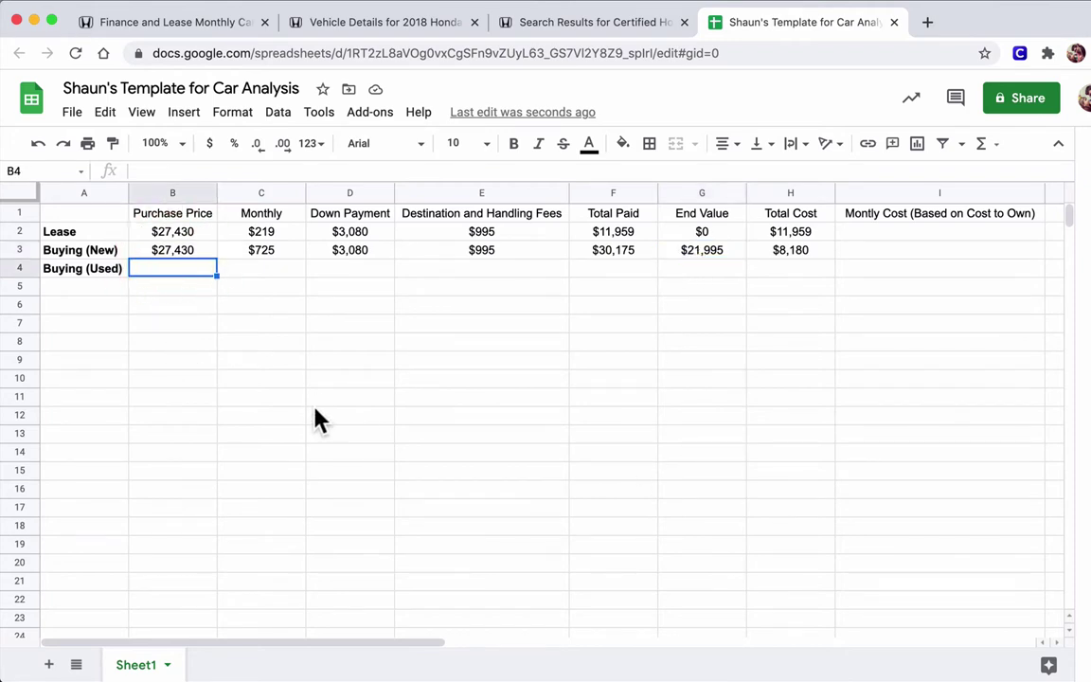
click(184, 253)
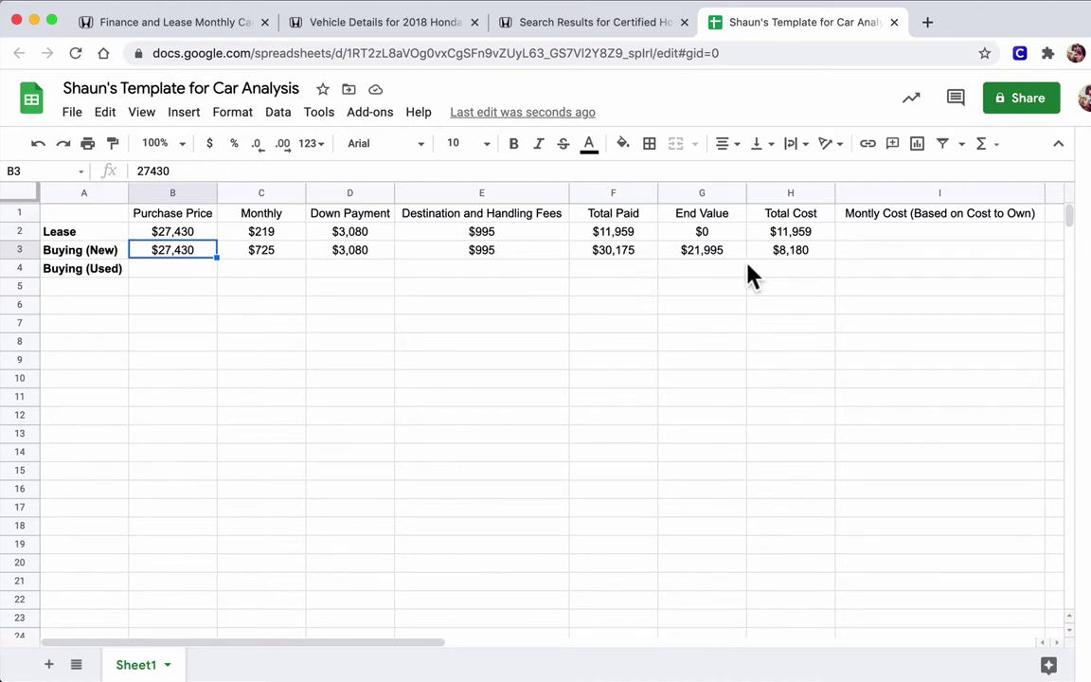
click(287, 255)
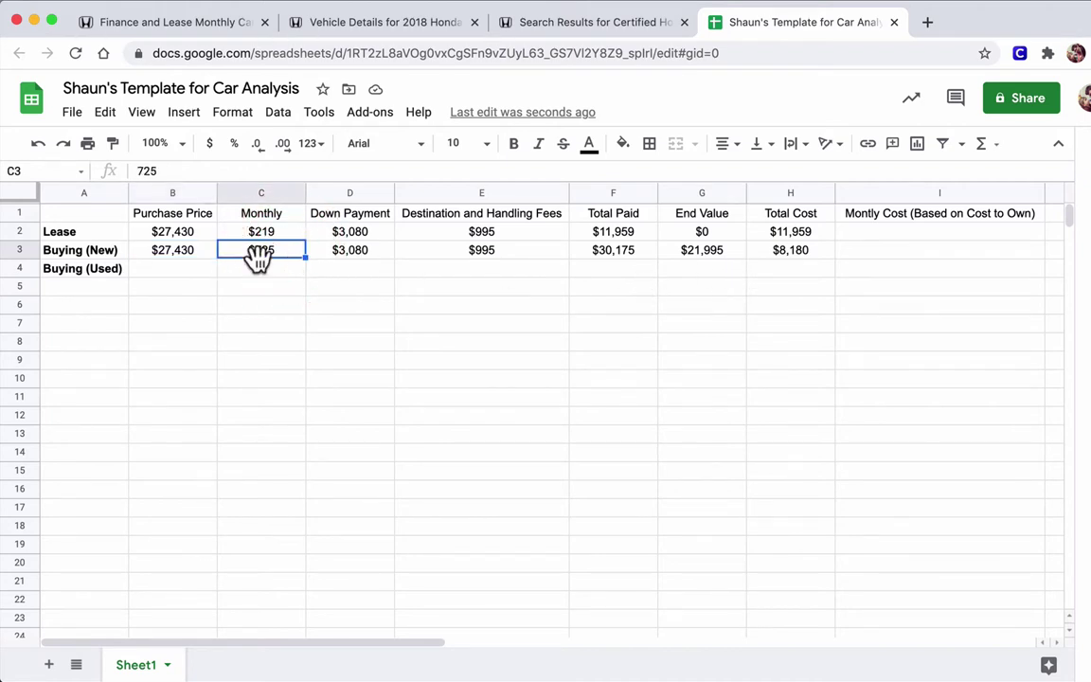
- Enter $21,995 as the Buying (Used) purchase price in B4
click(202, 275)
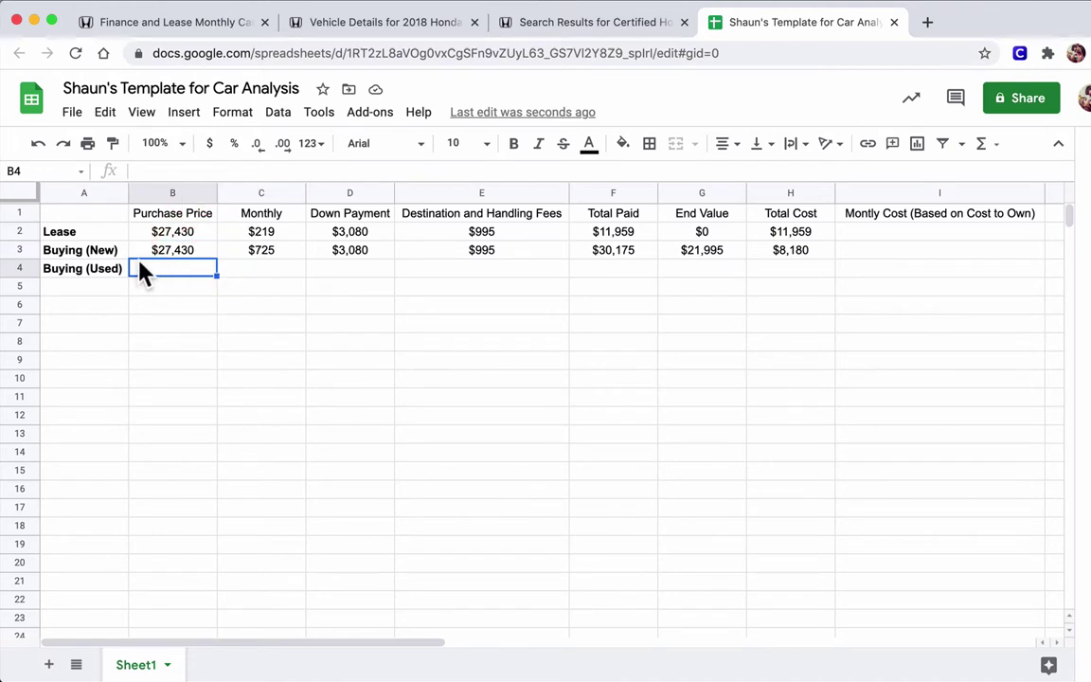
click(213, 265)
text(21995)
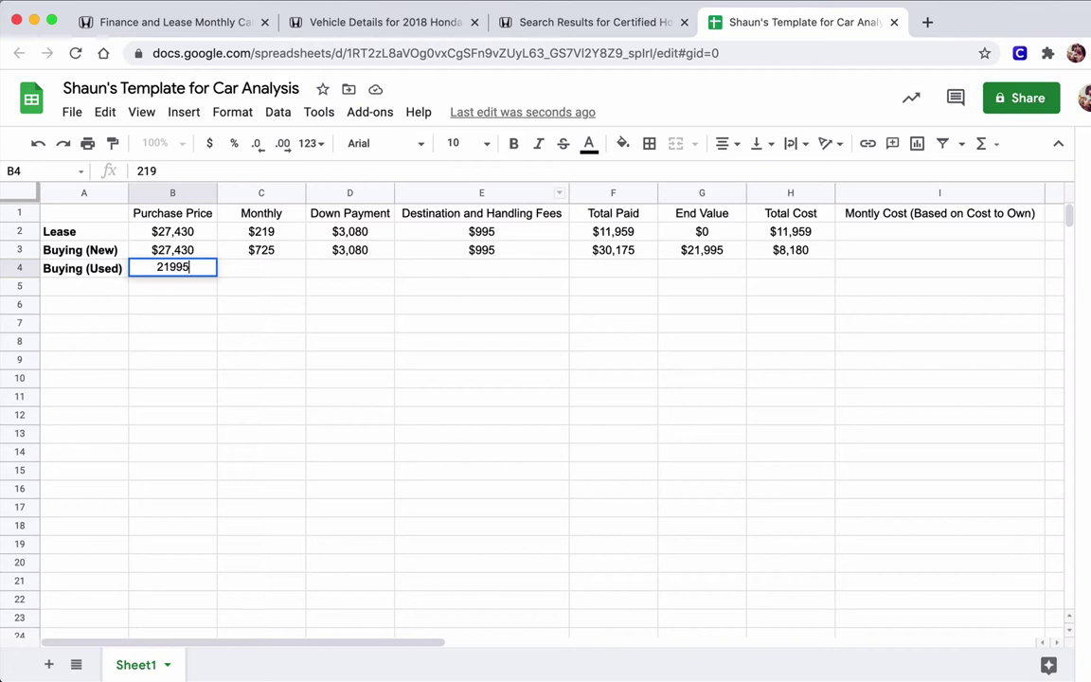
key(Return)
click(187, 273)
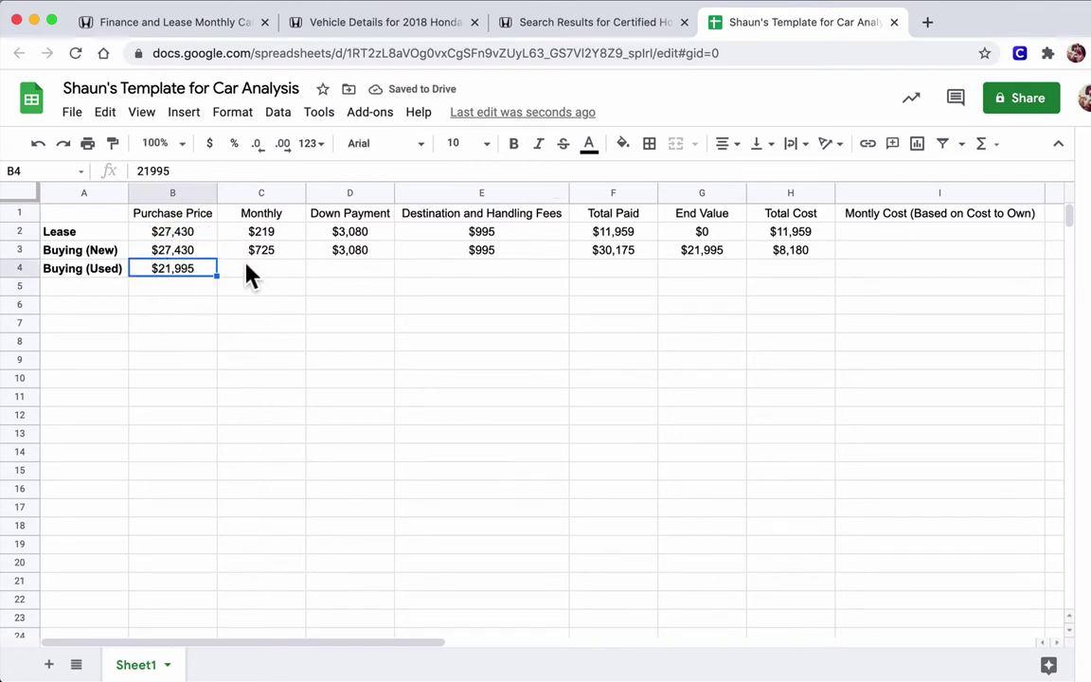
- Open the 2018 Accord Sedan payment calculator showing $2,200 down and $563 monthly over 36 months
click(373, 24)
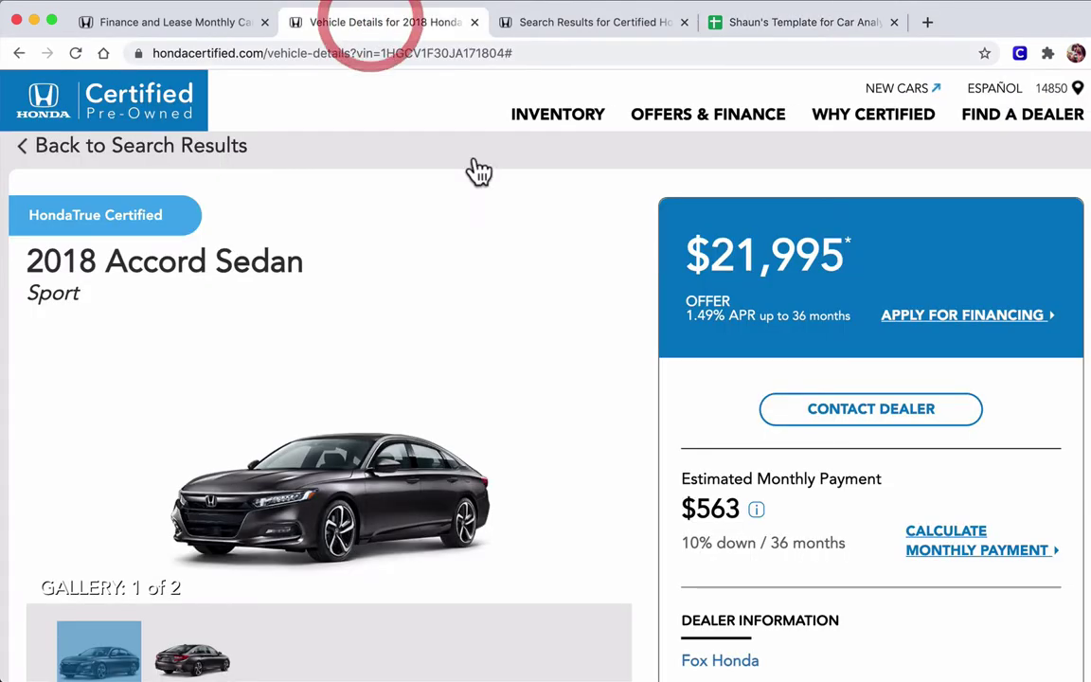
click(985, 557)
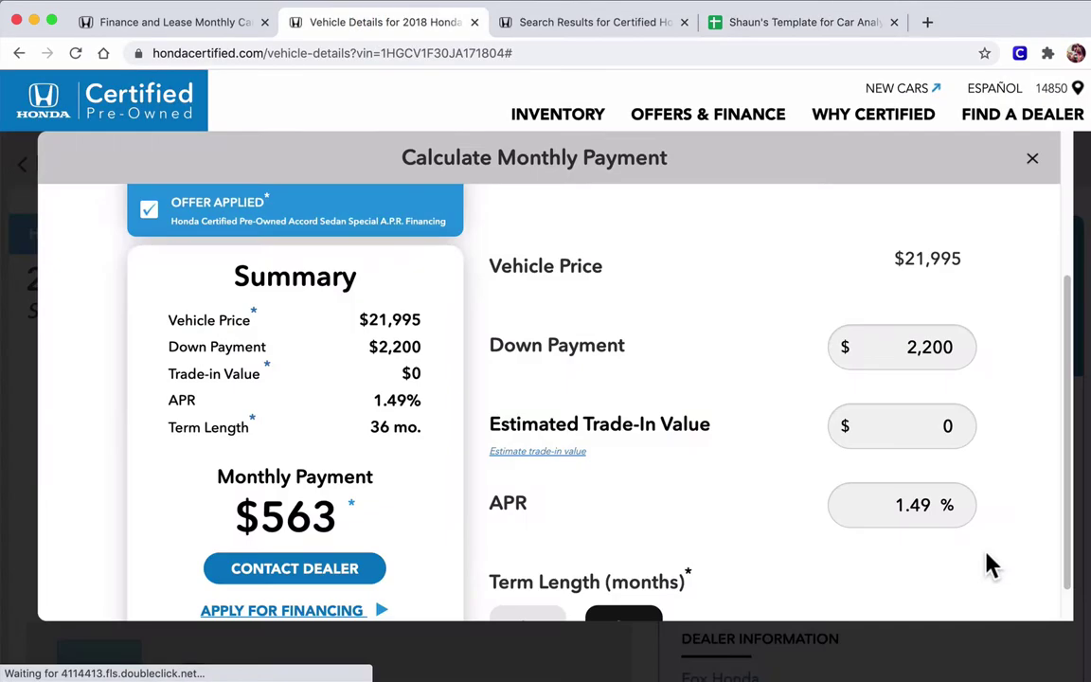
scroll(706, 375, down, 1)
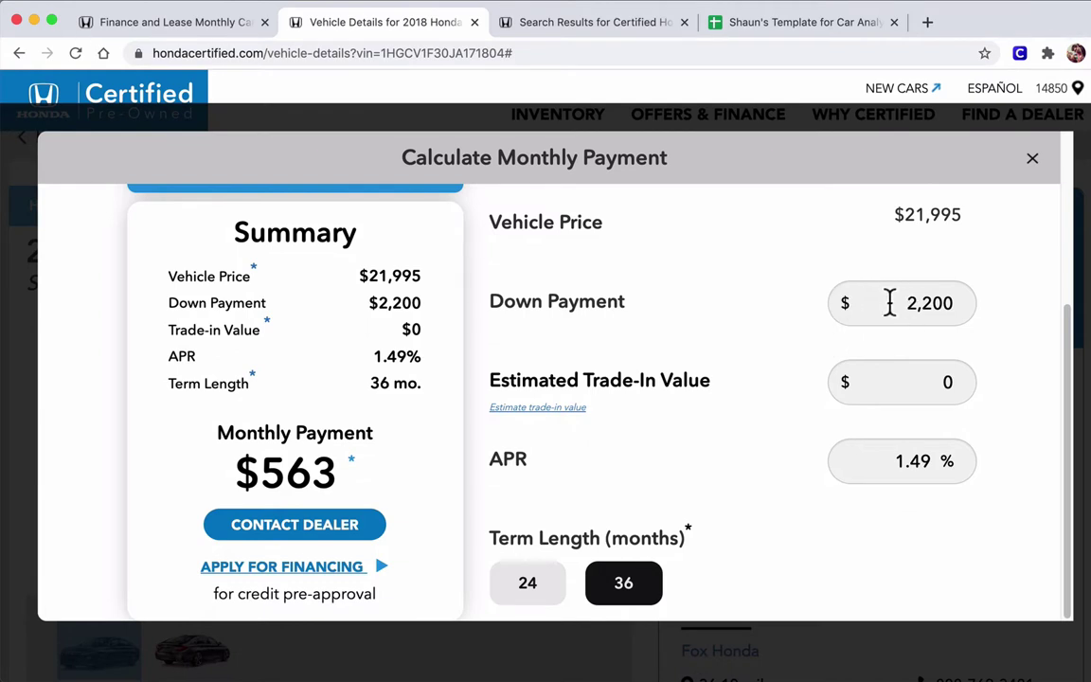
- Enter a $2,200 down payment in D4 and $0 destination and handling fees in E4 for Buying (Used)
click(763, 26)
click(329, 269)
text(2200)
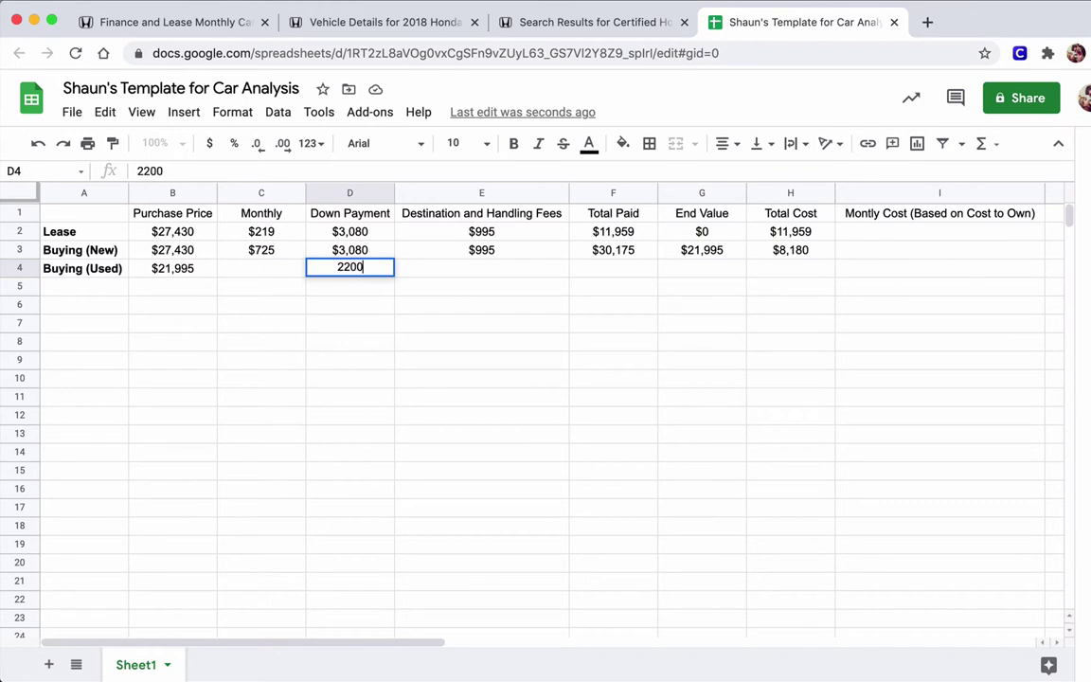
key(Tab)
text(0)
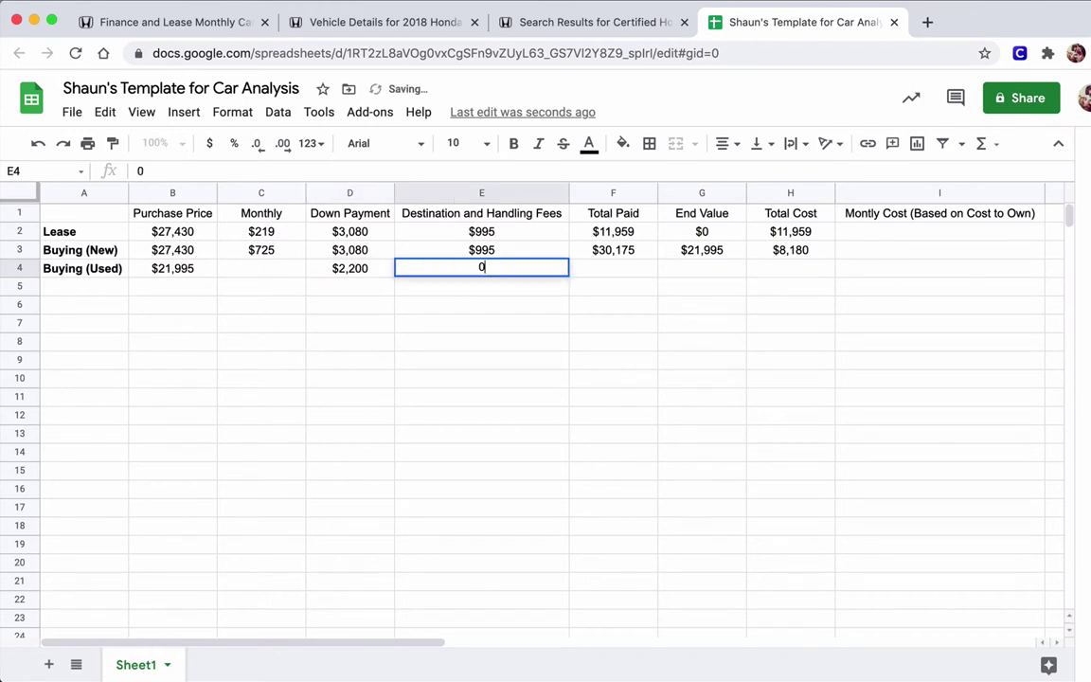
click(349, 268)
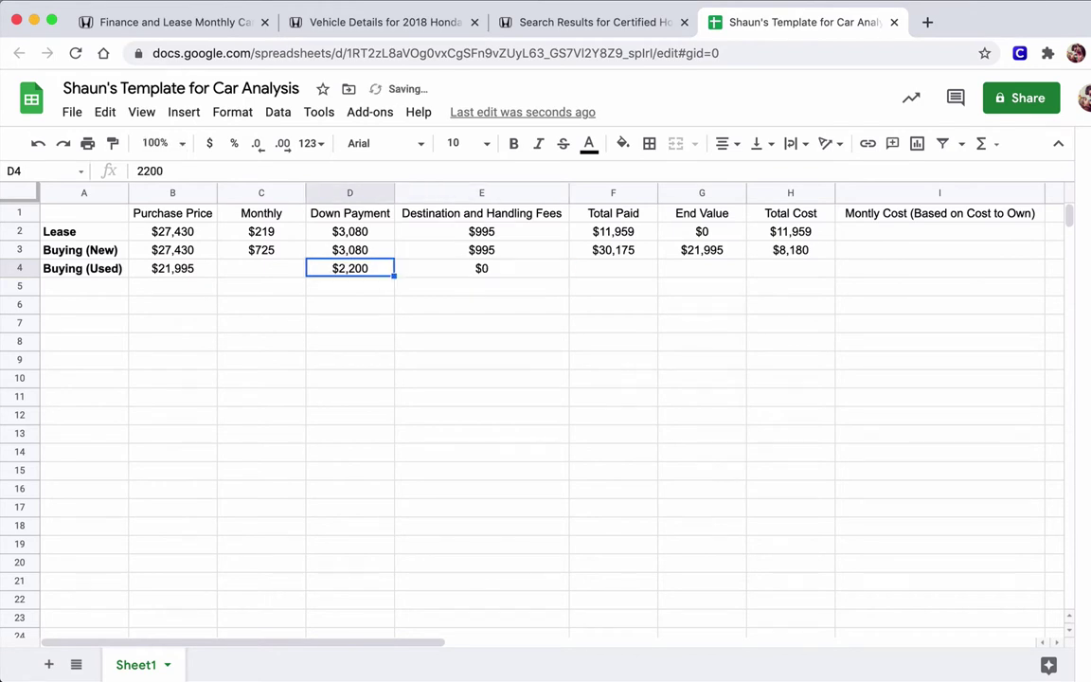
click(322, 23)
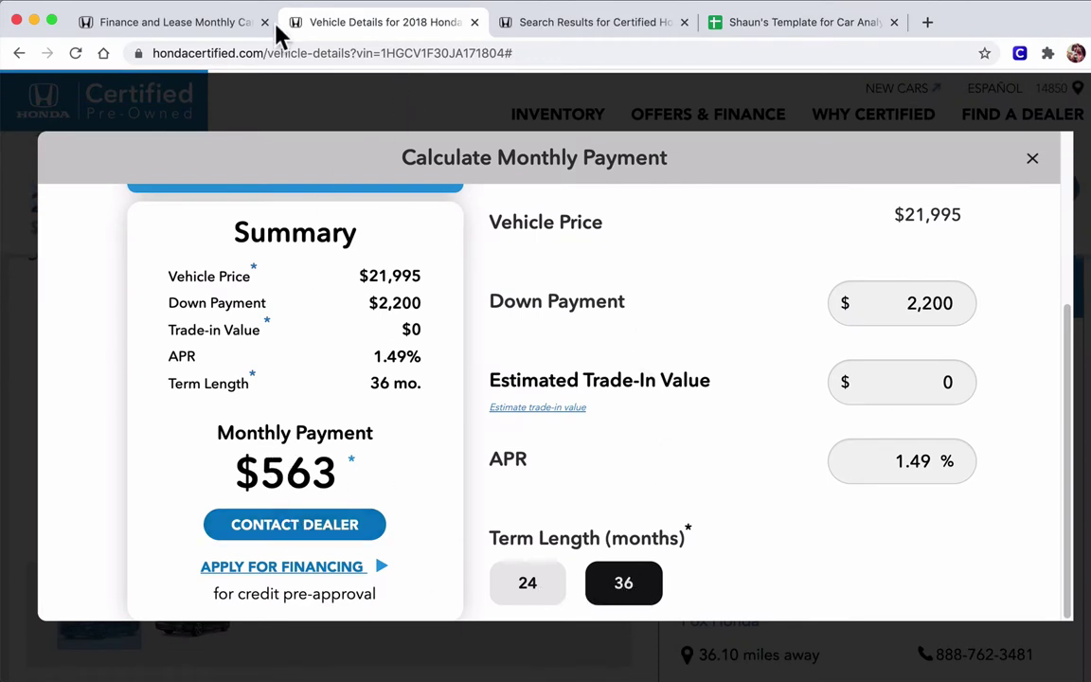
click(743, 26)
- Enter a $563 monthly payment in C4 for the used car
click(244, 273)
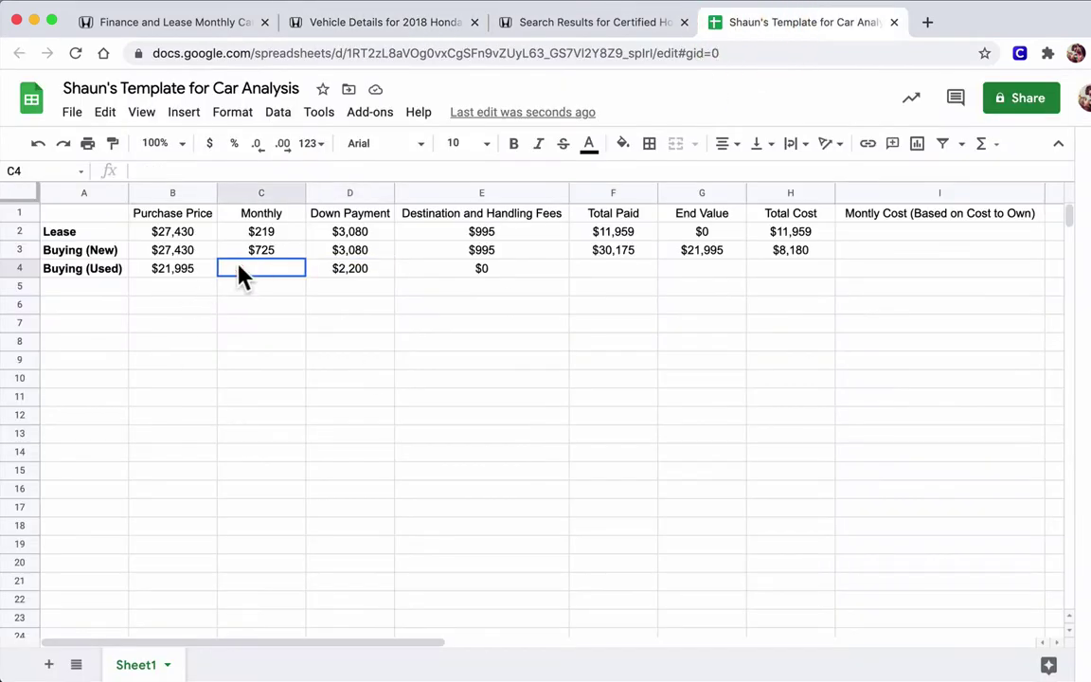
text(563)
key(Tab)
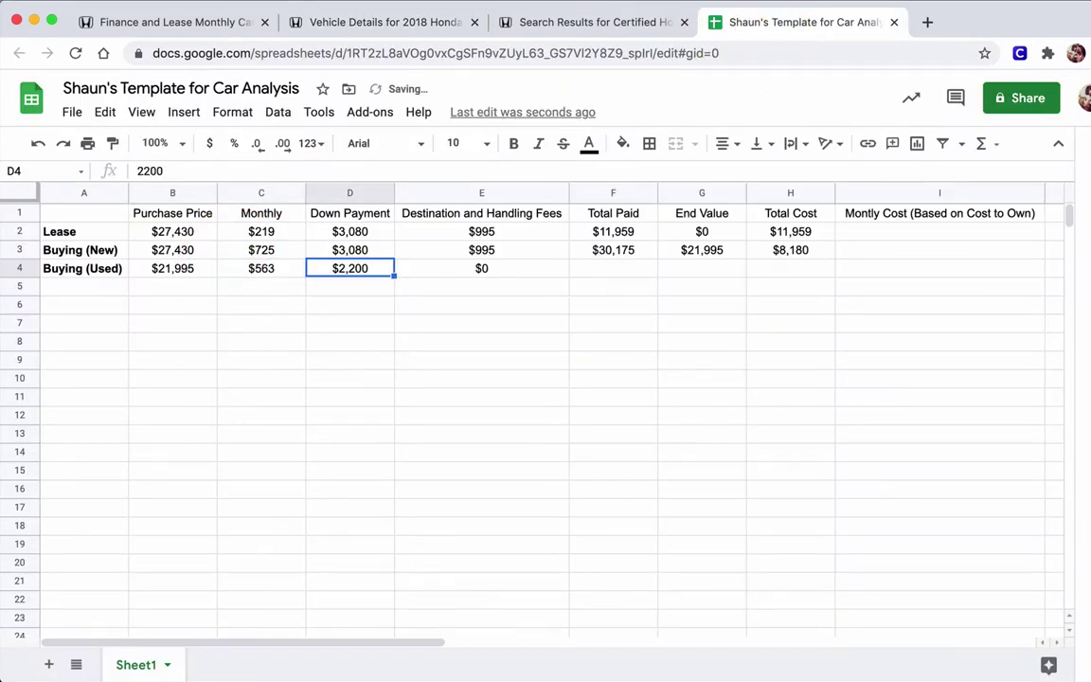
key(Tab)
key(Tab)
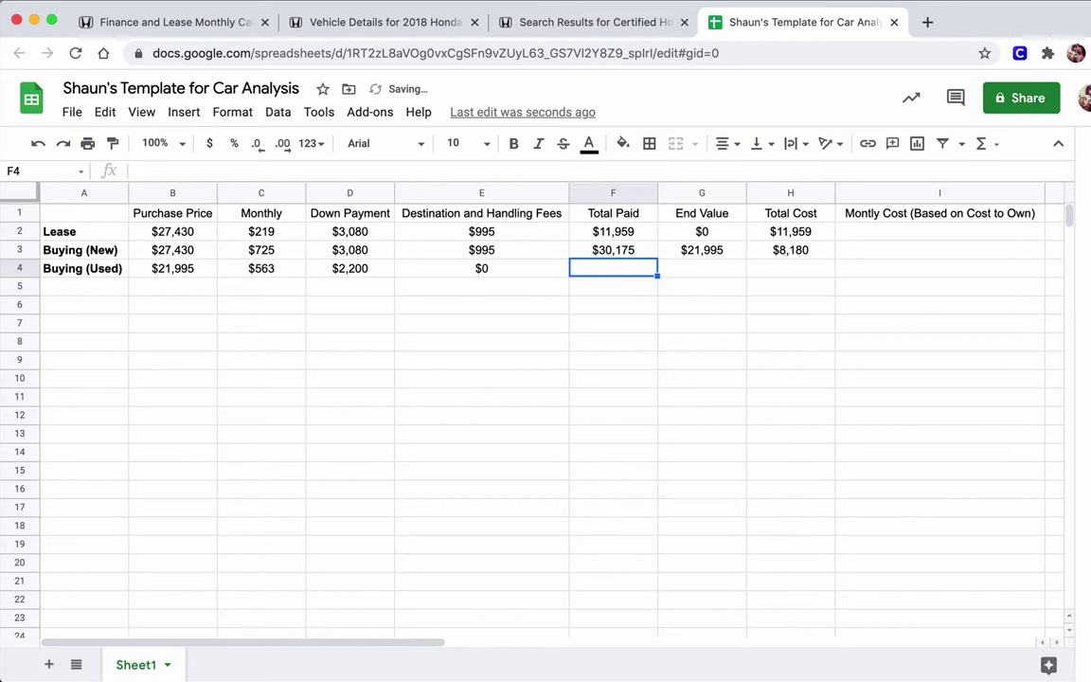
- Enter =C4*36+D4+E4 in F4, giving a used-car Total Paid of $22,468
click(613, 250)
click(613, 268)
text(=)
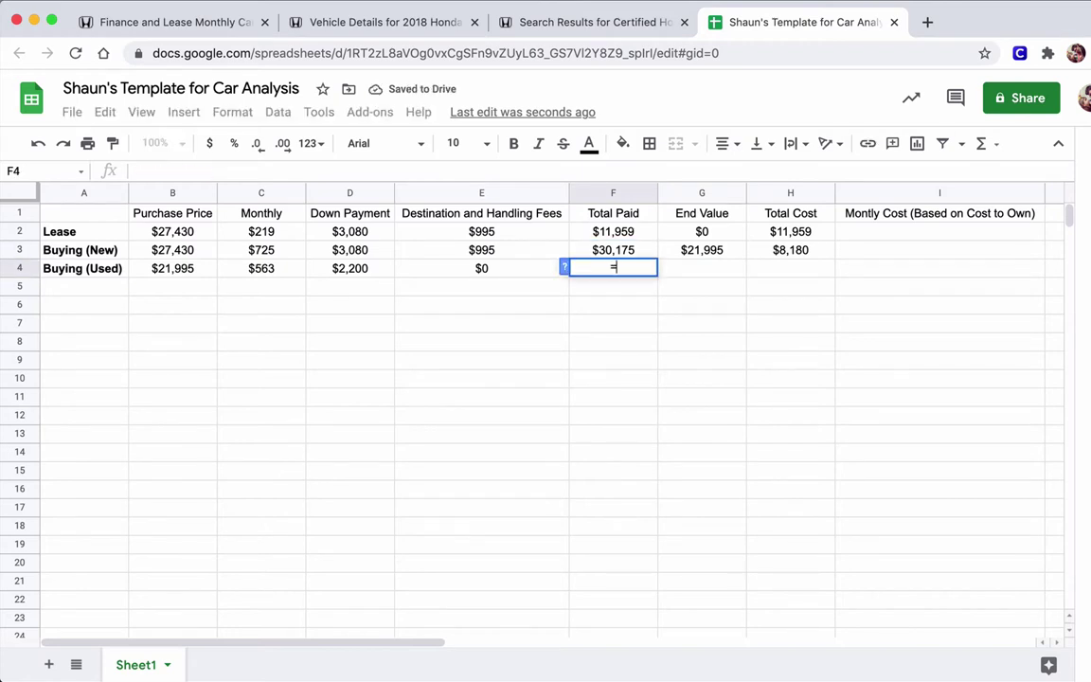
key(Left)
key(Left)
key(Left)
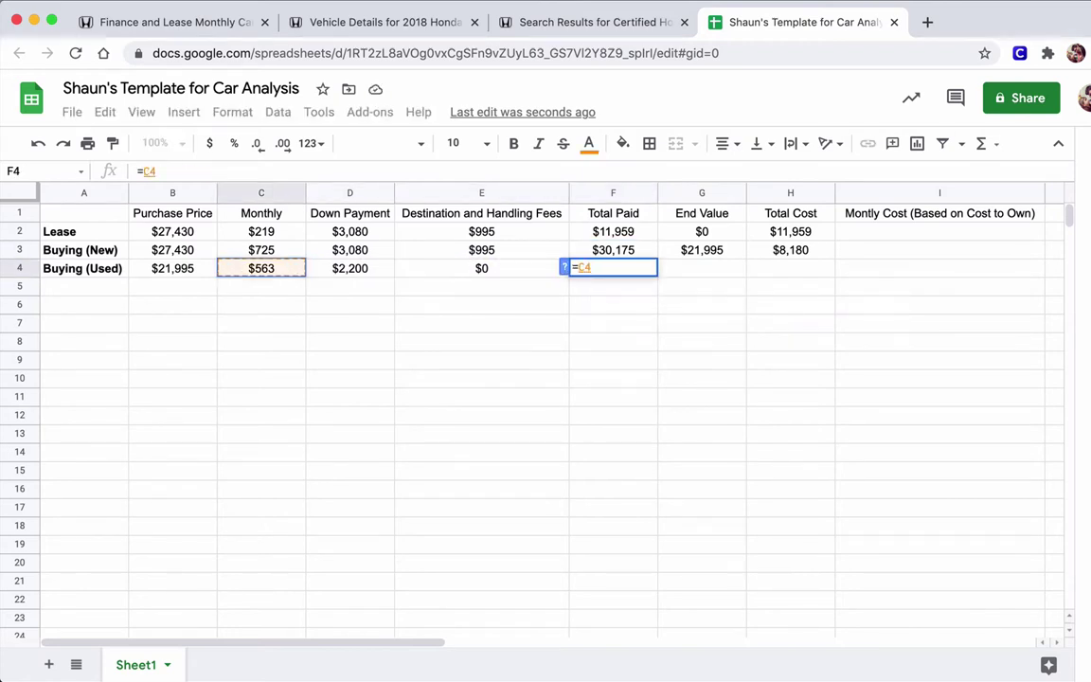
text(*36)
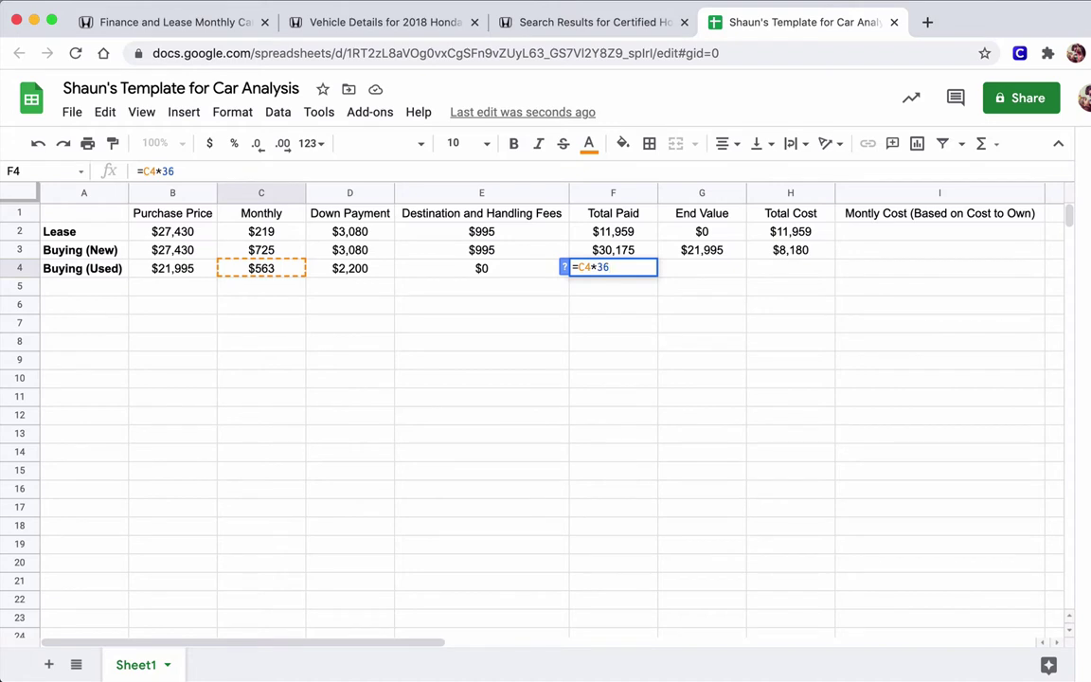
text(+)
key(Left)
key(Left)
text(+)
key(Left)
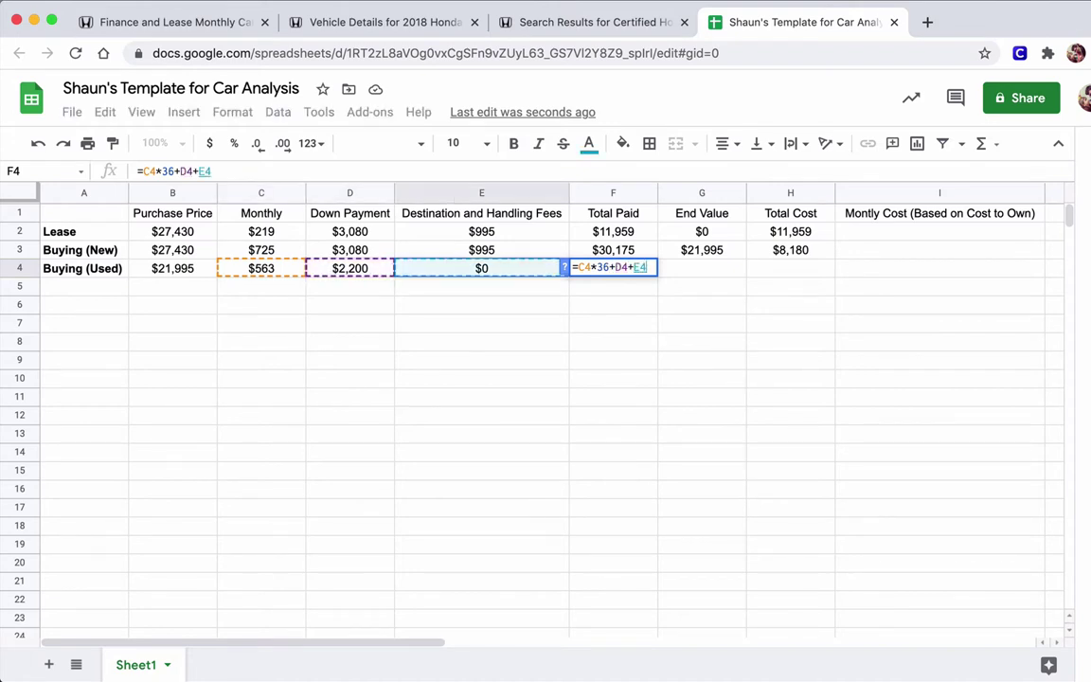
key(Return)
- Review F4 and B4, then bring up the certified used inventory search results
click(610, 270)
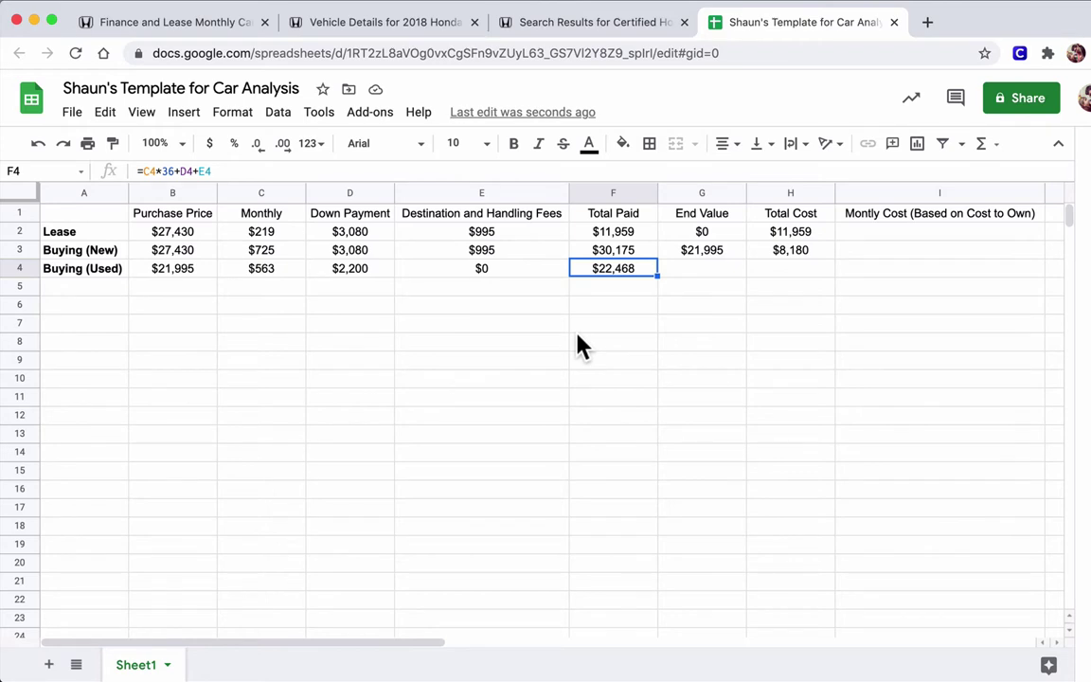
click(175, 268)
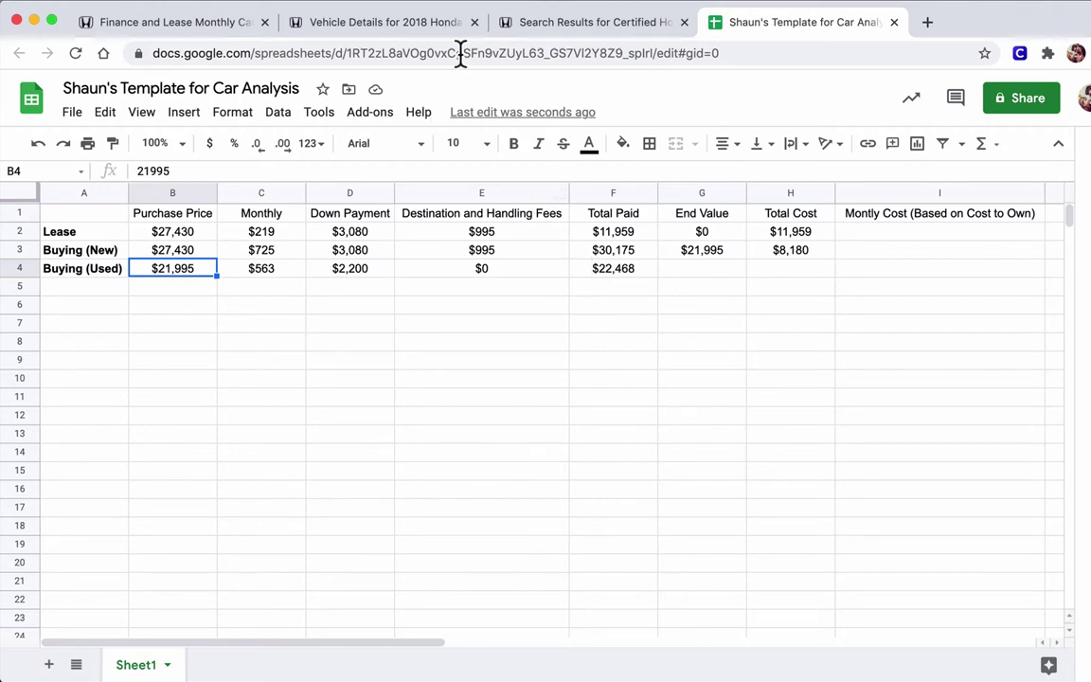
click(518, 33)
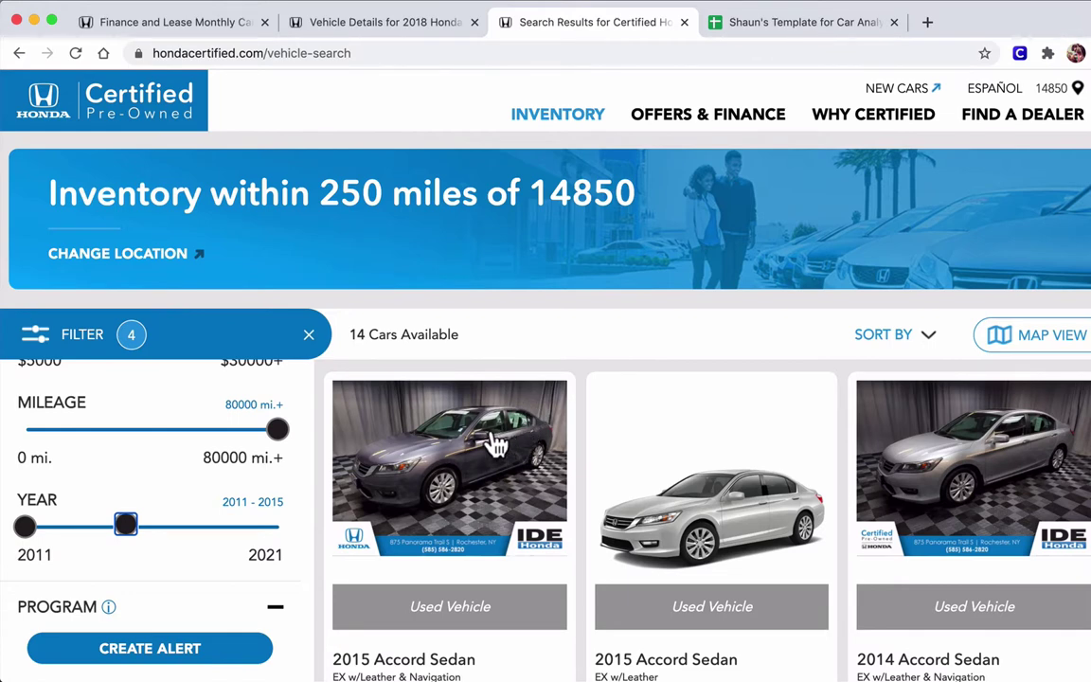
- Scroll through the 14 filtered 2011–2015 used Accords, noting the 2015 Accord Sedan at $15,590
scroll(497, 440, down, 2)
scroll(491, 434, down, 1)
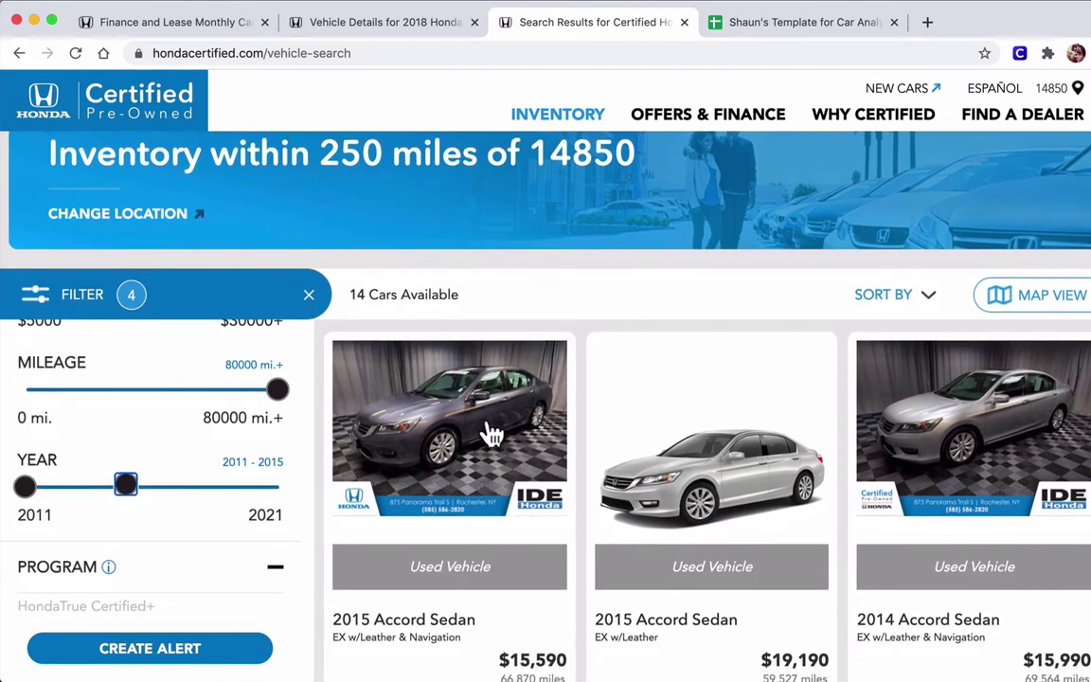
scroll(644, 468, down, 4)
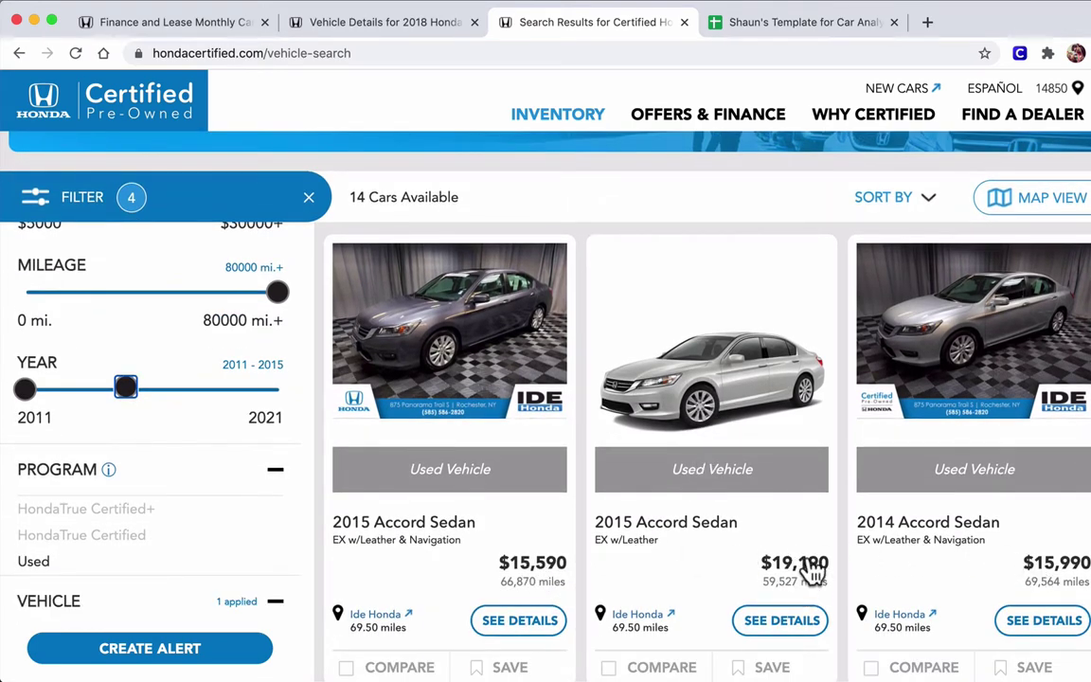
scroll(796, 486, down, 5)
scroll(796, 487, down, 12)
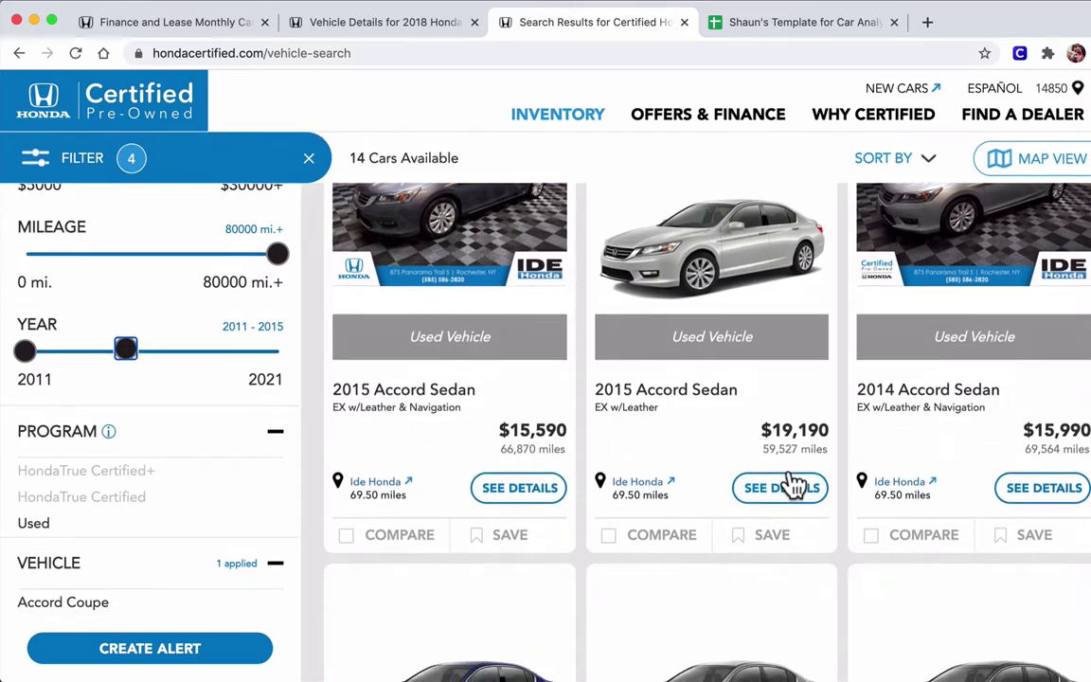
scroll(793, 483, down, 3)
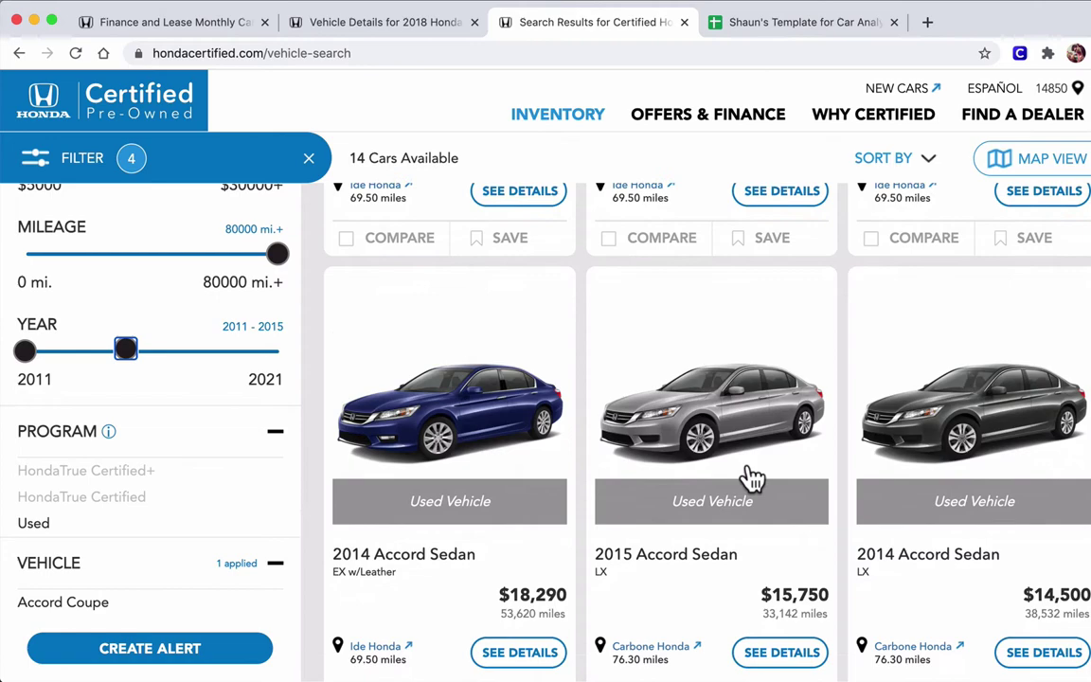
scroll(751, 479, down, 5)
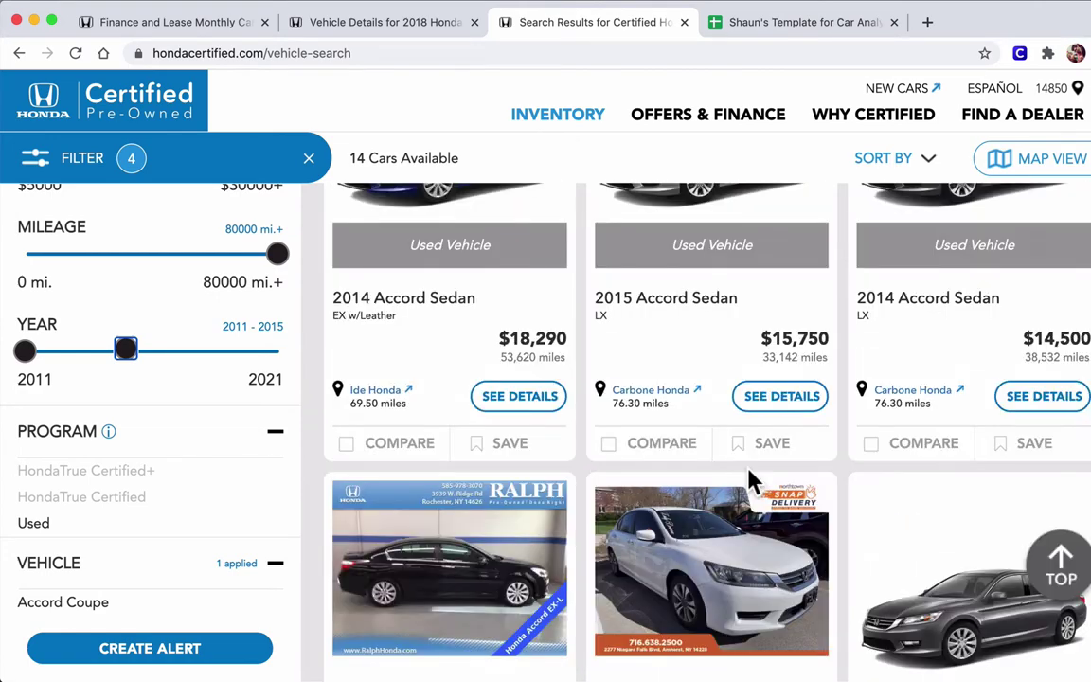
scroll(751, 481, down, 4)
scroll(751, 481, up, 15)
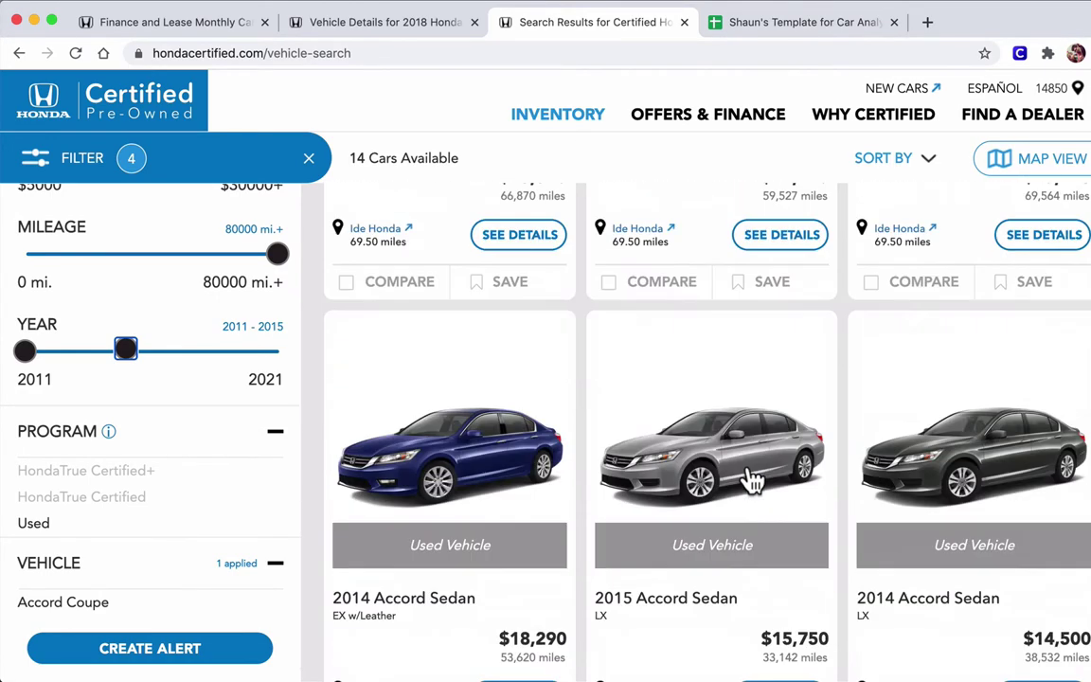
scroll(751, 478, up, 5)
scroll(600, 541, down, 3)
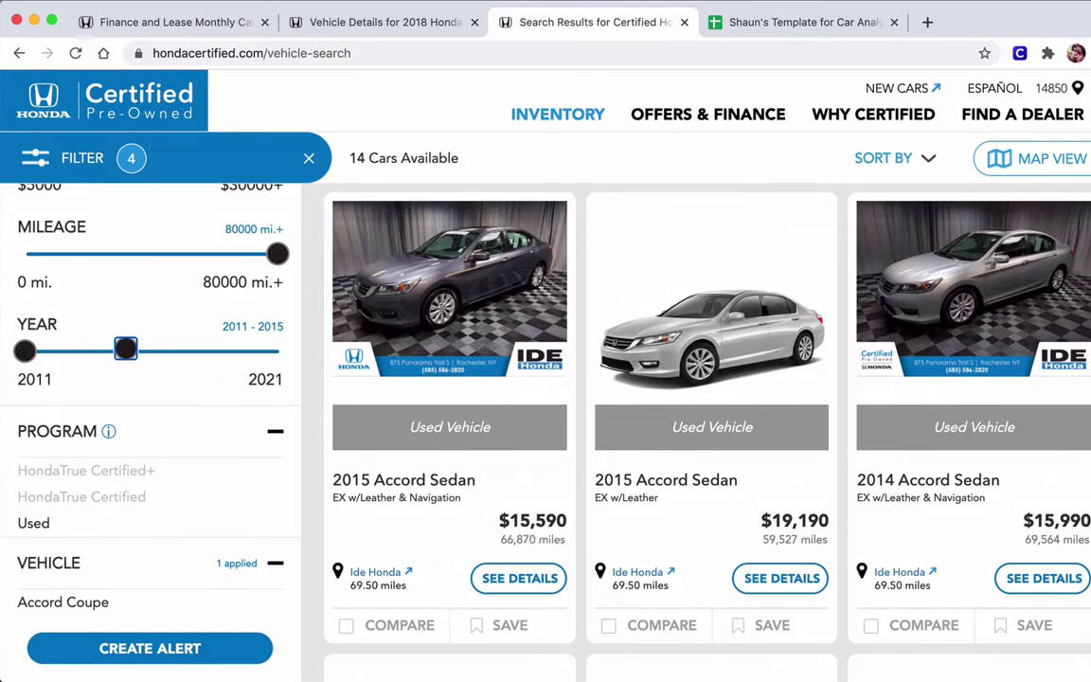
scroll(1061, 526, down, 1)
scroll(1053, 517, down, 5)
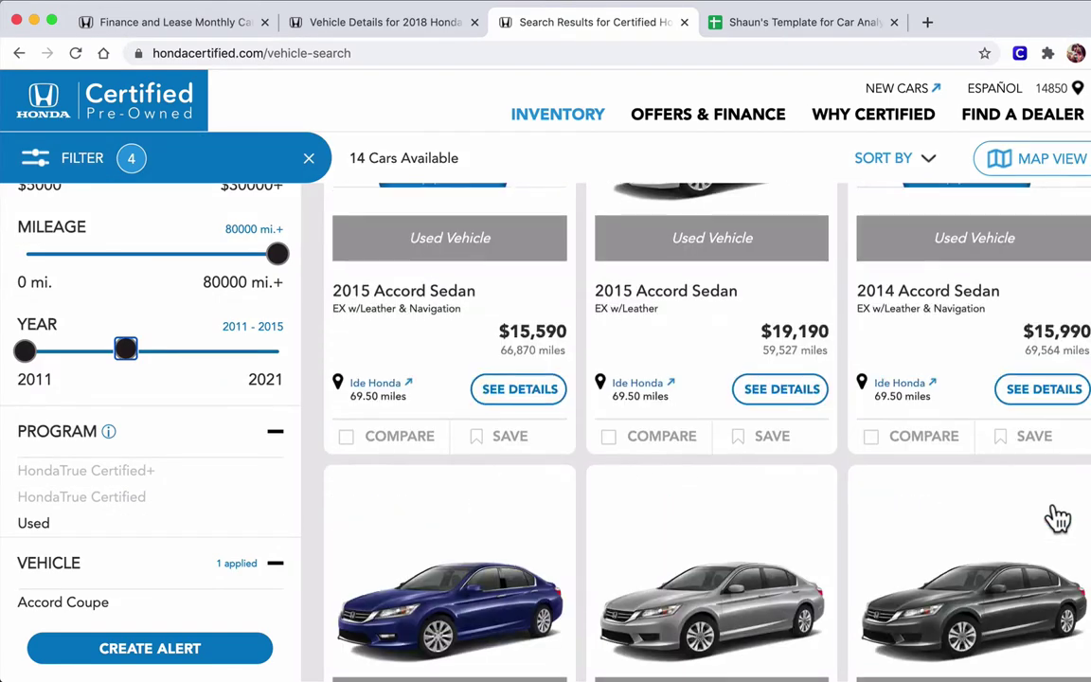
scroll(1058, 517, down, 2)
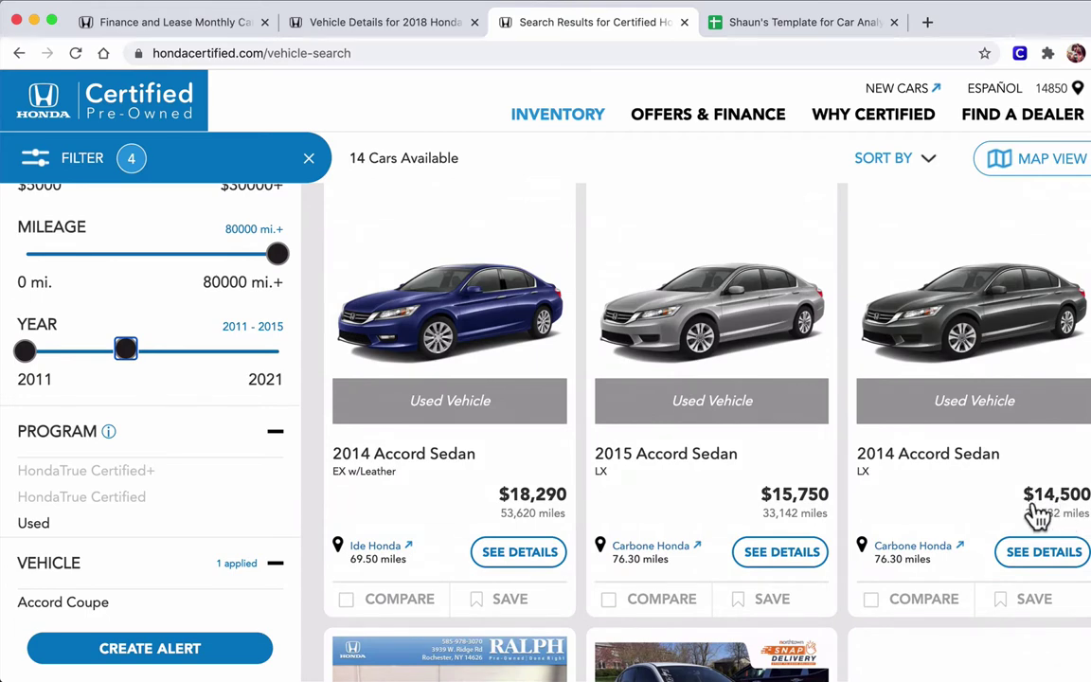
scroll(1042, 512, down, 5)
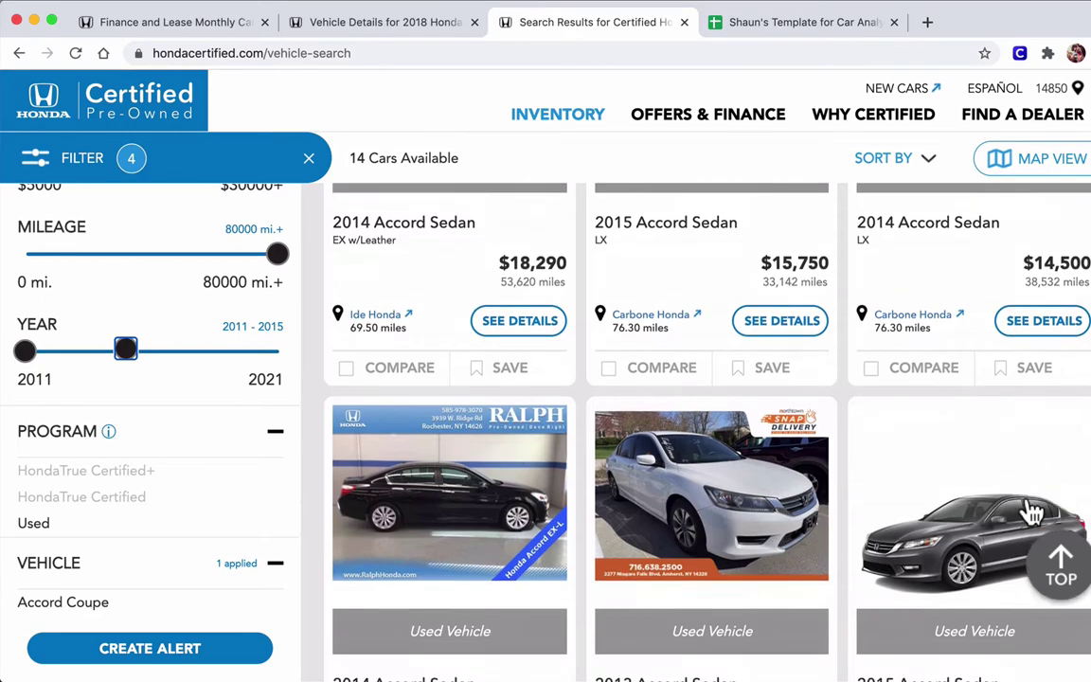
scroll(1032, 511, down, 2)
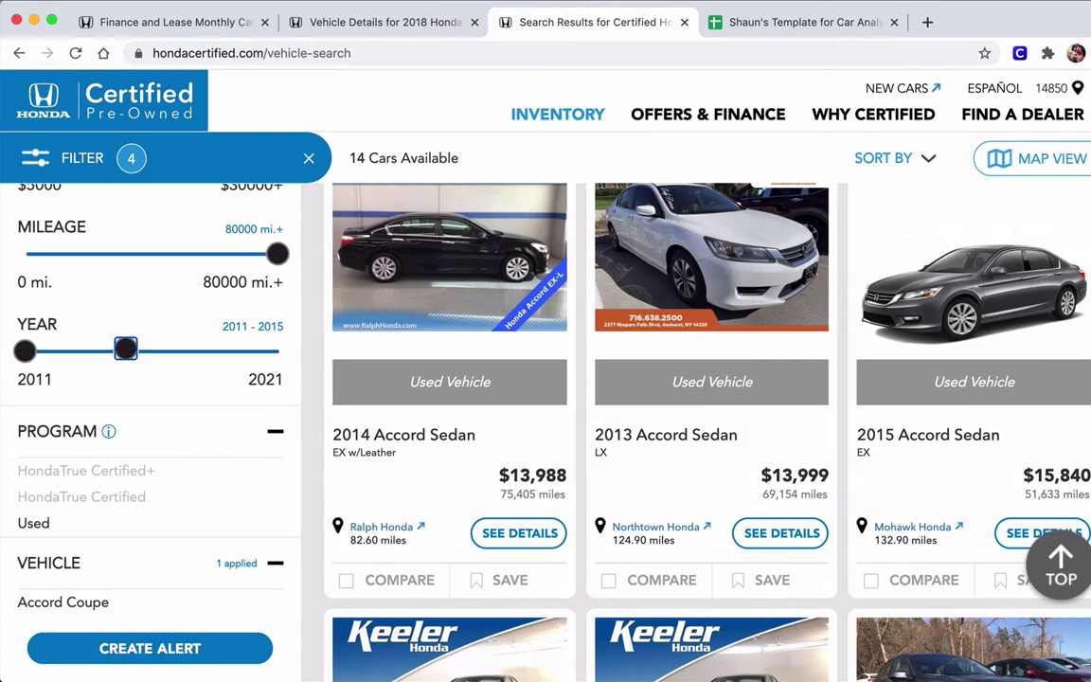
scroll(951, 494, down, 4)
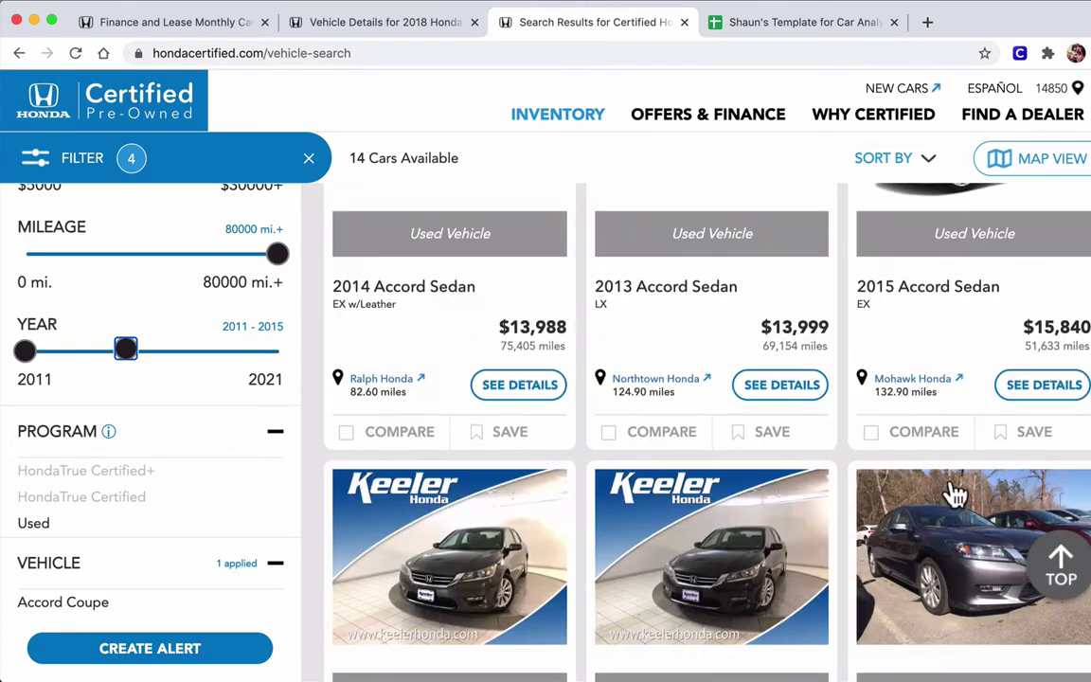
scroll(955, 493, up, 10)
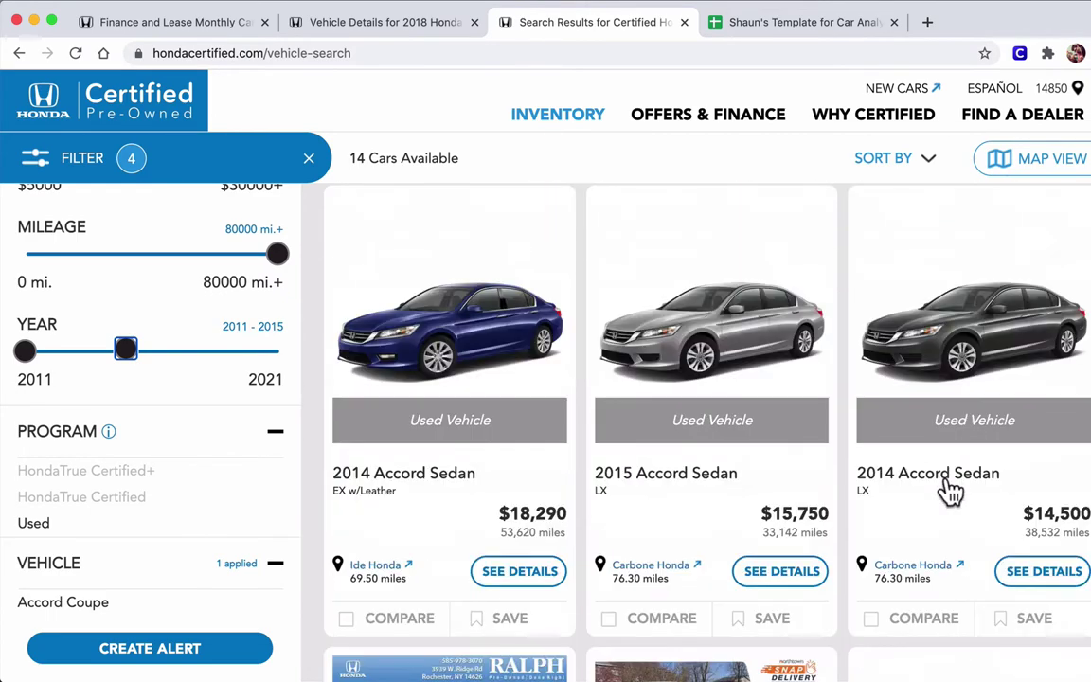
scroll(952, 493, up, 5)
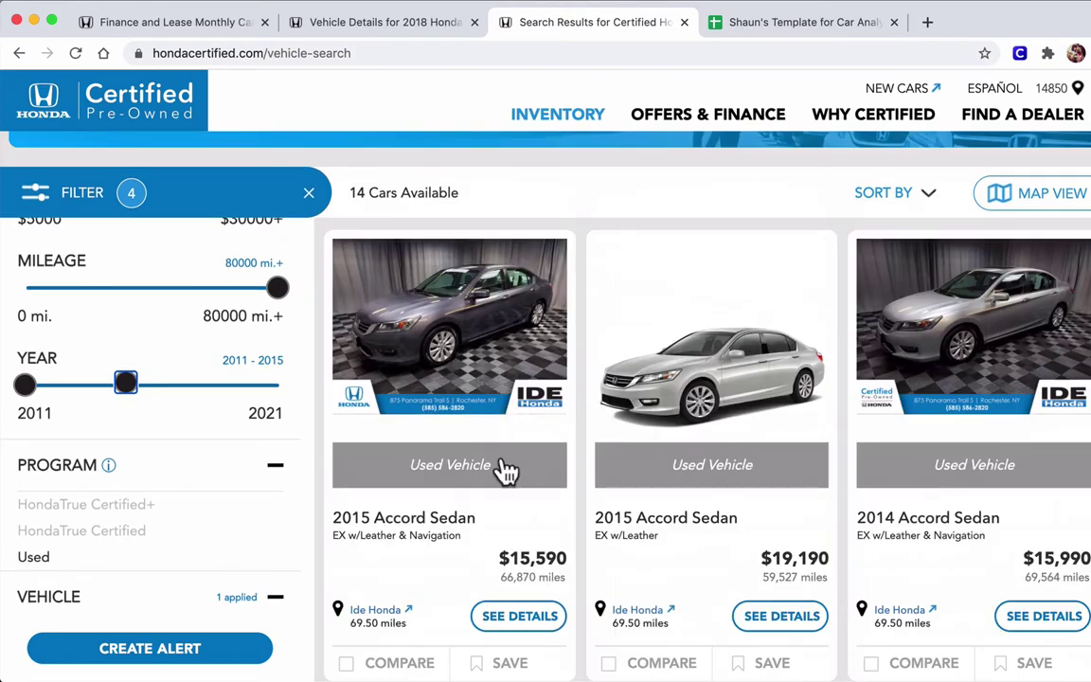
- Enter a $15,590 End Value in G4 for the used car
click(729, 23)
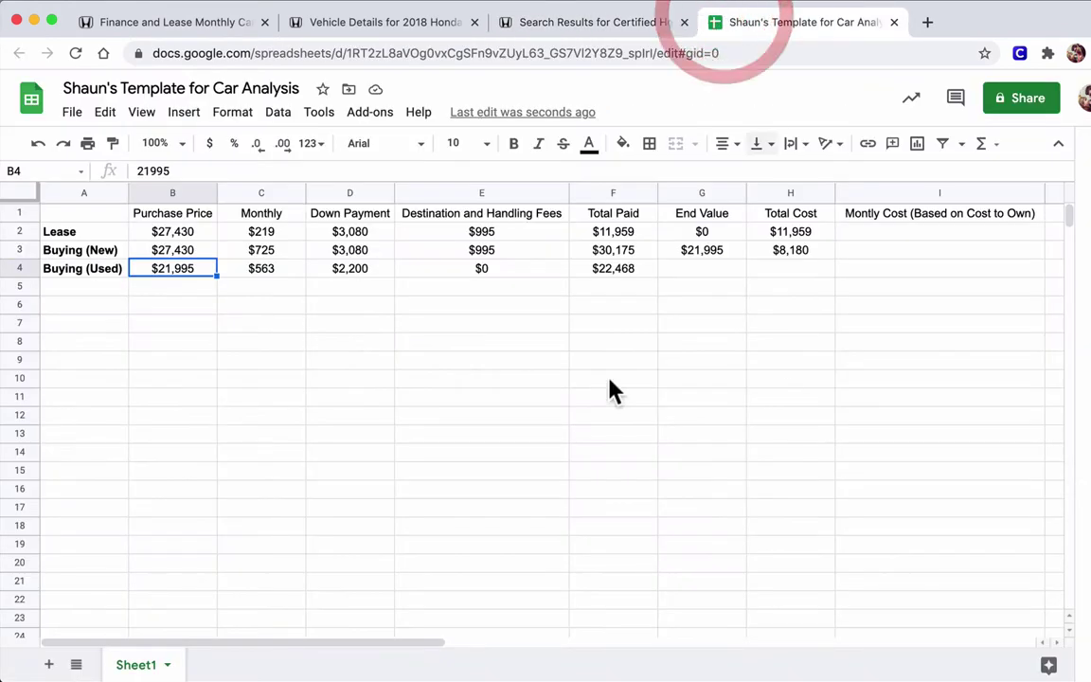
click(699, 272)
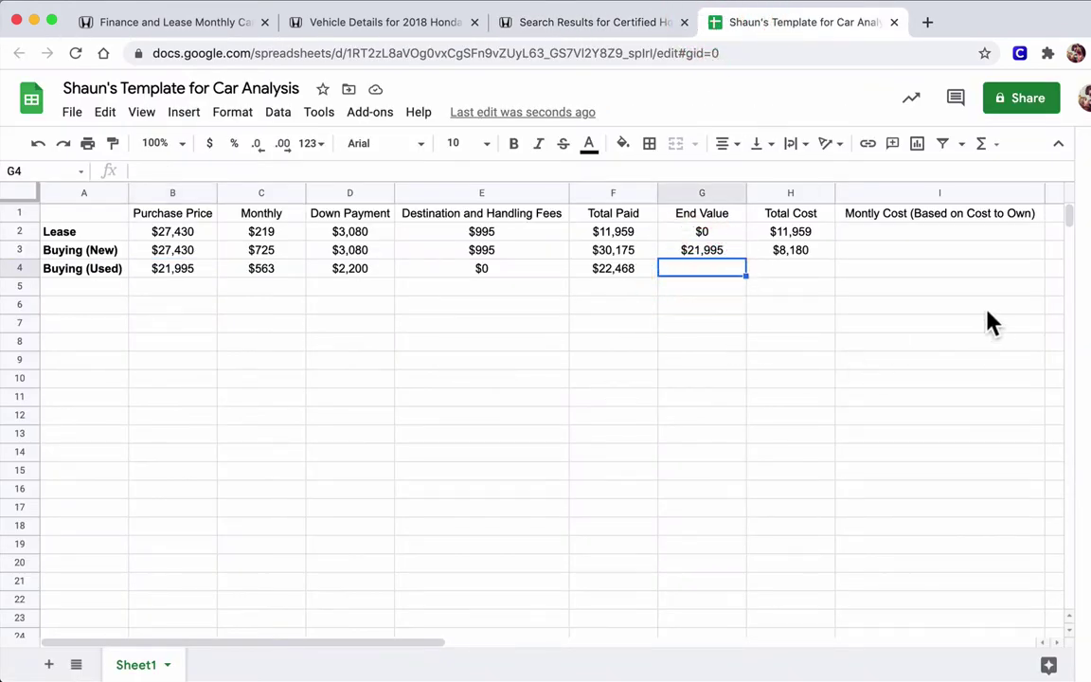
text(15)
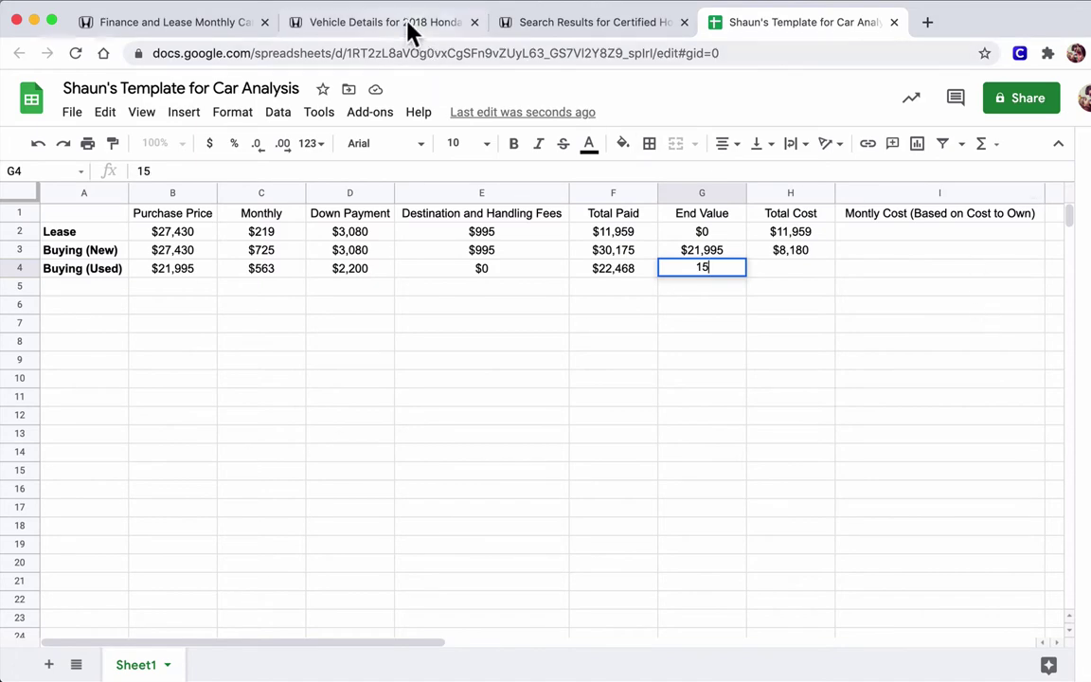
click(523, 27)
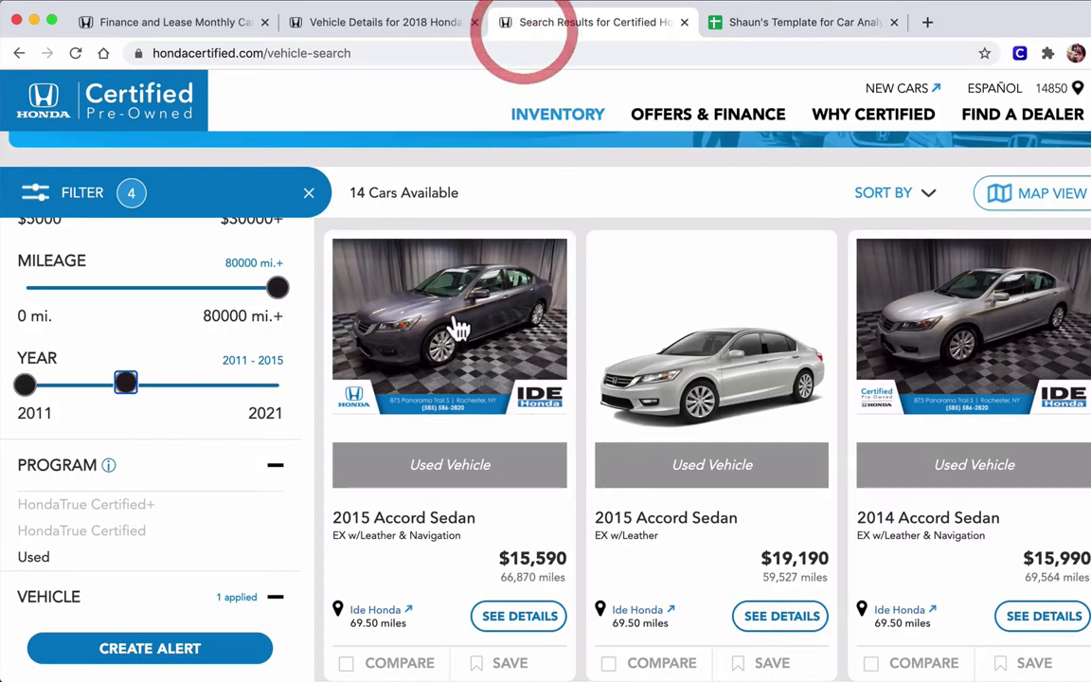
click(815, 29)
text(590)
key(Return)
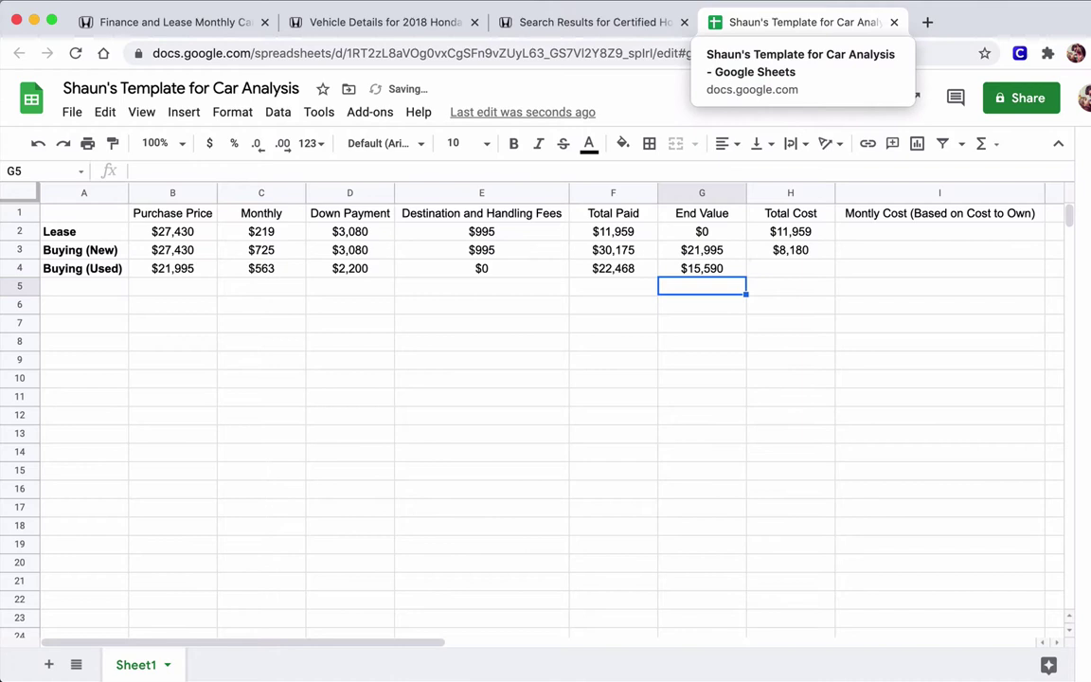
key(Up)
key(Right)
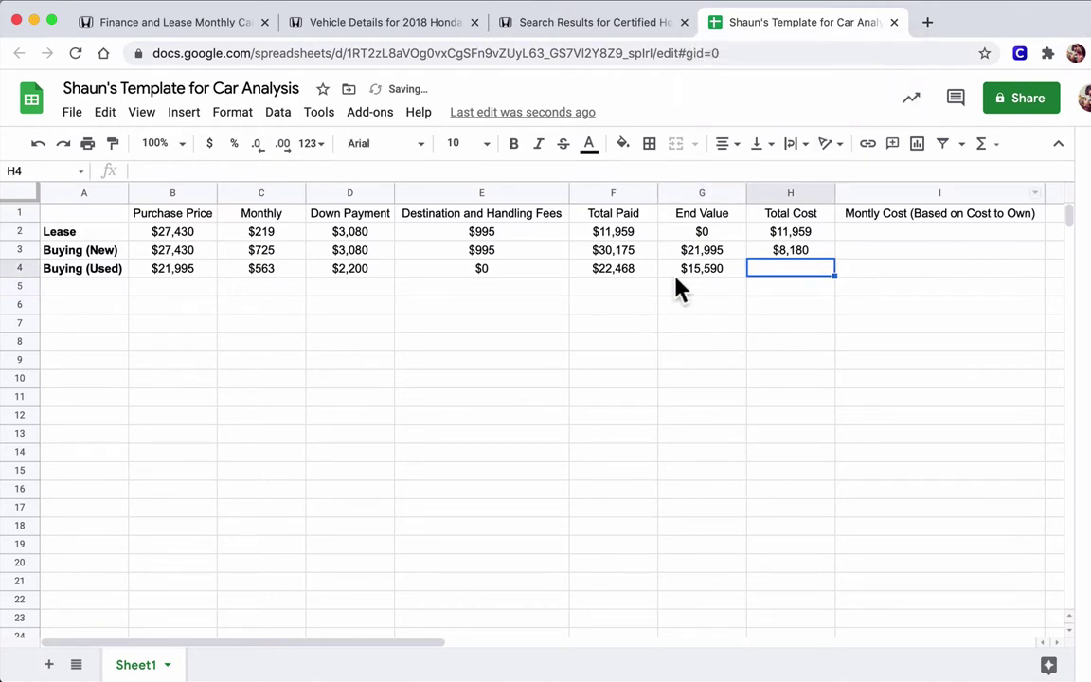
- Copy H3's Total Cost formula down to H4, giving a used-car Total Cost of $6,878
click(602, 272)
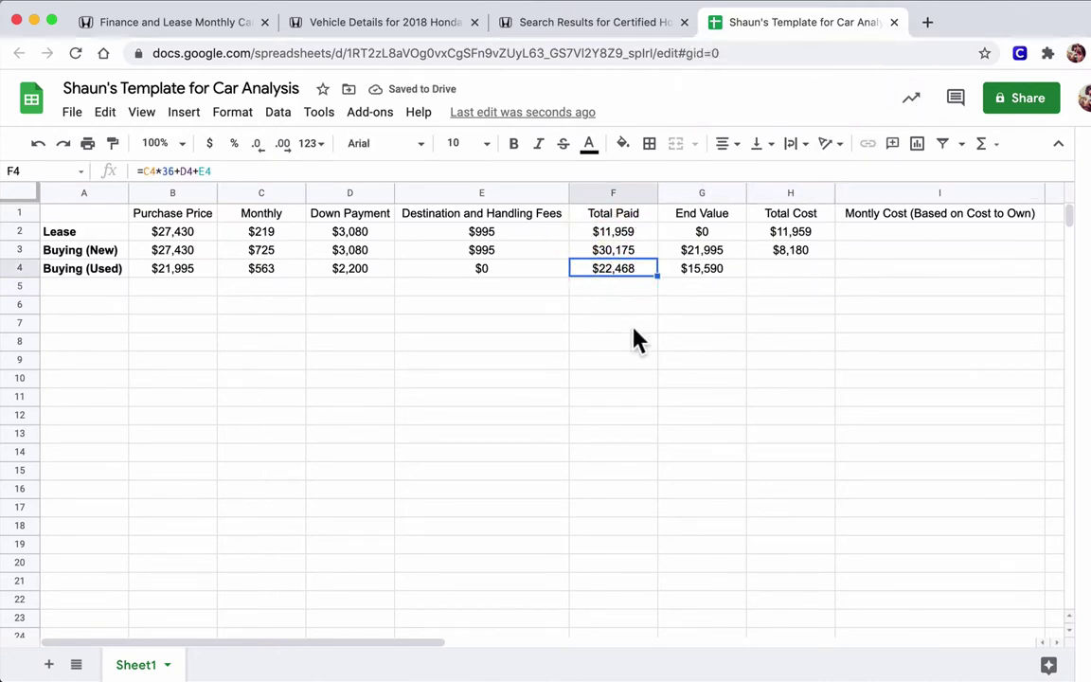
click(682, 272)
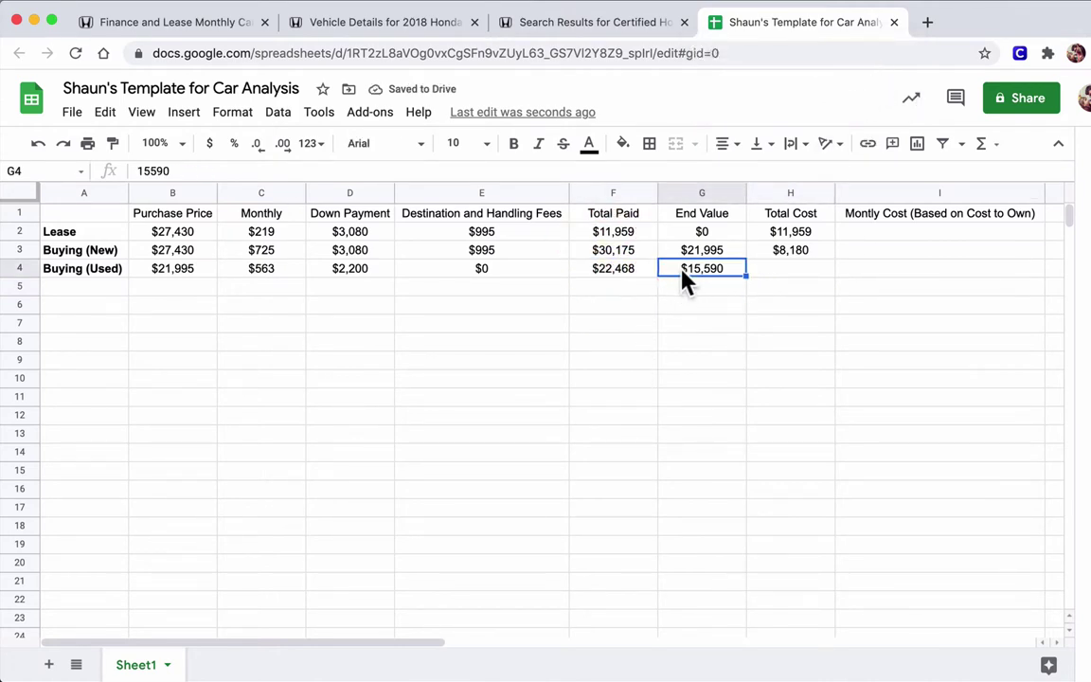
click(803, 250)
drag(834, 259, 828, 275)
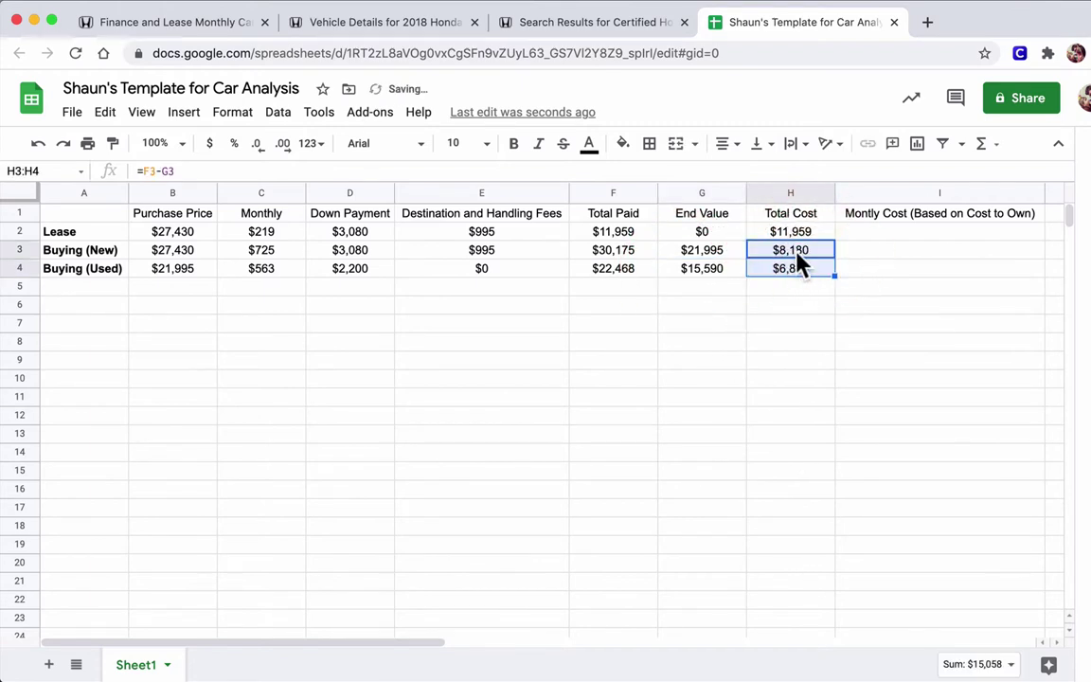
click(789, 235)
click(783, 270)
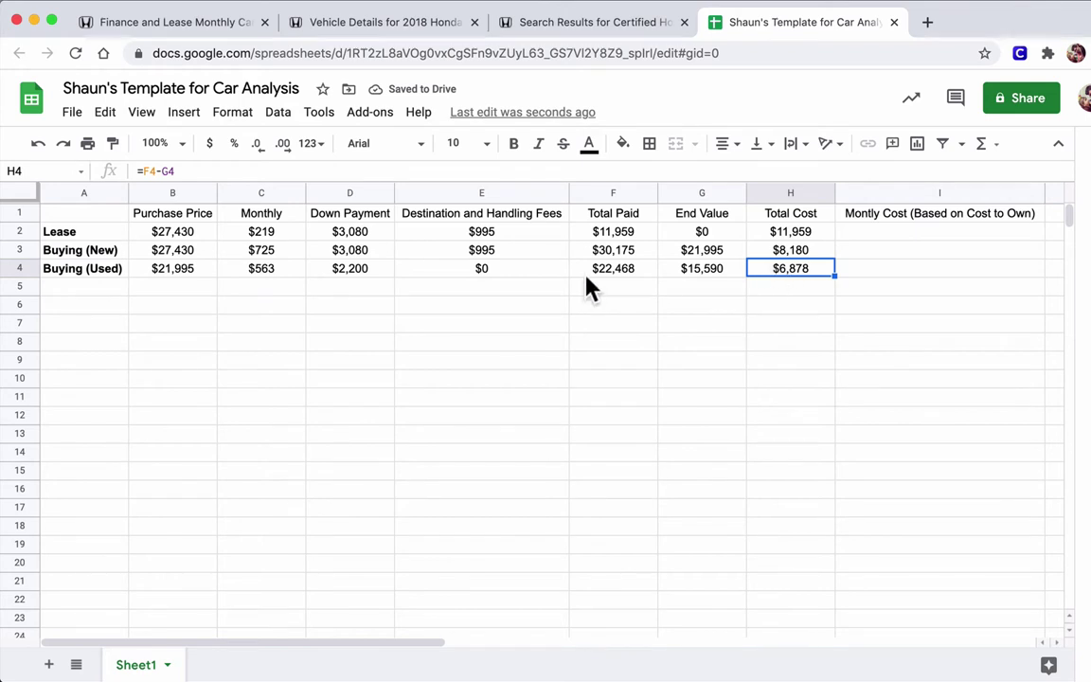
click(625, 271)
click(682, 268)
click(775, 271)
- Replace 'Cost to Own' with 'Total Cost' in the column I heading
click(845, 231)
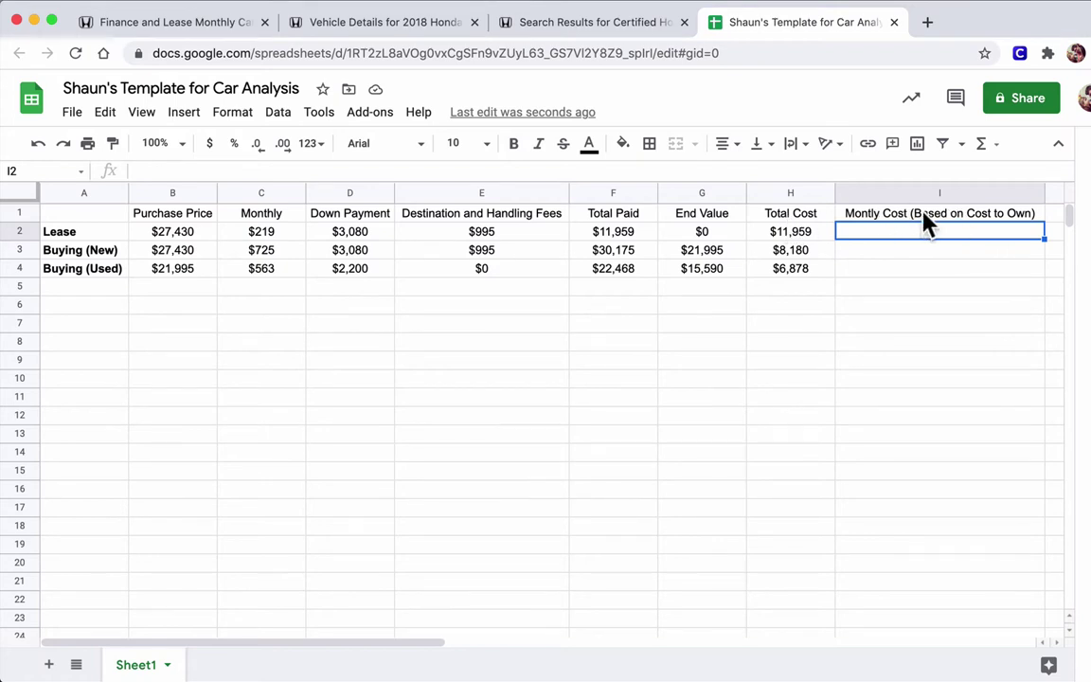
double_click(1018, 213)
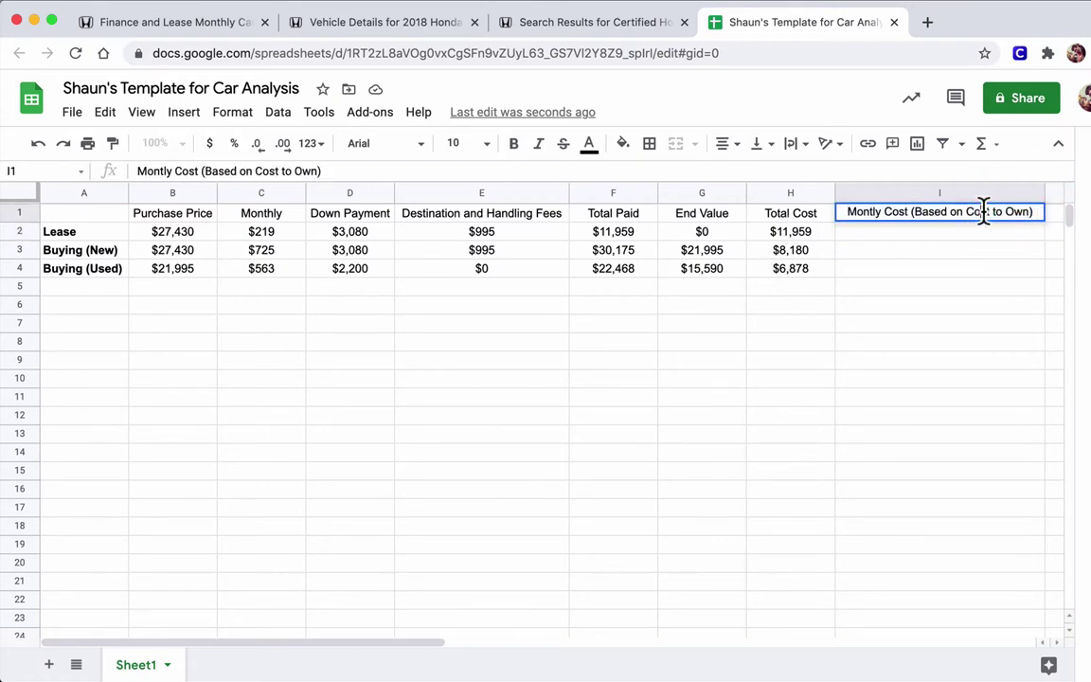
drag(970, 211, 1028, 208)
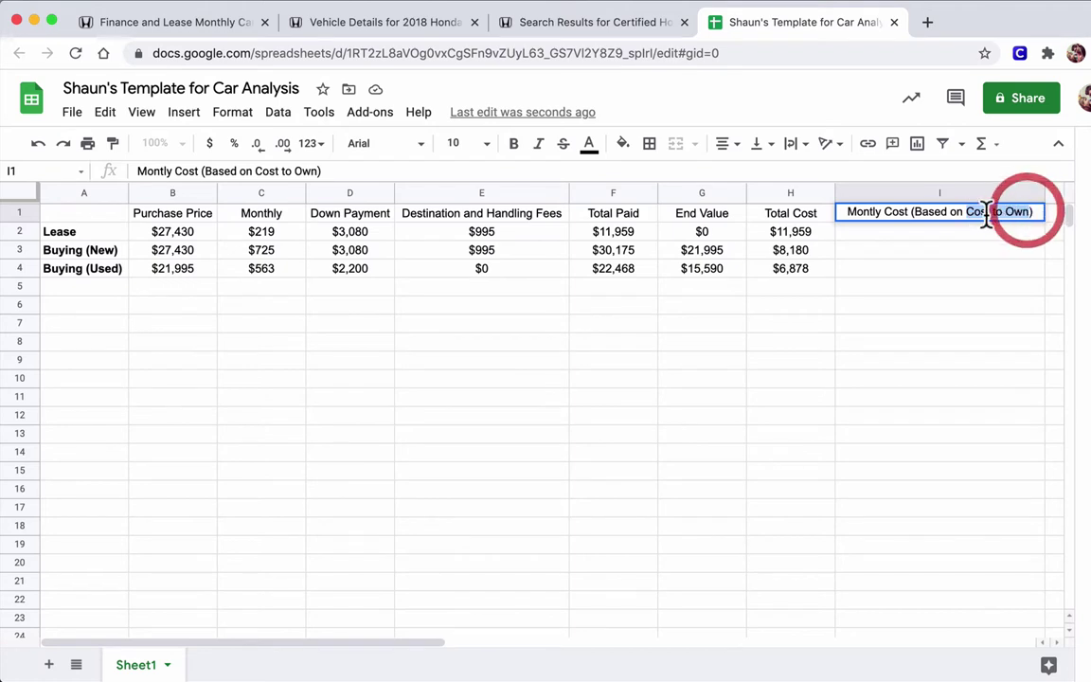
text(Total Cost)
key(Return)
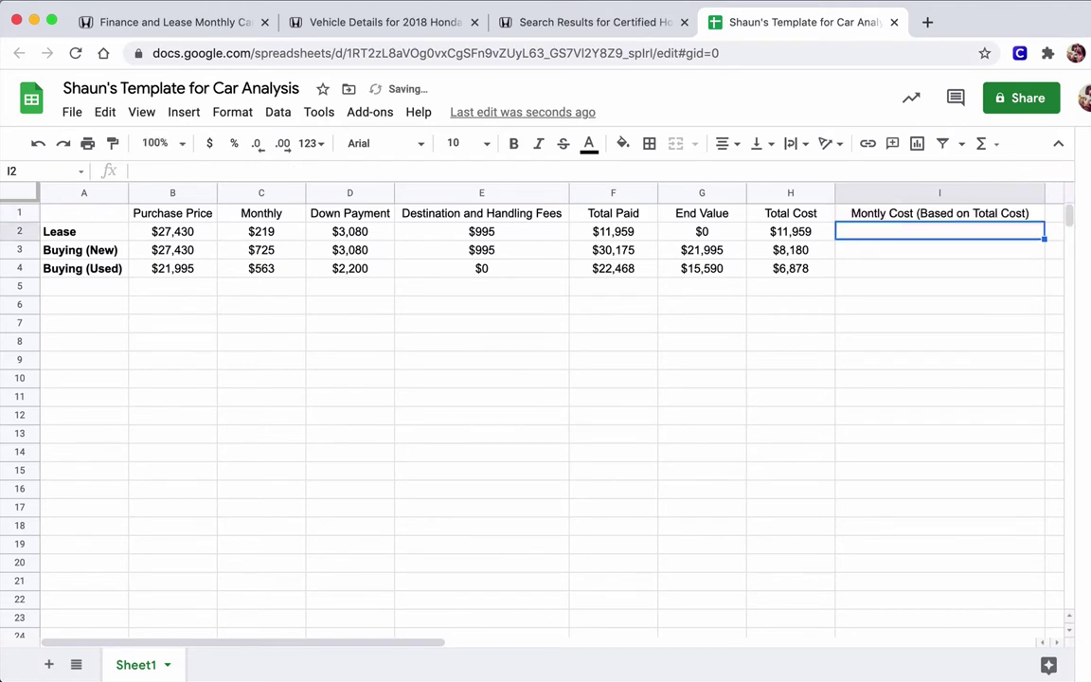
click(791, 214)
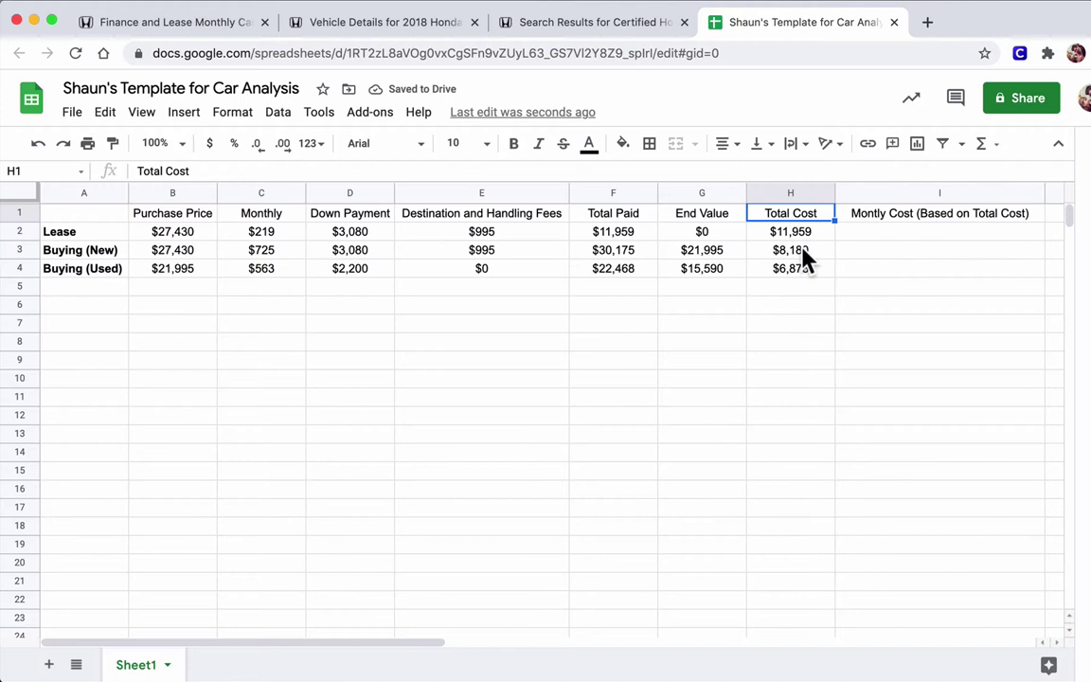
- Enter =H2/36 in I2 and autofill it down, giving $332, $227 and $191
click(914, 240)
text(=)
key(Left)
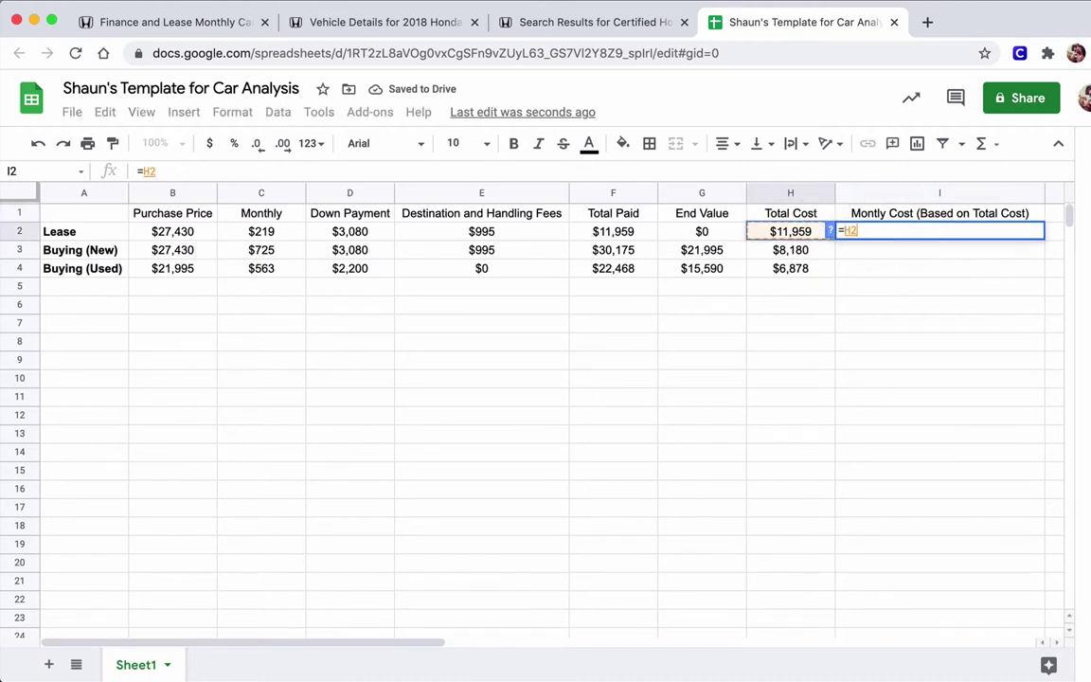
text(/36)
key(Return)
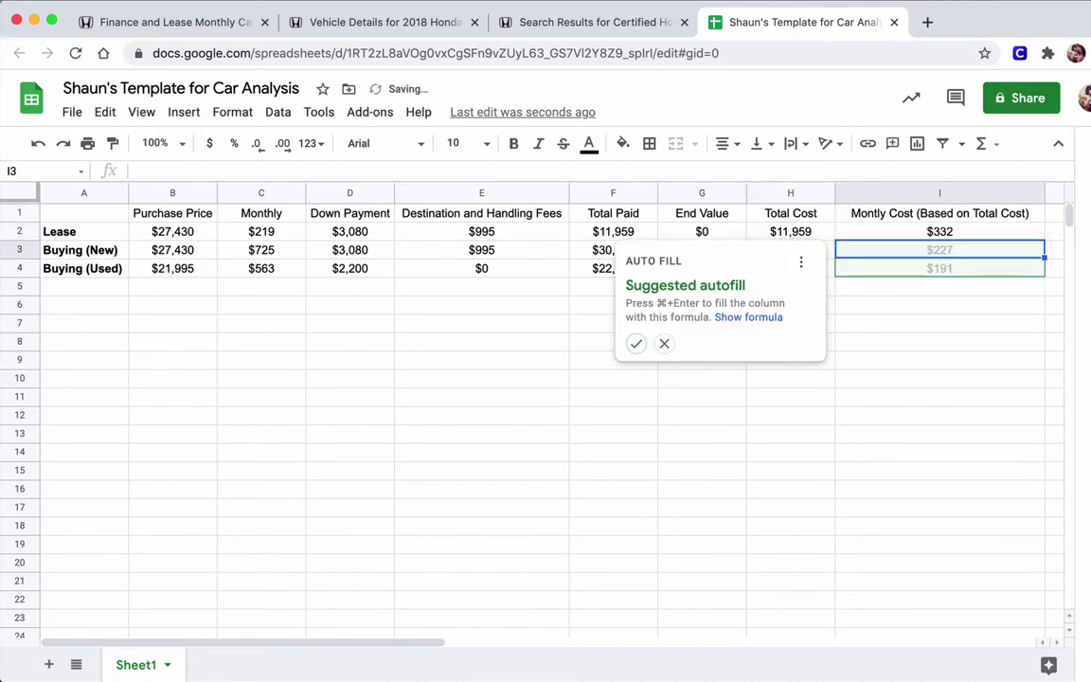
click(633, 346)
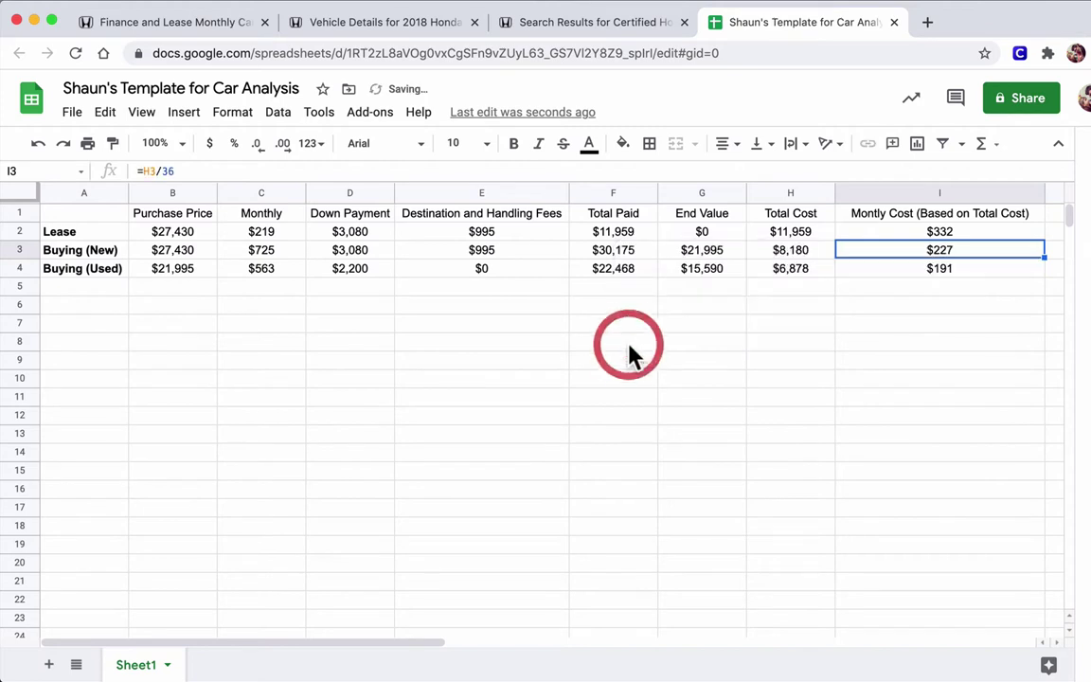
click(952, 270)
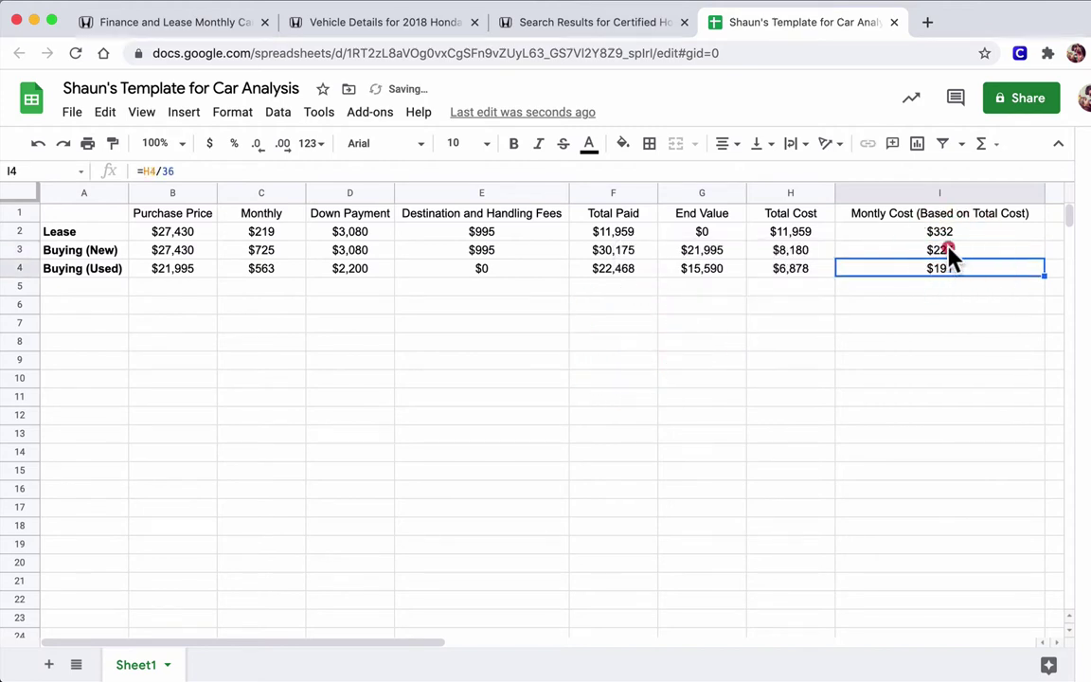
click(944, 234)
click(940, 252)
click(935, 272)
click(272, 275)
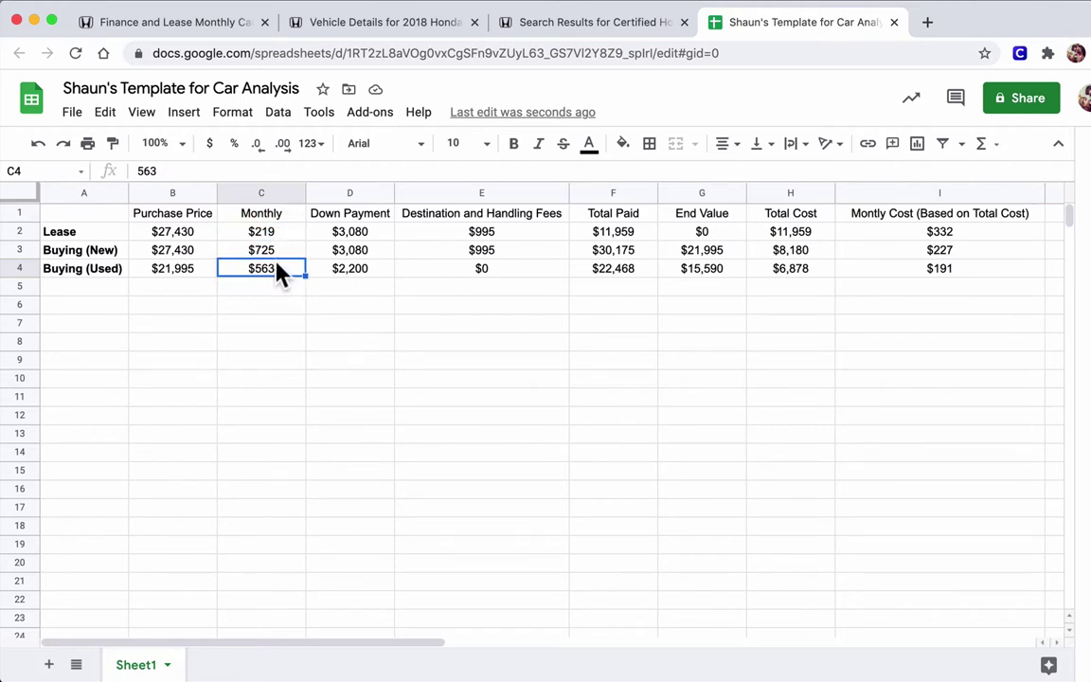
click(352, 269)
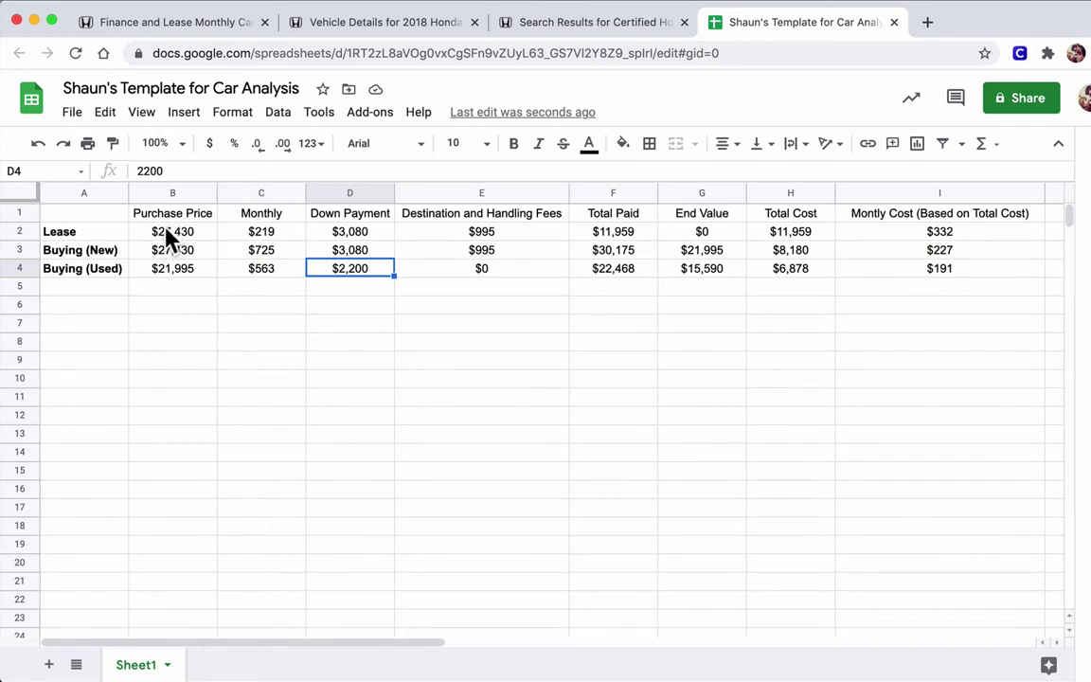
drag(166, 237, 502, 271)
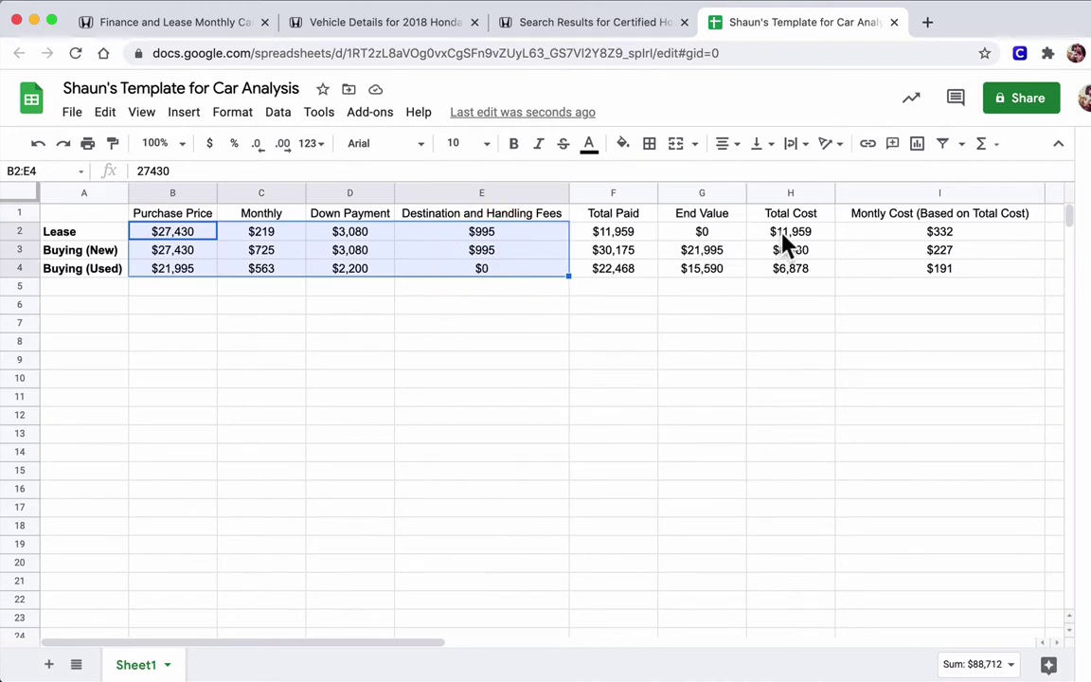
click(787, 194)
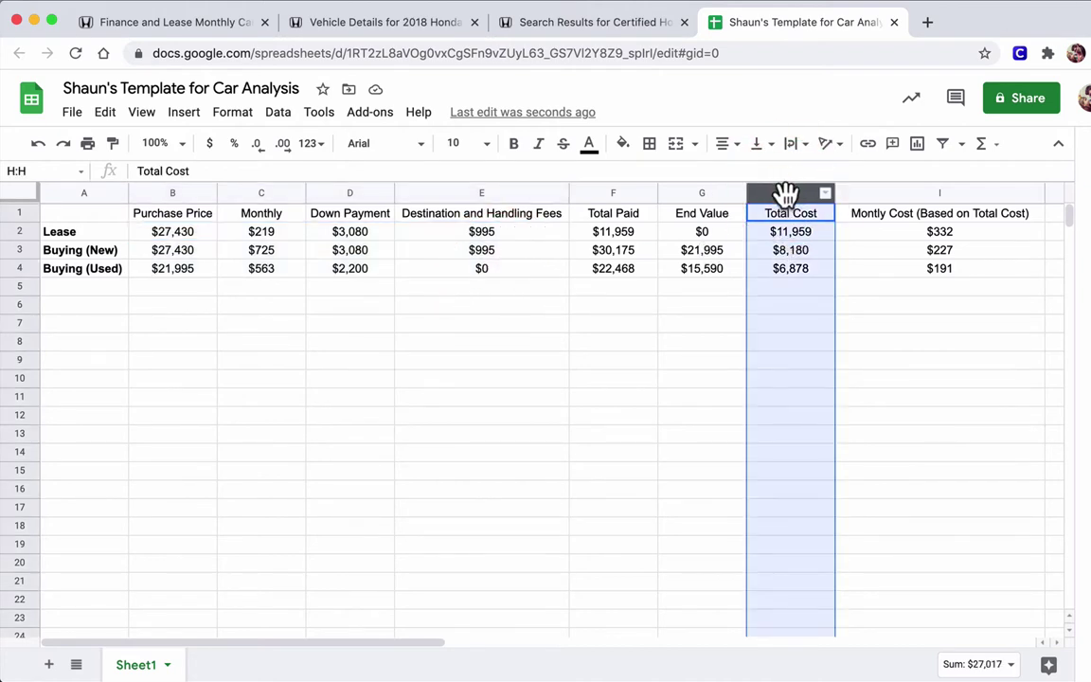
click(592, 195)
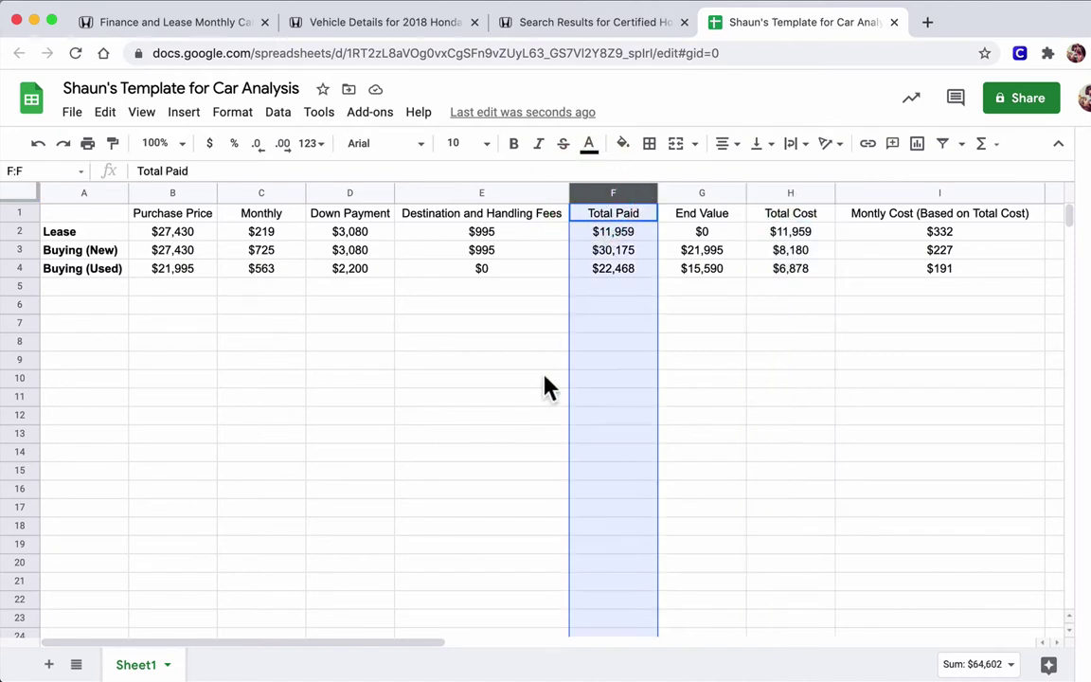
click(765, 190)
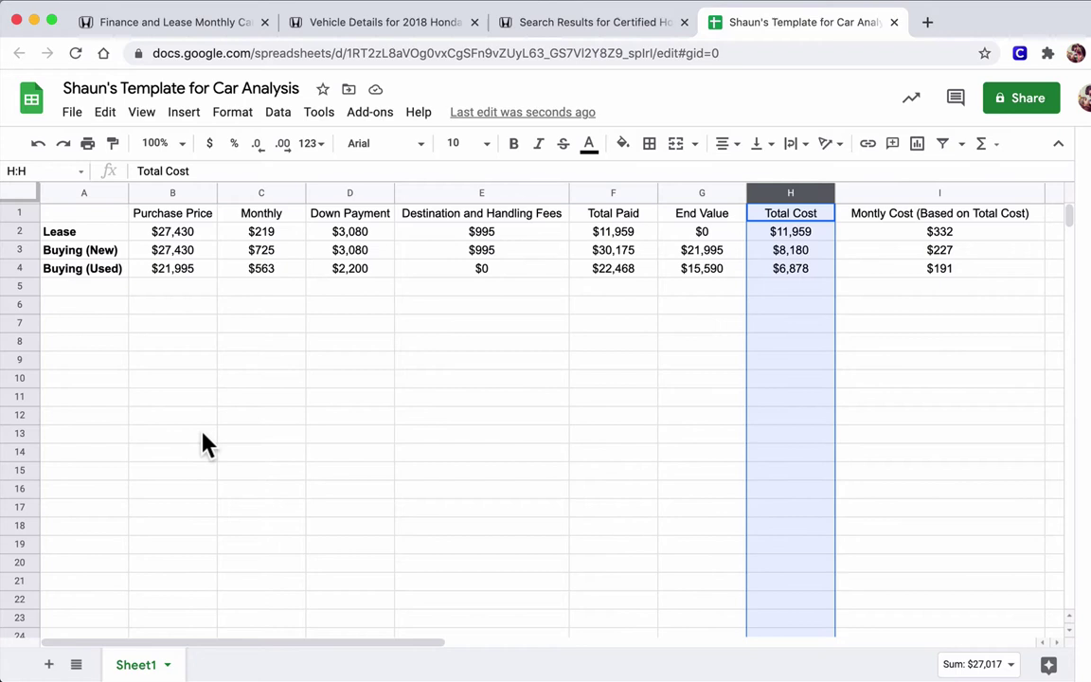
- Add a new sheet with headers Month, Lease, Buy(New) and Buy(used)
click(48, 664)
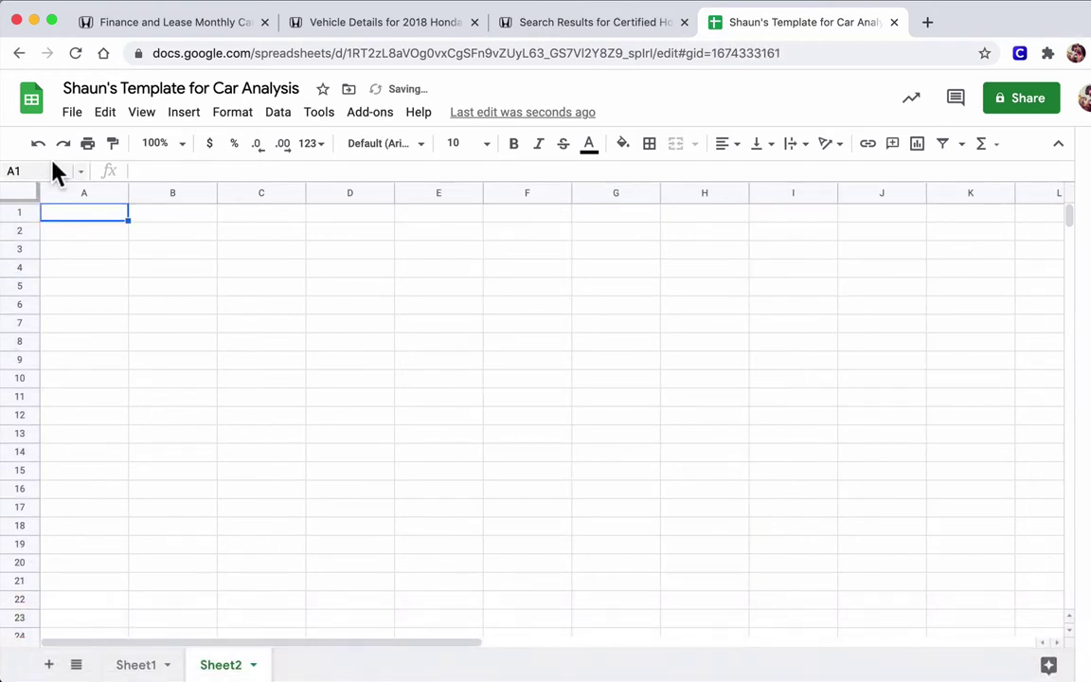
text(Mot)
text(nth)
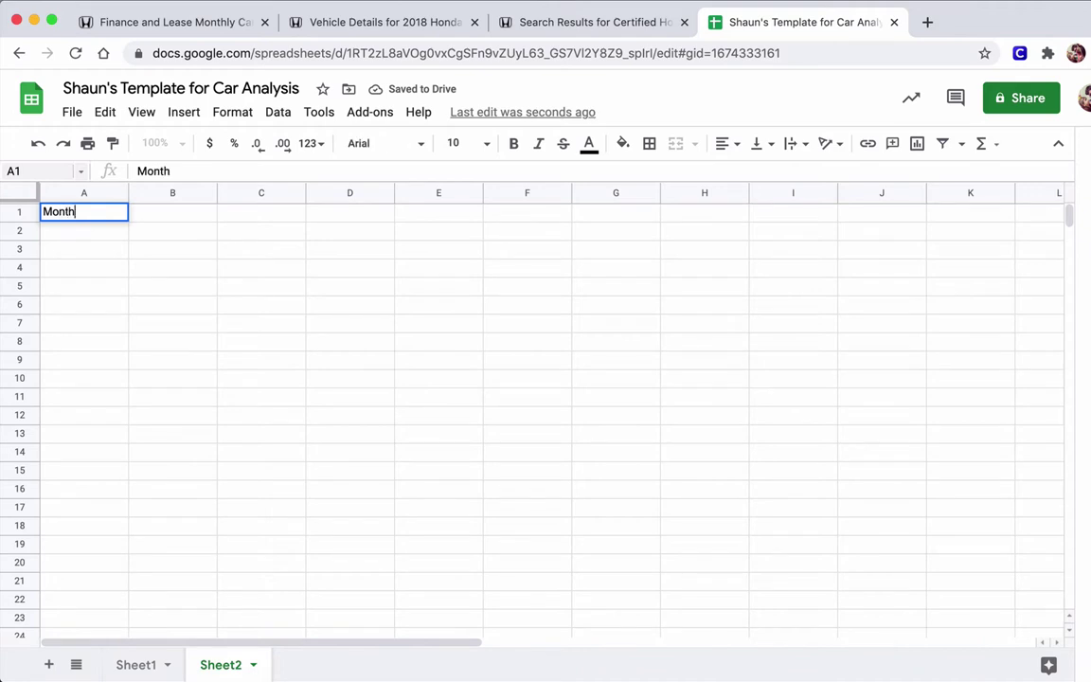
key(Tab)
text(Lease)
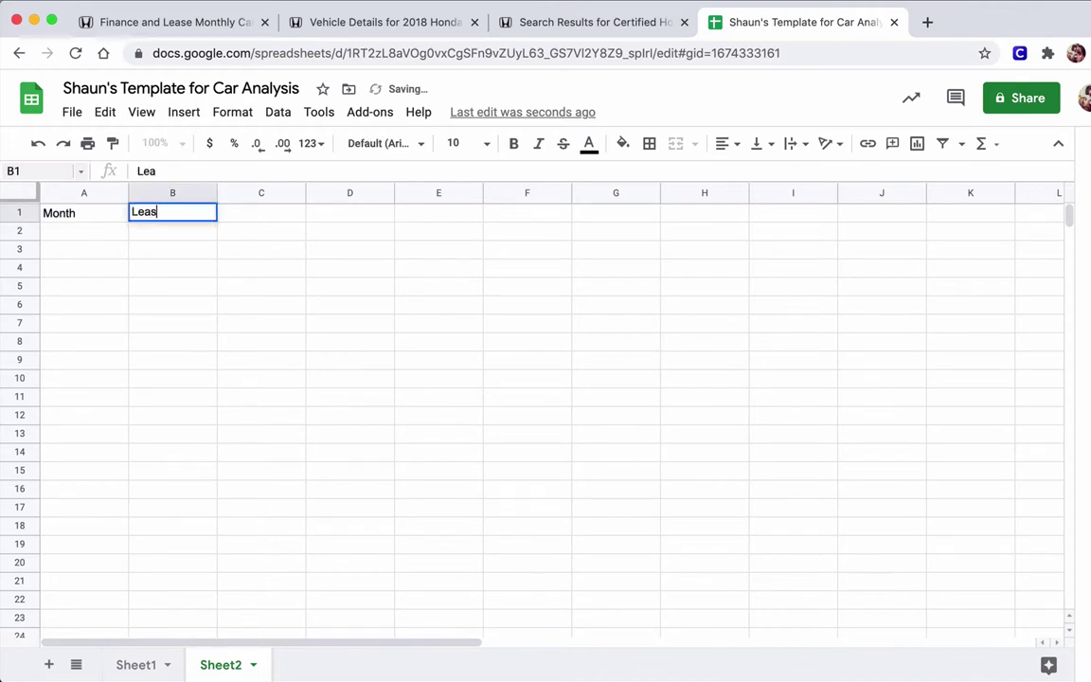
key(Tab)
text(Buy(New))
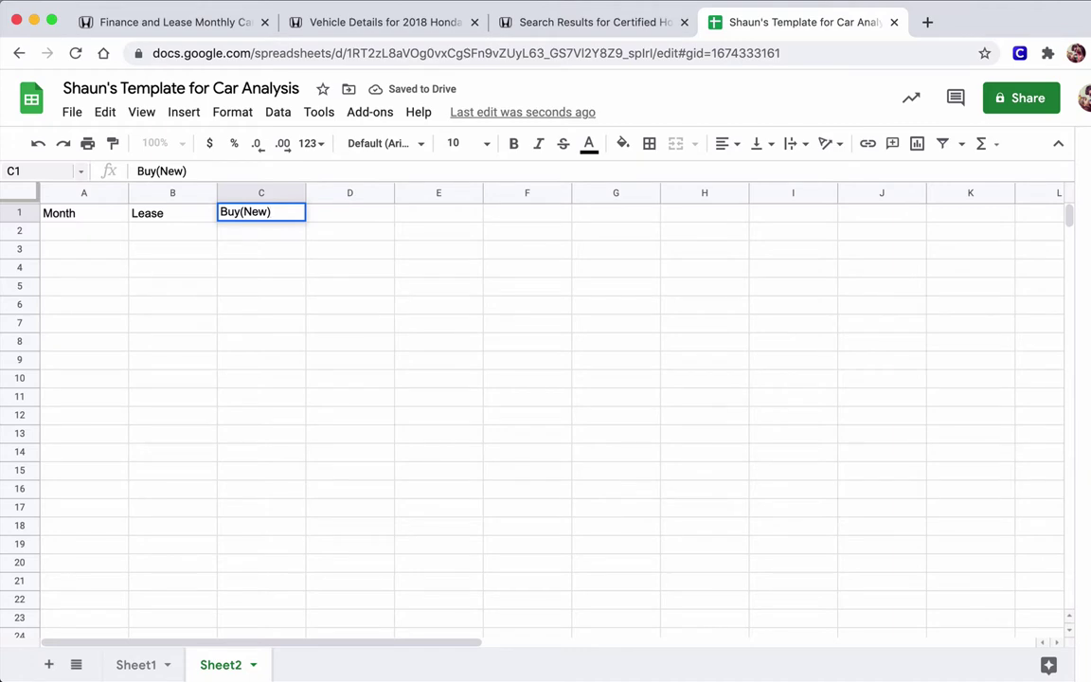
key(Tab)
text(Bu)
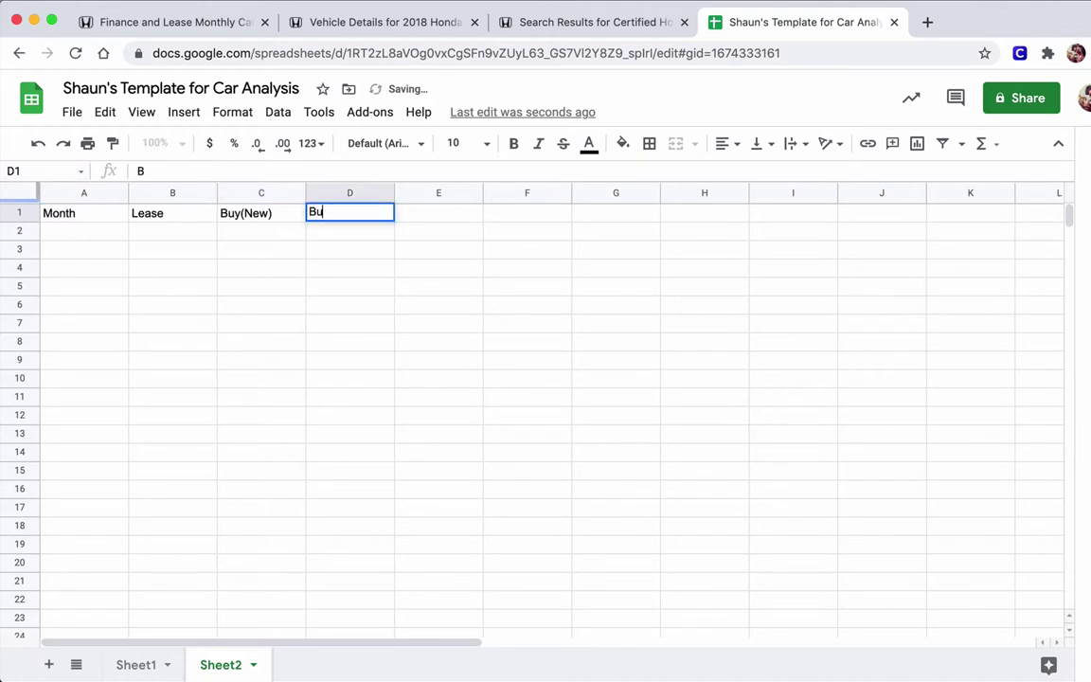
text(y(used))
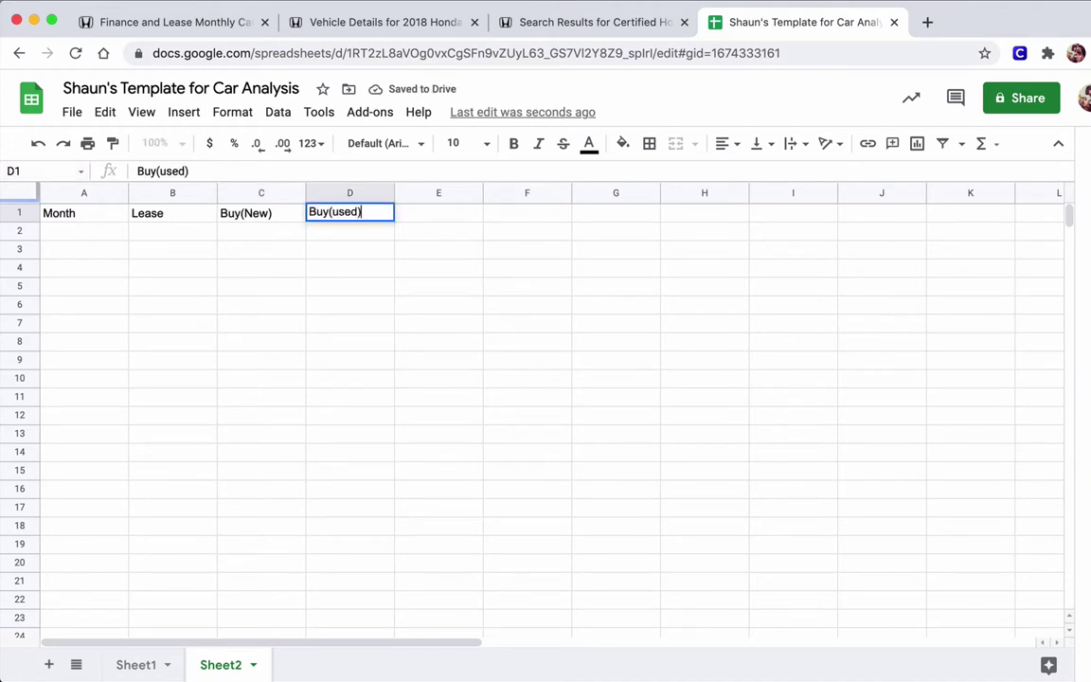
key(Return)
- Start the Month series with 0 and 1 in A2–A3 and extend it down the column
text(0)
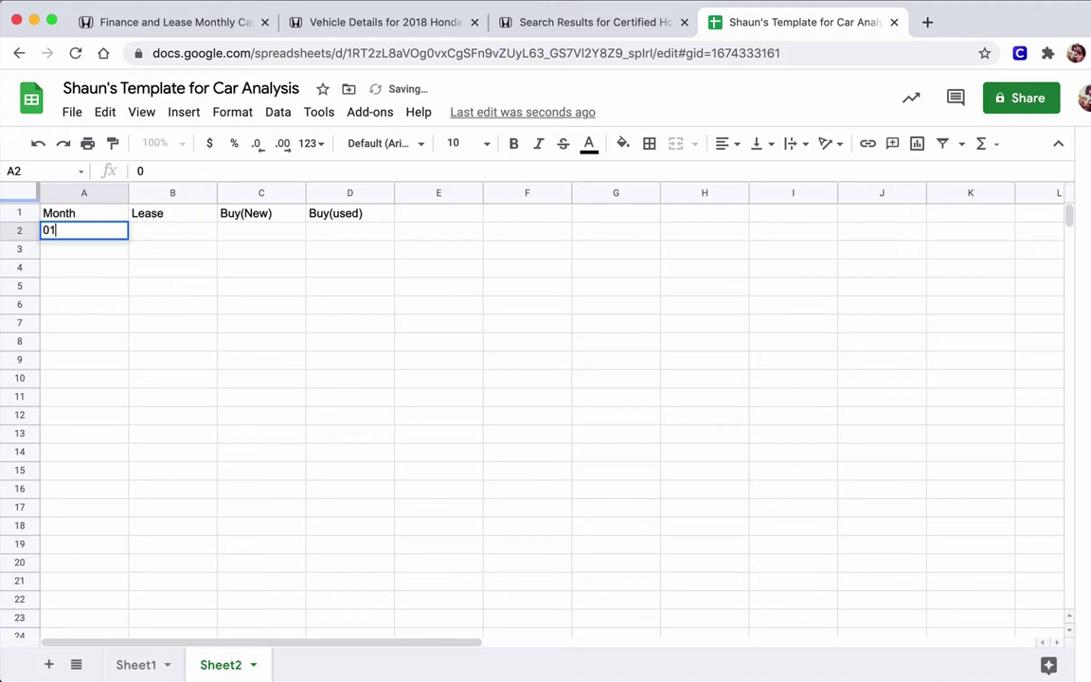
key(Return)
text(1)
key(Return)
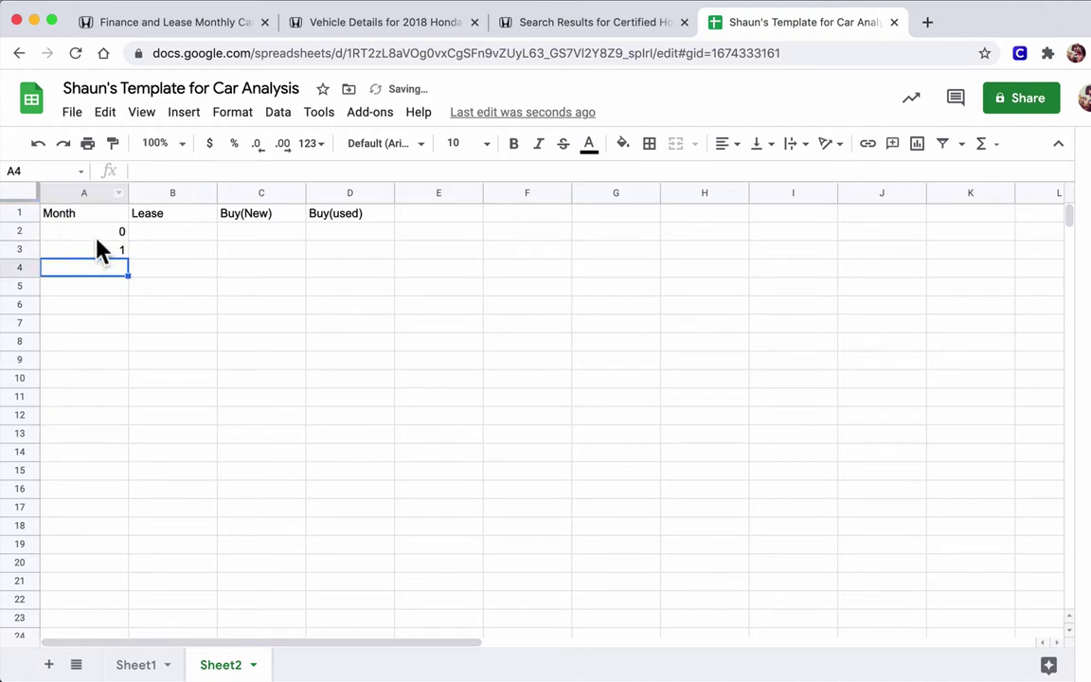
drag(94, 232, 124, 479)
- Set B2 to Sheet1's Lease handling fees plus down payment, giving $4,075
scroll(129, 446, up, 5)
click(142, 331)
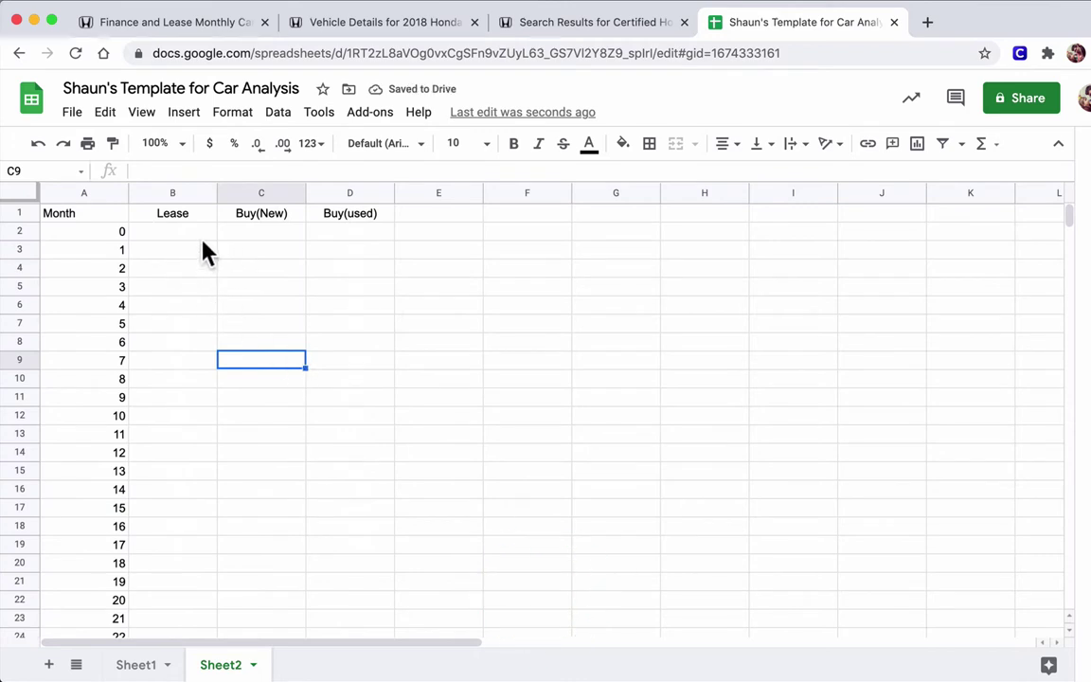
click(183, 232)
click(243, 234)
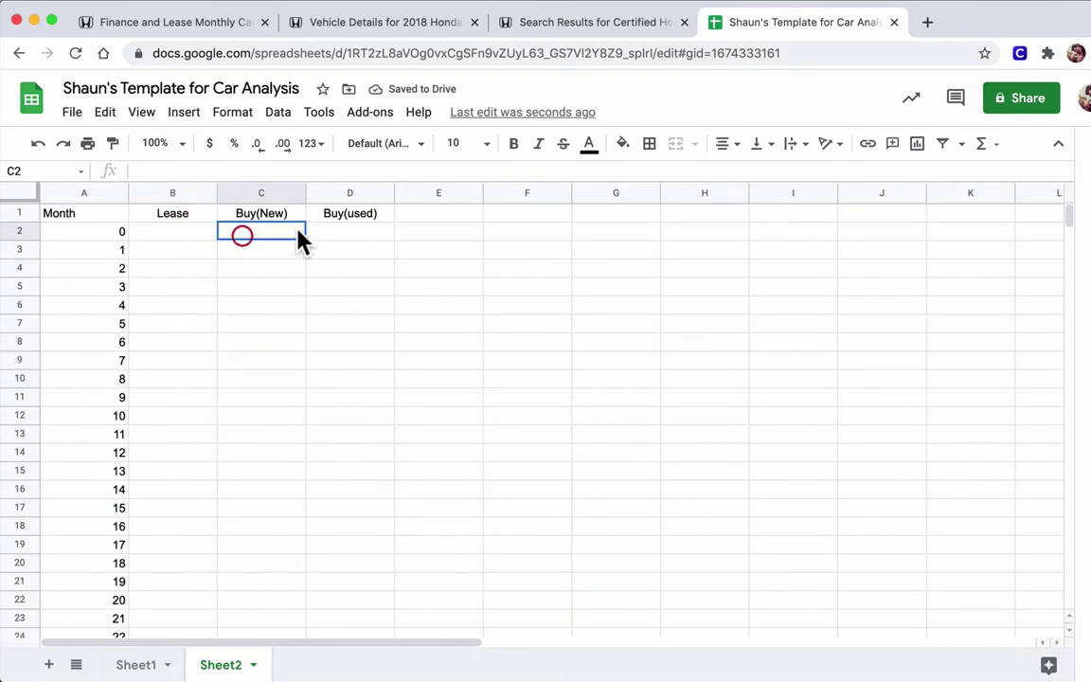
click(341, 234)
click(163, 231)
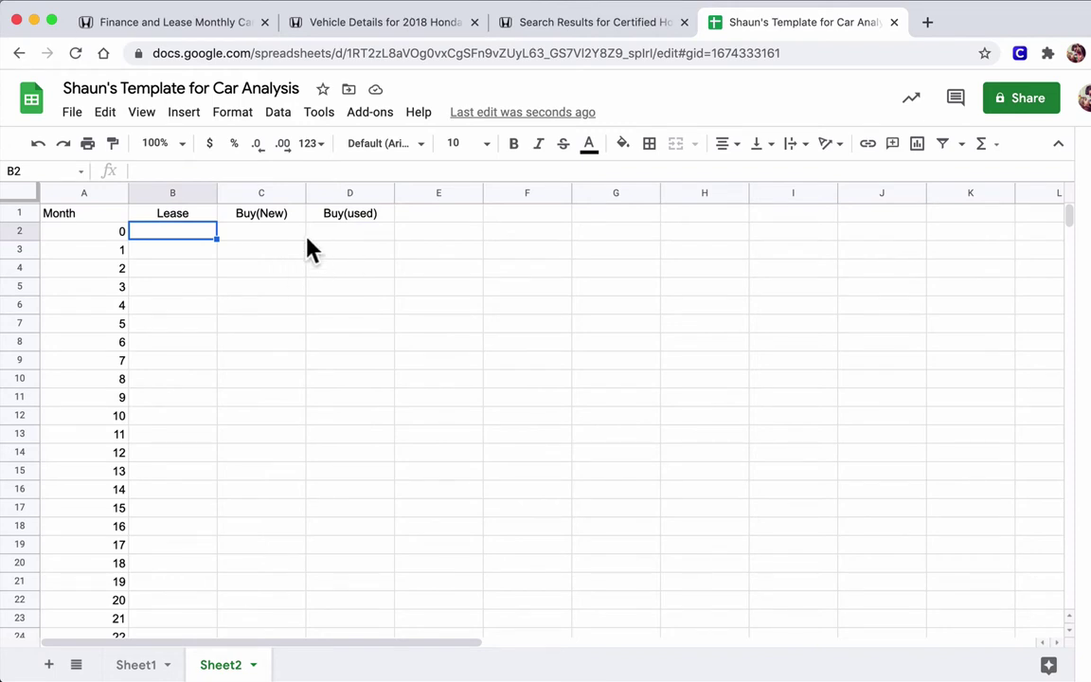
text(=)
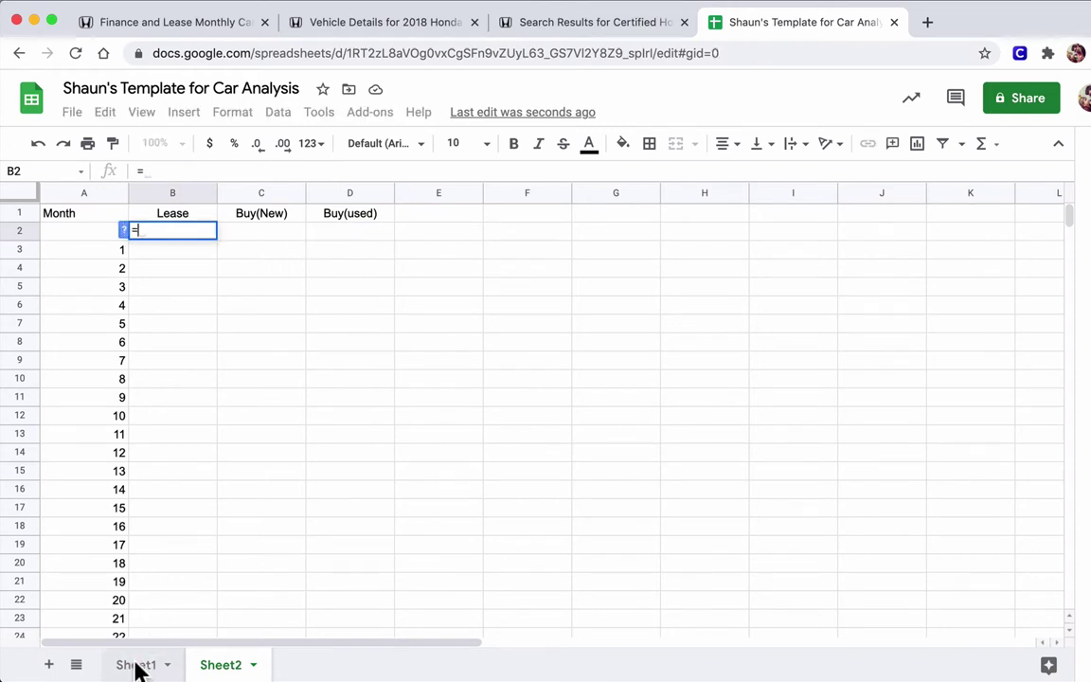
click(141, 665)
click(445, 239)
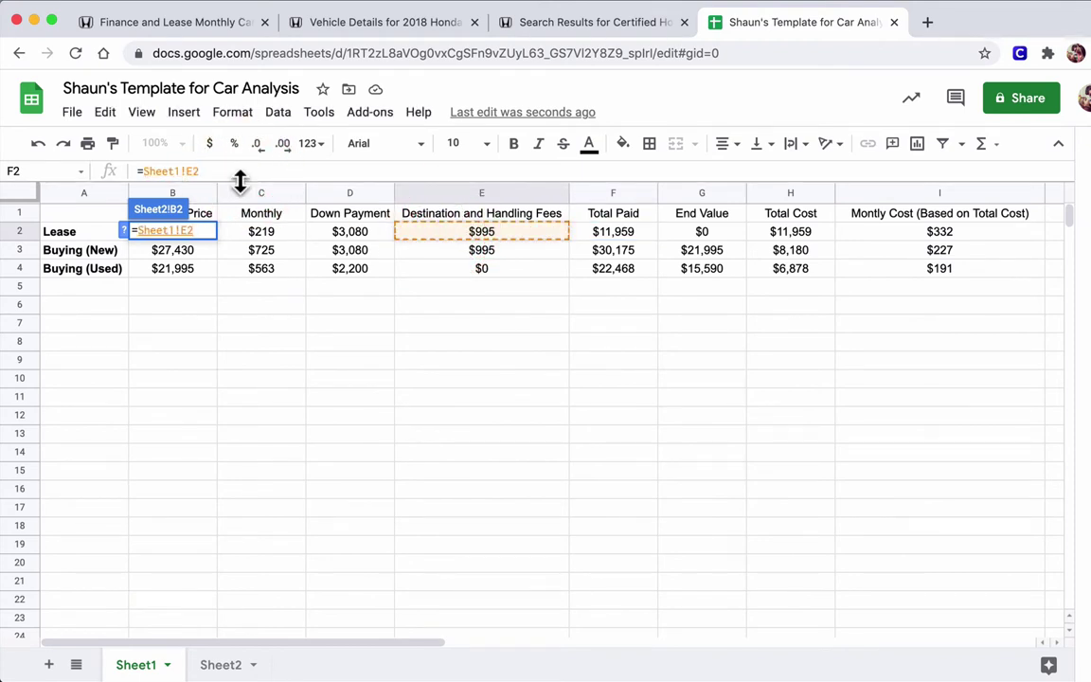
text(+)
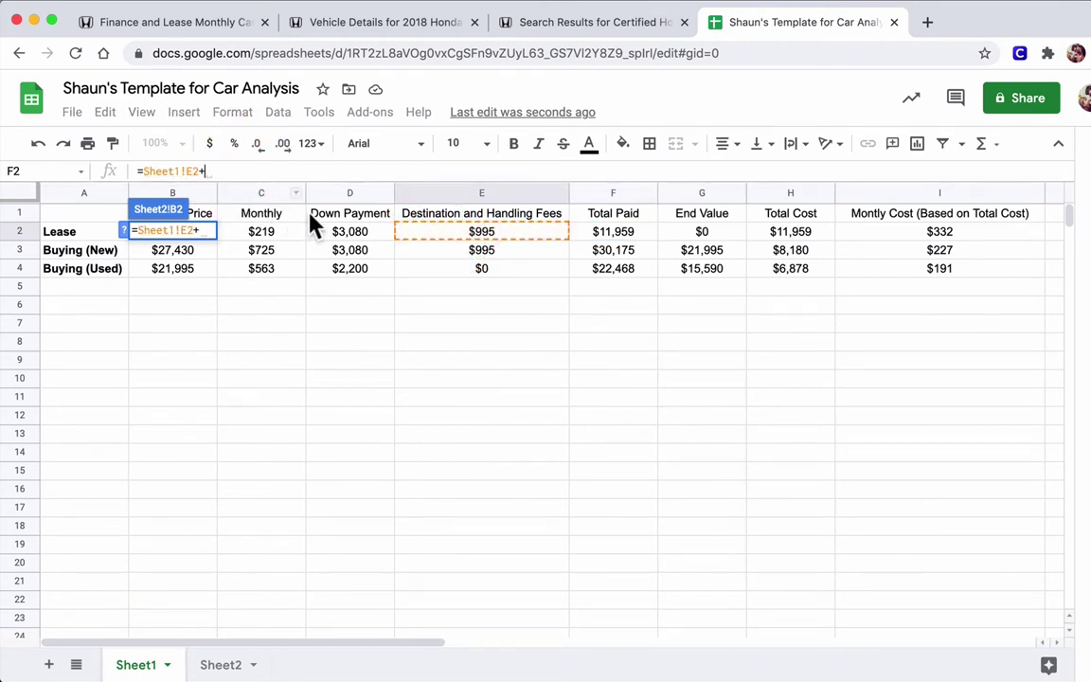
click(336, 232)
key(Return)
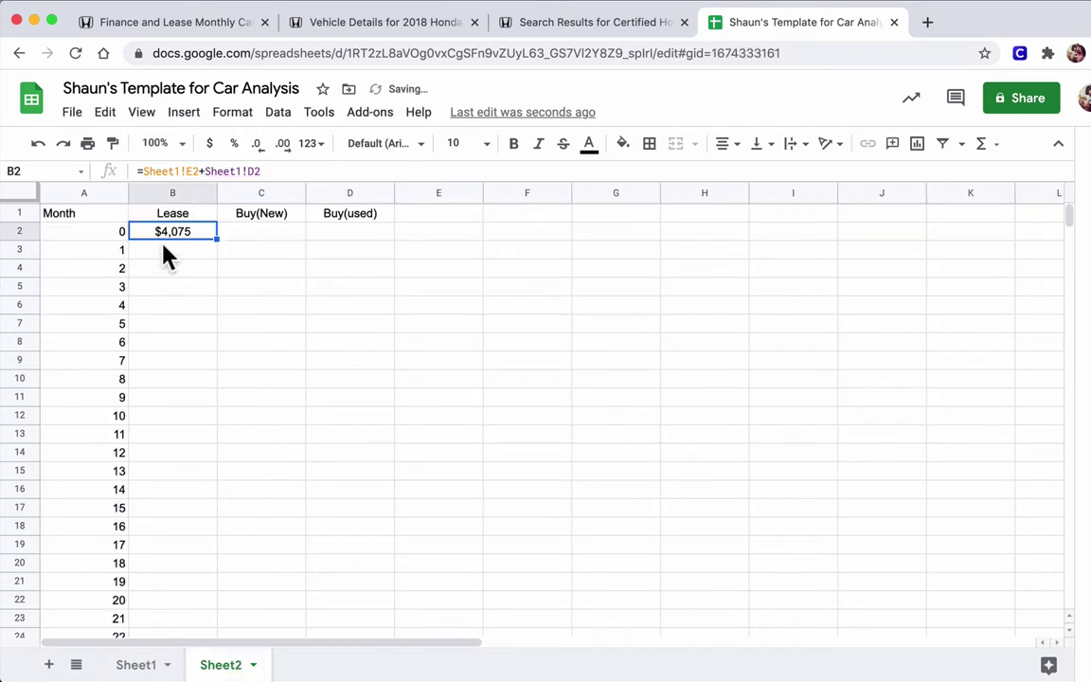
- Set C2 to Sheet1's Buying (New) down payment plus handling fees, giving $4,075
click(236, 234)
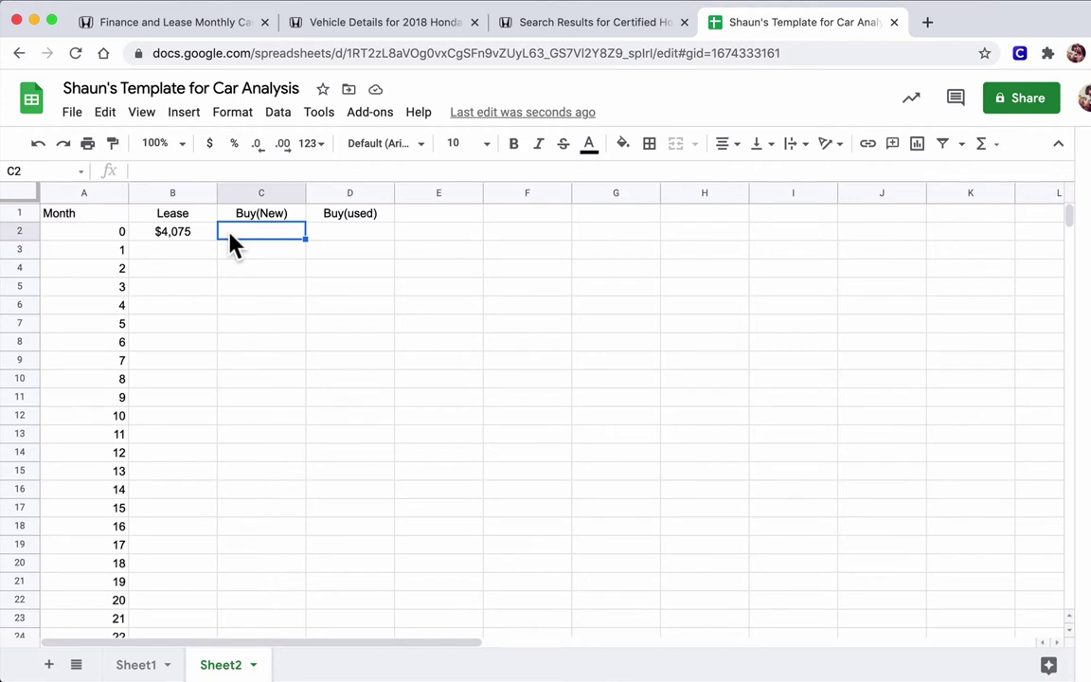
text(=)
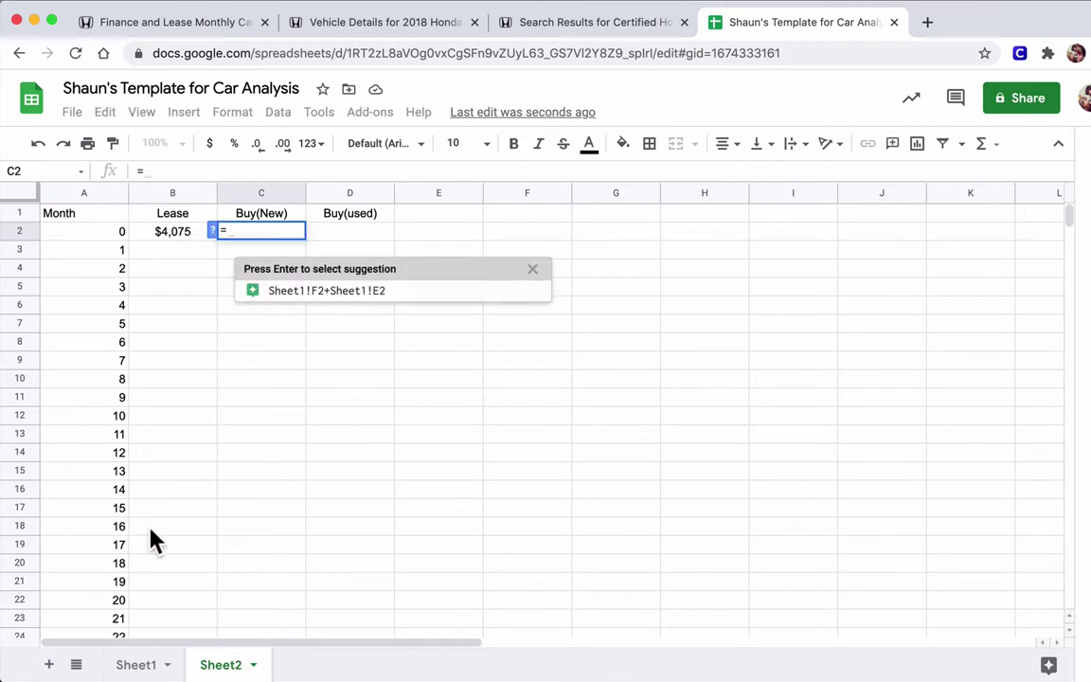
click(138, 665)
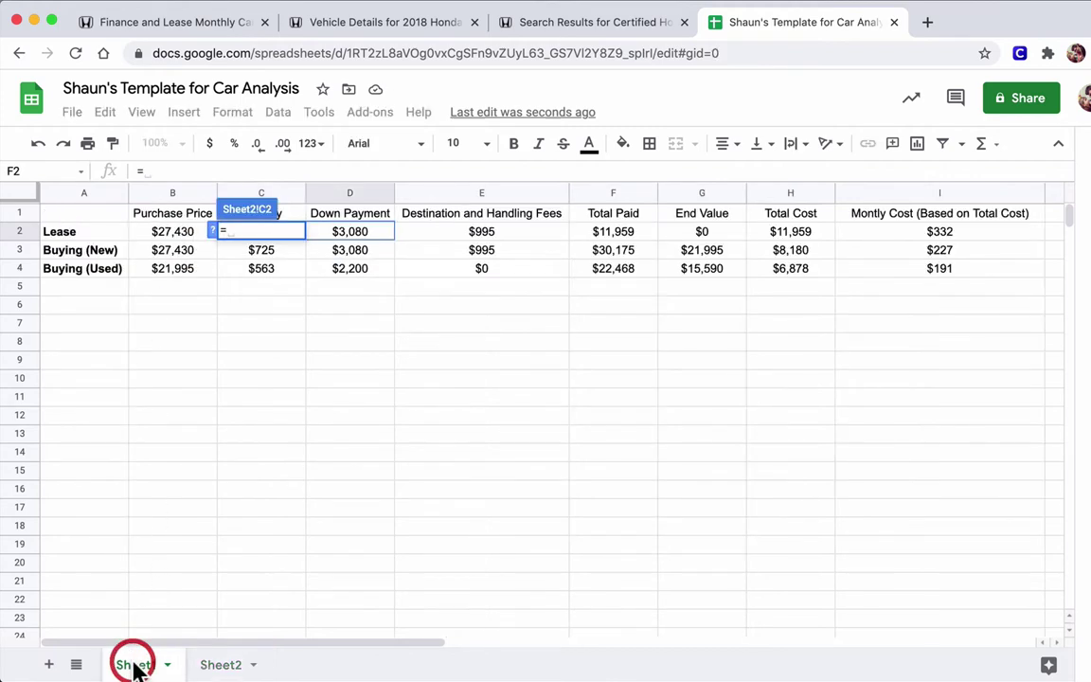
click(328, 252)
text(+)
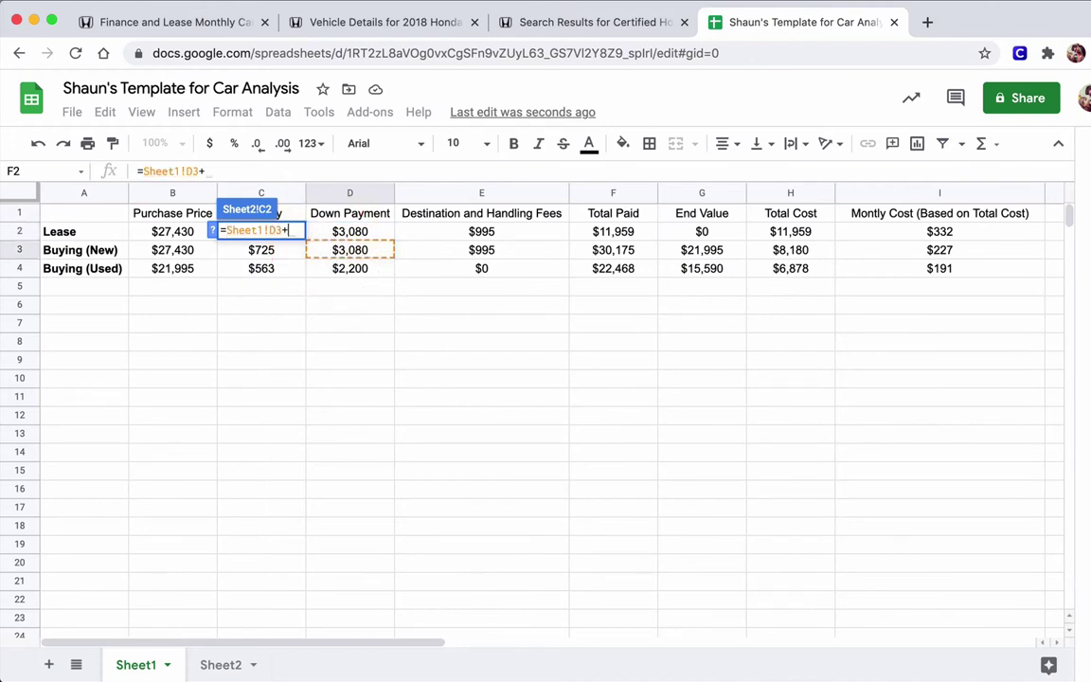
click(421, 250)
key(Return)
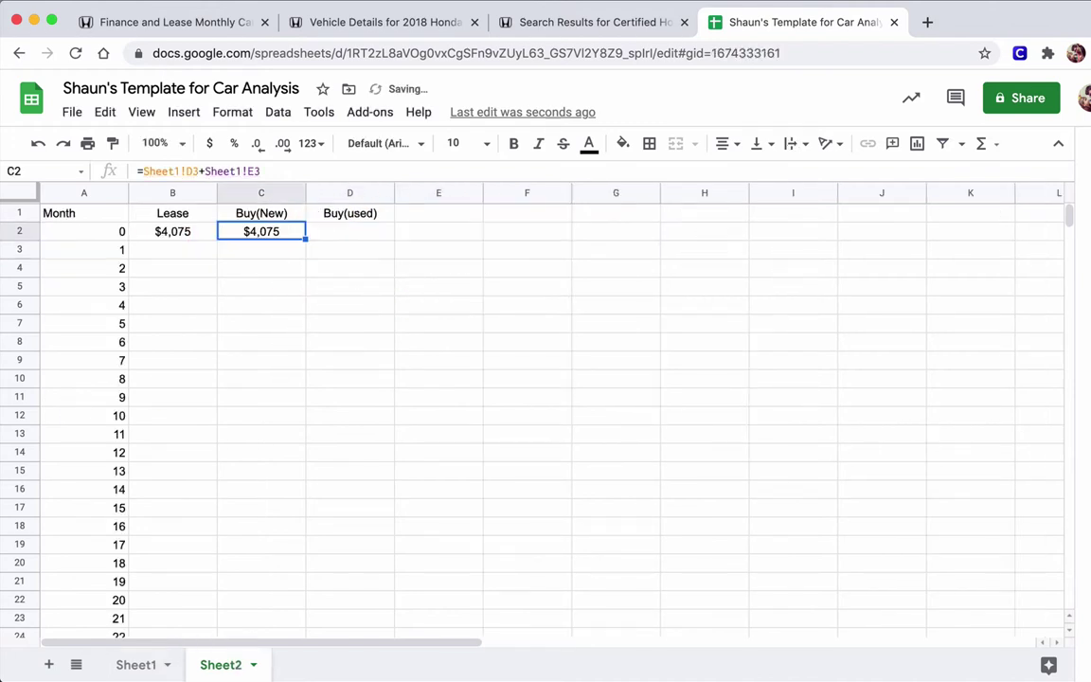
- Set D2 to Sheet1's Buying (Used) down payment plus handling fees, giving $2,200
click(344, 236)
text(=)
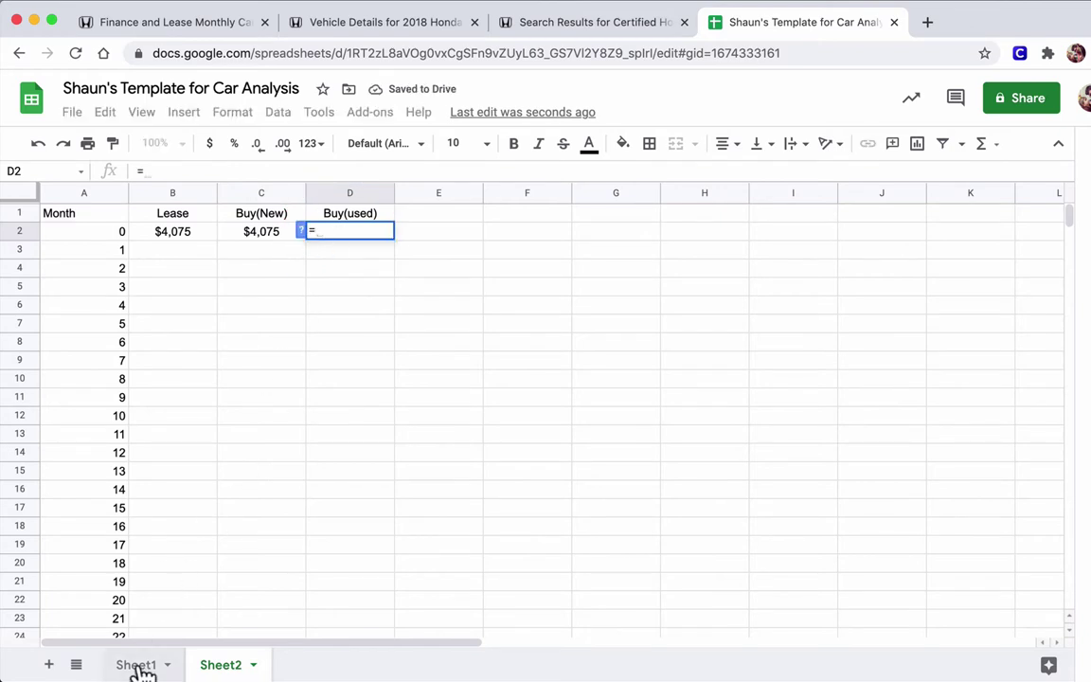
click(137, 666)
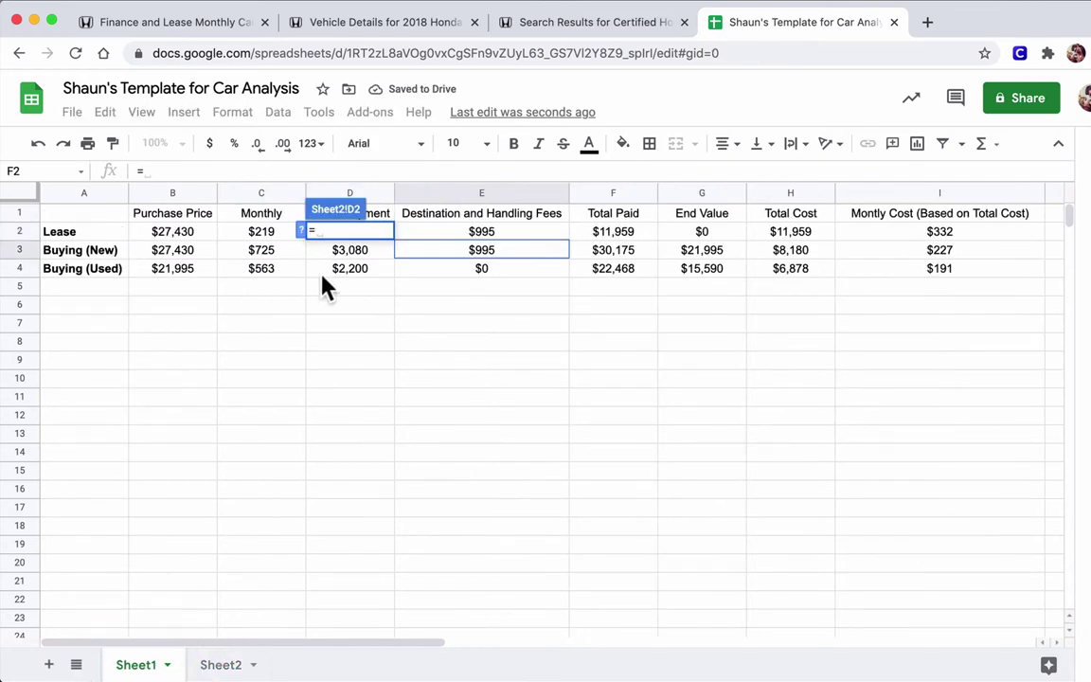
click(333, 270)
text(+)
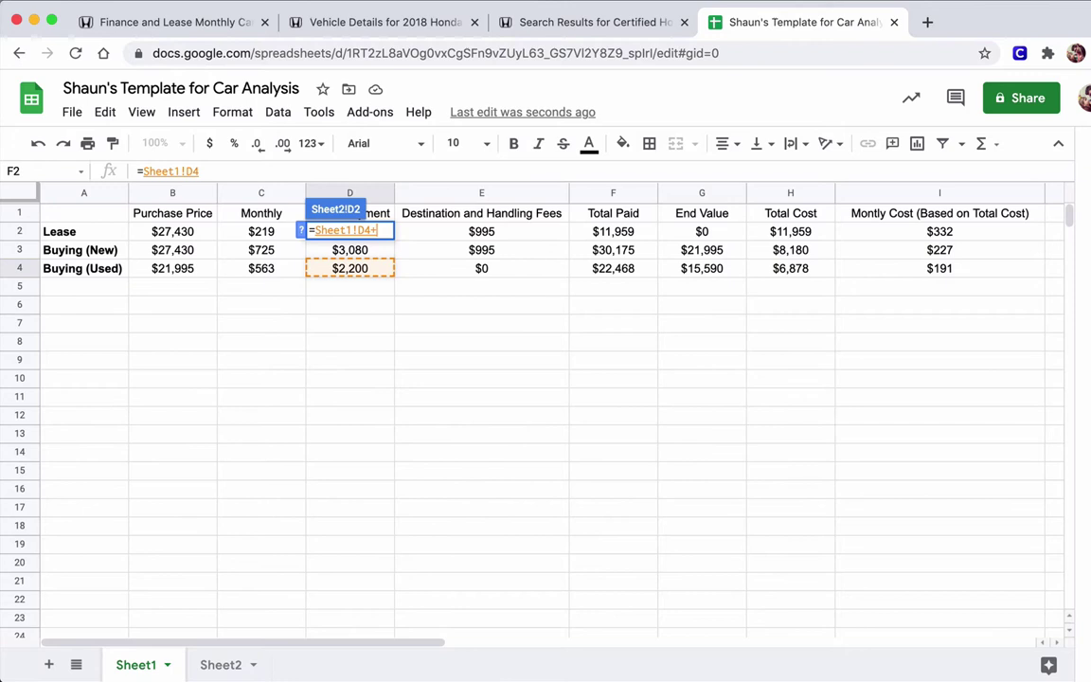
click(428, 270)
key(Return)
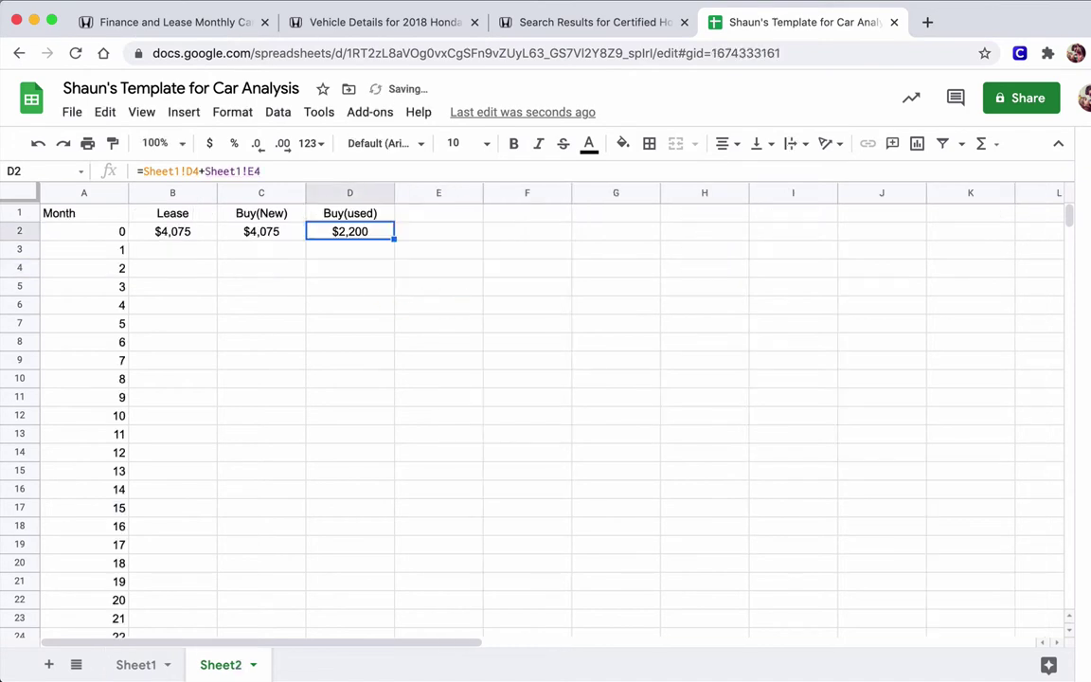
drag(202, 236, 327, 251)
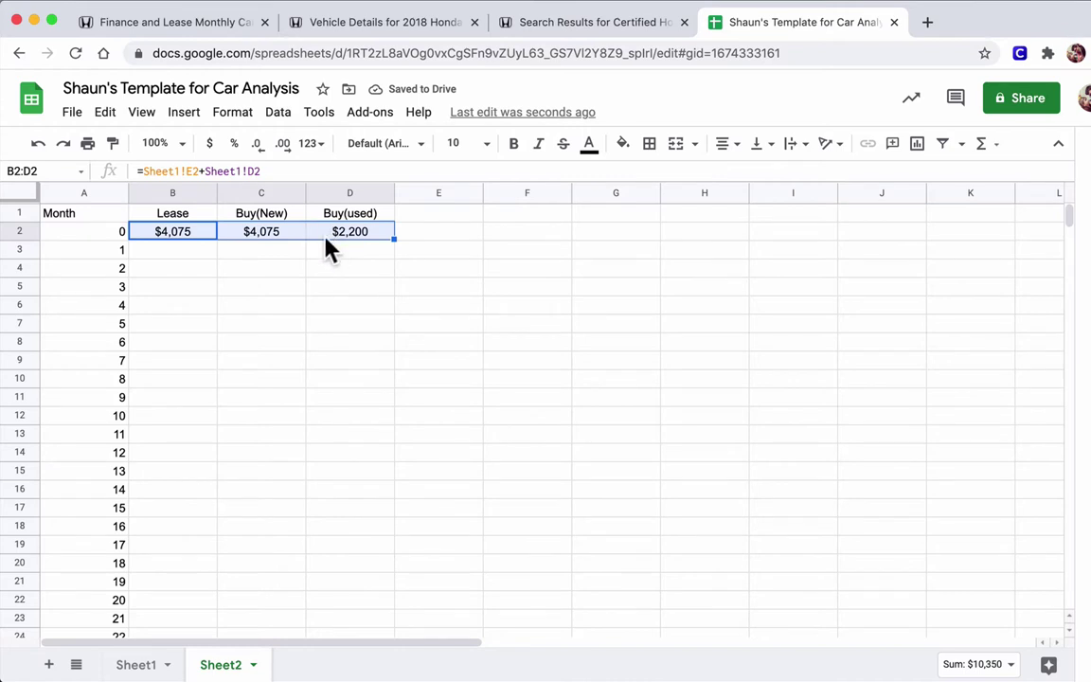
click(189, 252)
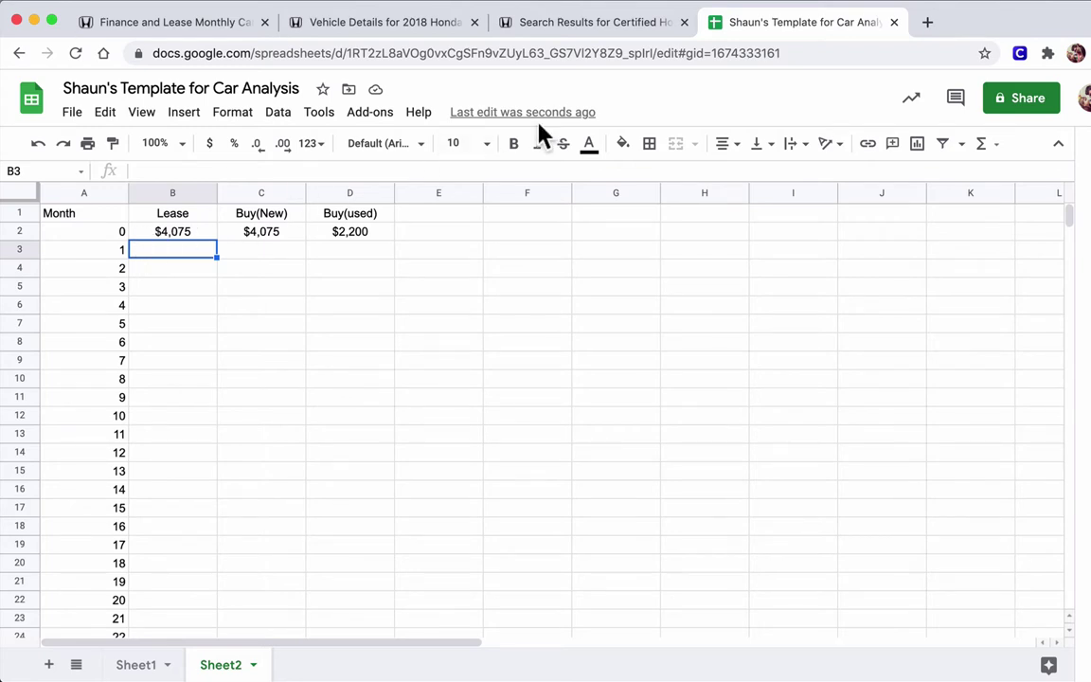
- Enter =Sheet1!C2 in B3 to pull in the $219 Lease monthly payment
text(=)
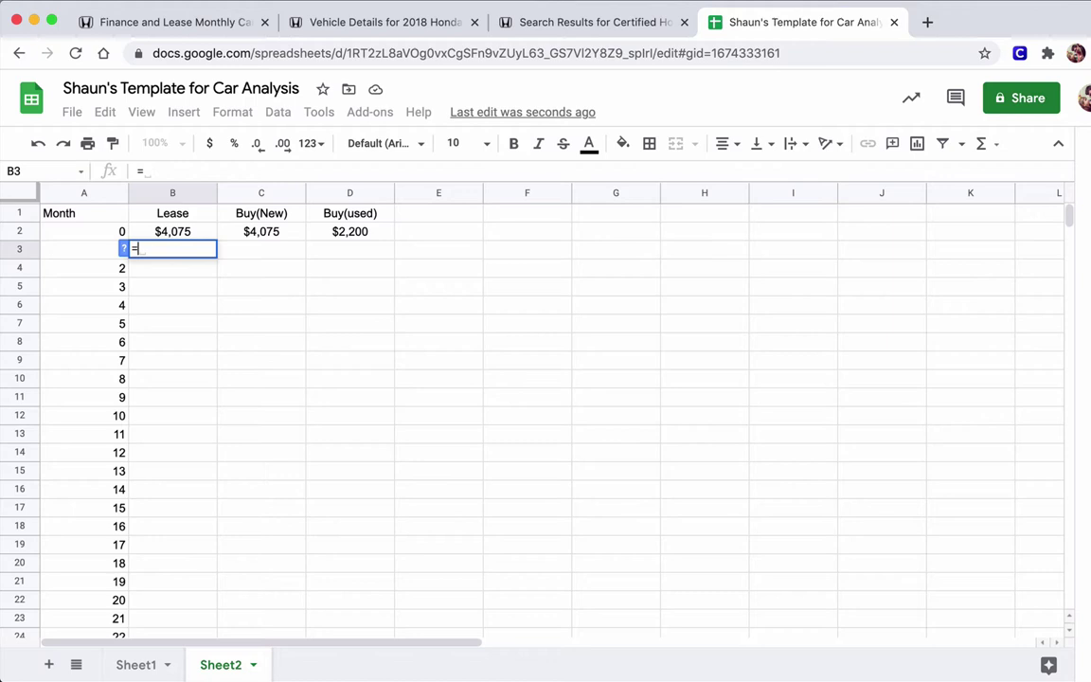
click(128, 665)
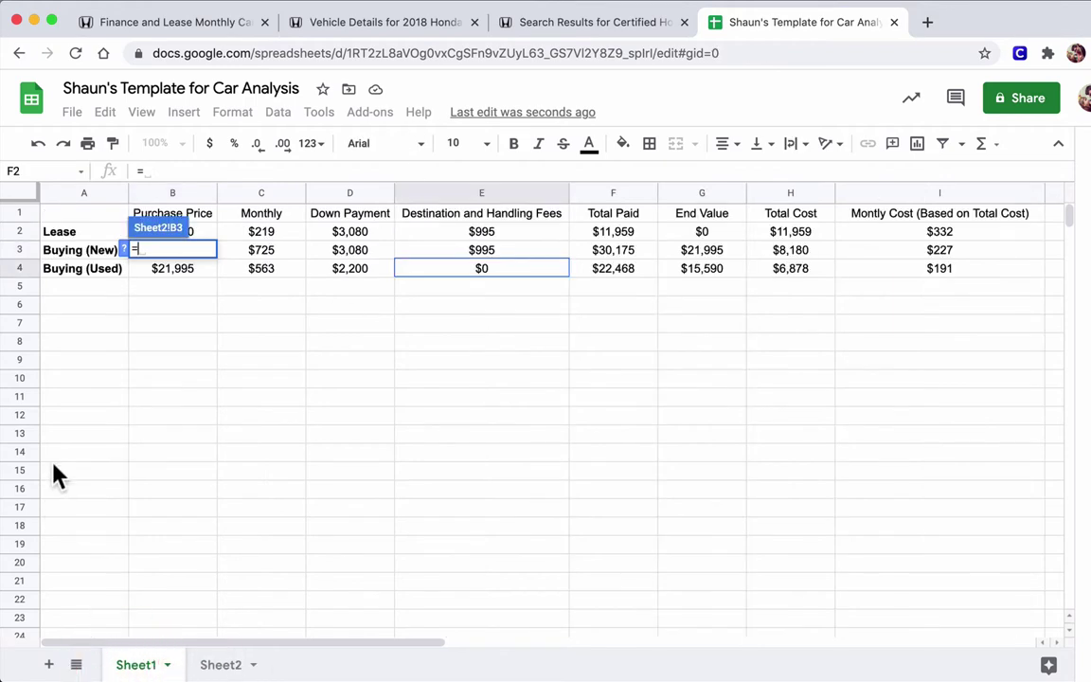
click(256, 235)
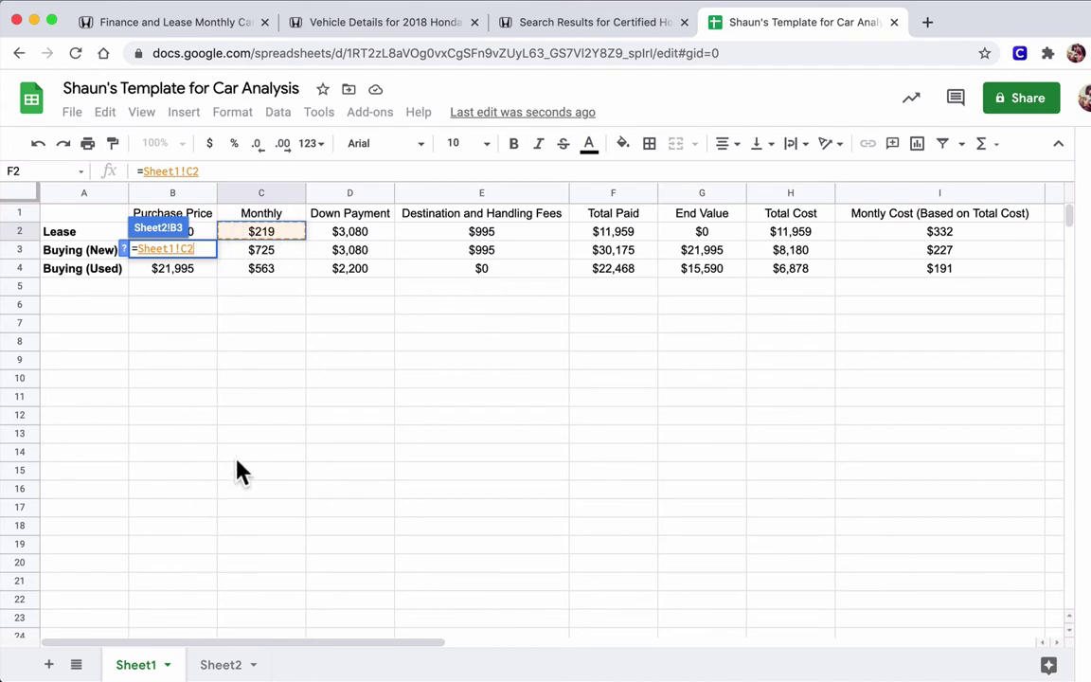
key(Return)
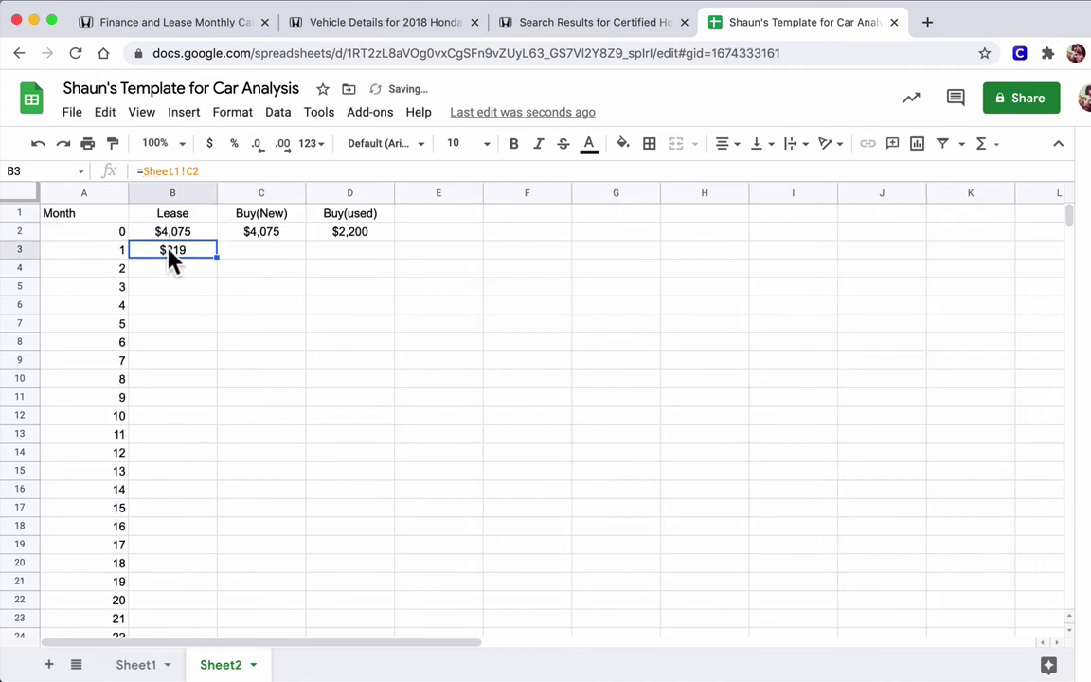
click(190, 237)
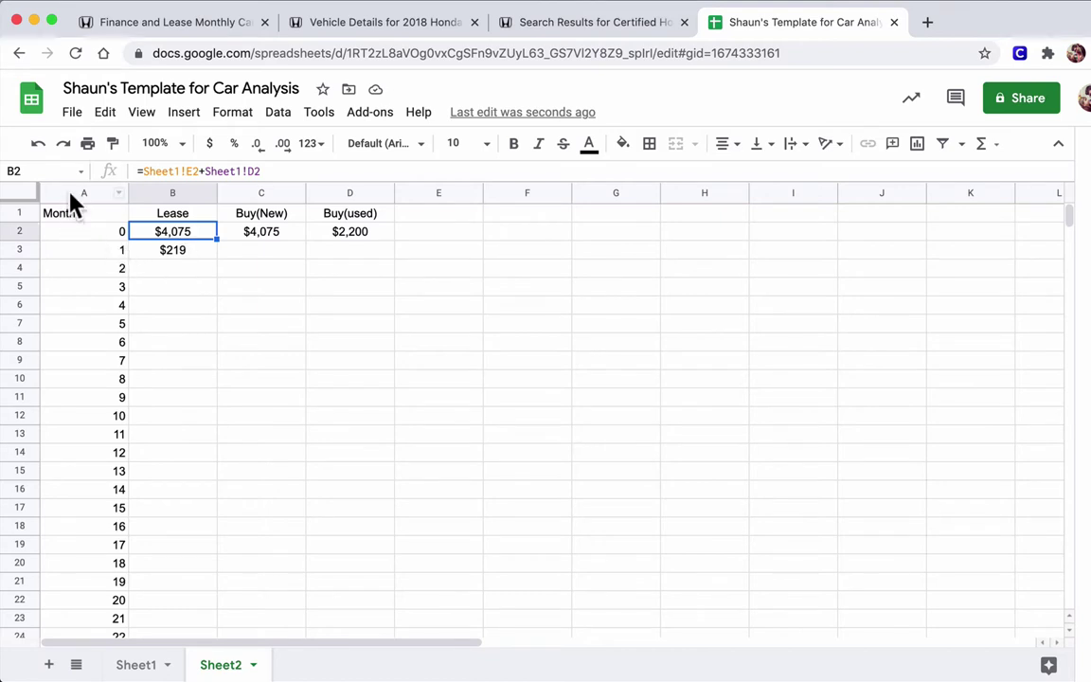
- Center-align the values in the Month column
click(113, 191)
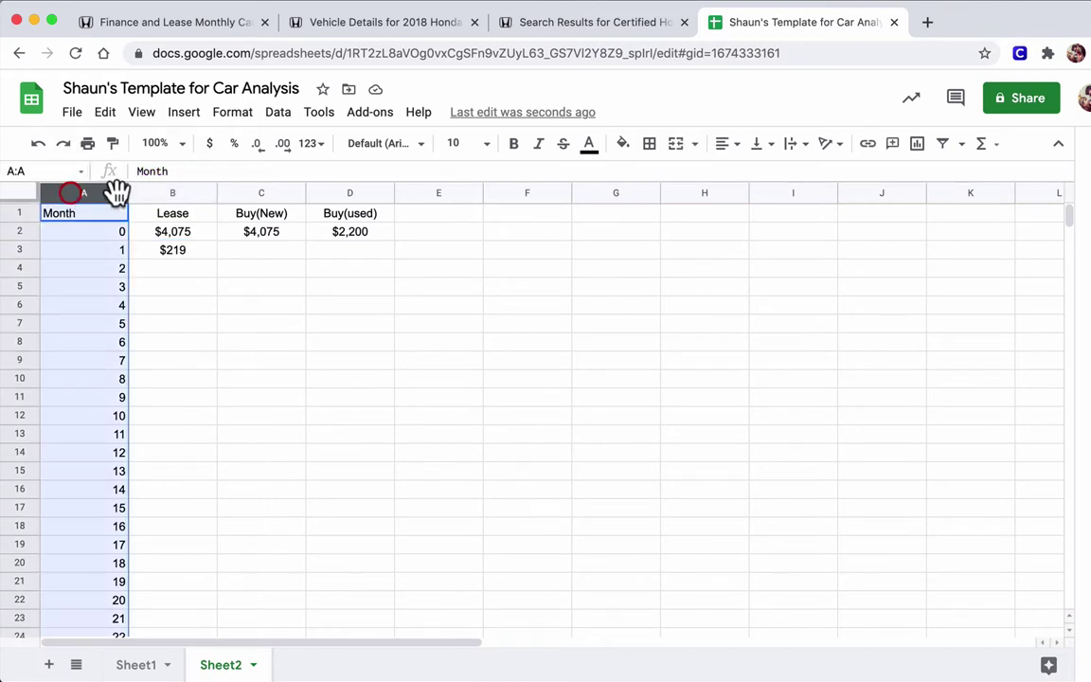
click(726, 143)
click(746, 174)
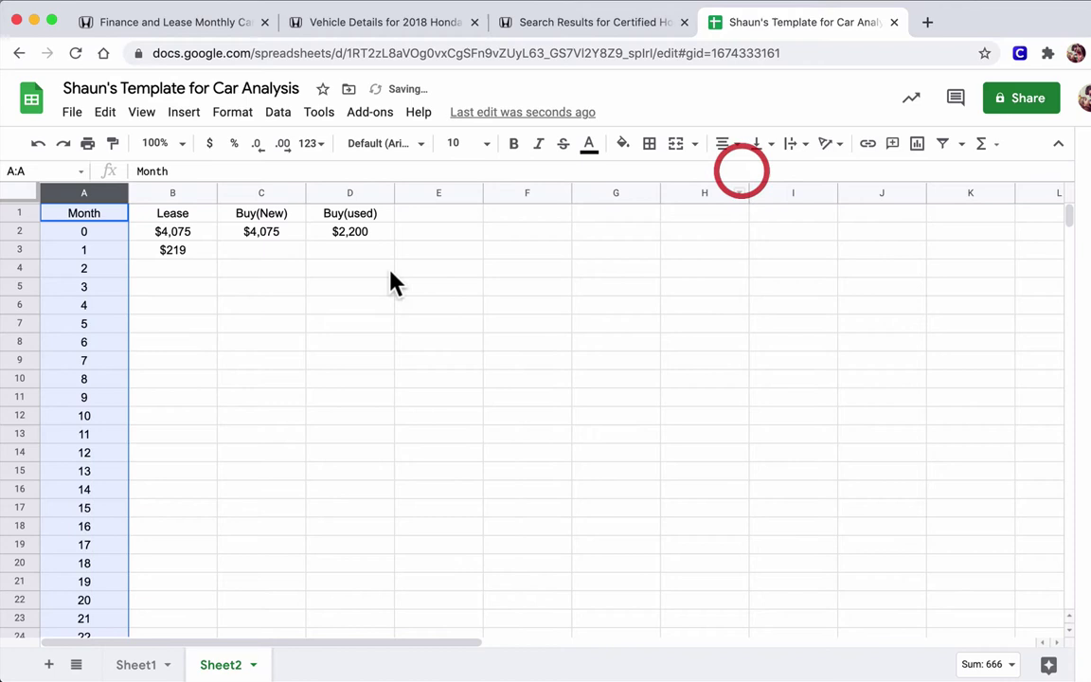
click(175, 252)
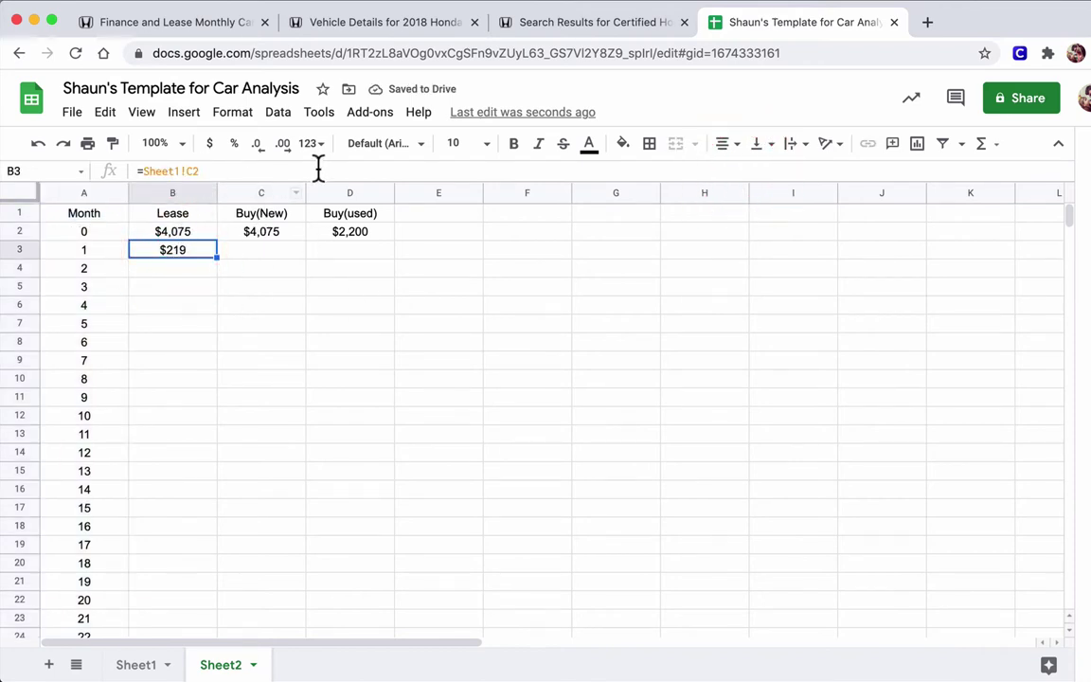
click(89, 256)
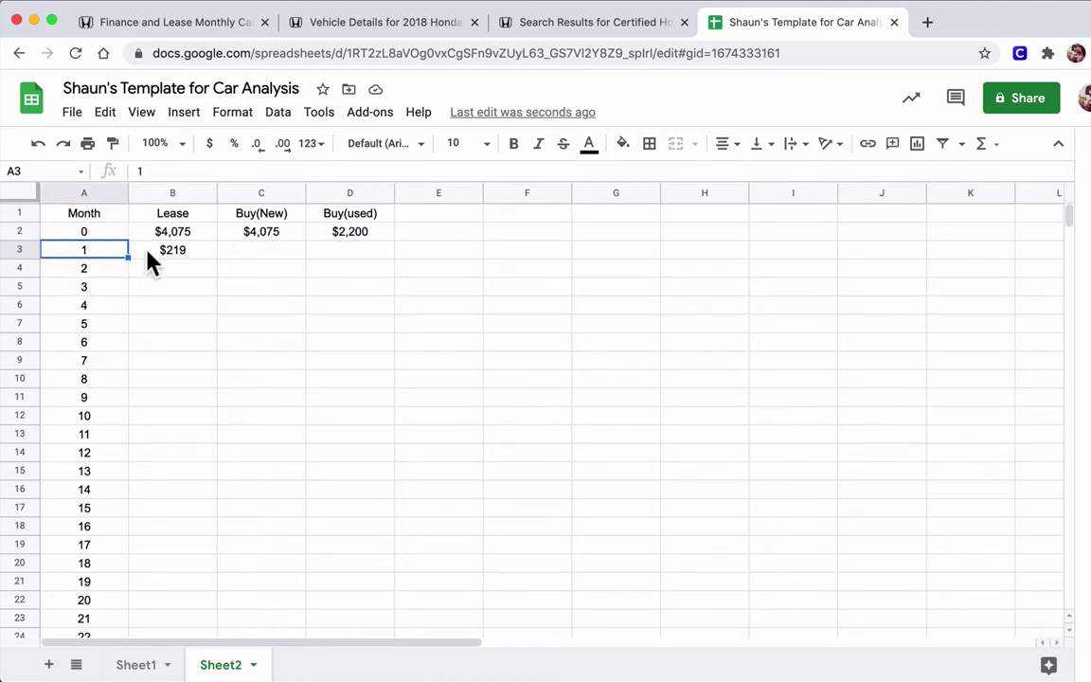
click(170, 237)
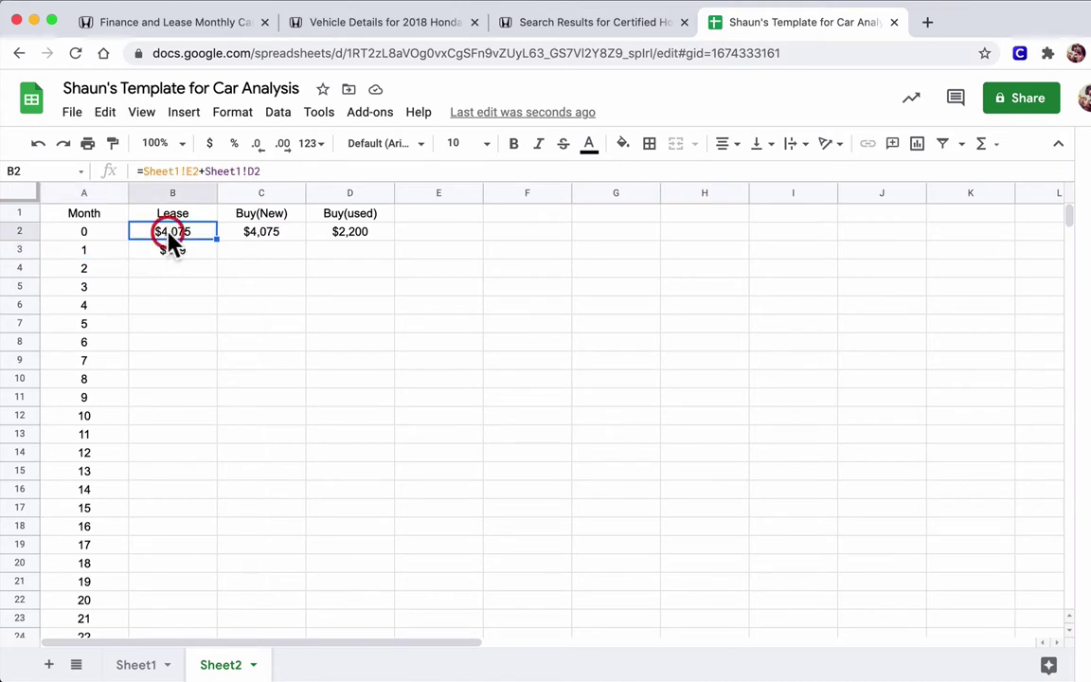
click(166, 254)
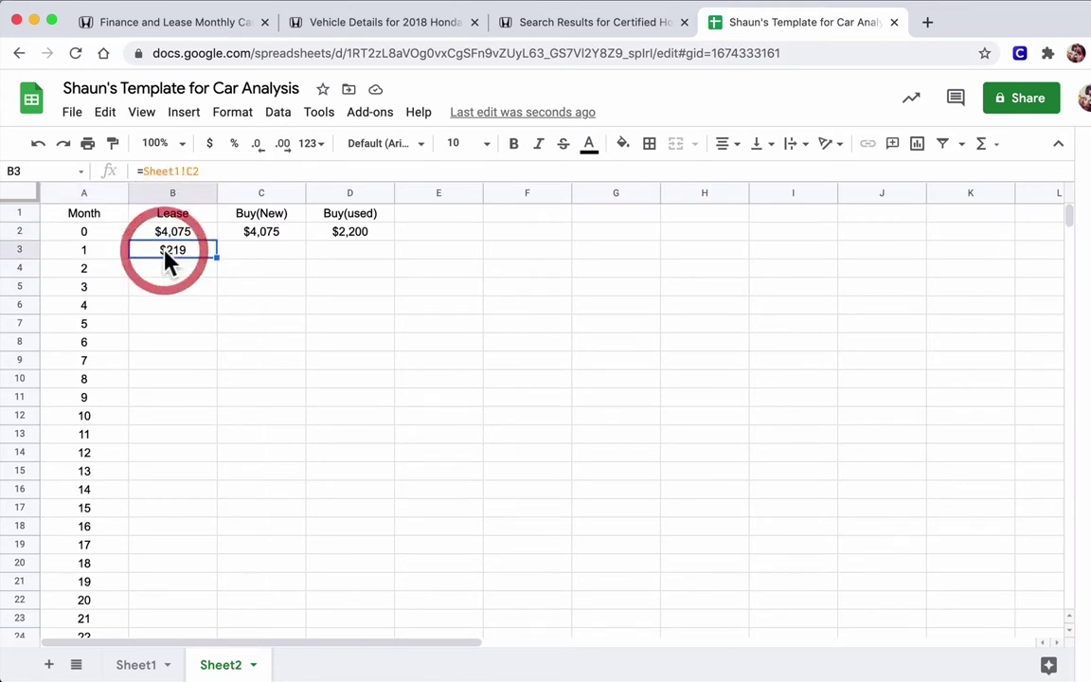
- Change B3's formula to =Sheet1!C2+B2 so month 1 Lease shows $4,294
click(211, 171)
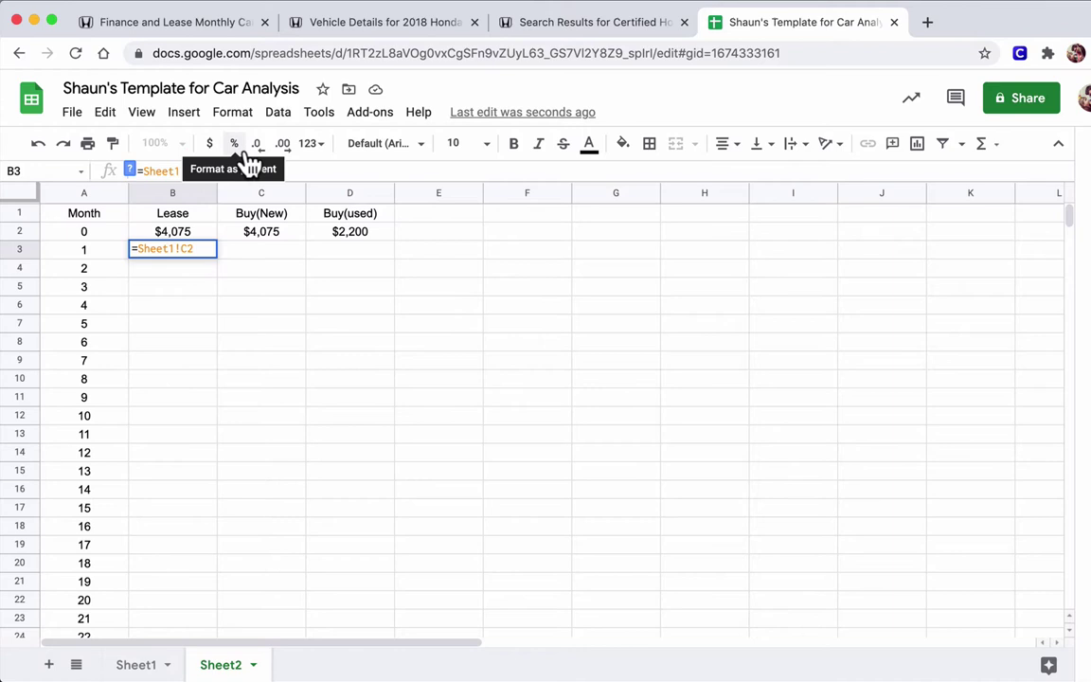
text(+)
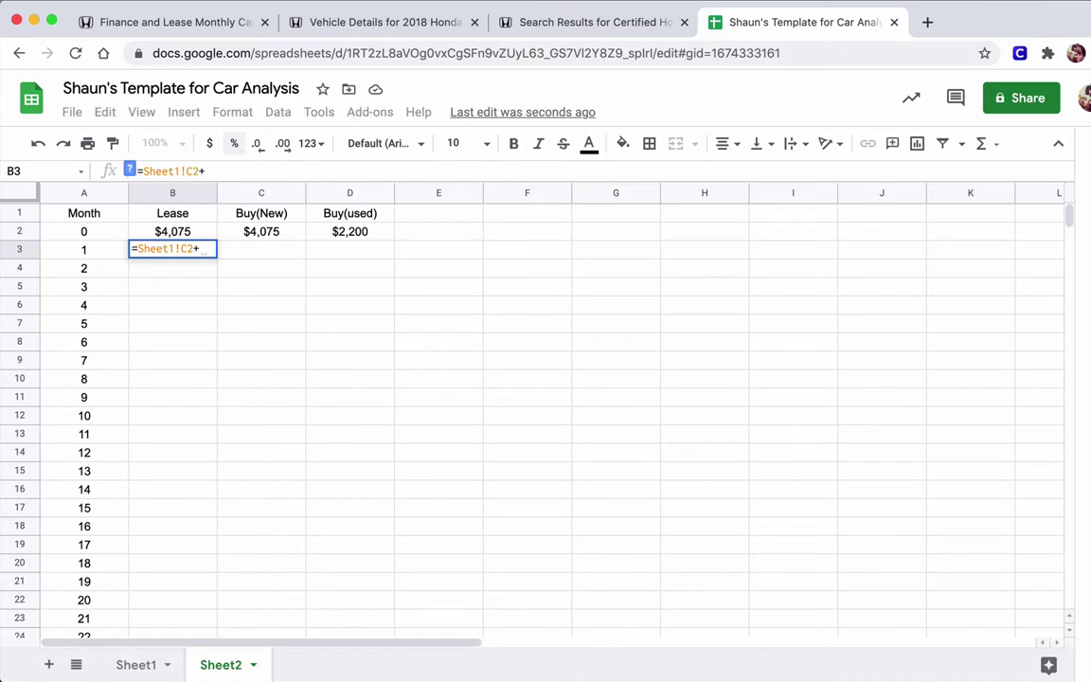
click(164, 231)
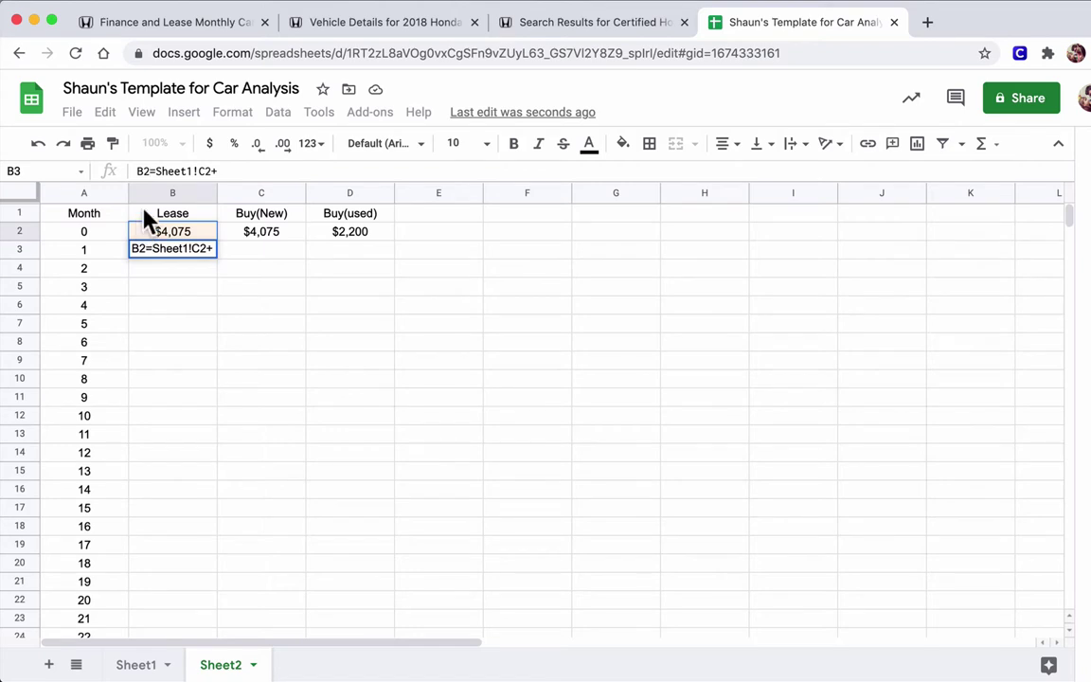
key(BackSpace)
key(BackSpace)
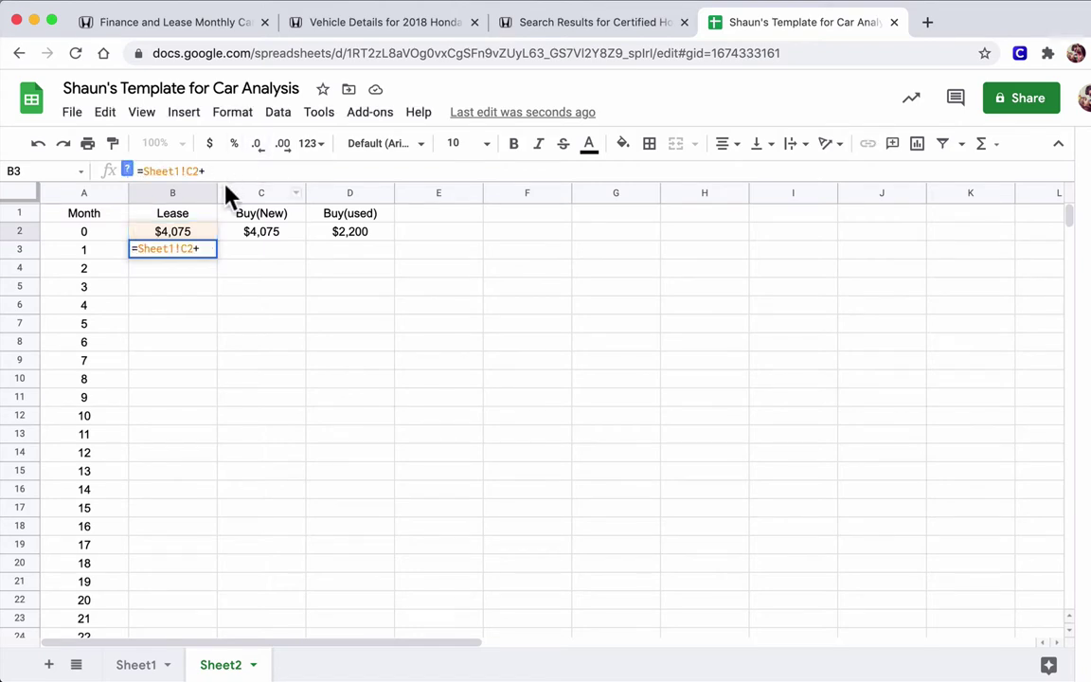
text(B2)
key(Return)
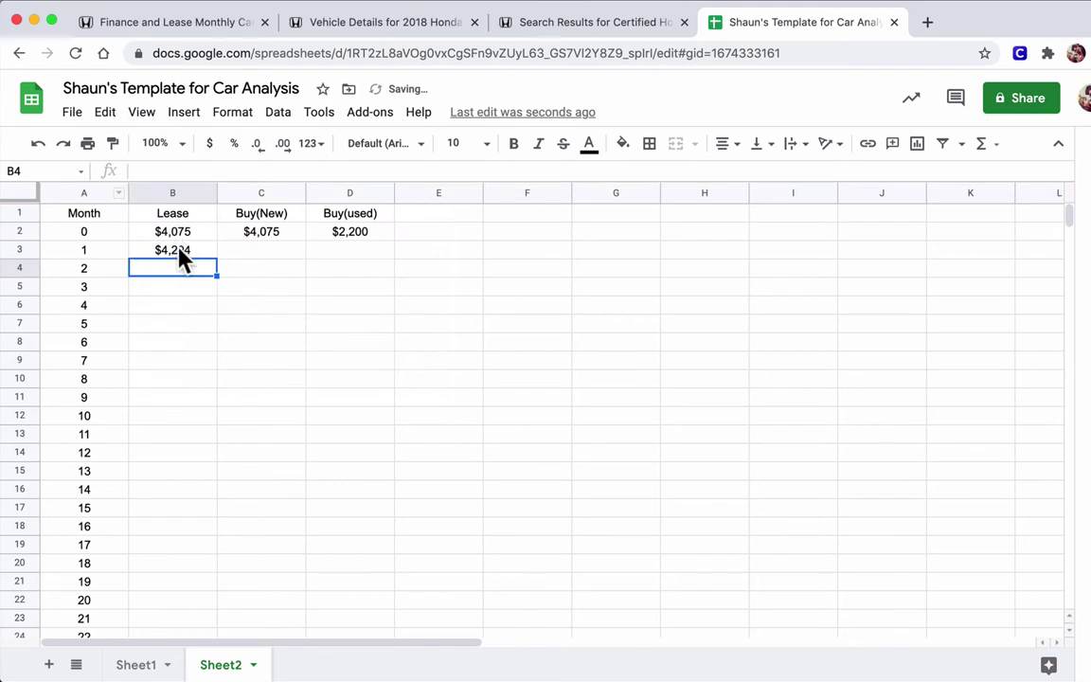
click(181, 252)
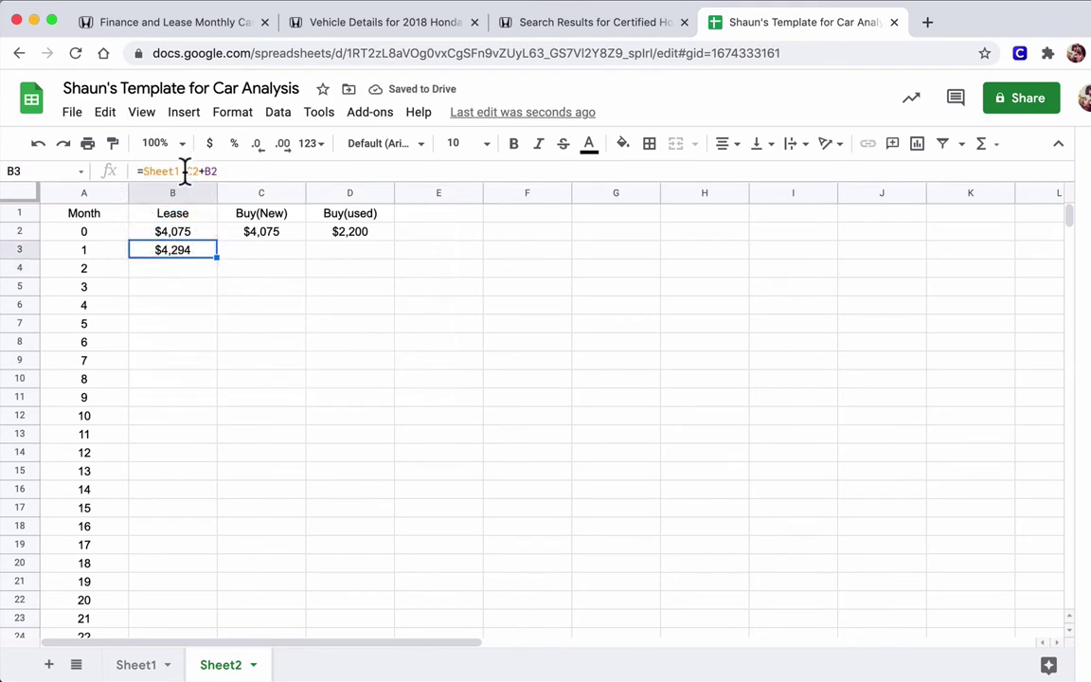
- Revise the month-1 Lease formula in B3 to multiply Sheet1's monthly payment by the month number
click(175, 272)
click(173, 252)
click(191, 171)
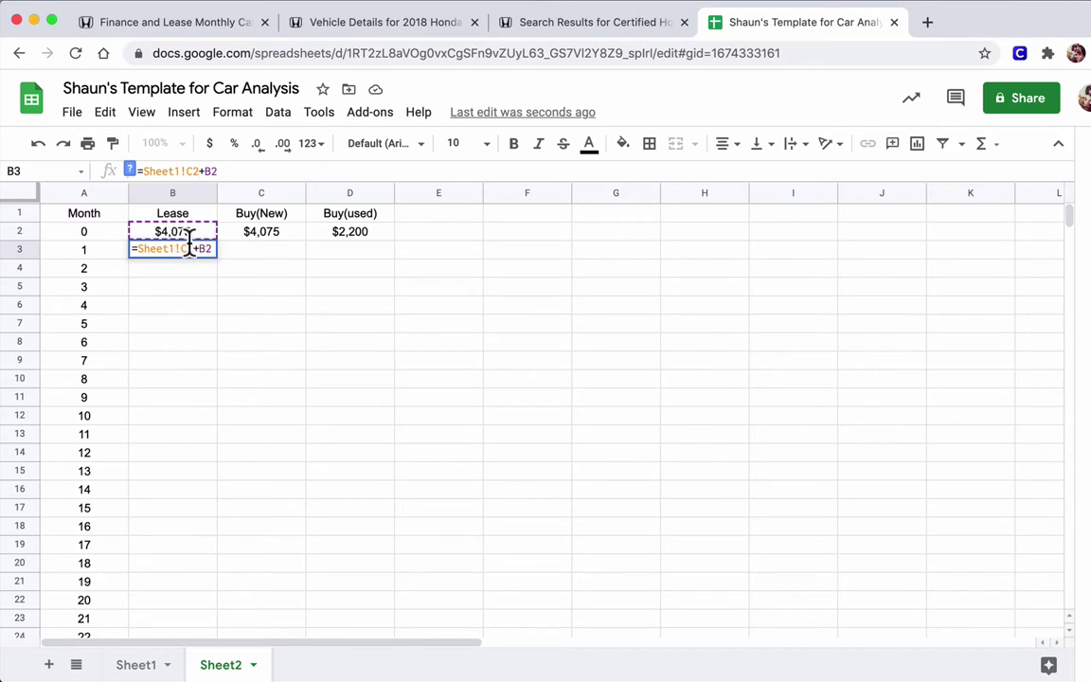
text(*)
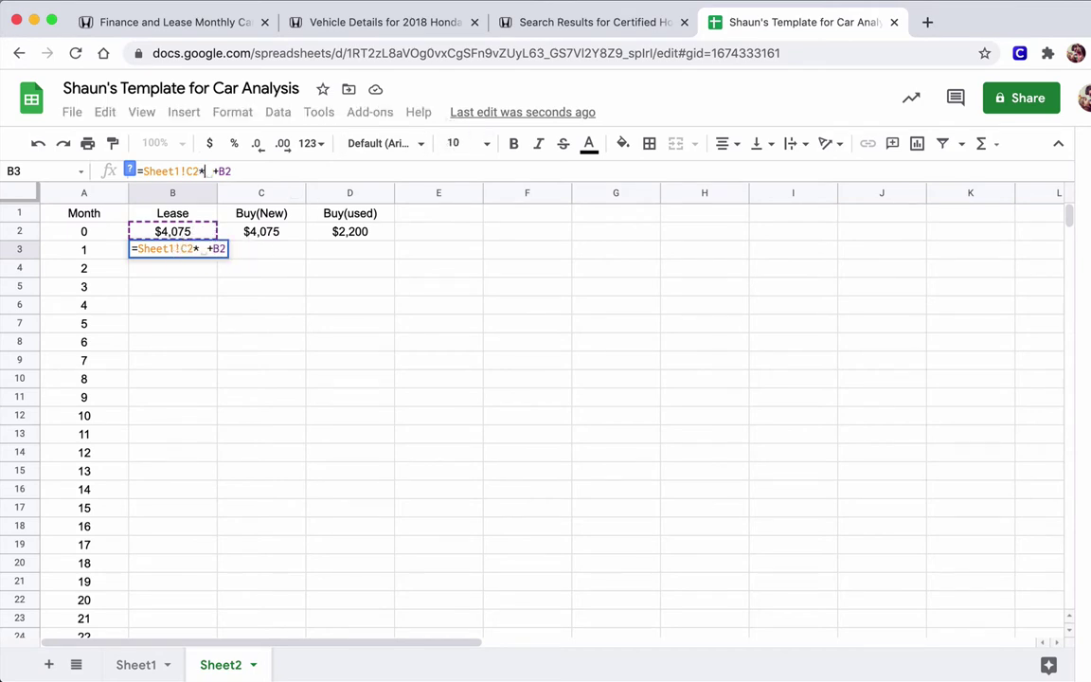
click(87, 250)
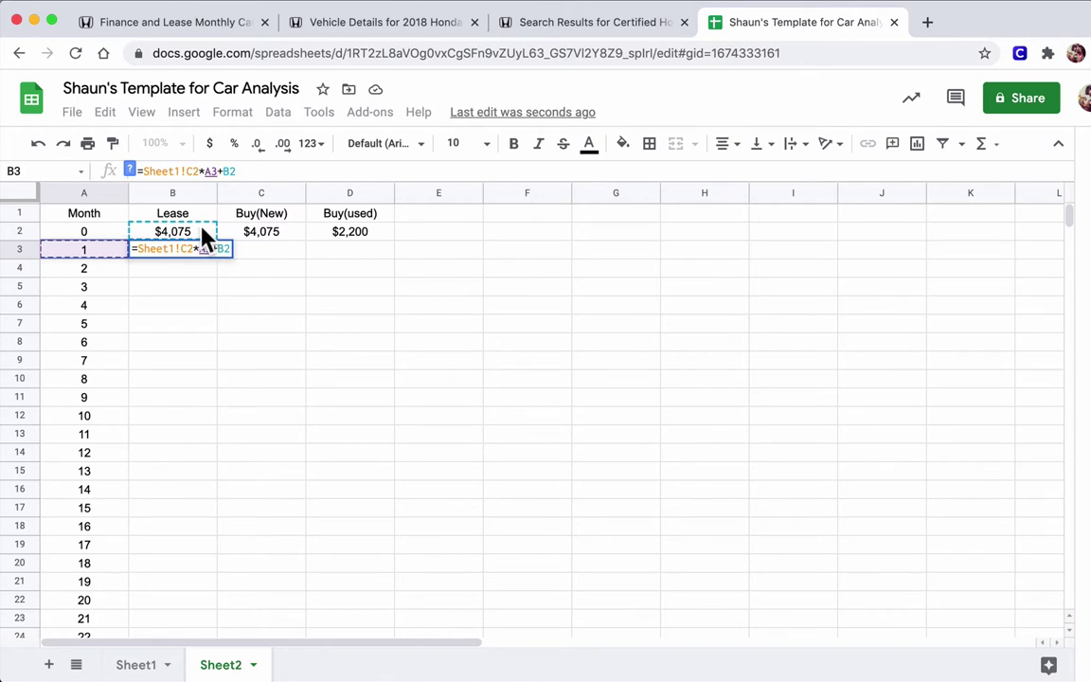
click(229, 171)
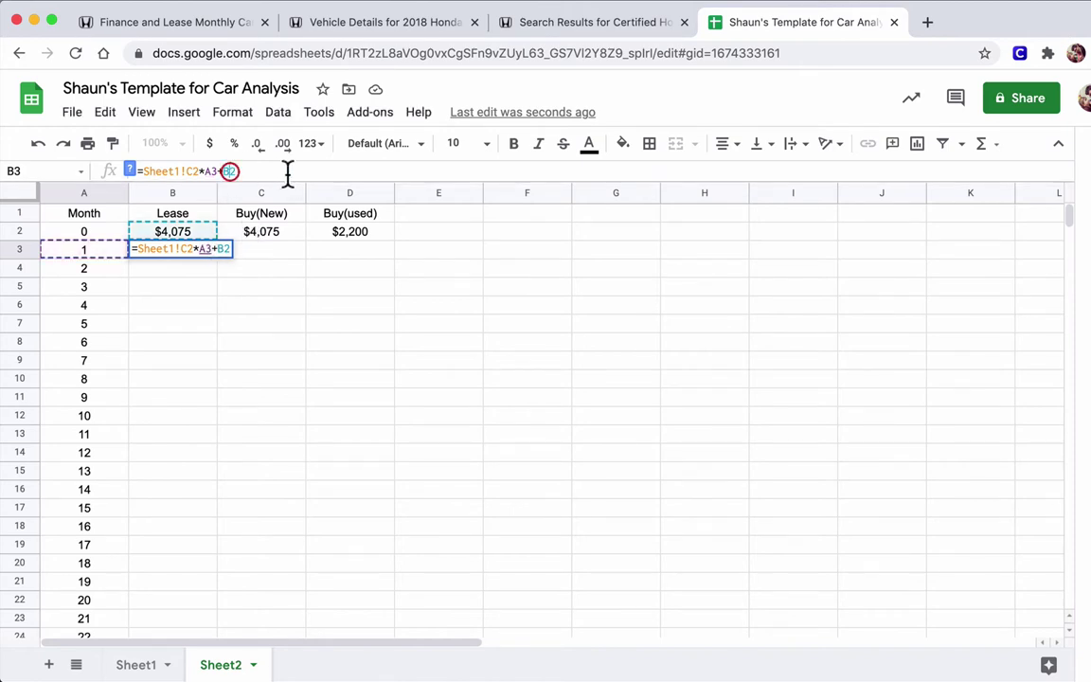
text($)
key(Return)
- Lock the remaining reference so B3 reads =Sheet1!C$2*A3+B$2
click(203, 252)
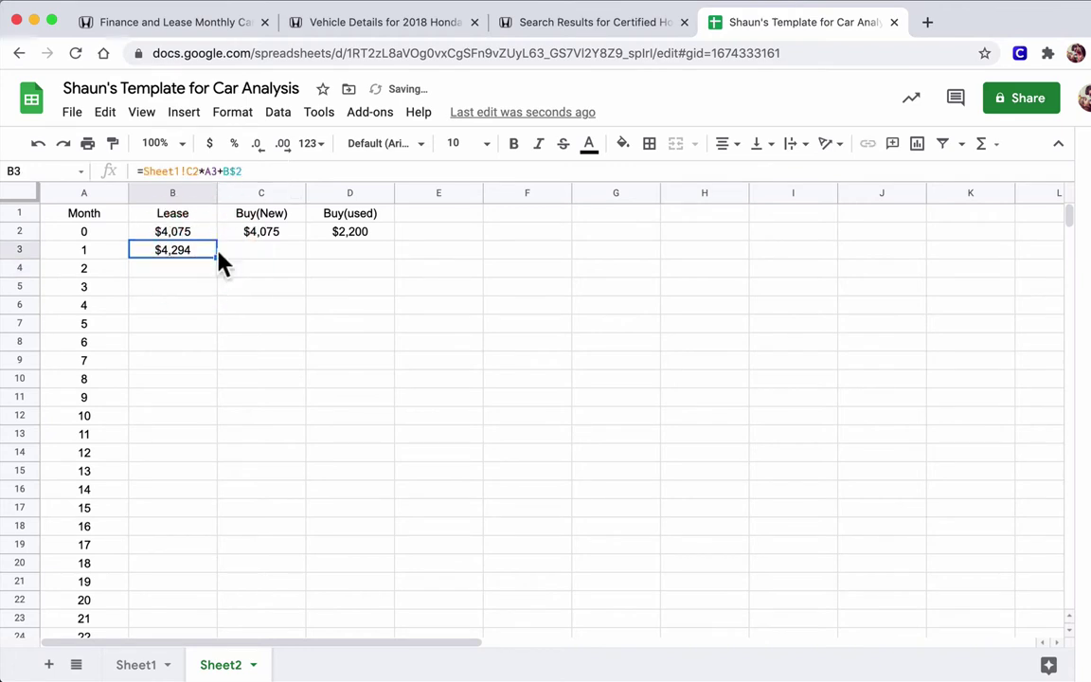
click(190, 170)
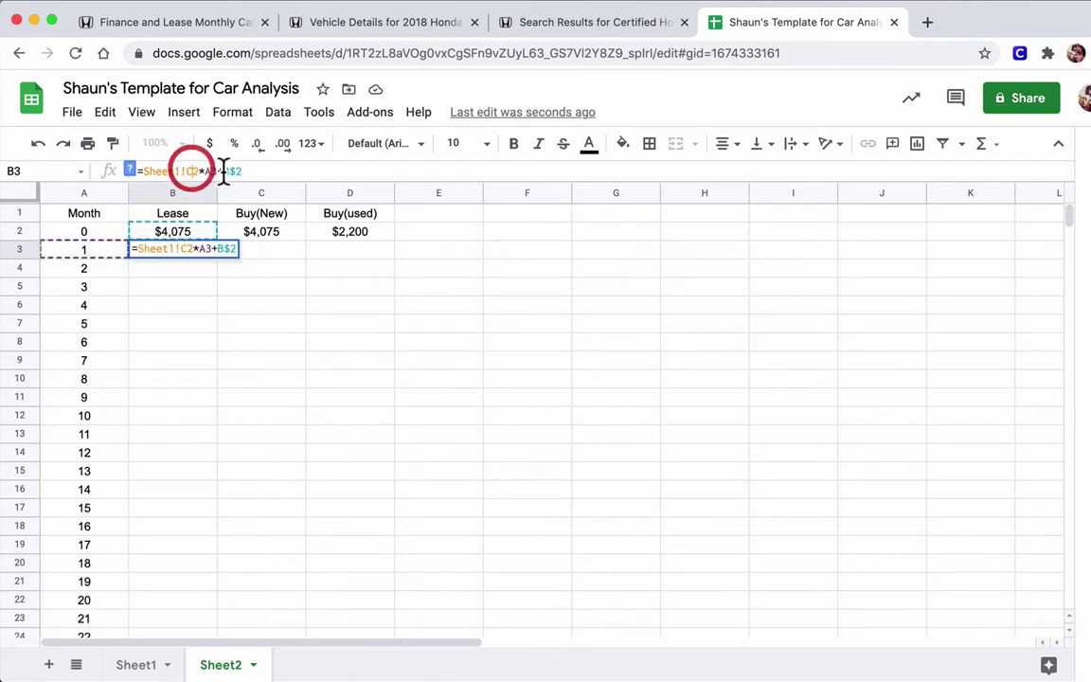
text($)
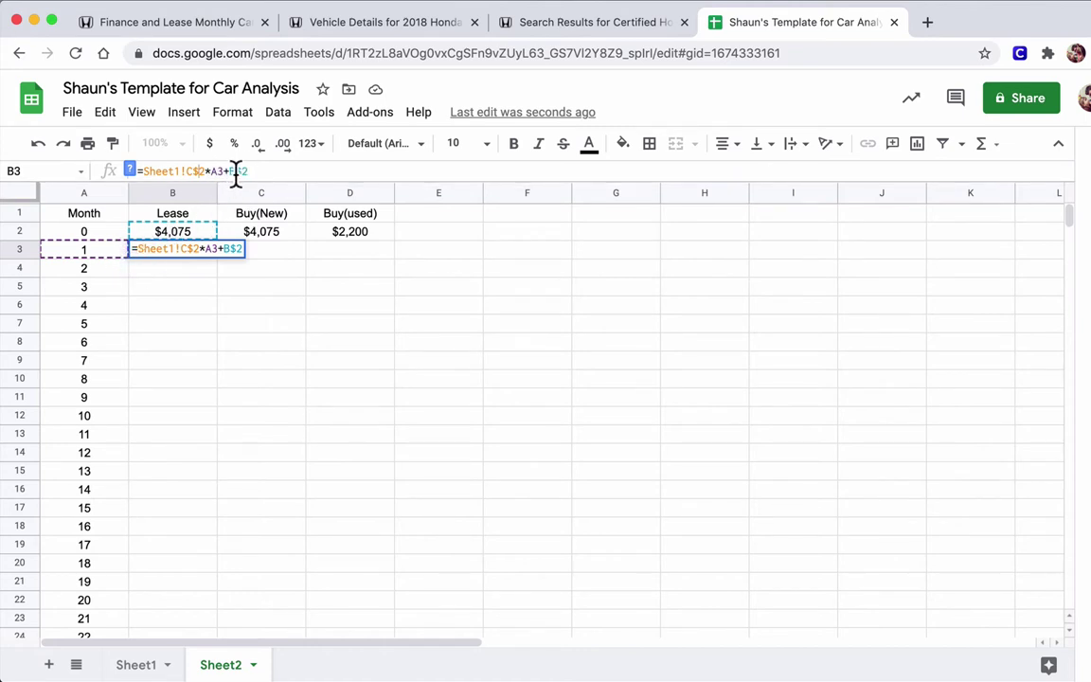
key(Return)
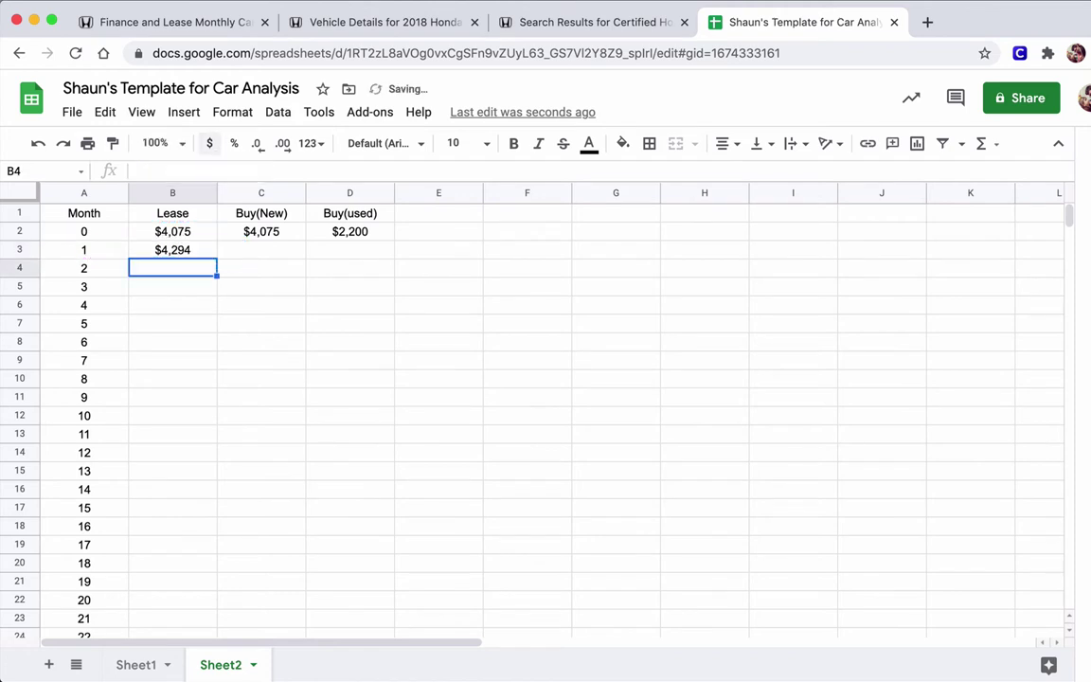
- Fill the Lease formula down to month 36 and compare it with Sheet1's $11,959 Total Paid
click(206, 256)
drag(217, 259, 171, 453)
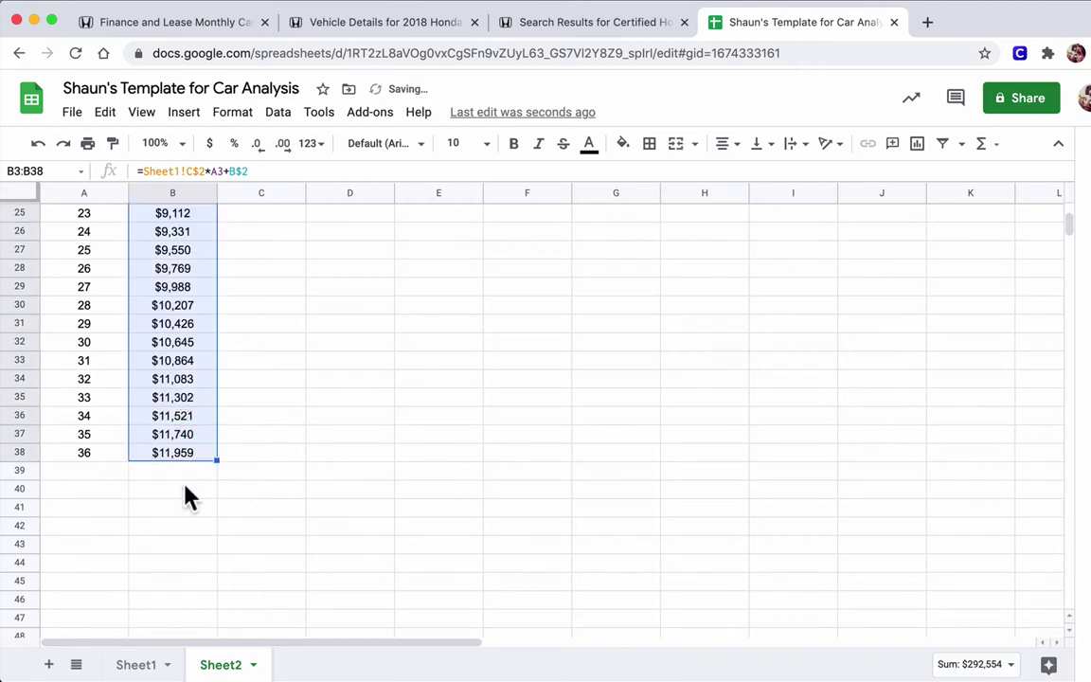
click(142, 664)
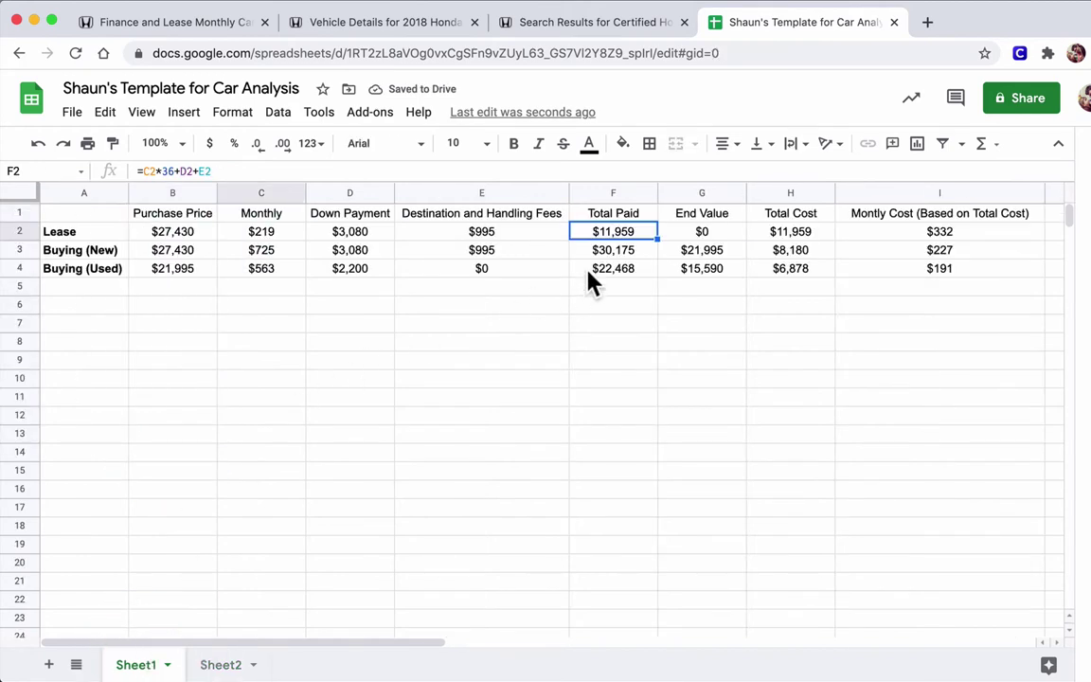
click(215, 663)
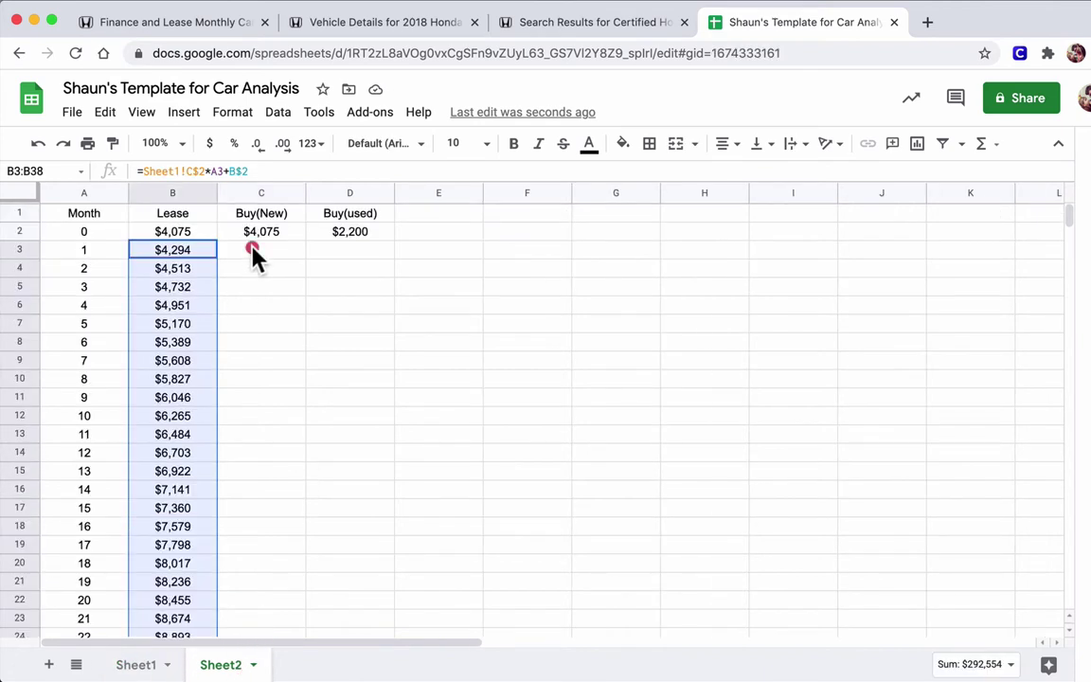
- Link the month-1 Buy(New) cell to Sheet1's new-car monthly payment in C3
click(255, 249)
click(208, 252)
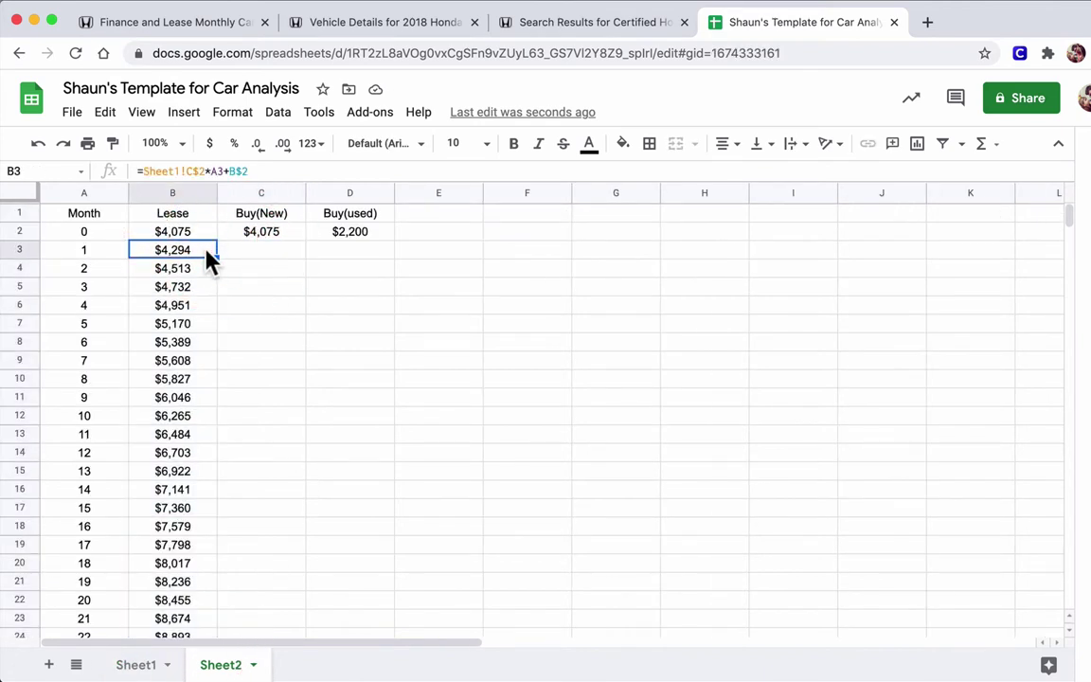
click(256, 252)
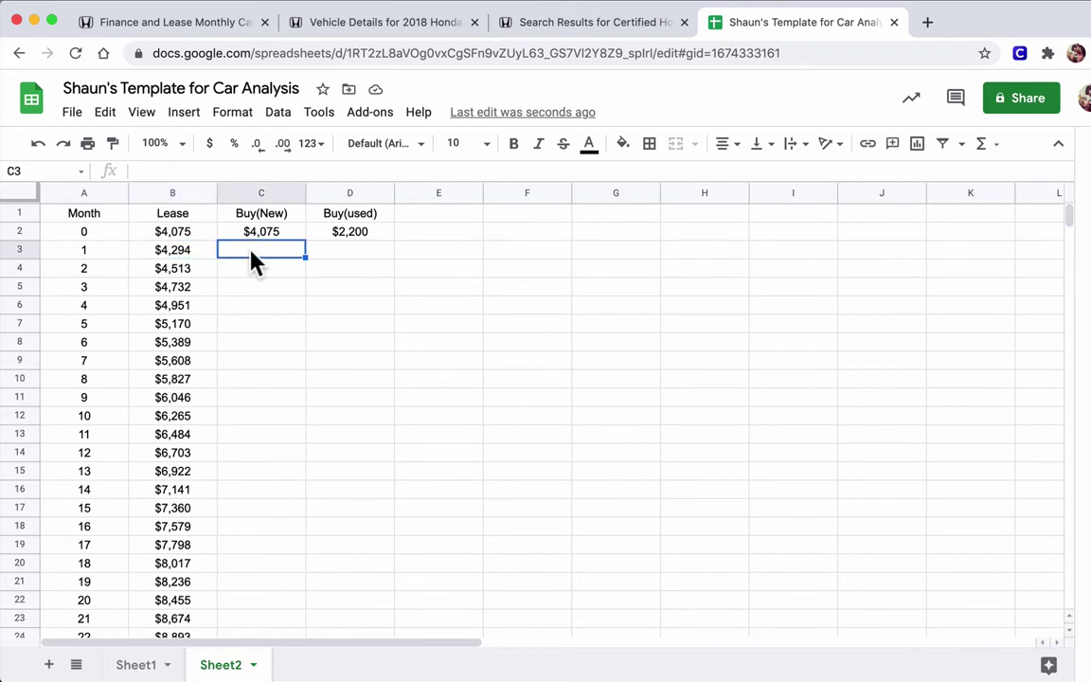
text(=)
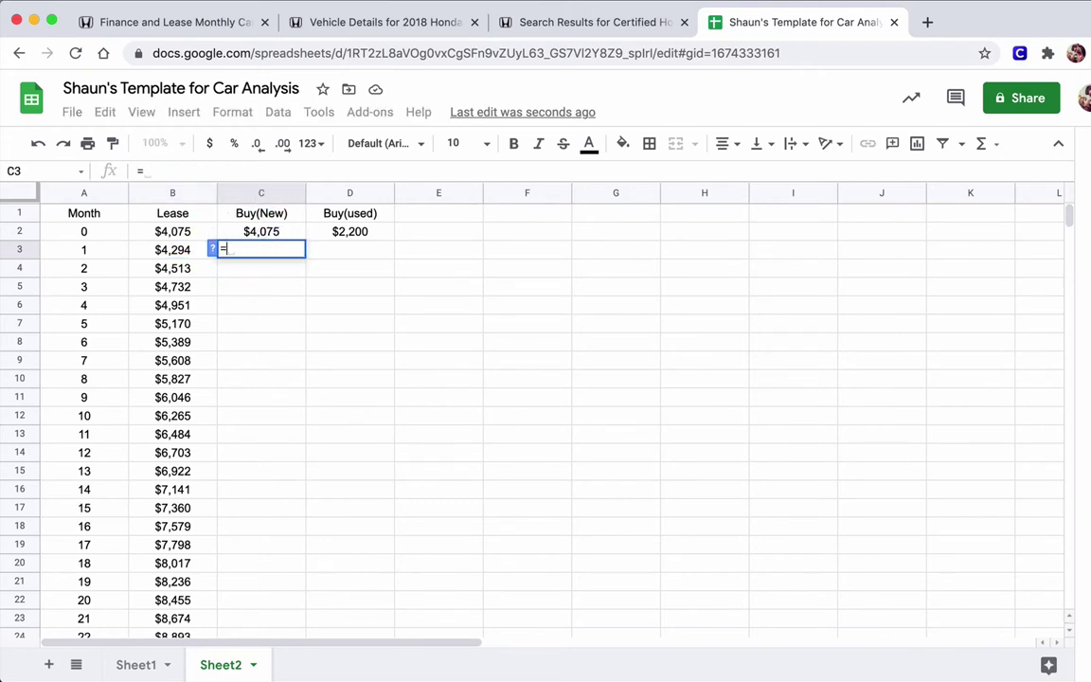
click(137, 665)
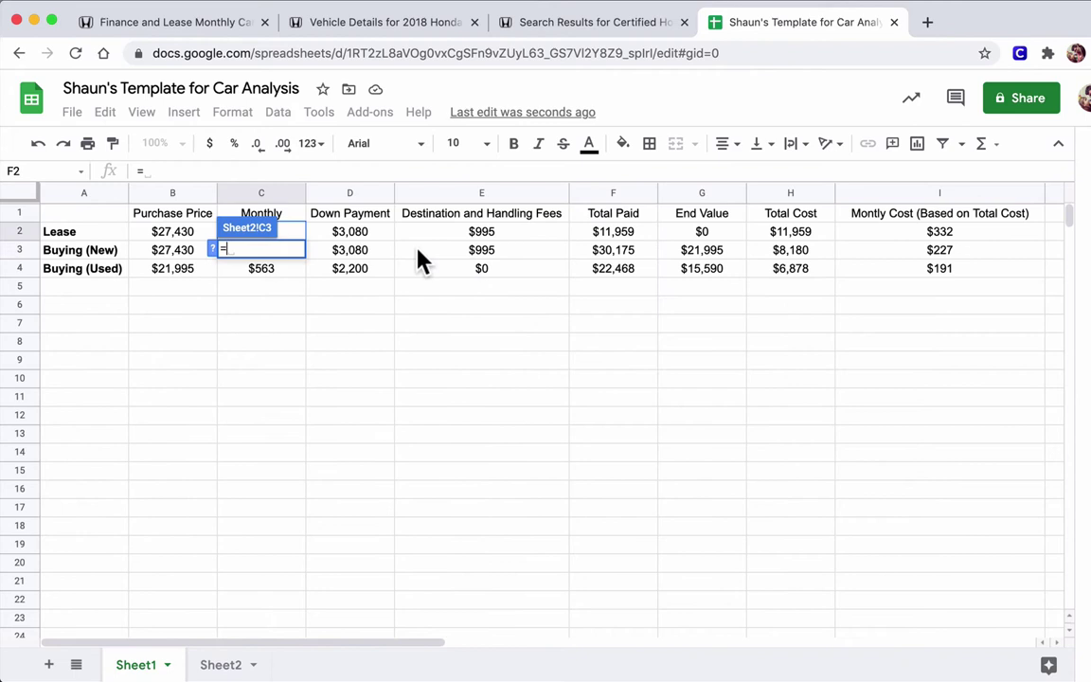
click(353, 231)
key(Down)
key(Left)
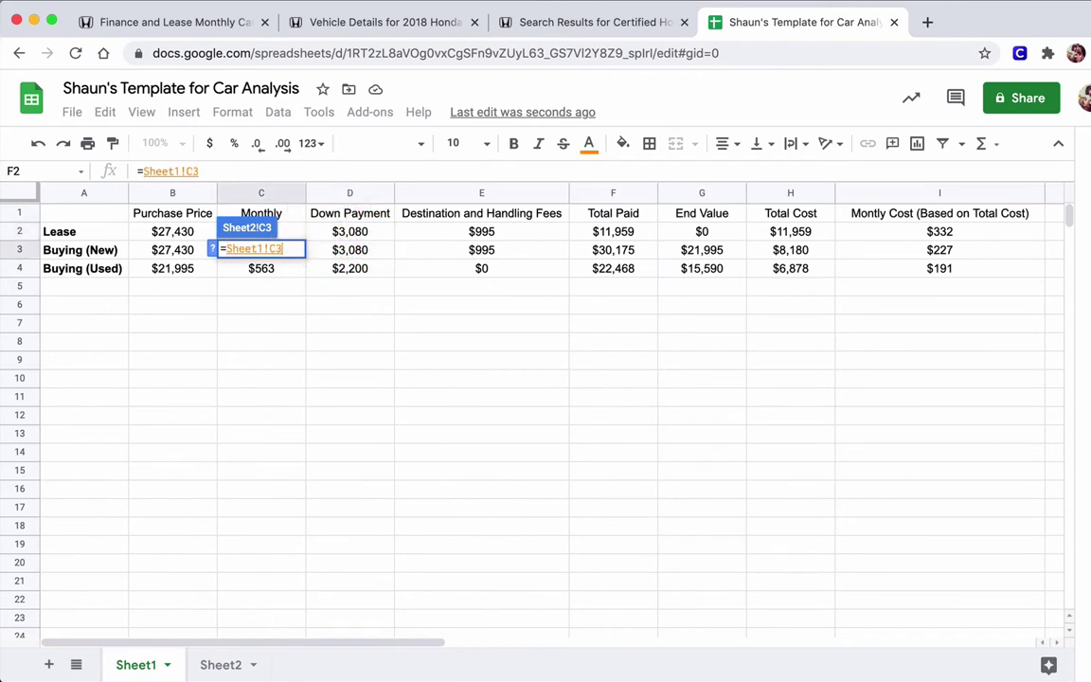
key(Return)
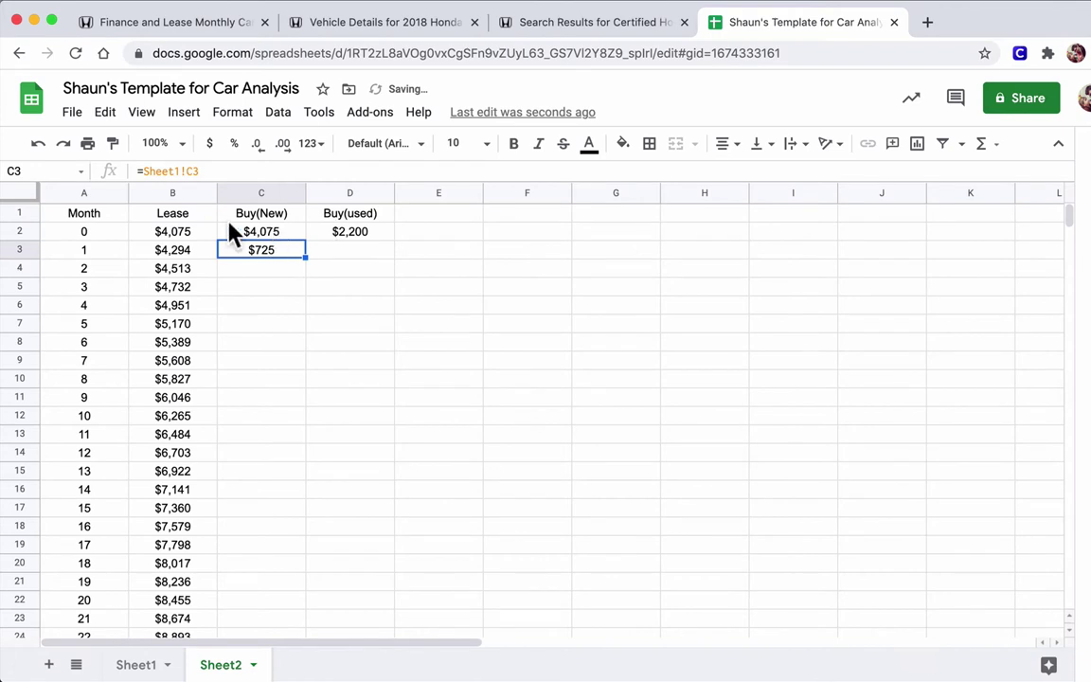
- Lock the payment reference and make the formula payment times month plus the month-0 Buy(New) amount
click(189, 170)
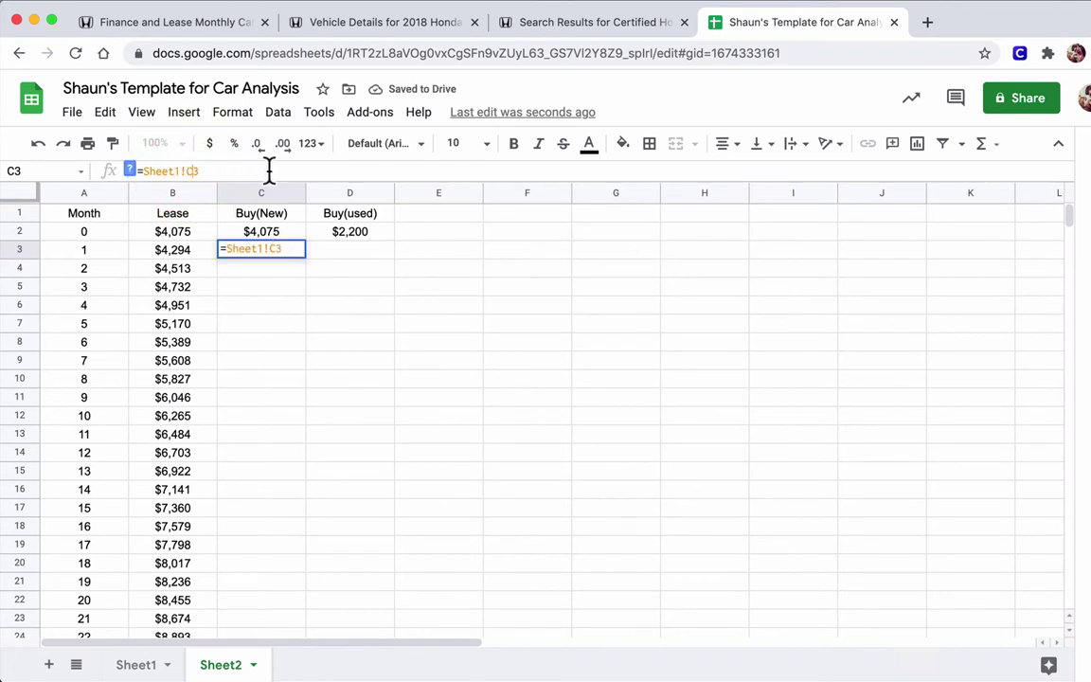
text($)
key(Return)
click(270, 252)
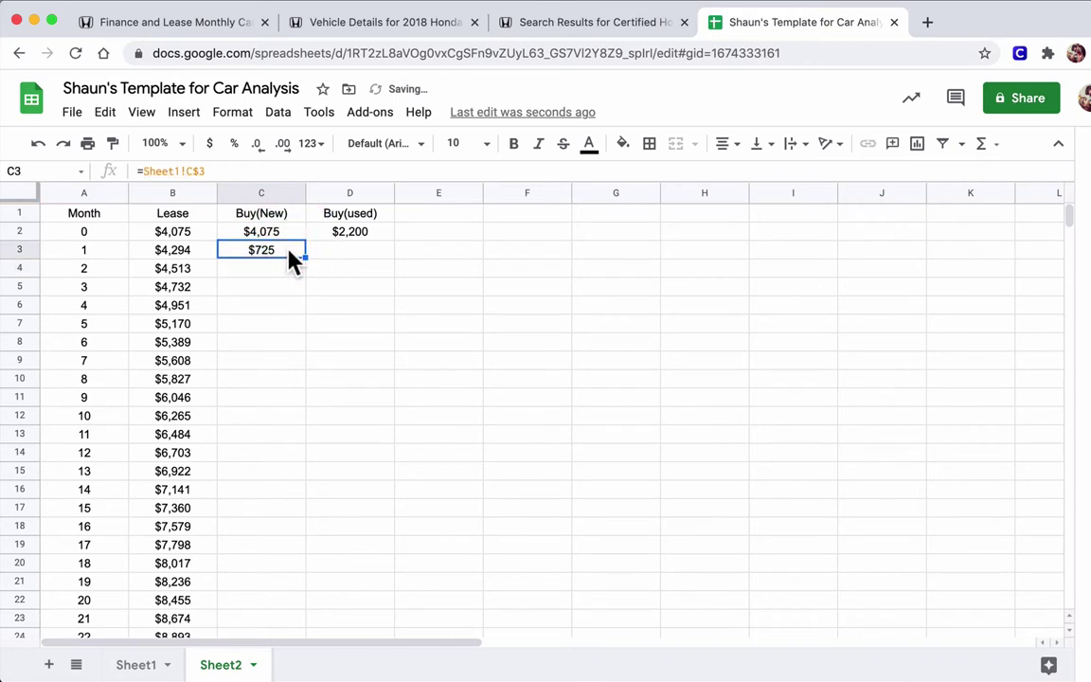
click(242, 171)
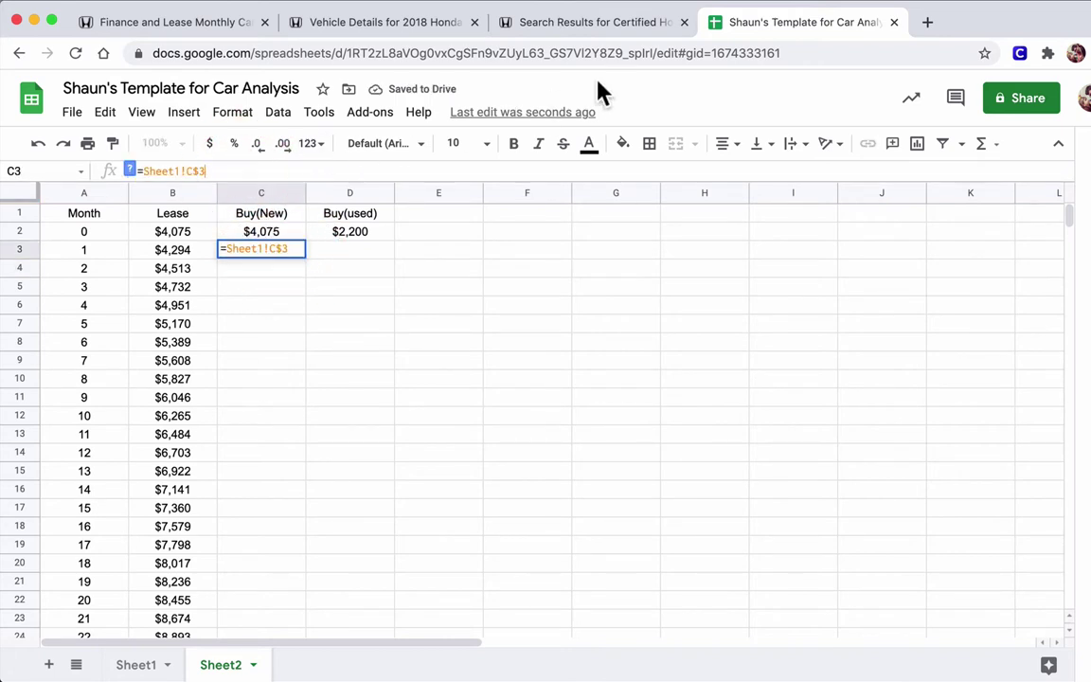
text(*)
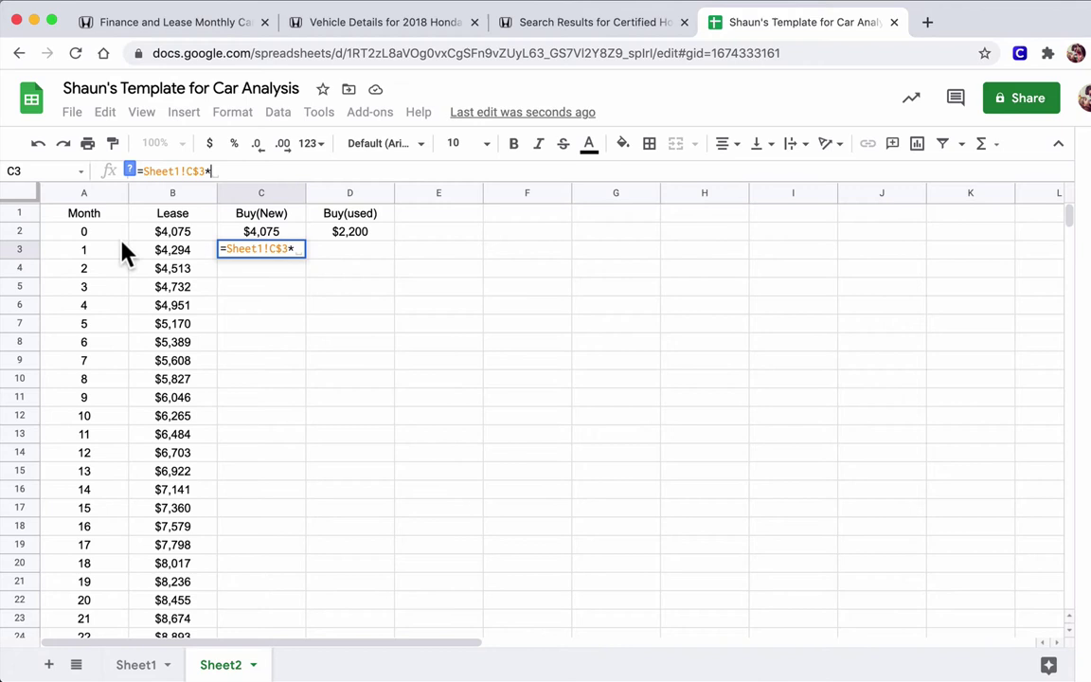
click(116, 249)
text(+)
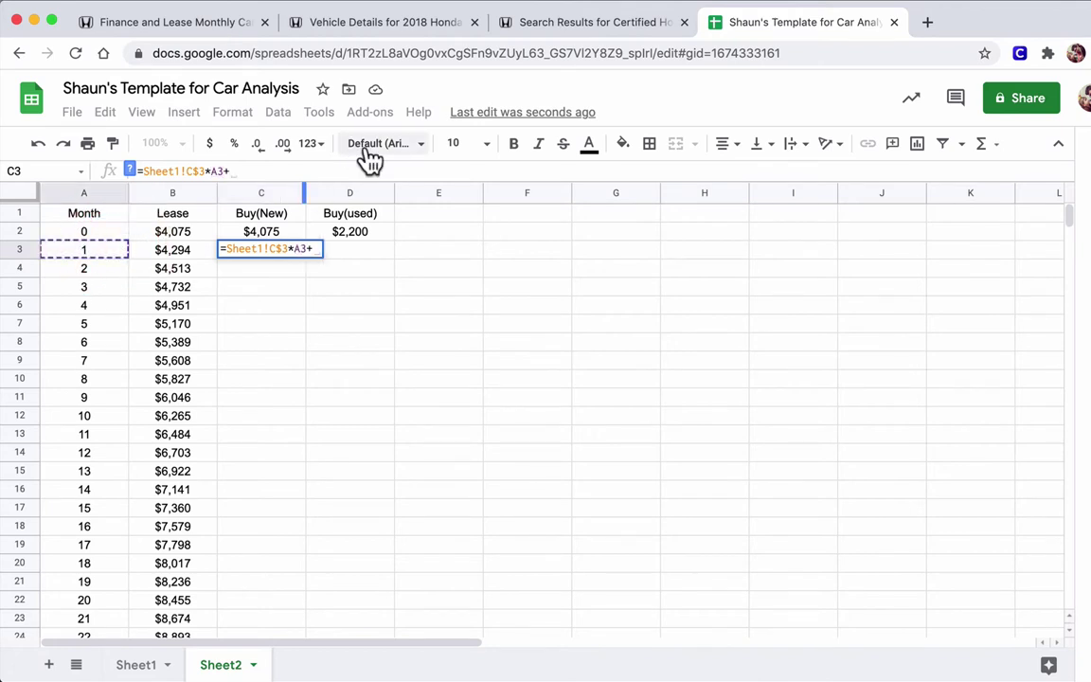
click(255, 233)
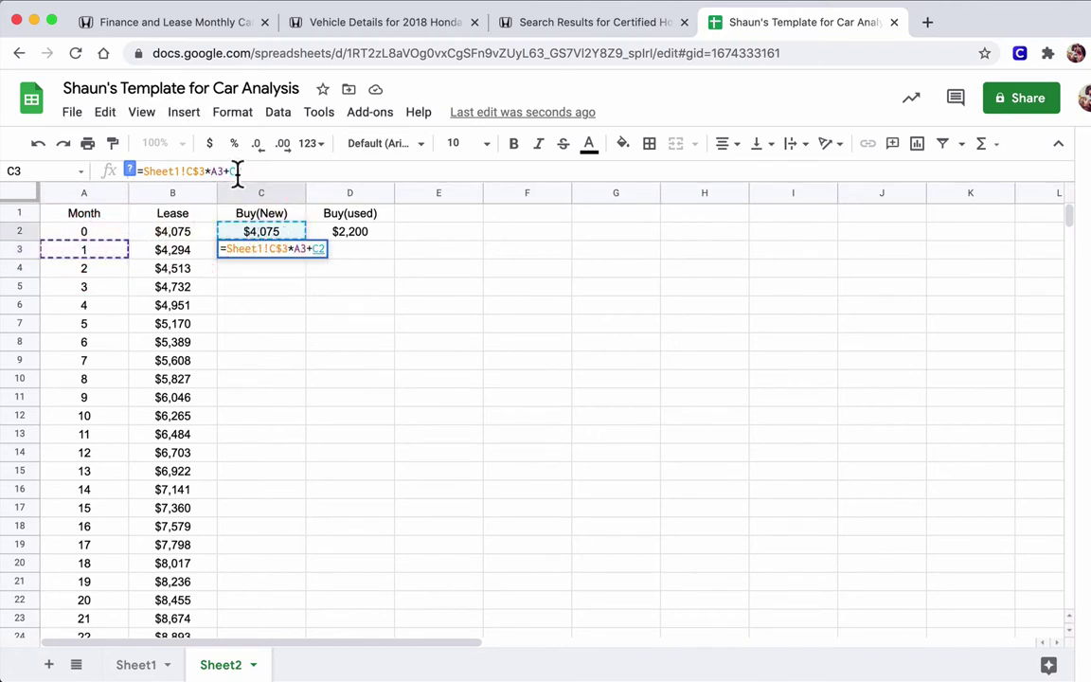
key(Return)
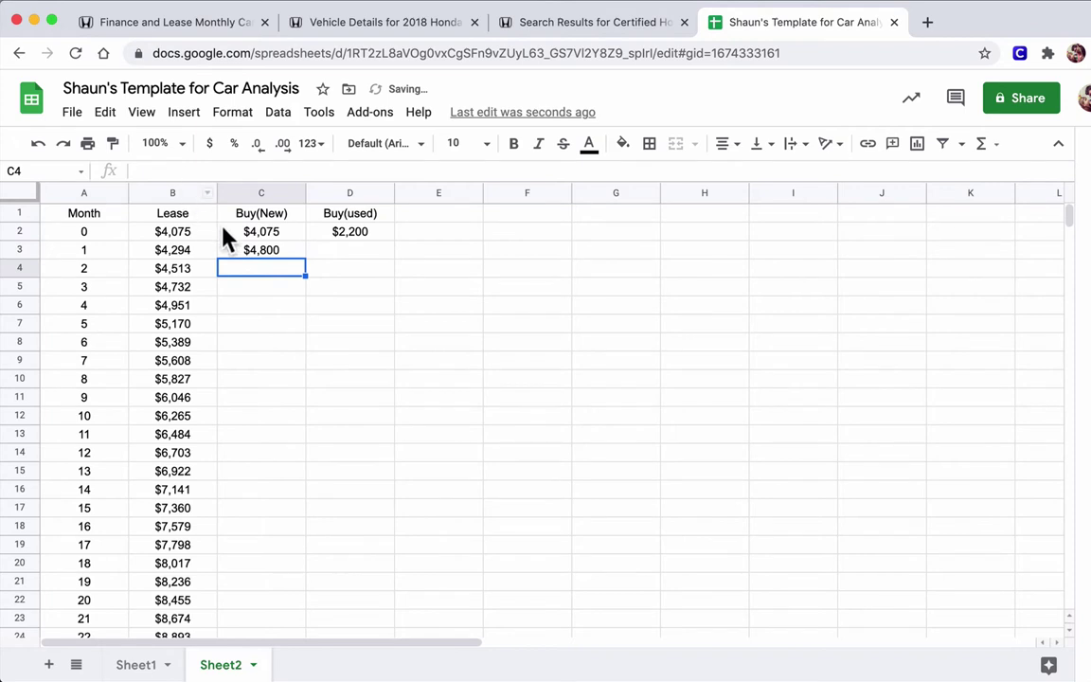
- Fill the Buy(New) formula down to month 36 ($30,175) and compare with Sheet1's Total Paid
click(276, 249)
drag(306, 259, 258, 454)
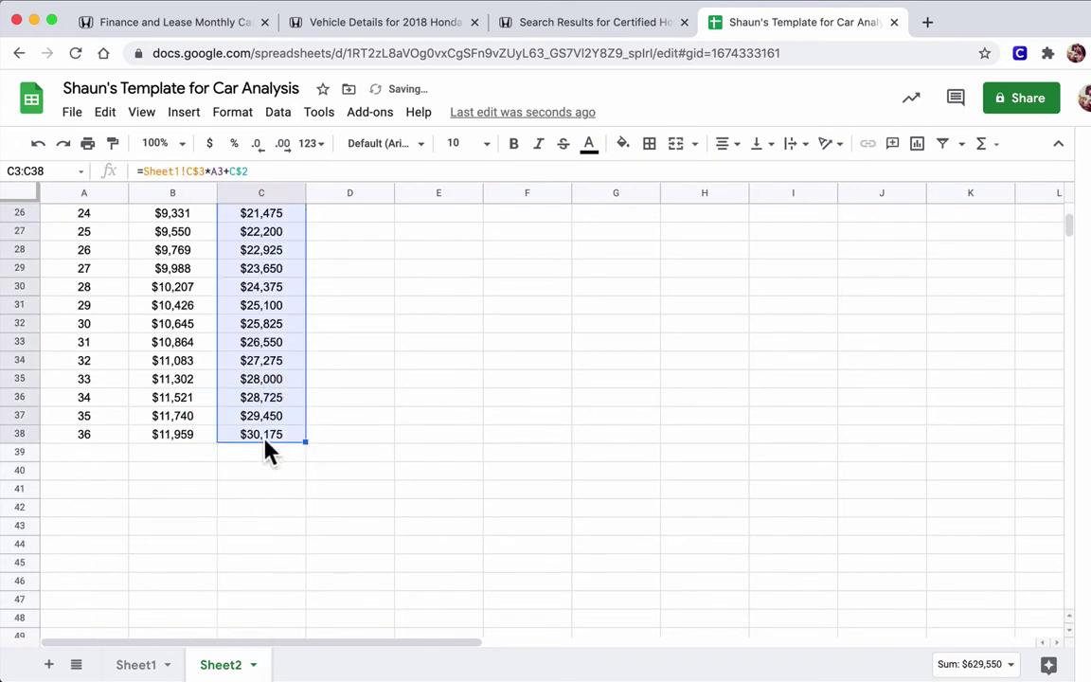
click(266, 443)
click(136, 664)
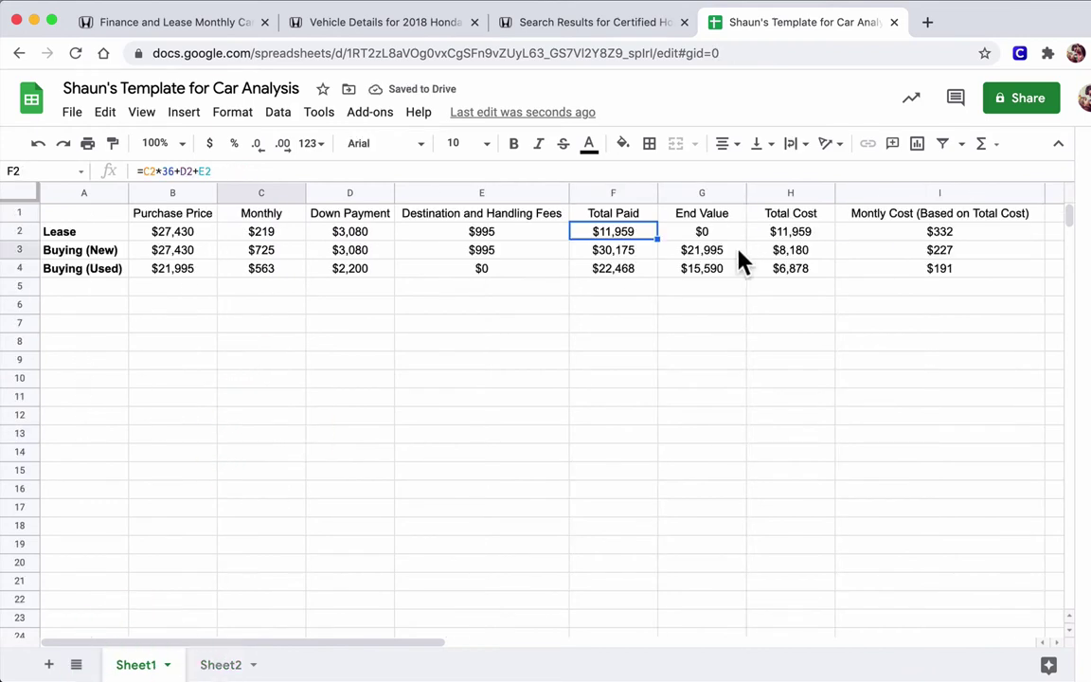
click(642, 254)
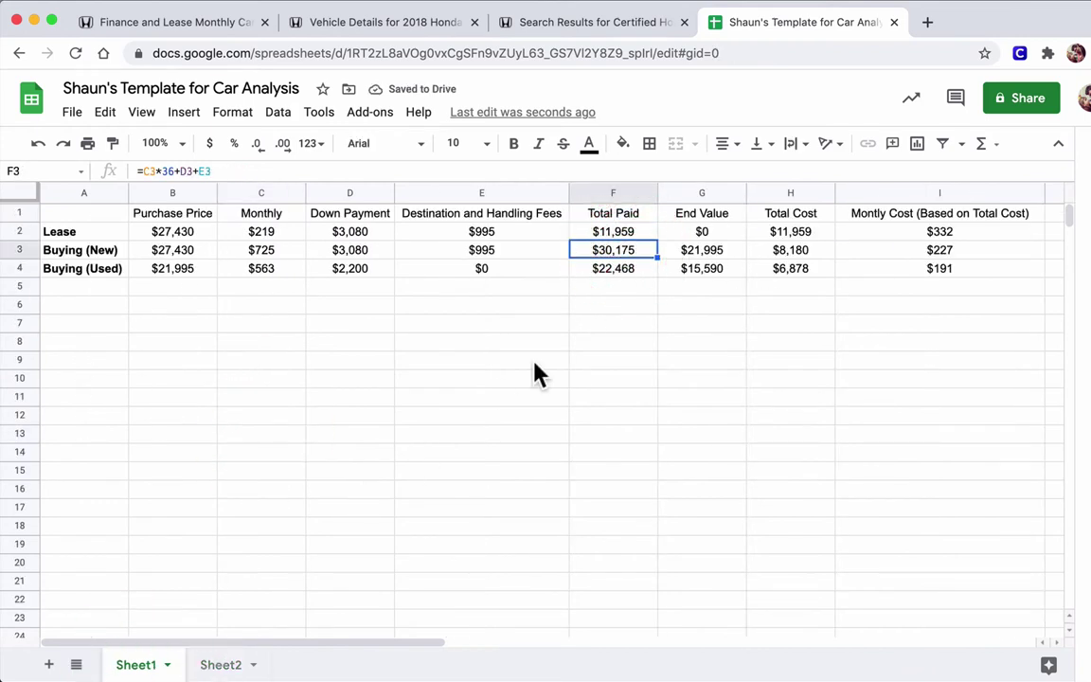
click(216, 664)
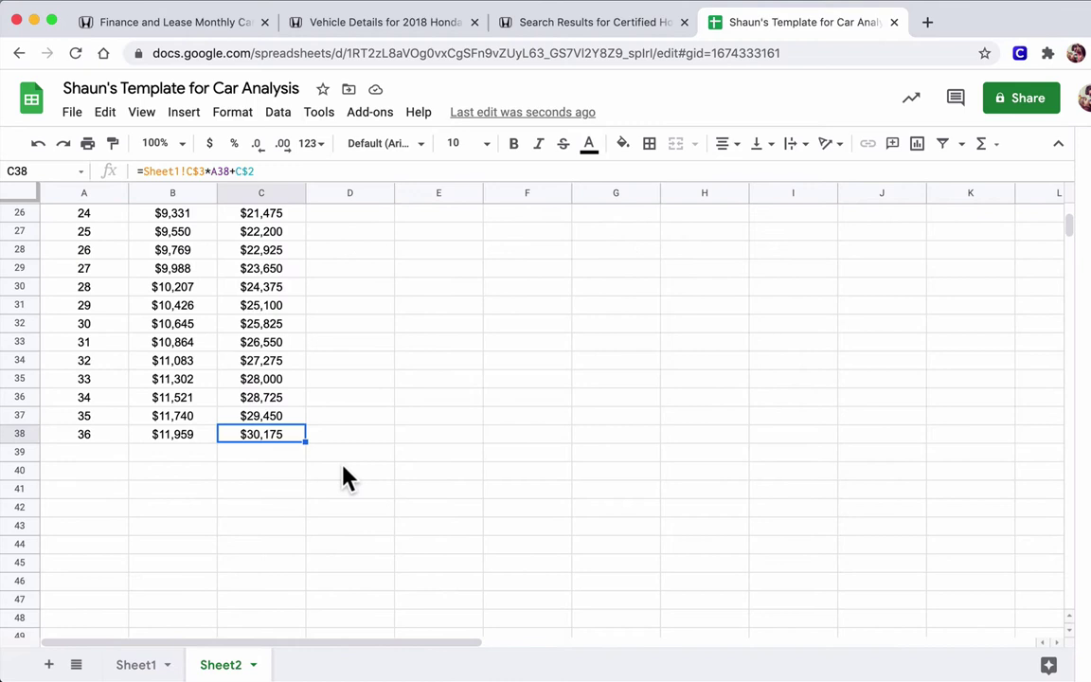
scroll(341, 464, up, 5)
- Start D3 as =Sheet1!C$4, referencing the used car's $563 monthly payment
click(337, 249)
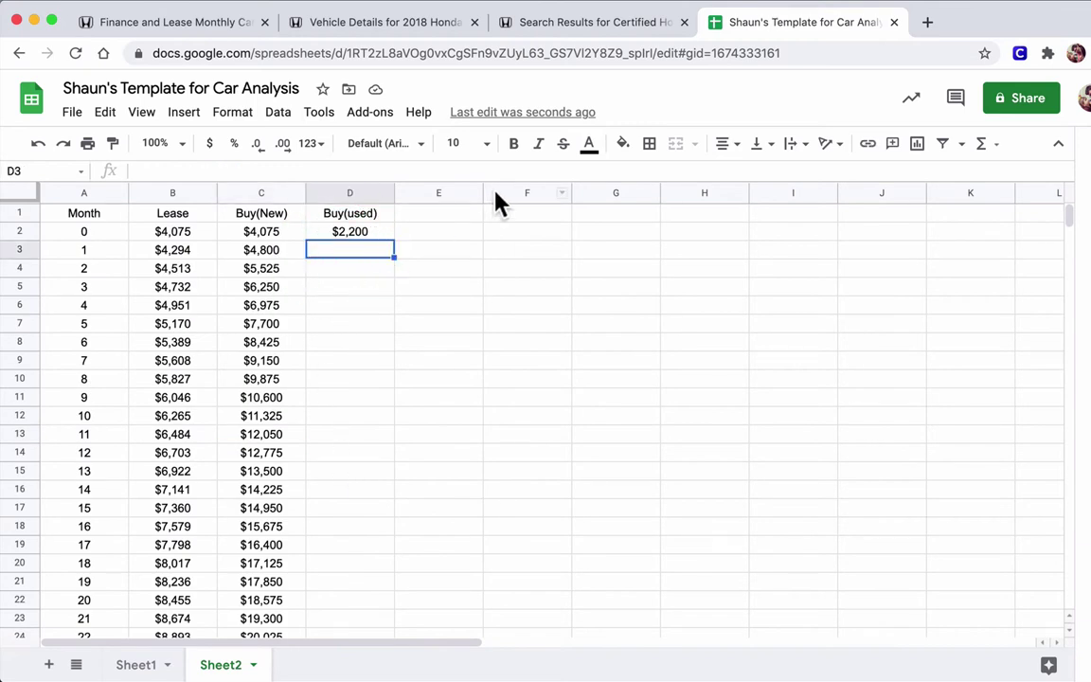
text(=)
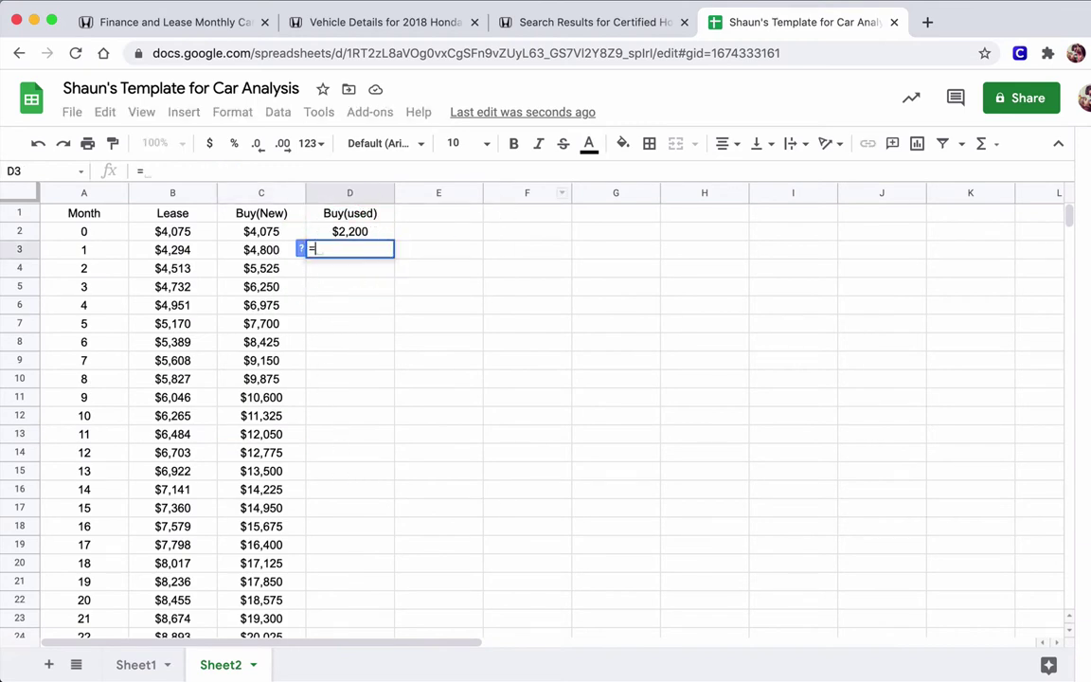
click(142, 664)
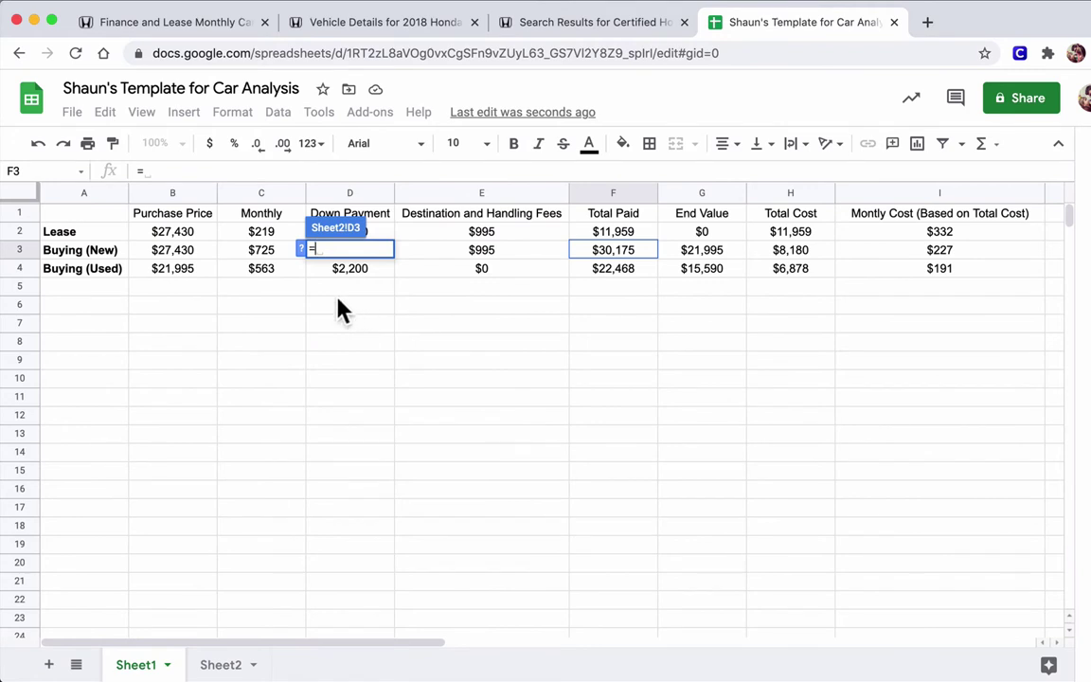
click(271, 270)
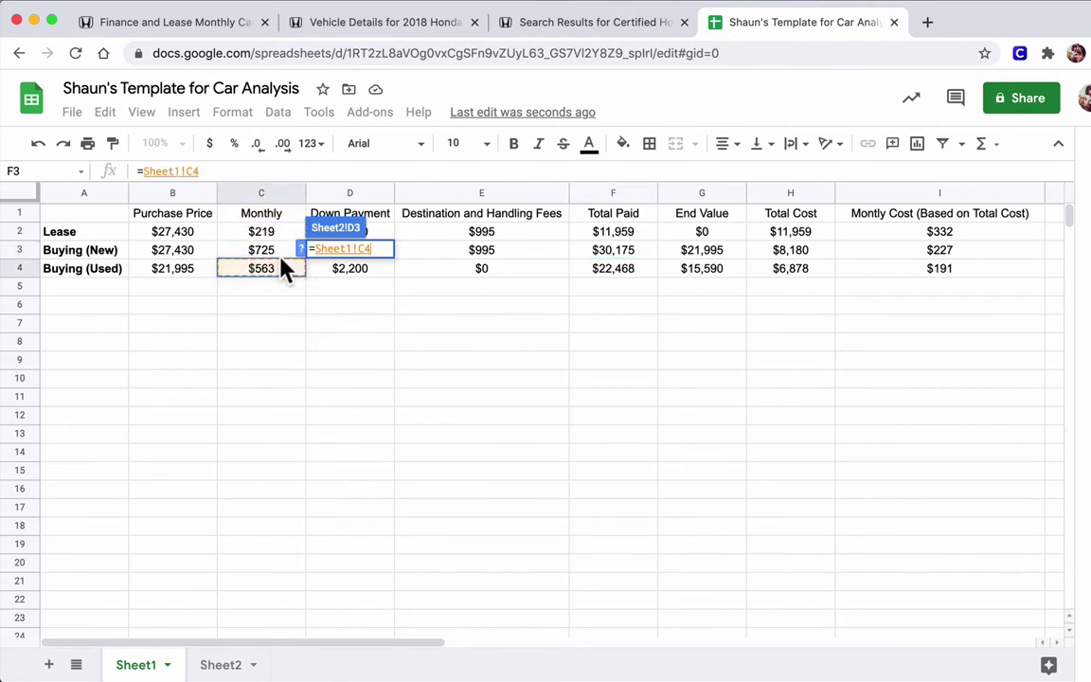
click(368, 249)
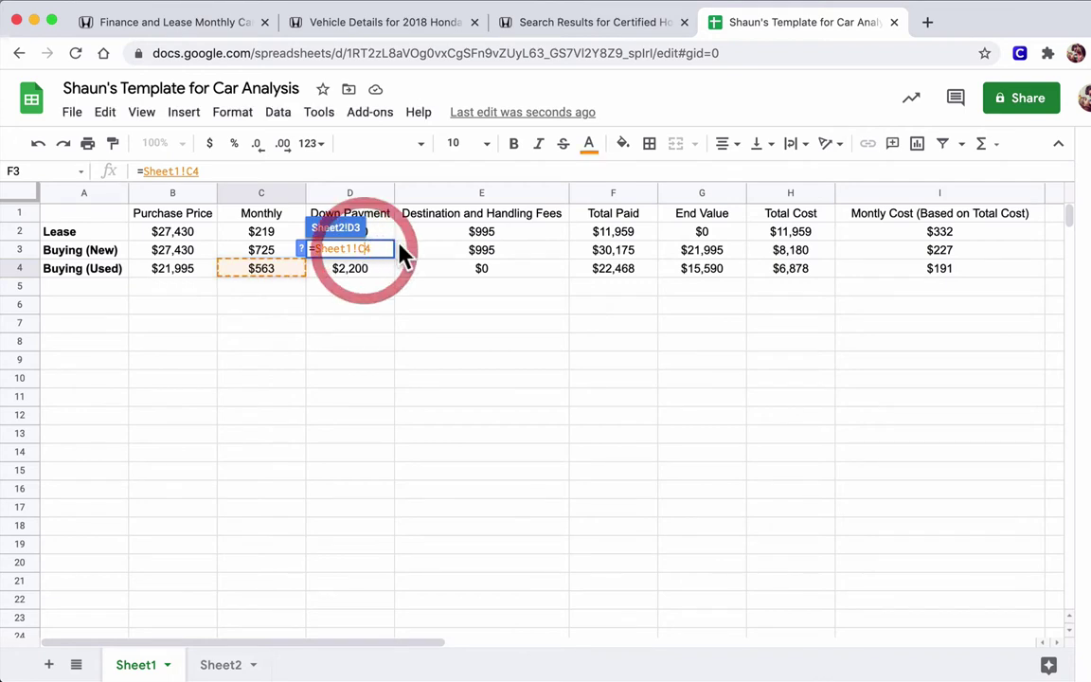
text($)
key(Return)
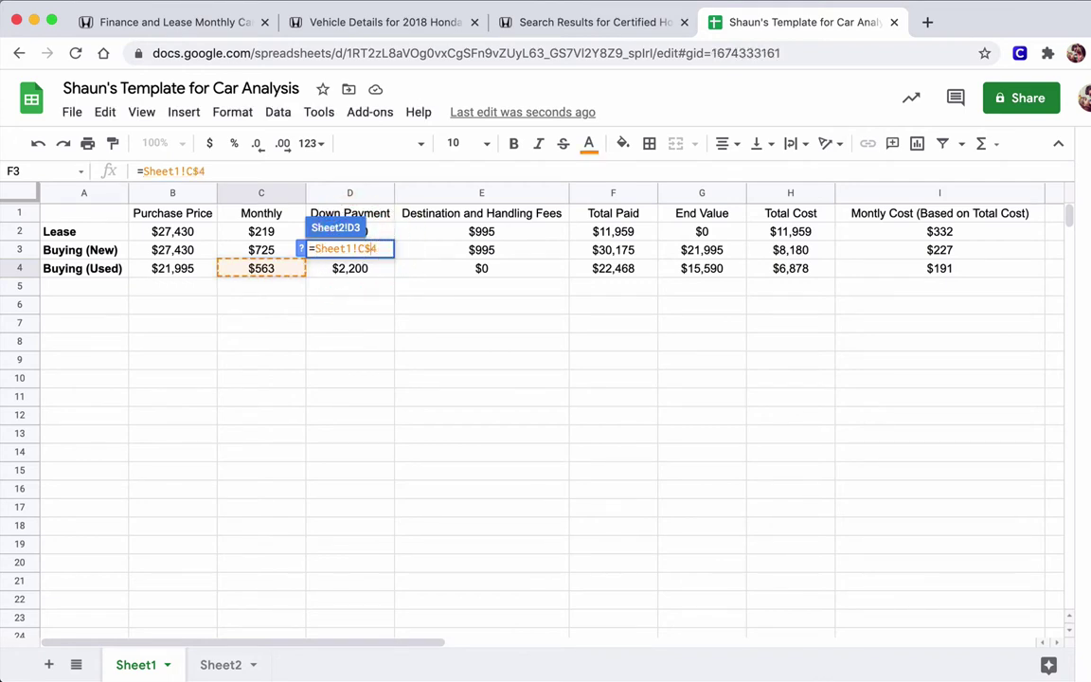
- Extend D3's formula with *A1 plus D2, which returns #VALUE!
click(210, 170)
text(*A)
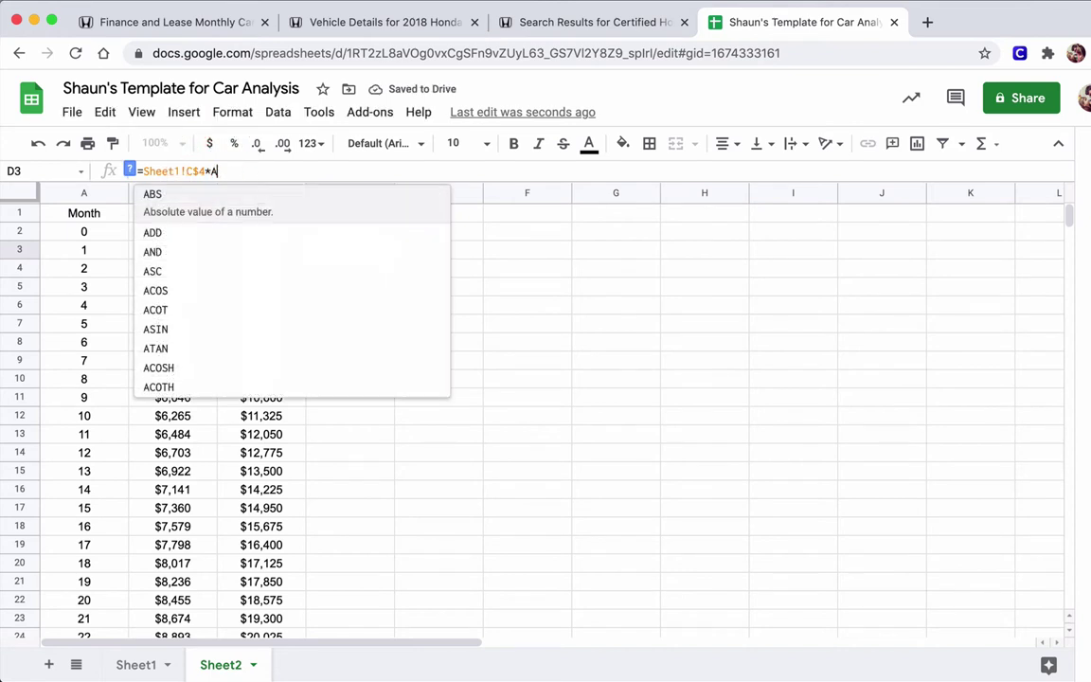
text(1+)
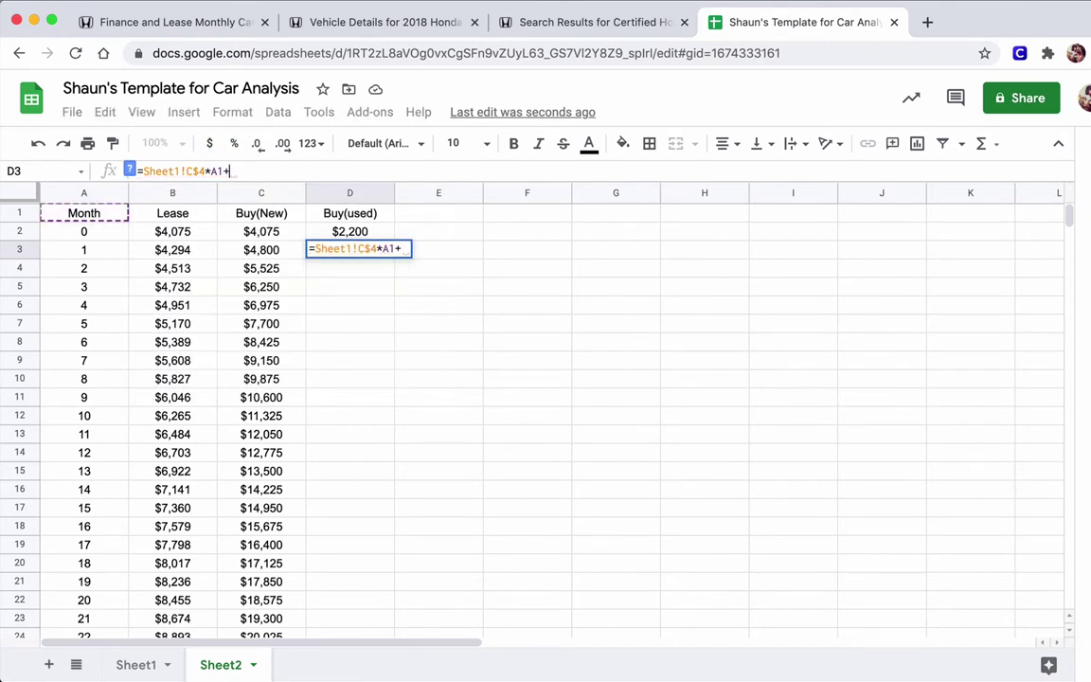
click(329, 229)
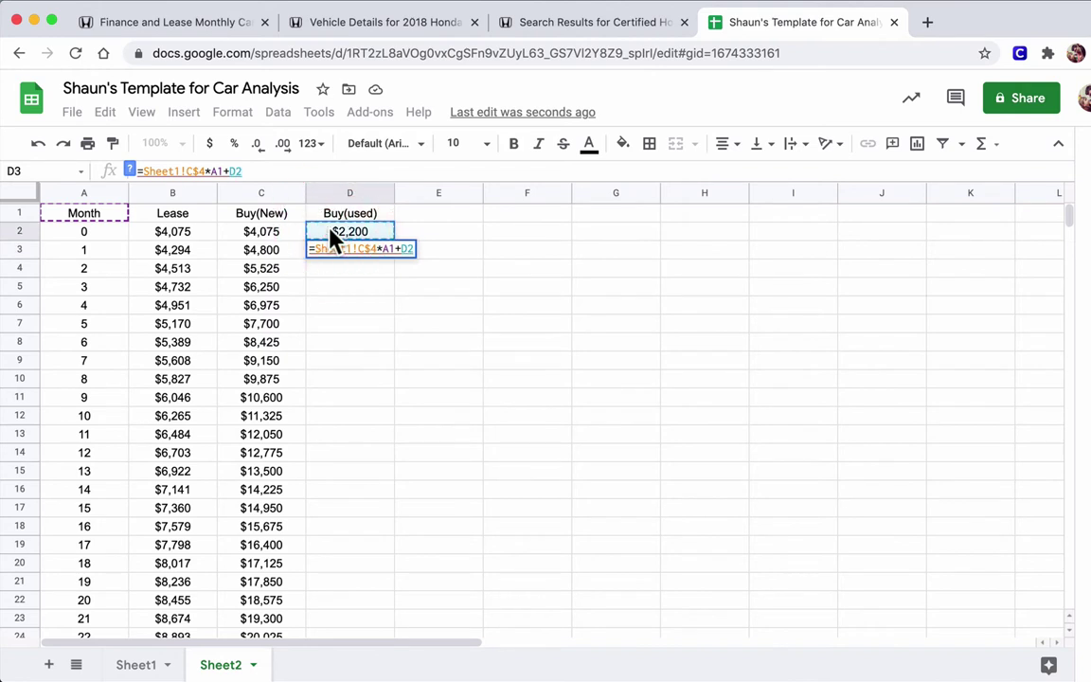
click(236, 171)
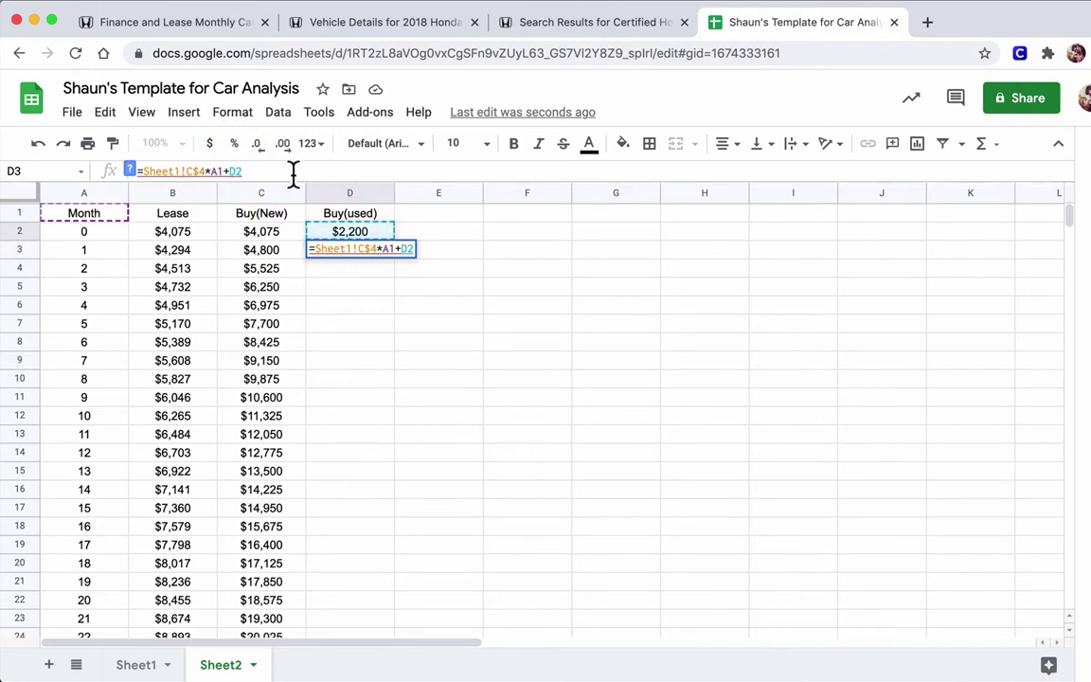
text($)
key(Return)
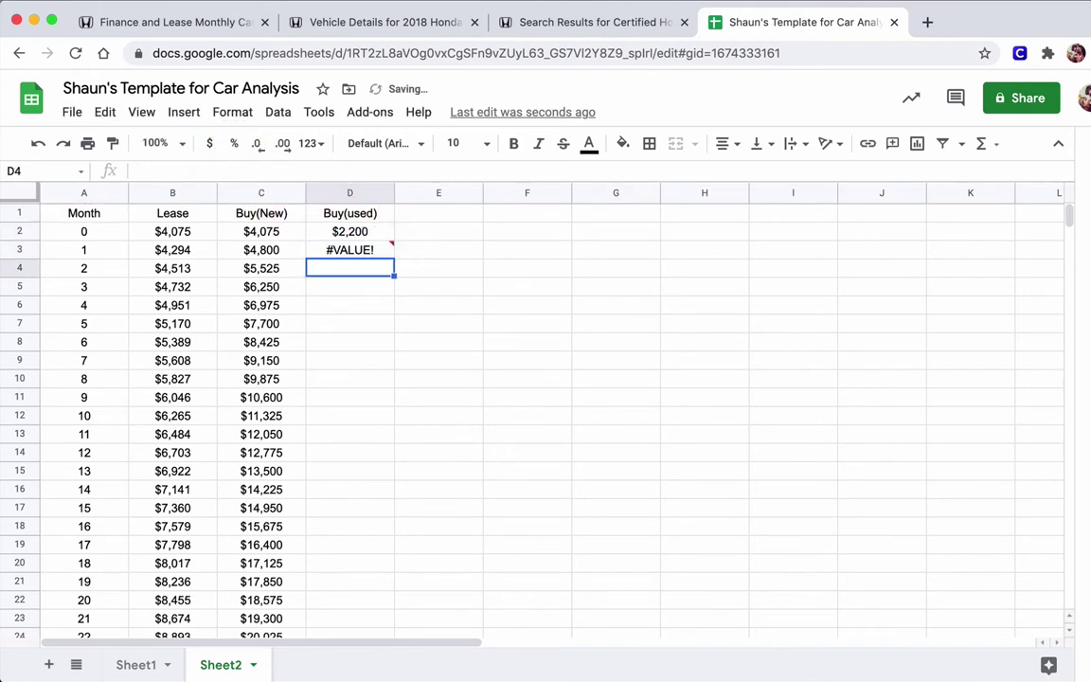
- Inspect D3's #VALUE! error and check the summary table on Sheet1
click(333, 251)
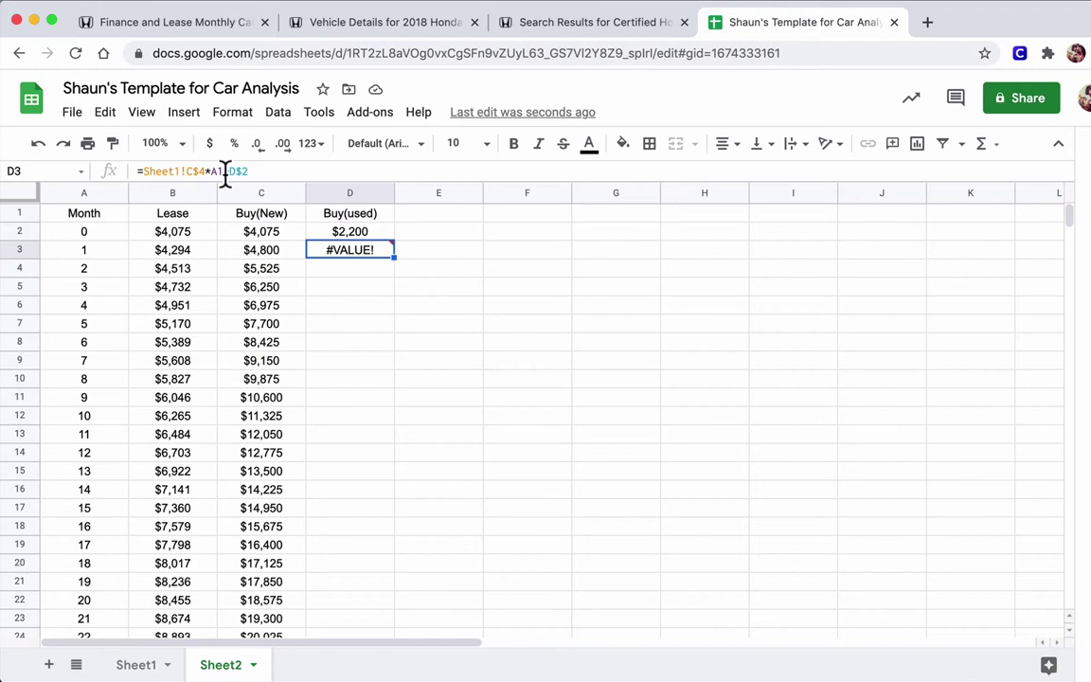
click(224, 172)
text(+)
click(391, 252)
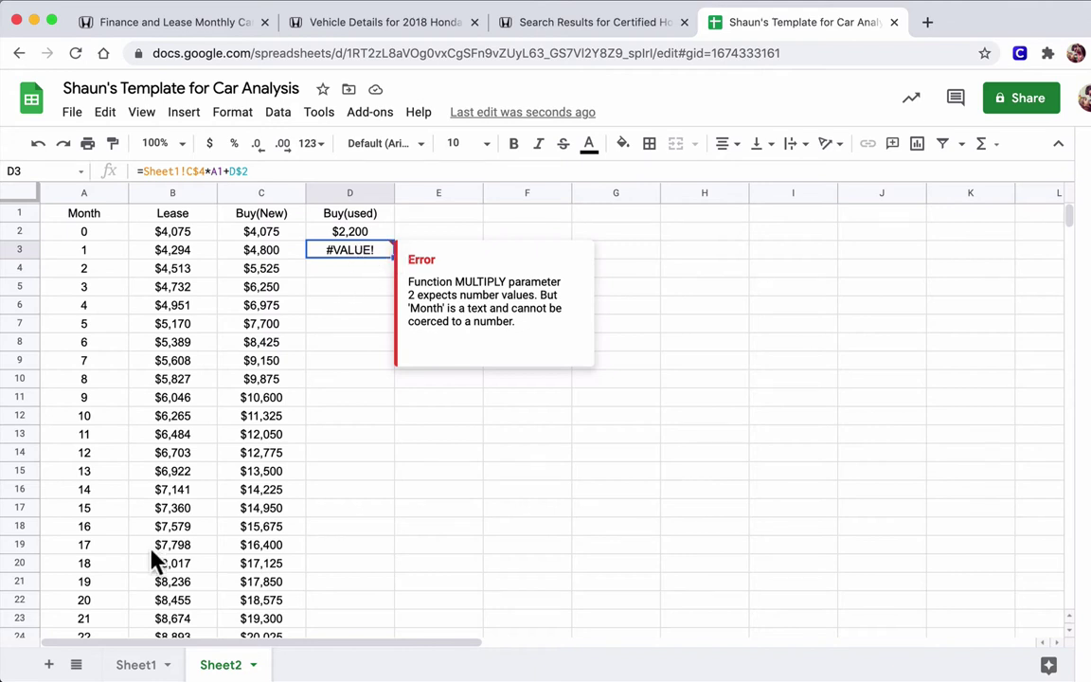
click(135, 664)
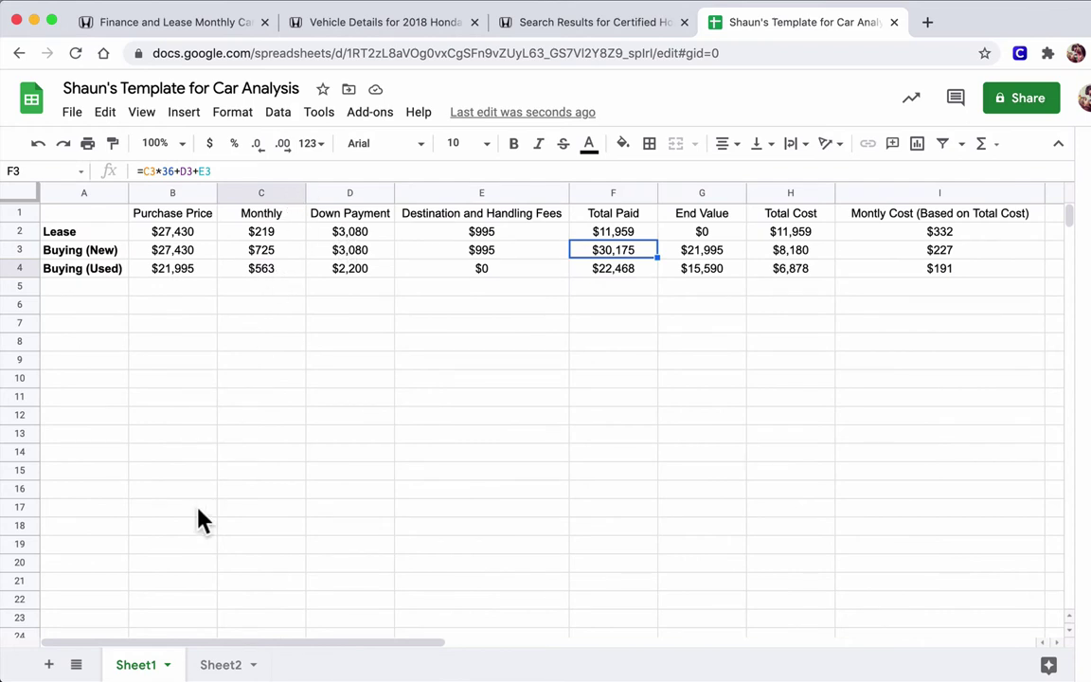
click(216, 664)
- Re-enter D3 as =Sheet1!C4 so it shows the $563 used-car payment
mouse_move(346, 246)
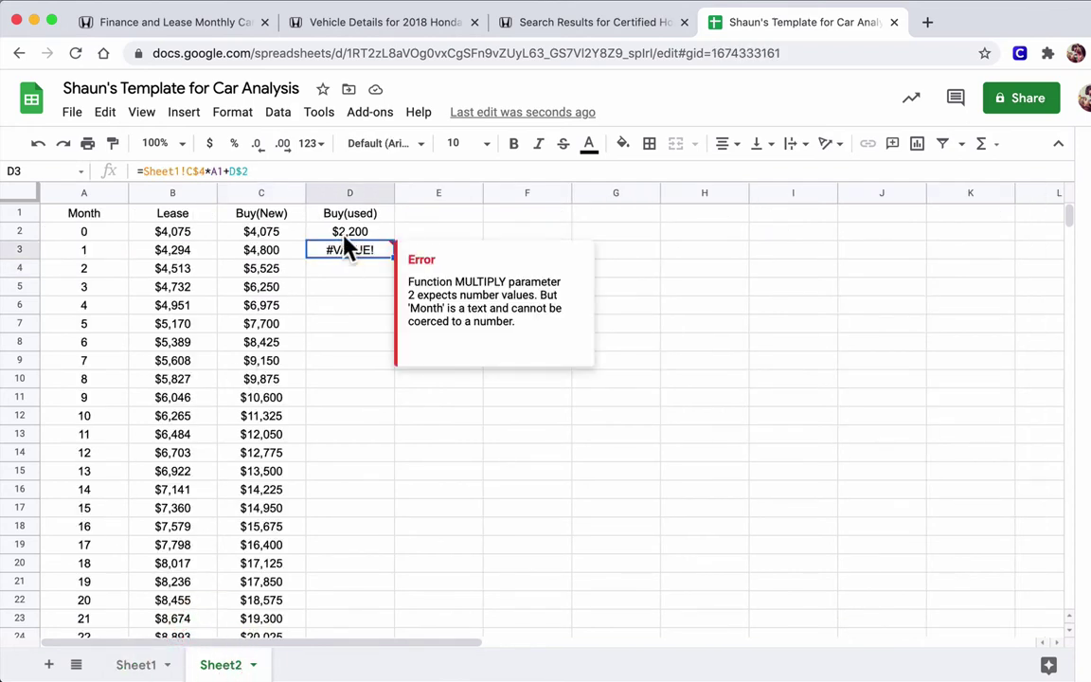
text(=)
click(137, 665)
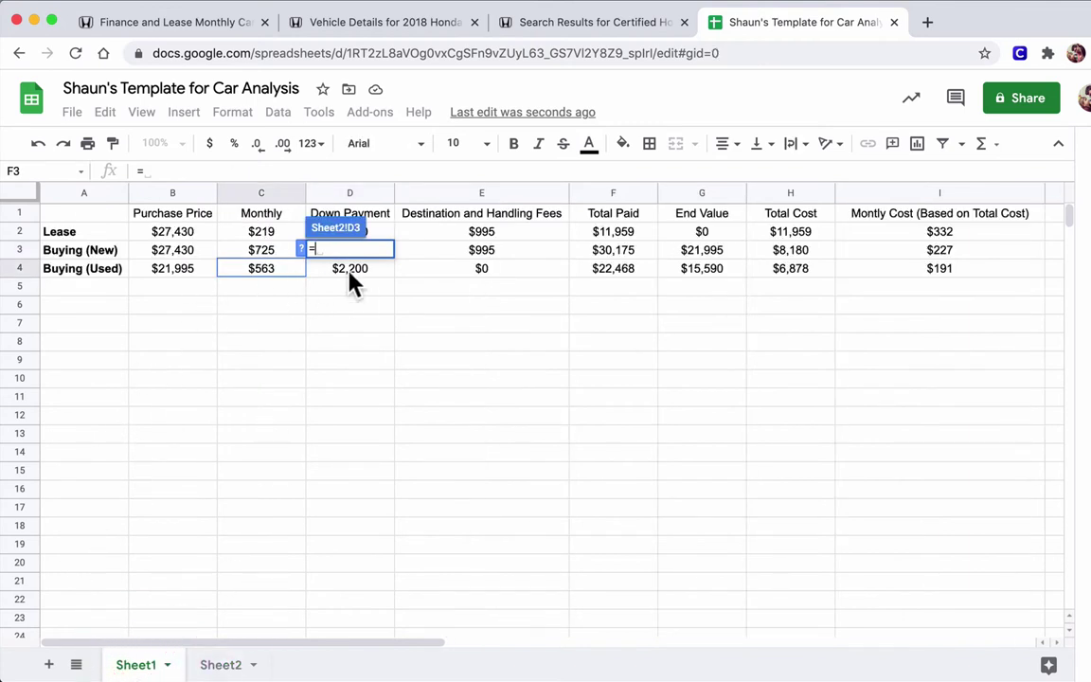
click(348, 270)
click(272, 273)
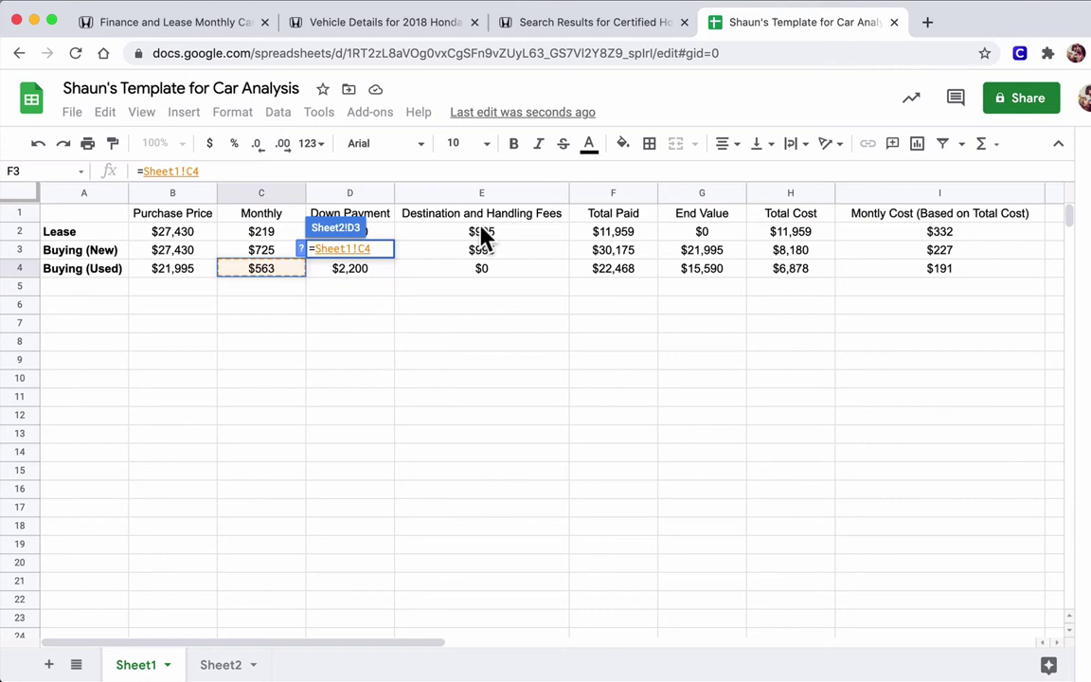
key(Return)
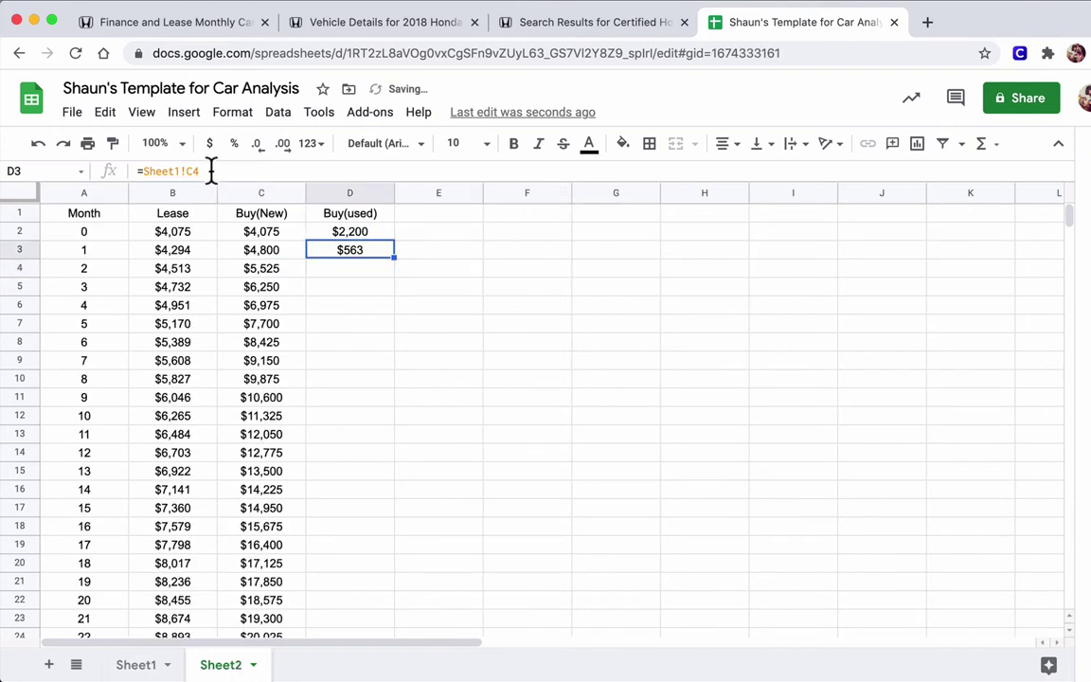
- Change D3 to =Sheet1!C$4*A3+D$2 and fill it down to month 36, ending at $22,468
click(193, 171)
text($4)
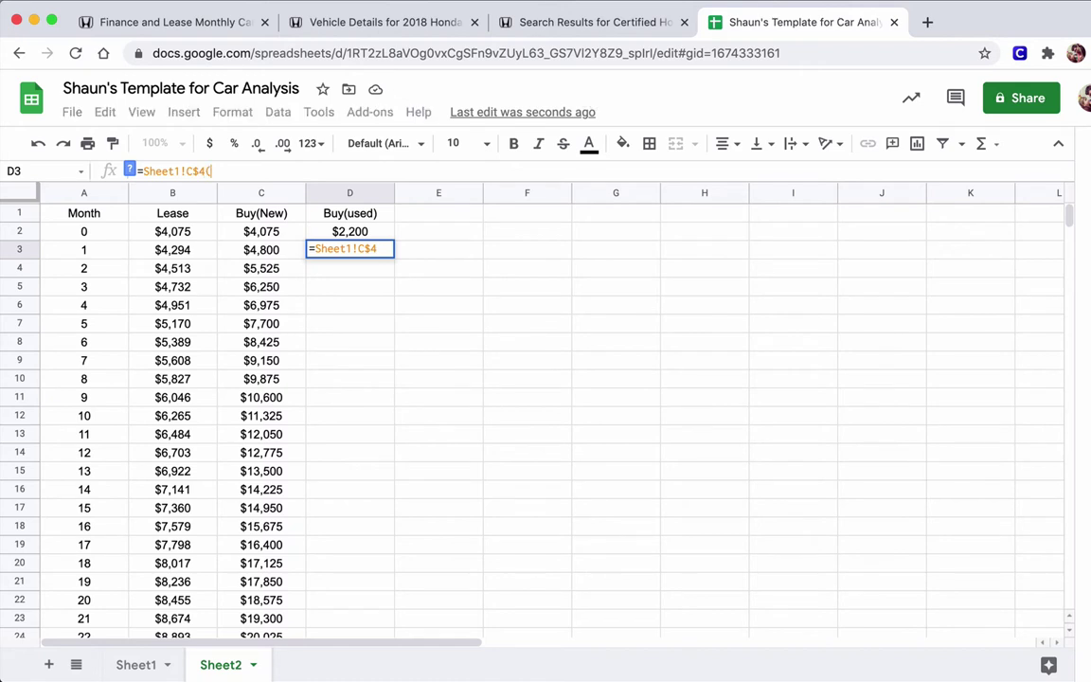
text(*a)
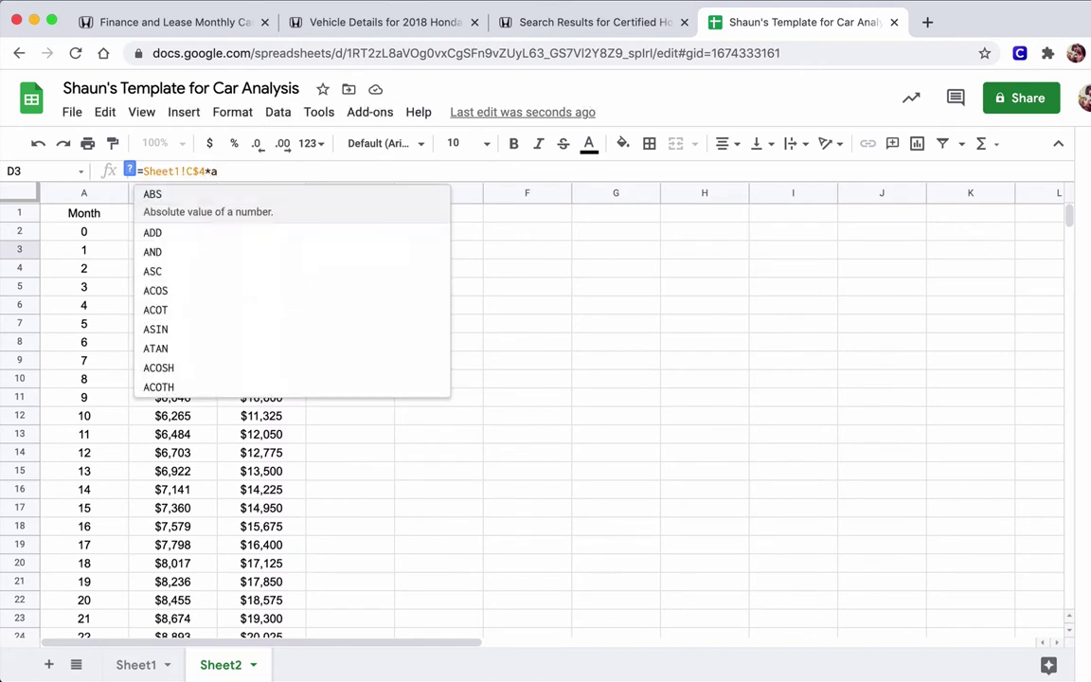
text(3)
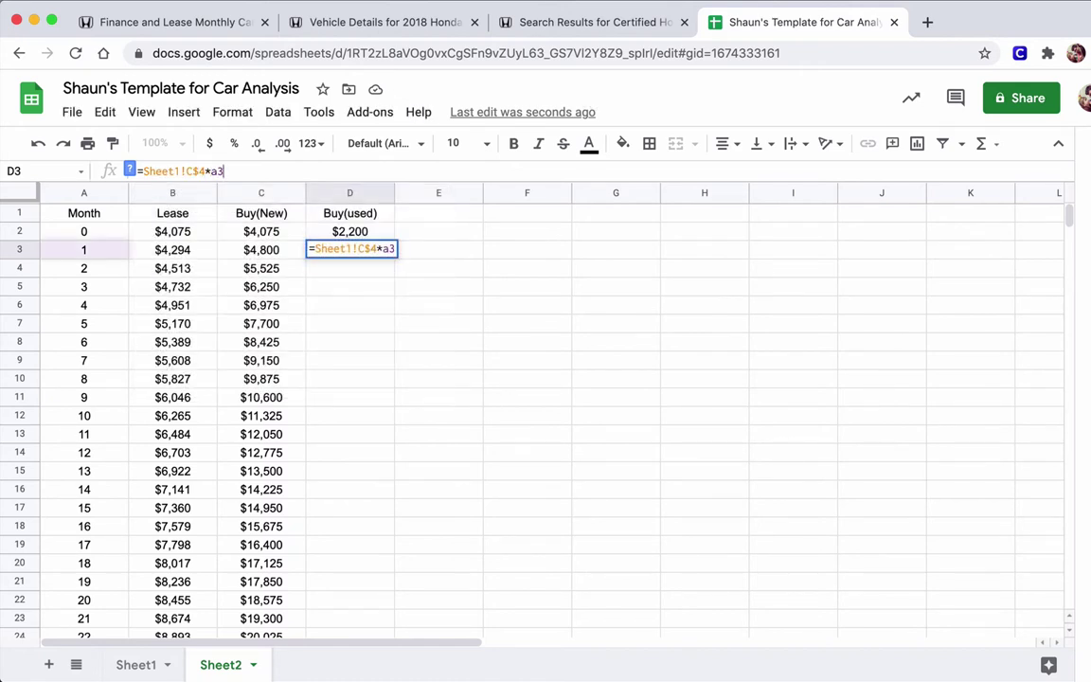
text(+)
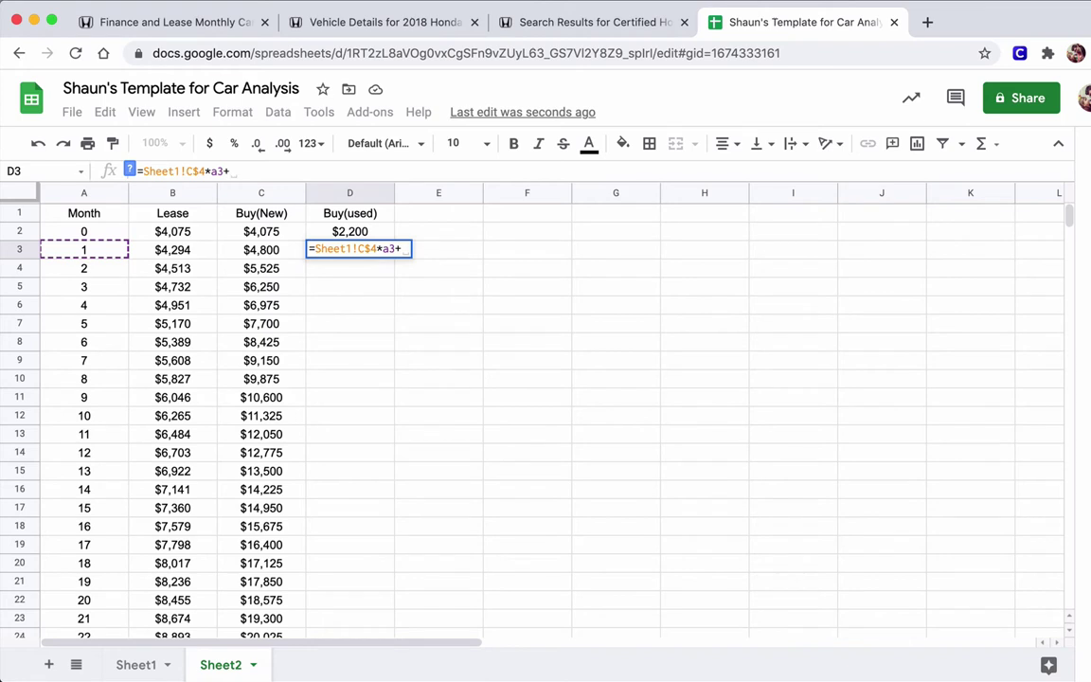
text(D)
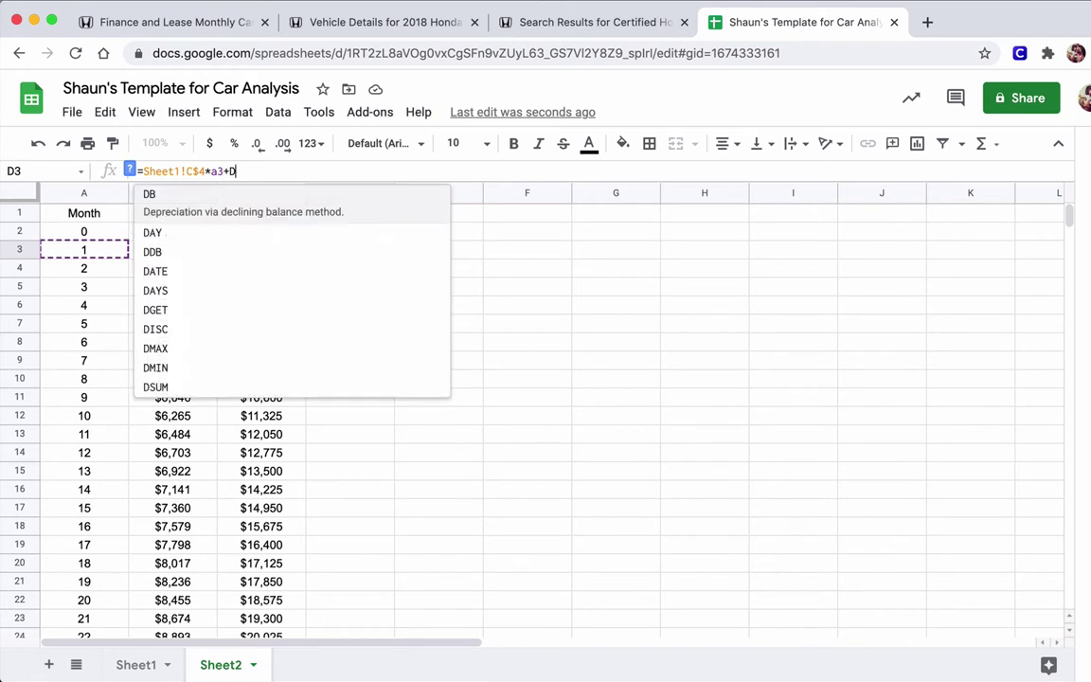
text($2)
key(Return)
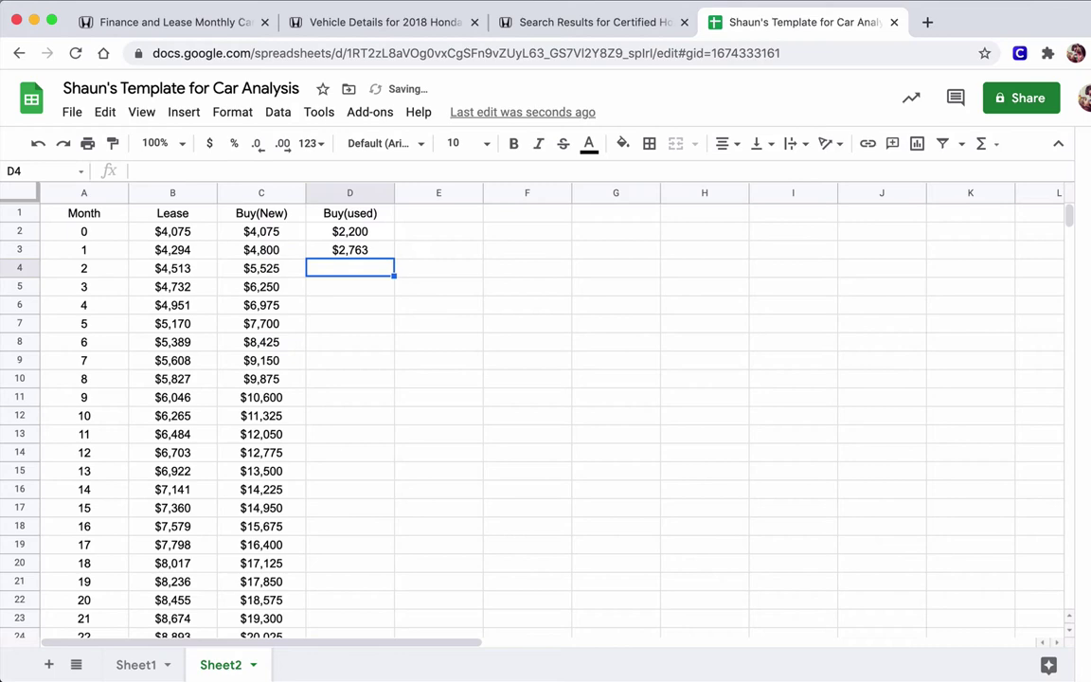
click(355, 252)
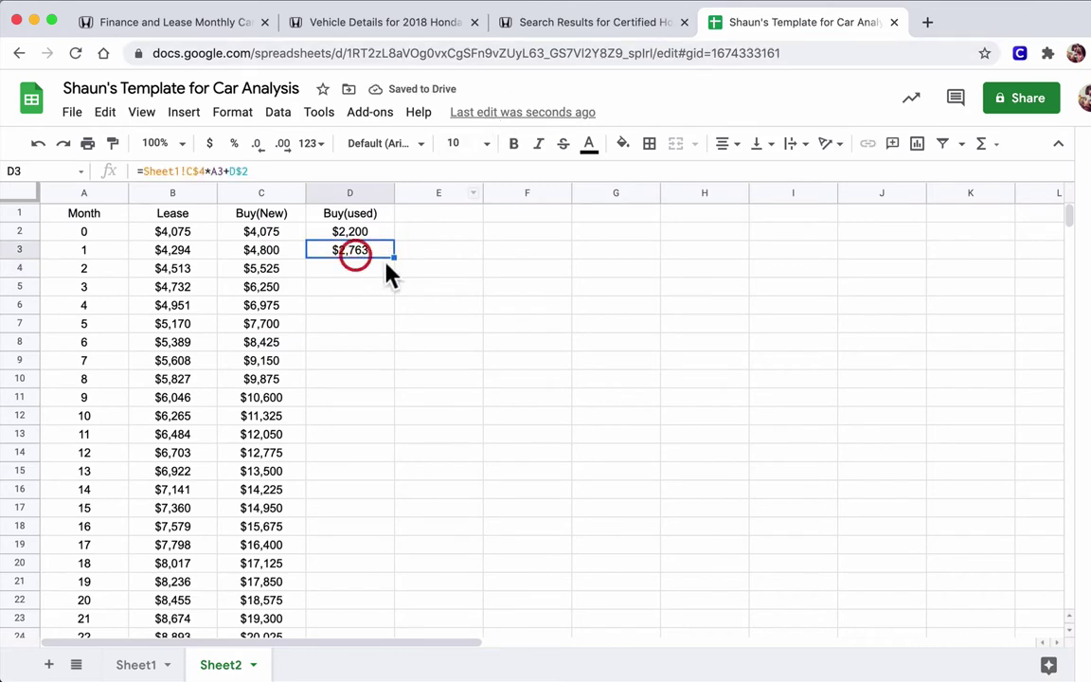
drag(394, 258, 383, 419)
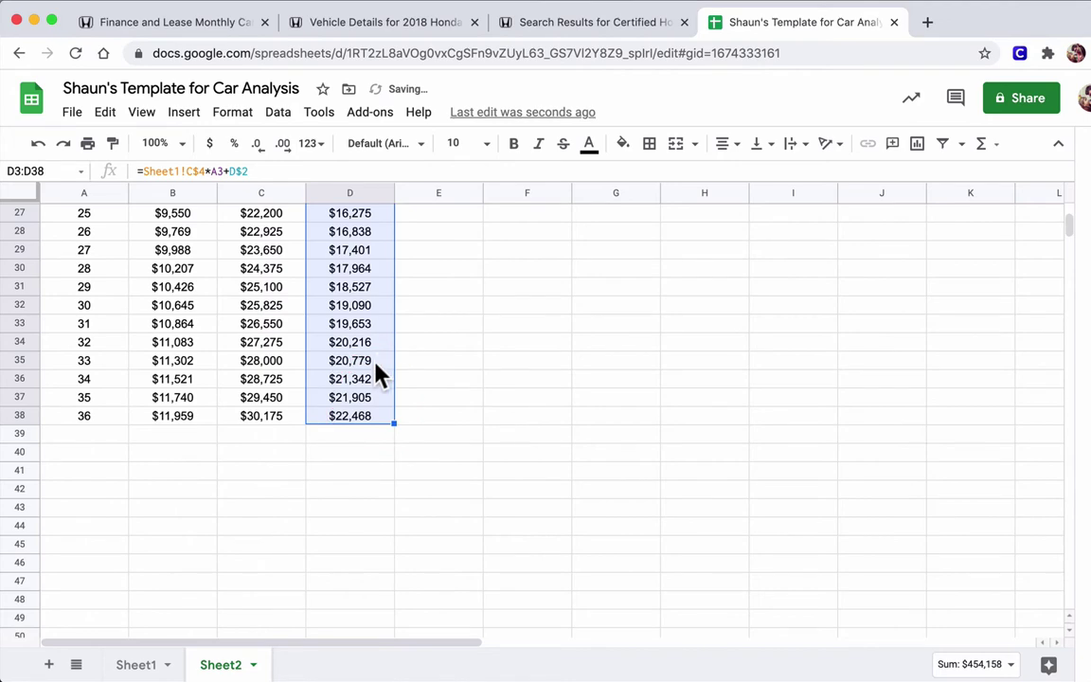
click(353, 419)
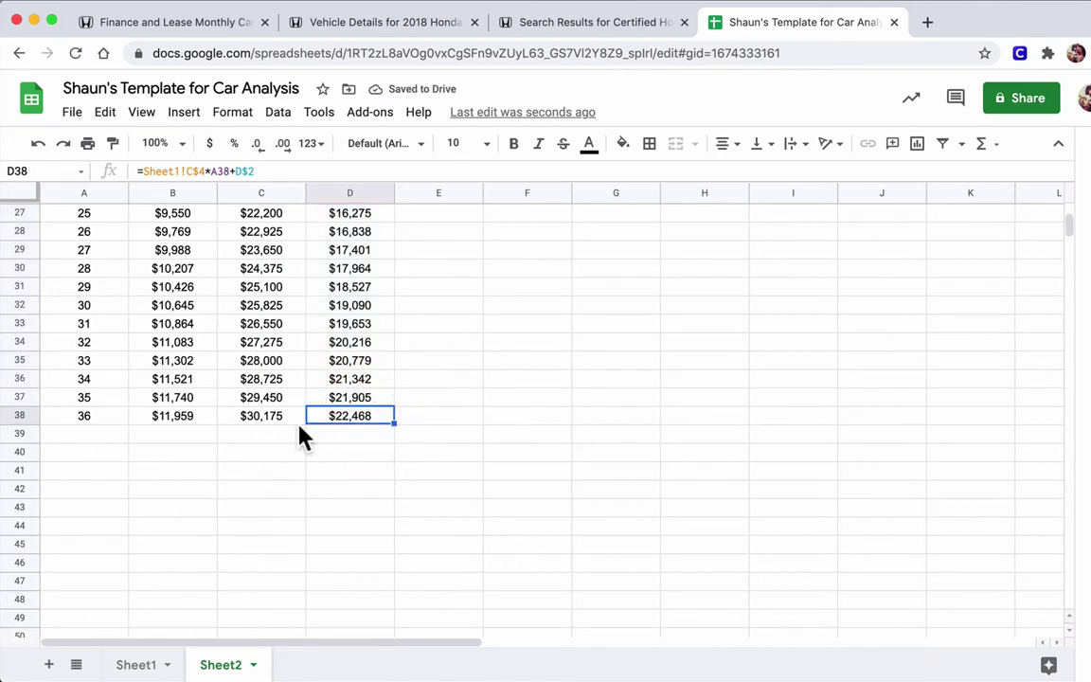
scroll(353, 431, up, 10)
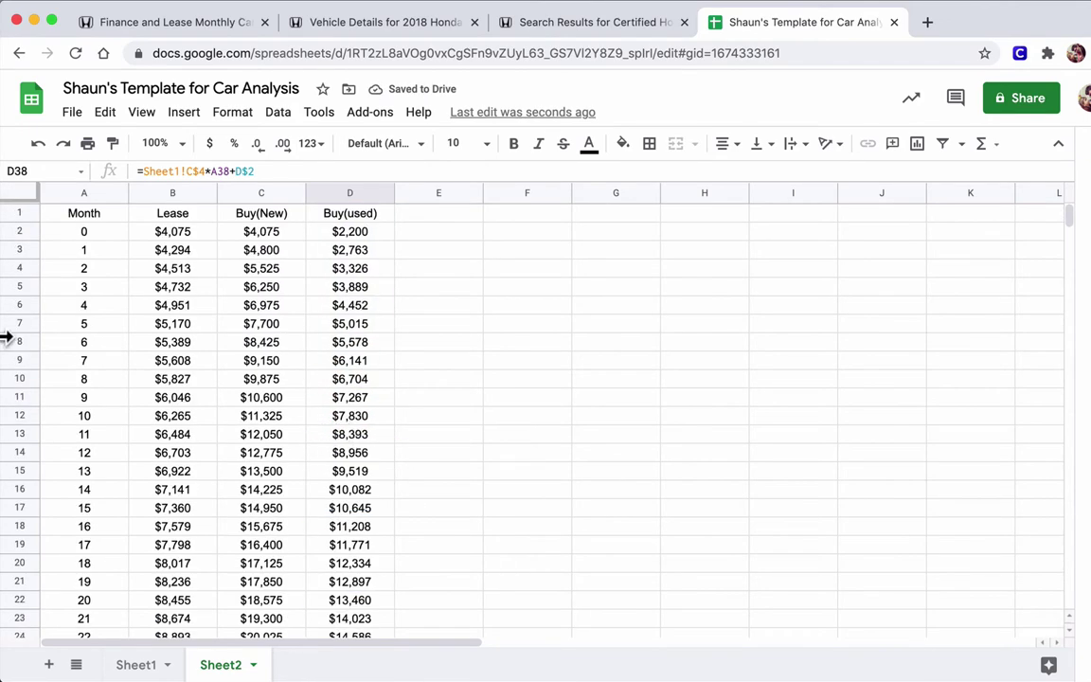
click(253, 665)
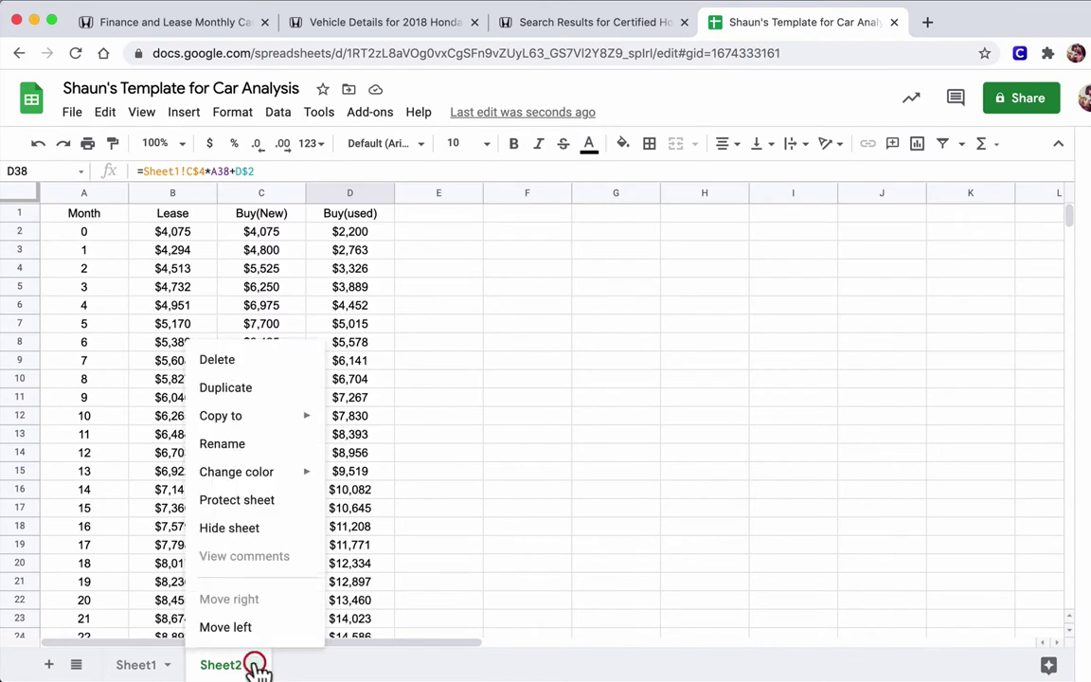
click(223, 388)
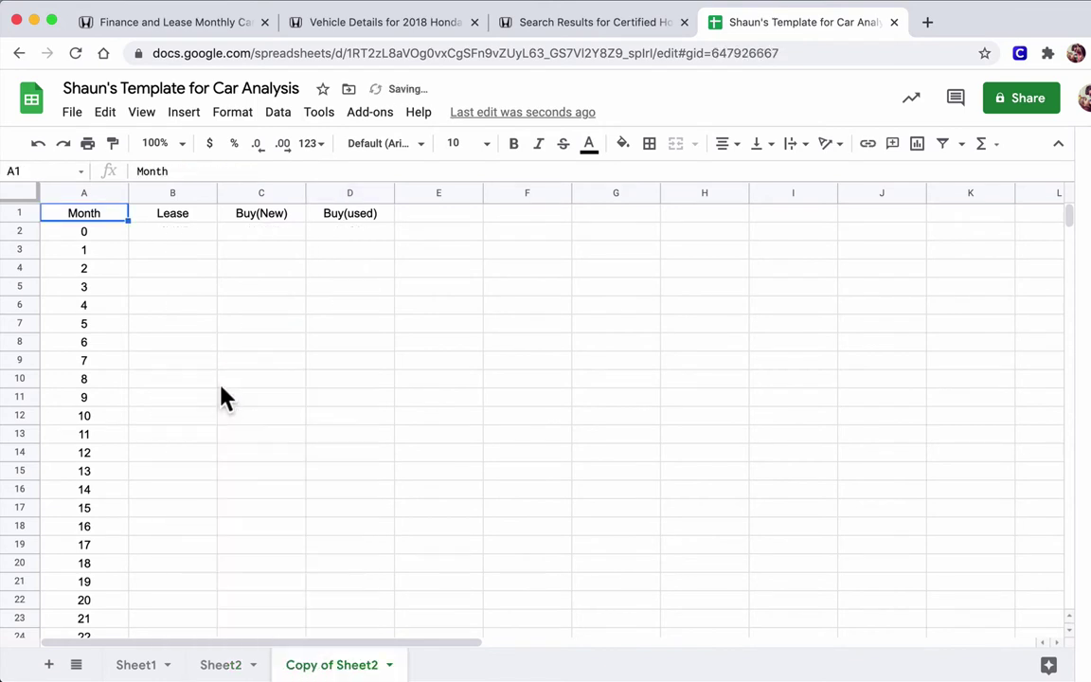
click(142, 664)
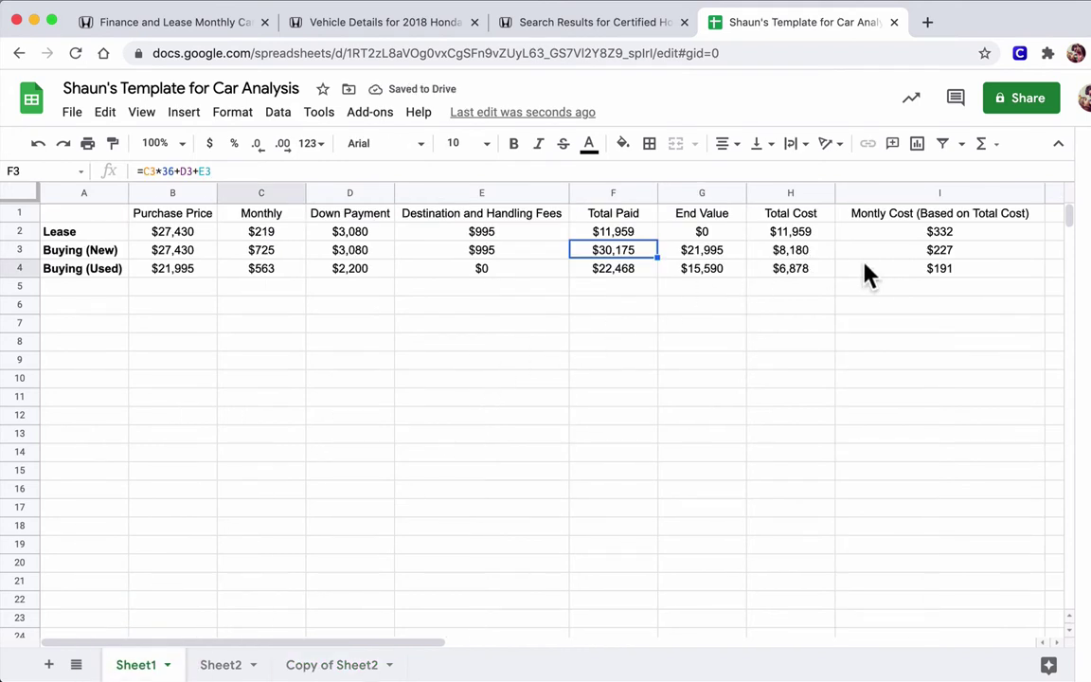
drag(885, 226, 891, 266)
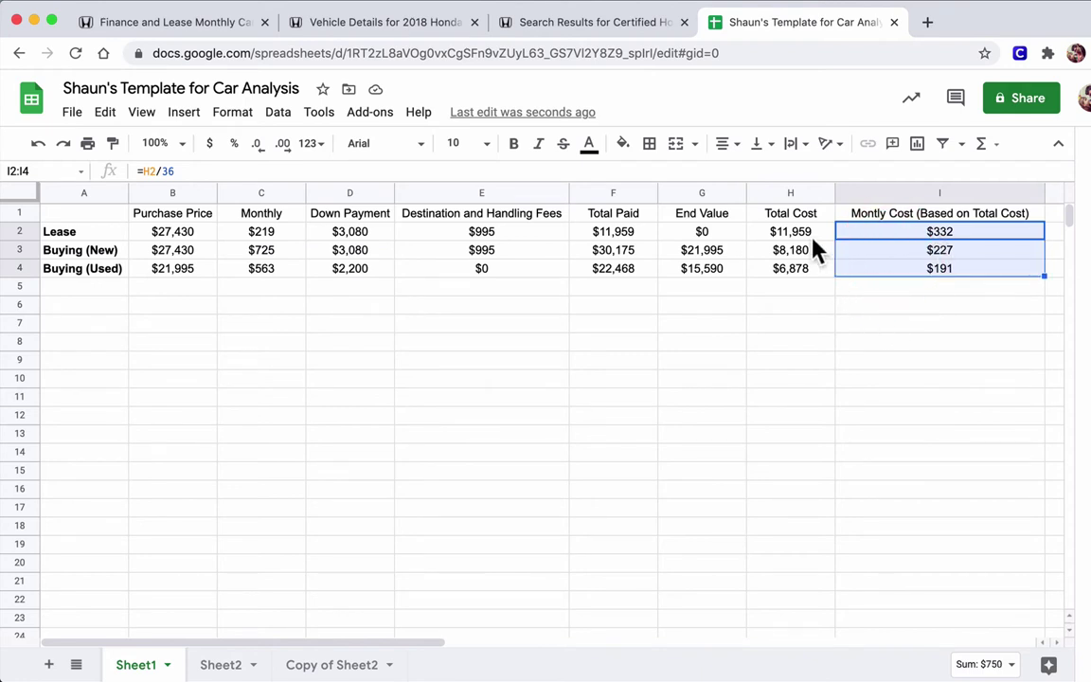
click(606, 195)
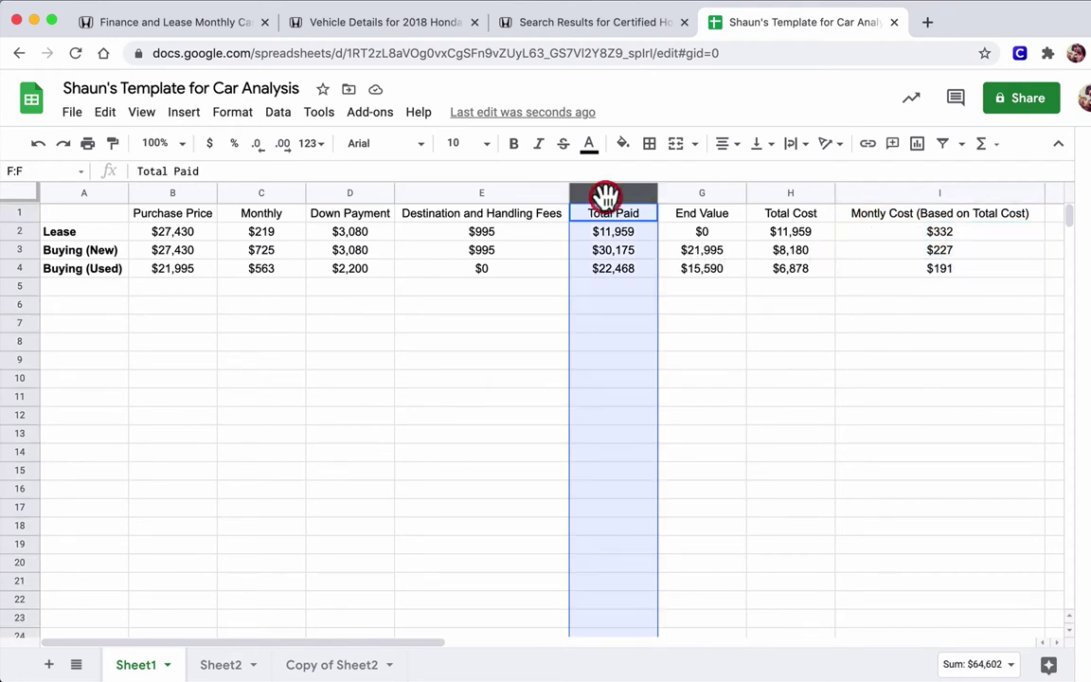
click(682, 194)
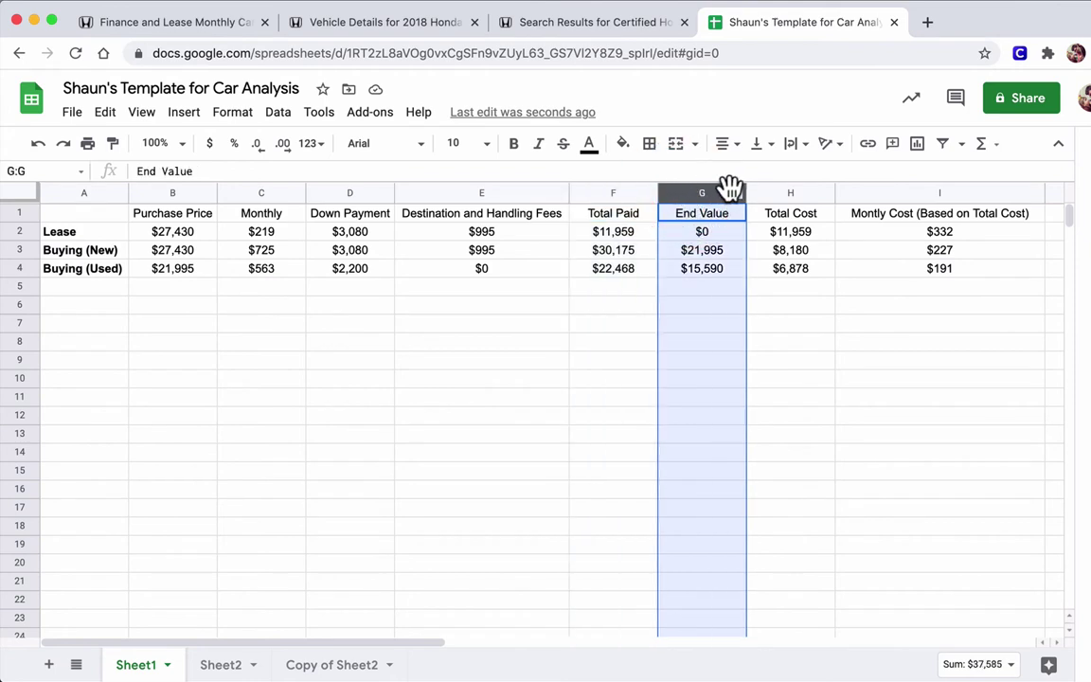
click(769, 193)
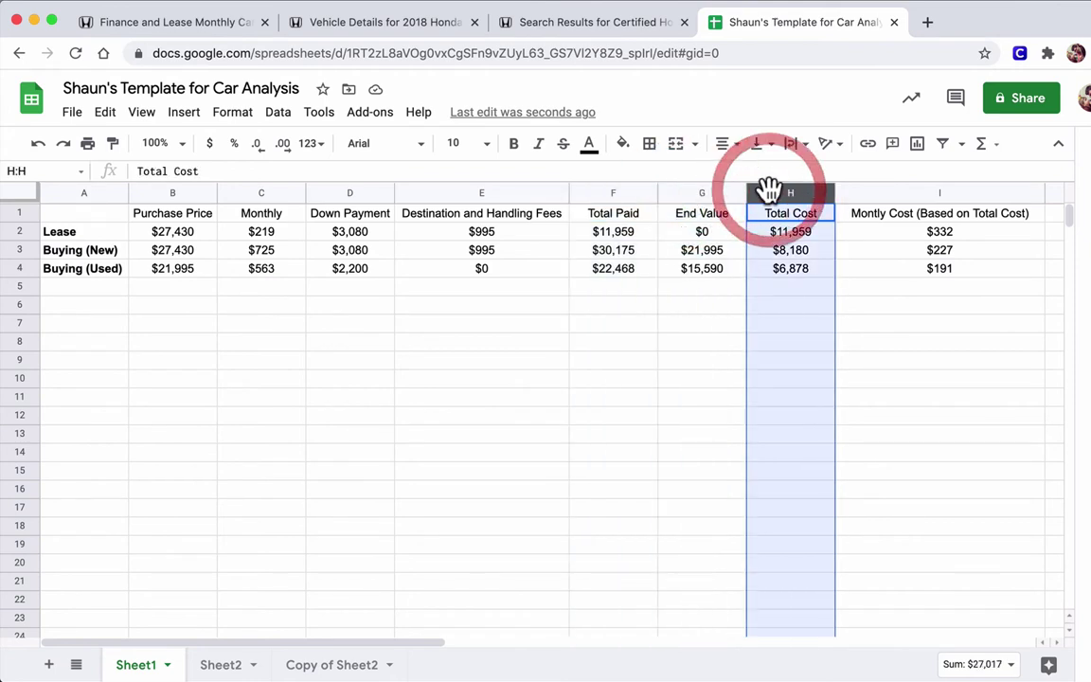
click(782, 237)
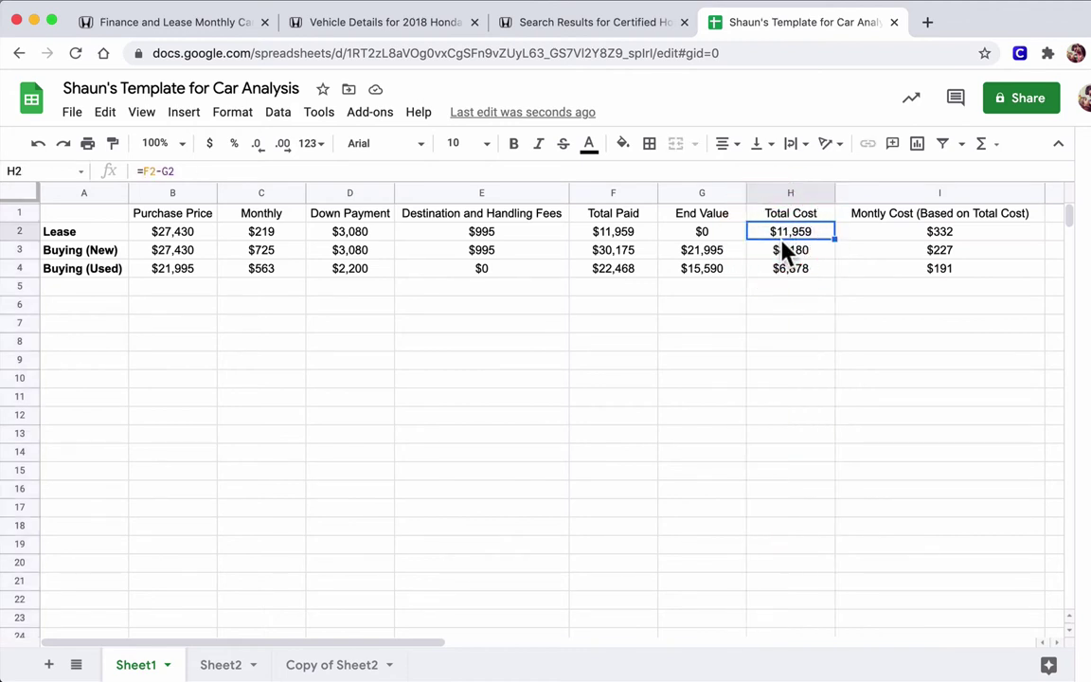
click(785, 251)
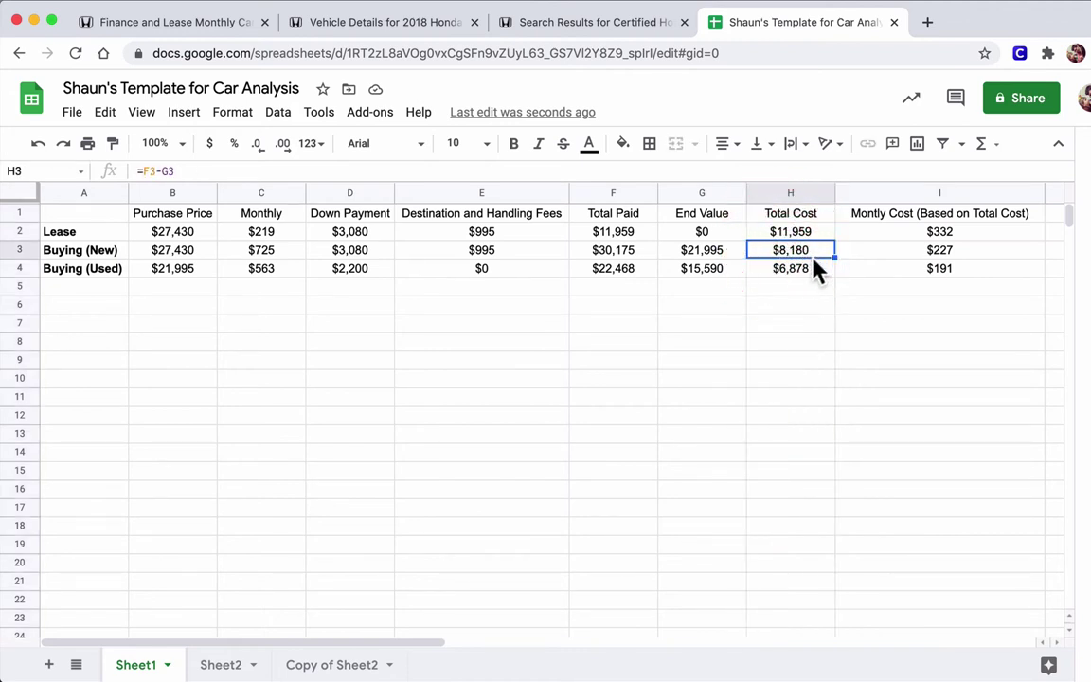
click(805, 272)
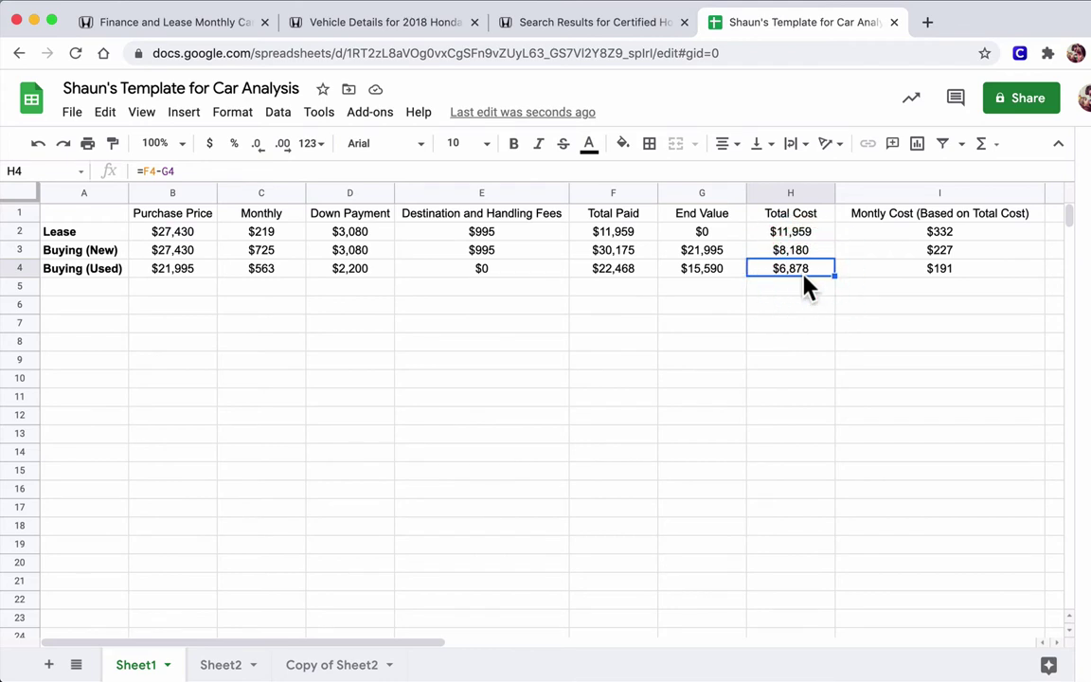
click(874, 236)
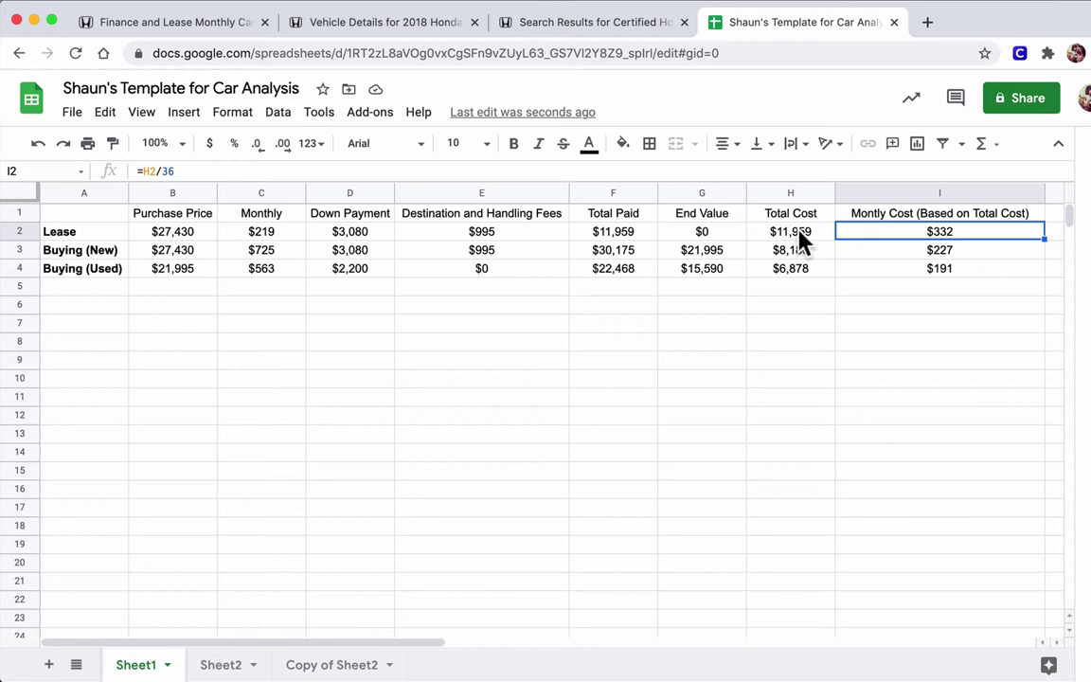
click(864, 252)
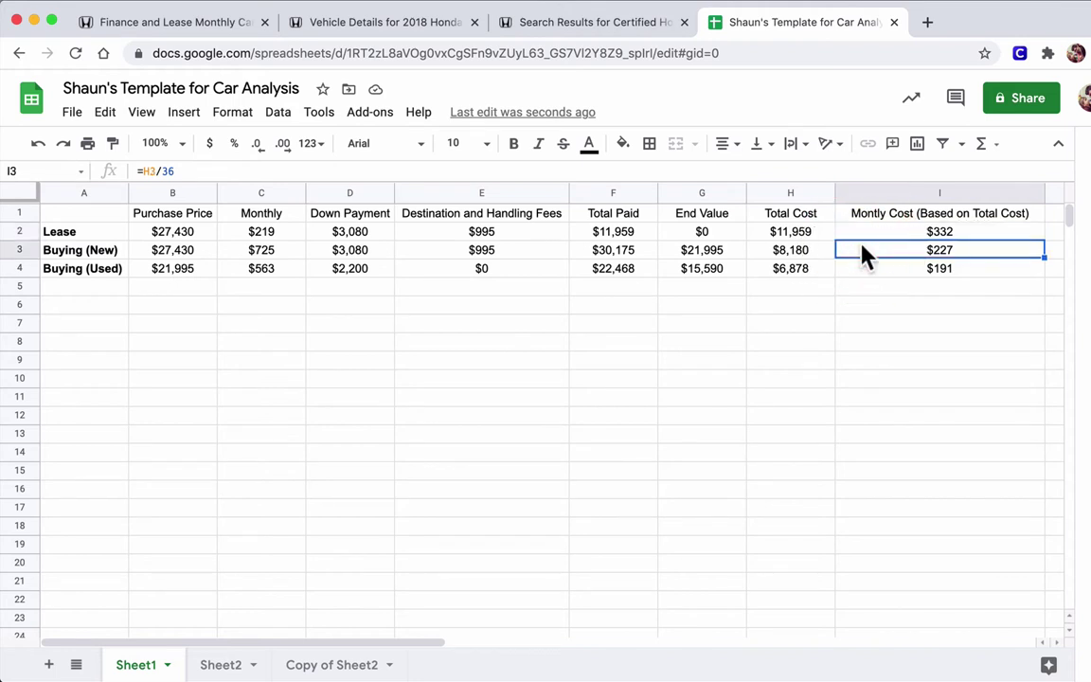
click(804, 248)
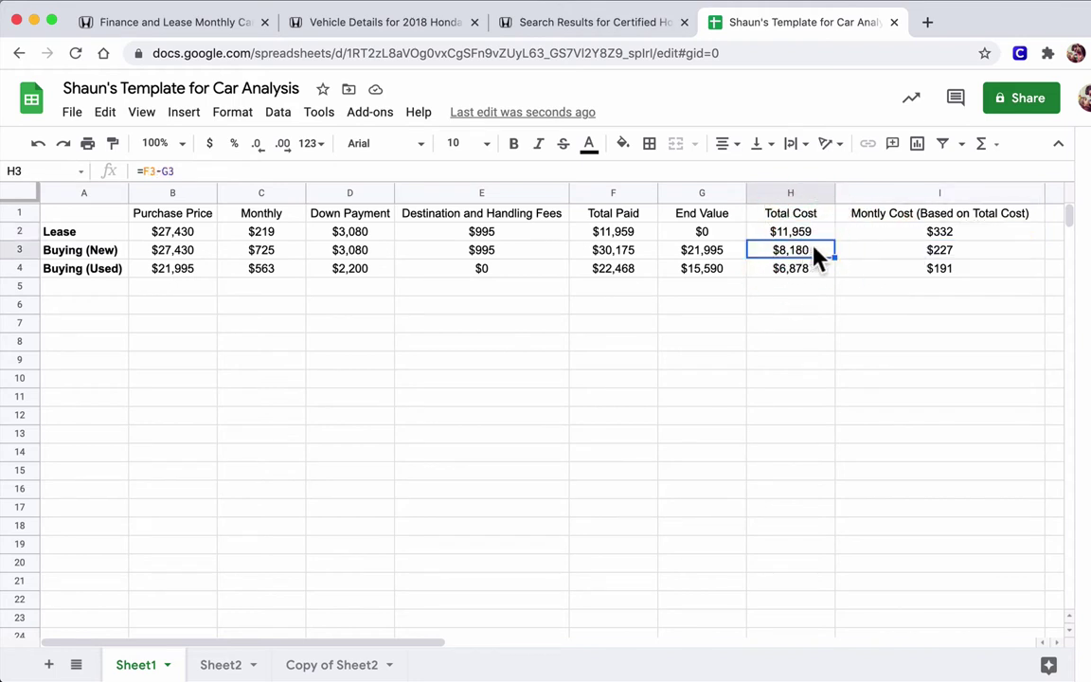
click(866, 274)
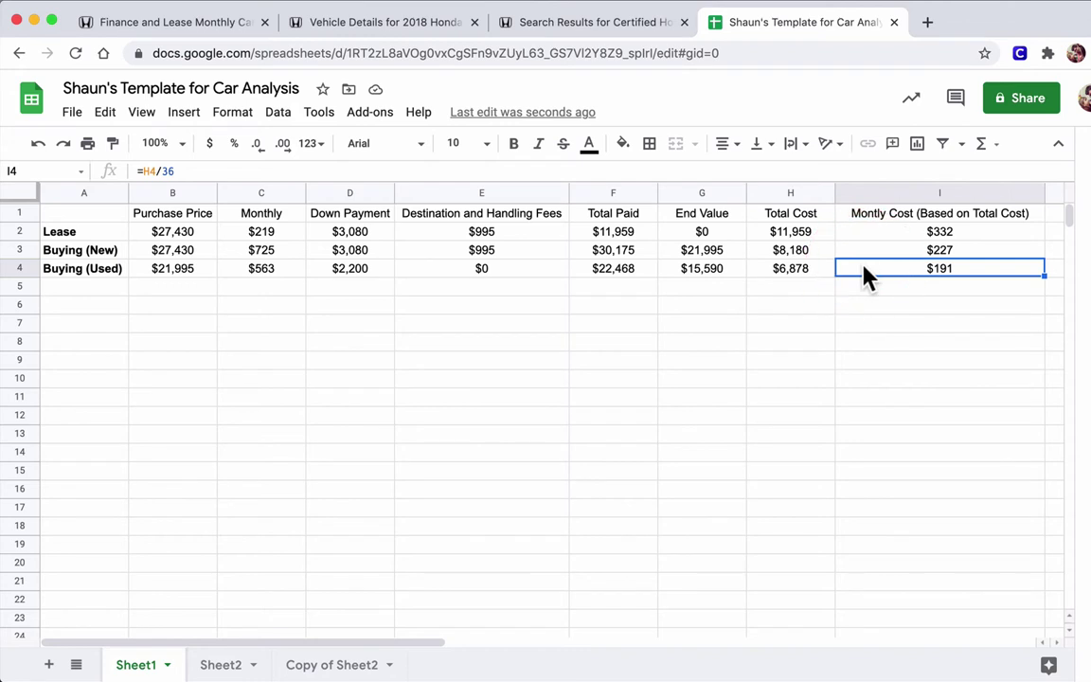
click(803, 279)
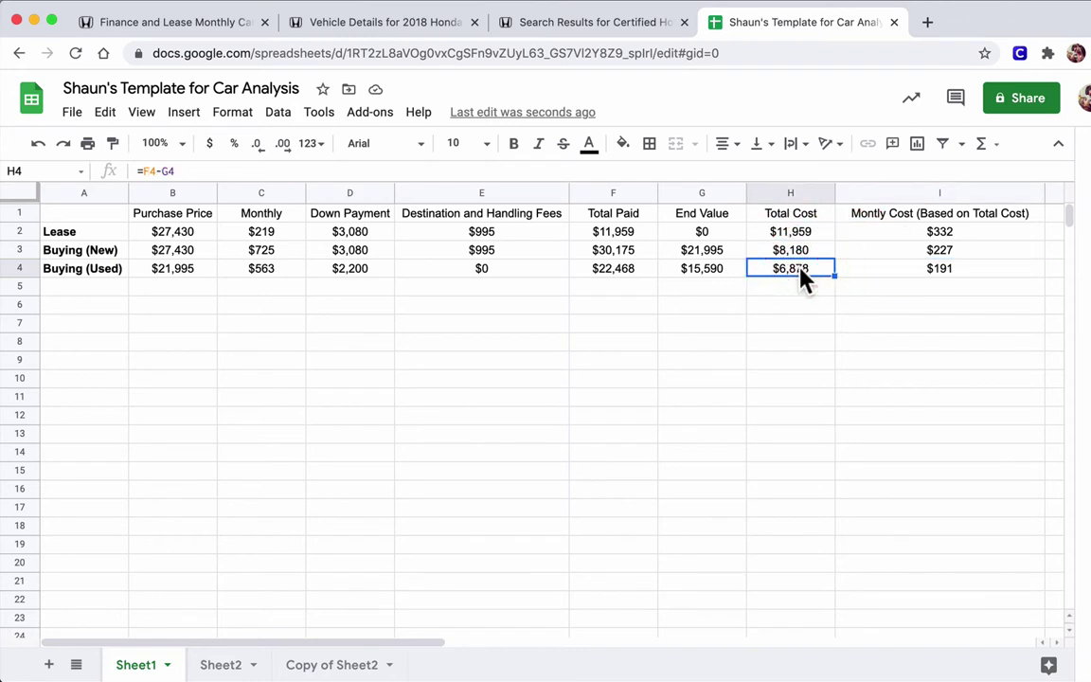
click(894, 270)
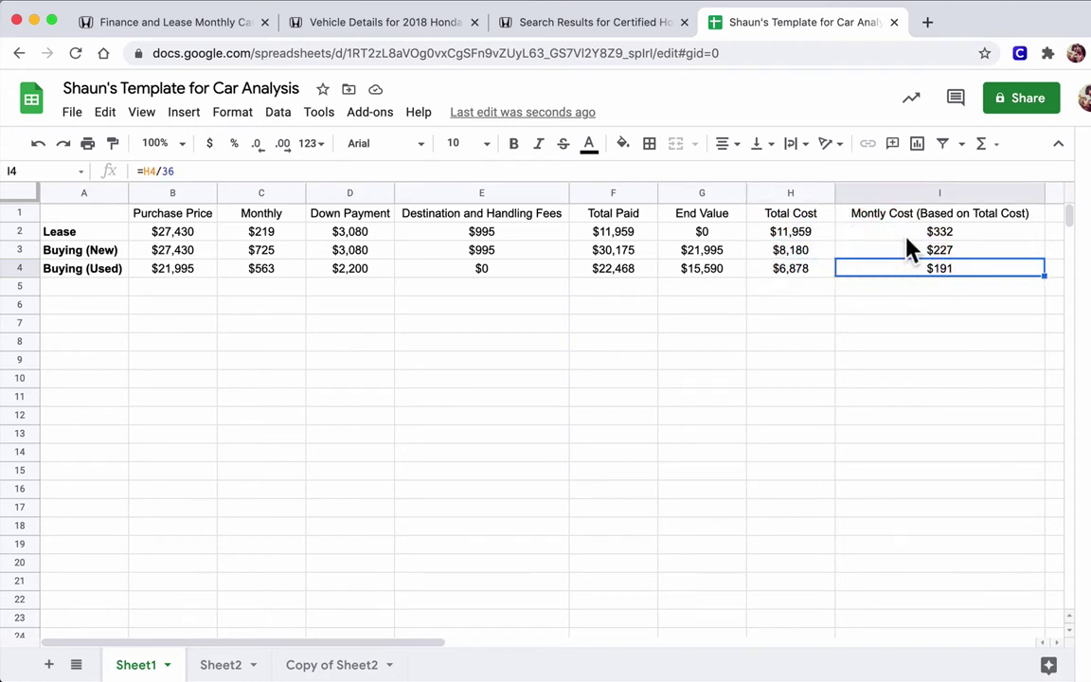
drag(908, 232, 908, 271)
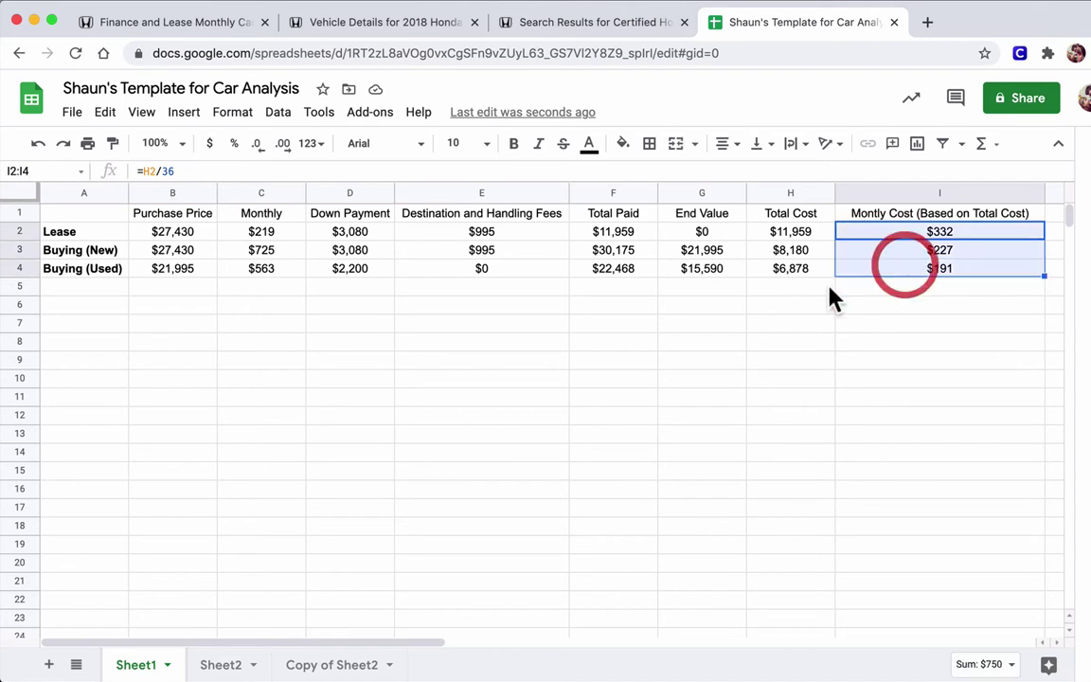
- Rename the Copy of Sheet2 tab to Sheet3
click(298, 662)
right_click(311, 663)
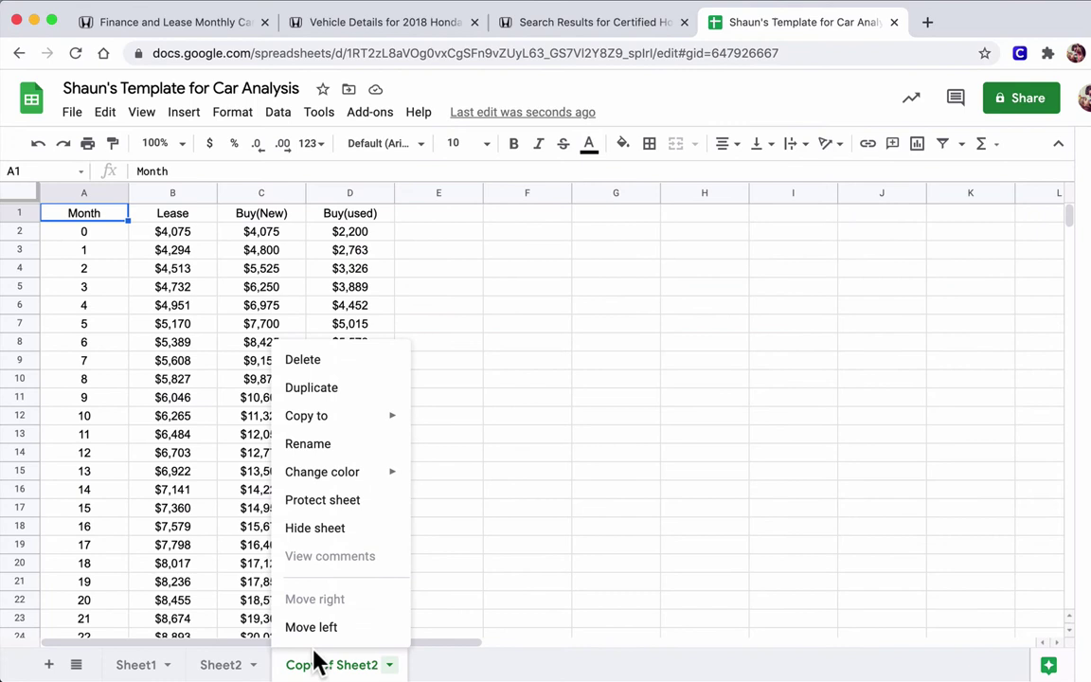
click(312, 443)
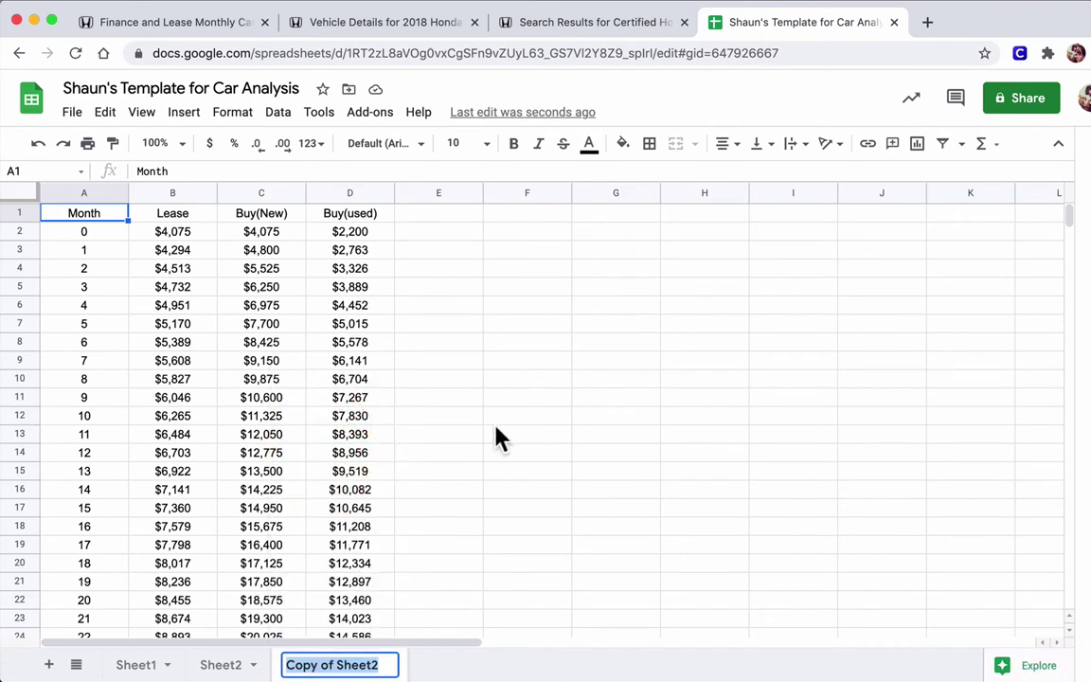
text(Sheet3)
key(Return)
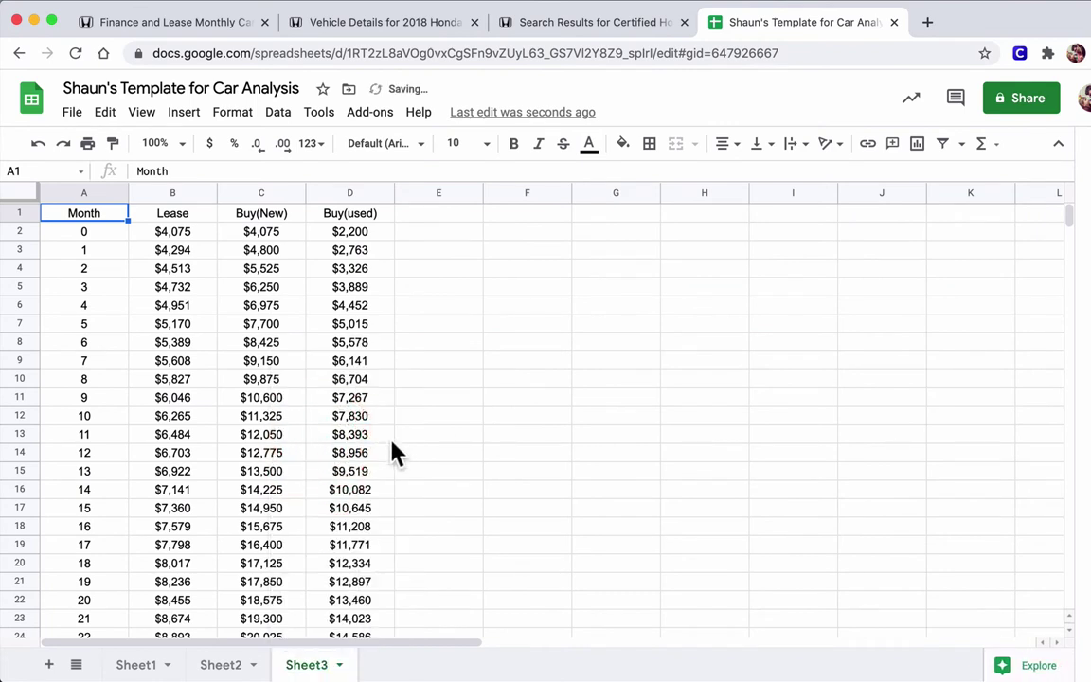
- Clear the Lease, Buy(New) and Buy(used) values from B2:D45 on Sheet3
click(166, 237)
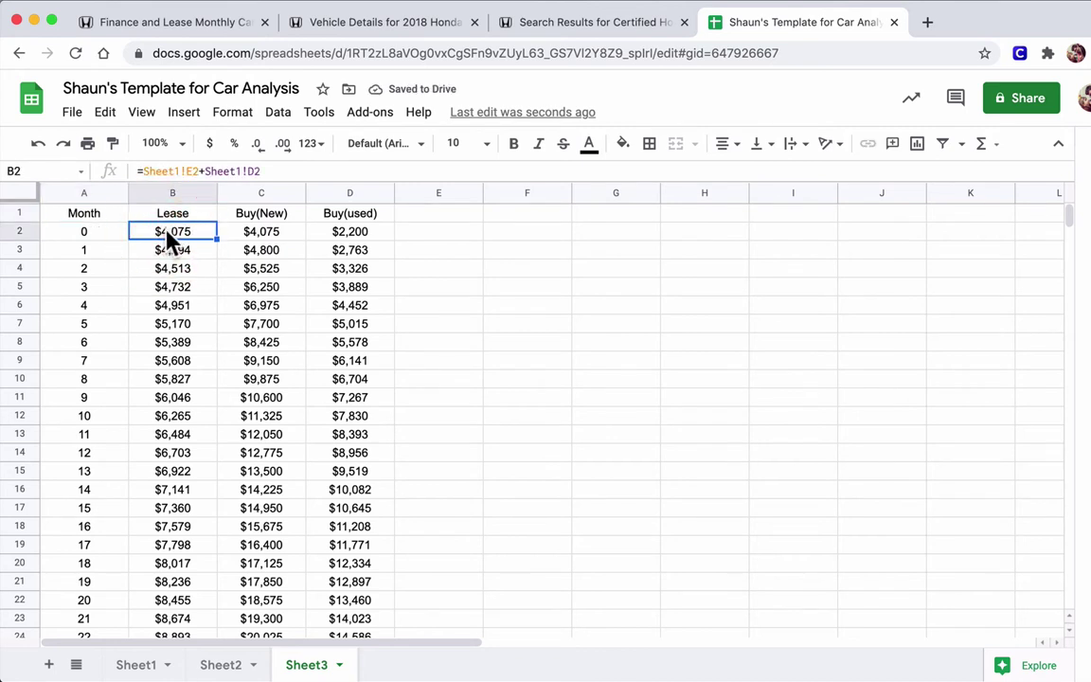
click(256, 239)
click(336, 239)
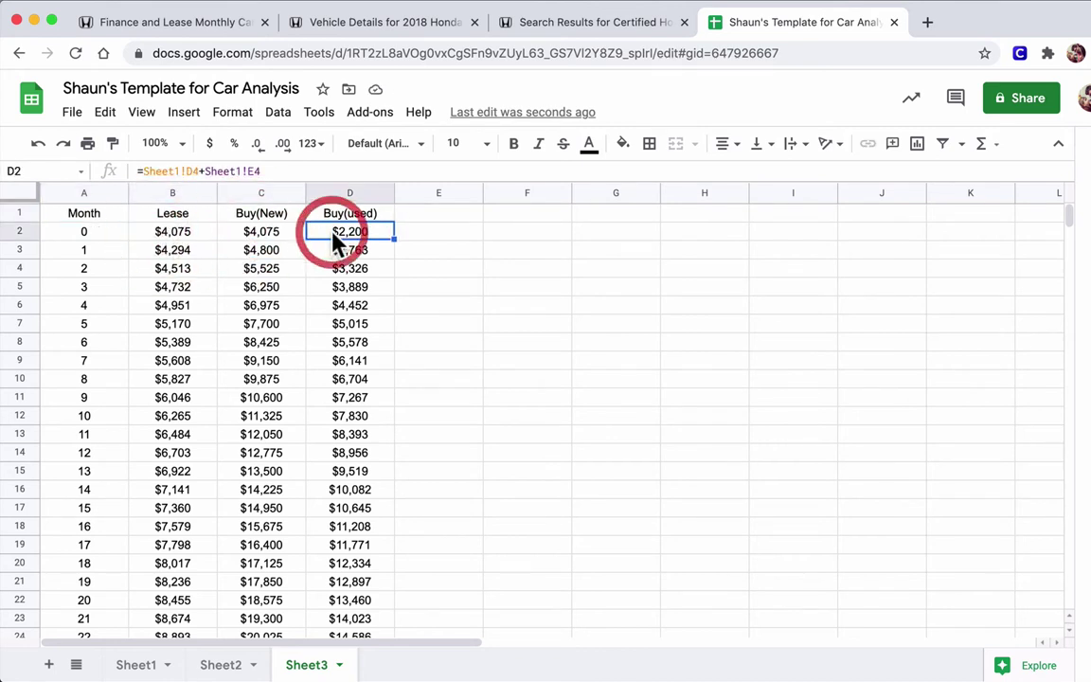
click(192, 237)
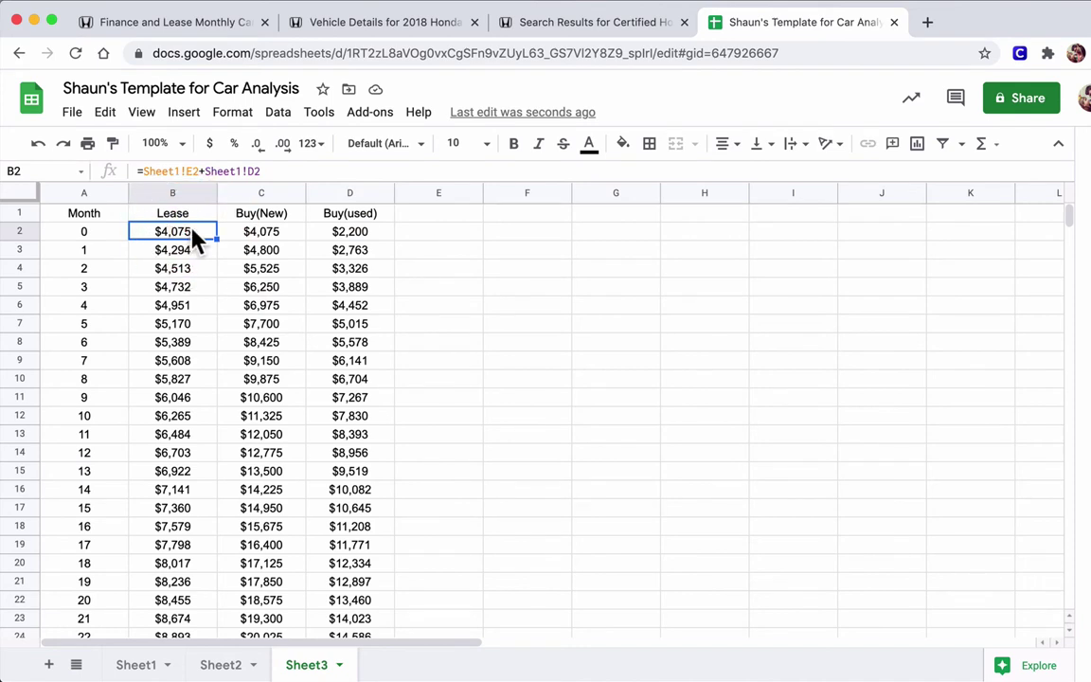
key(shift+Right)
key(shift+Right)
key(shift+Down)
key(shift+Down)
key(shift+Down)
key(shift+Down)
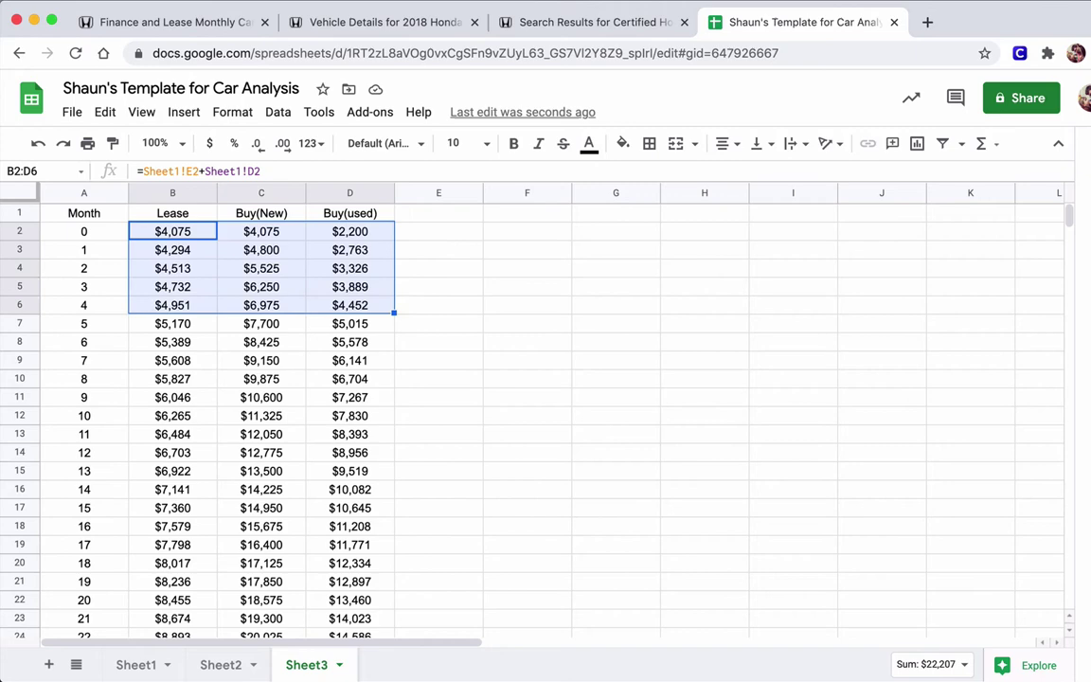
key(shift+Down)
key(shift+Down)
key(shift+Down)
key(shift+Down)
key(shift+Down)
key(shift+Down)
key(shift+Down)
key(shift+Down)
key(shift+Down)
key(shift+Down)
key(shift+Down)
key(shift+Down)
key(shift+Down)
key(shift+Down)
key(shift+Down)
key(shift+Down)
key(shift+Down)
key(shift+Down)
key(shift+Down)
key(shift+Down)
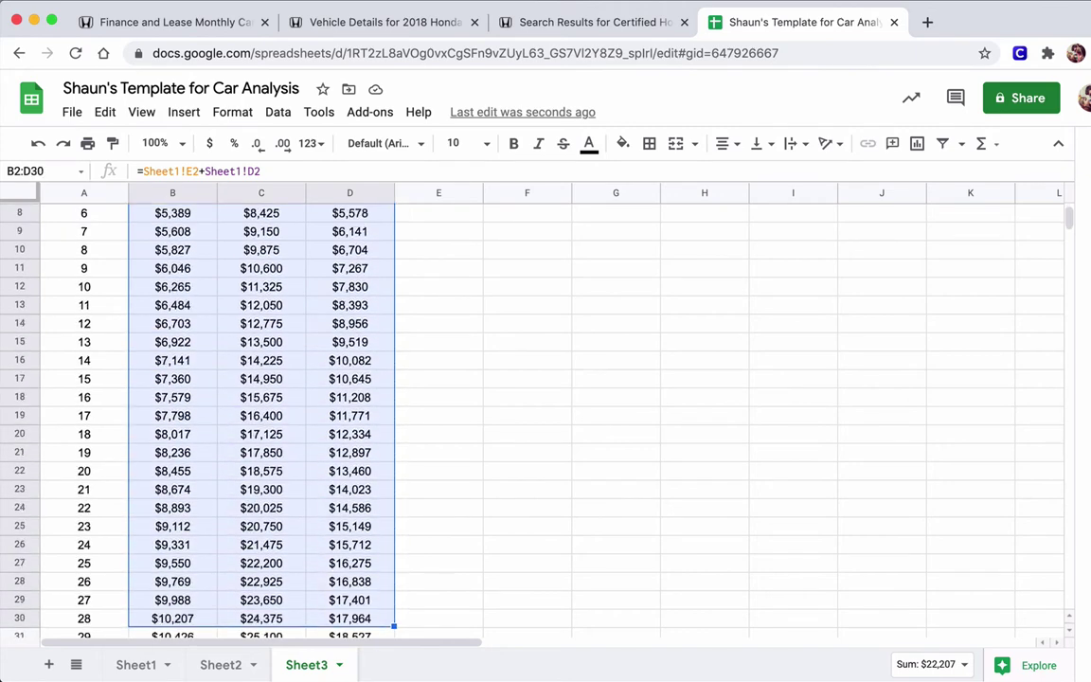
key(shift+Down)
key(shift+Down)
key(shift+Down)
key(shift+Down)
key(shift+Down)
key(shift+Down)
key(shift+Down)
key(shift+Down)
key(shift+Down)
key(shift+Down)
key(shift+Down)
key(shift+Down)
key(shift+Down)
key(shift+Down)
key(shift+Down)
key(Delete)
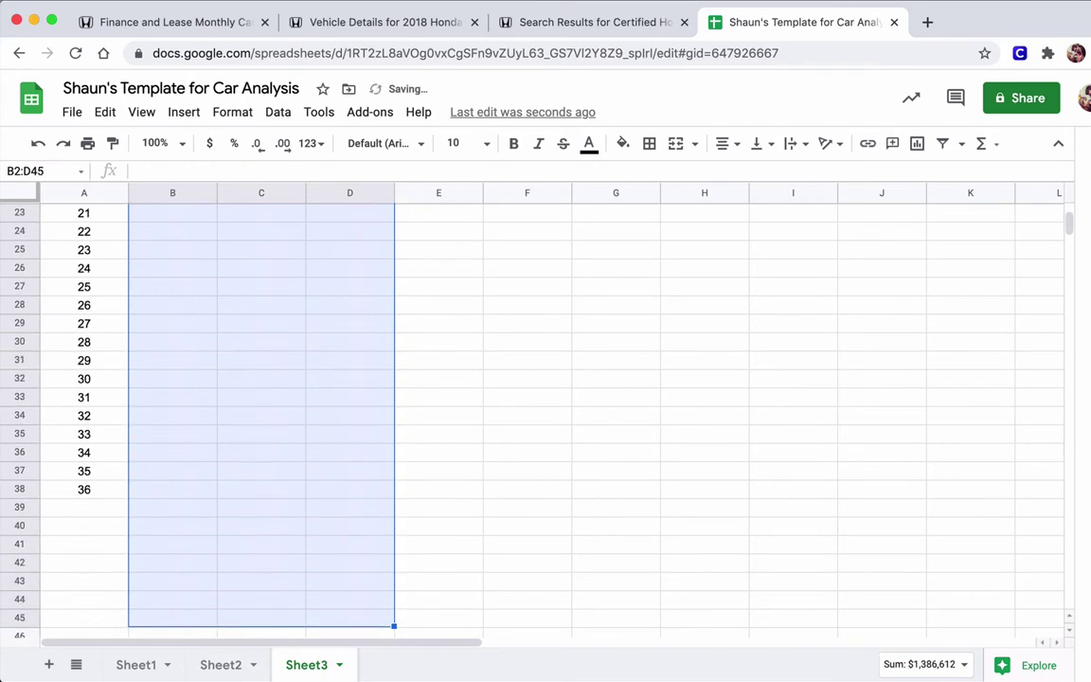
scroll(112, 377, up, 8)
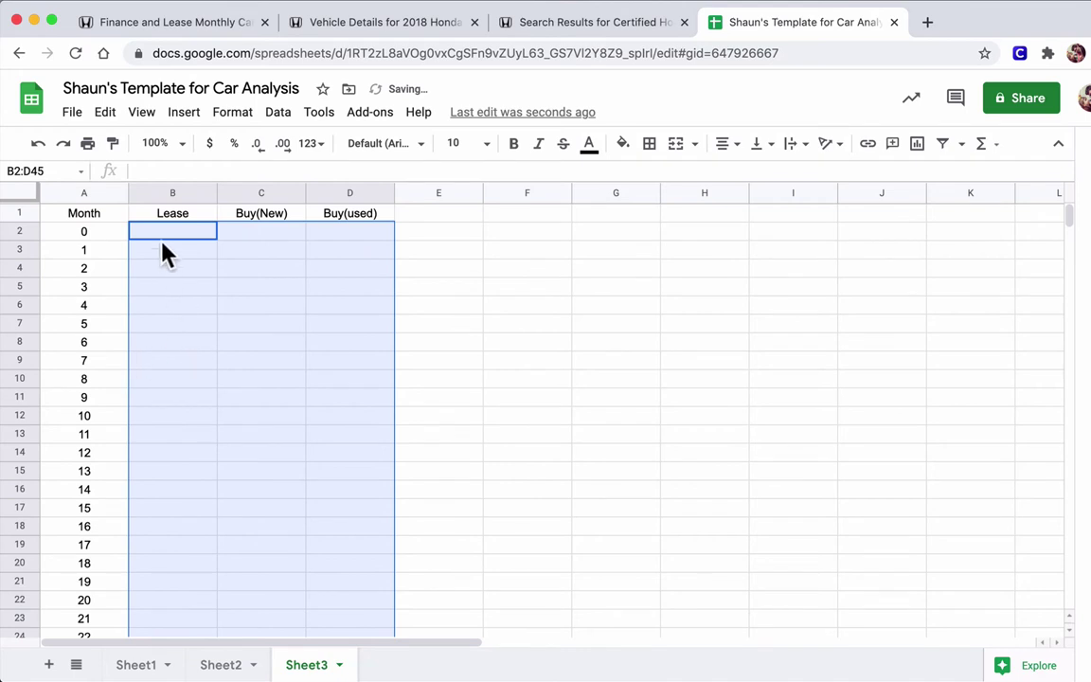
click(163, 235)
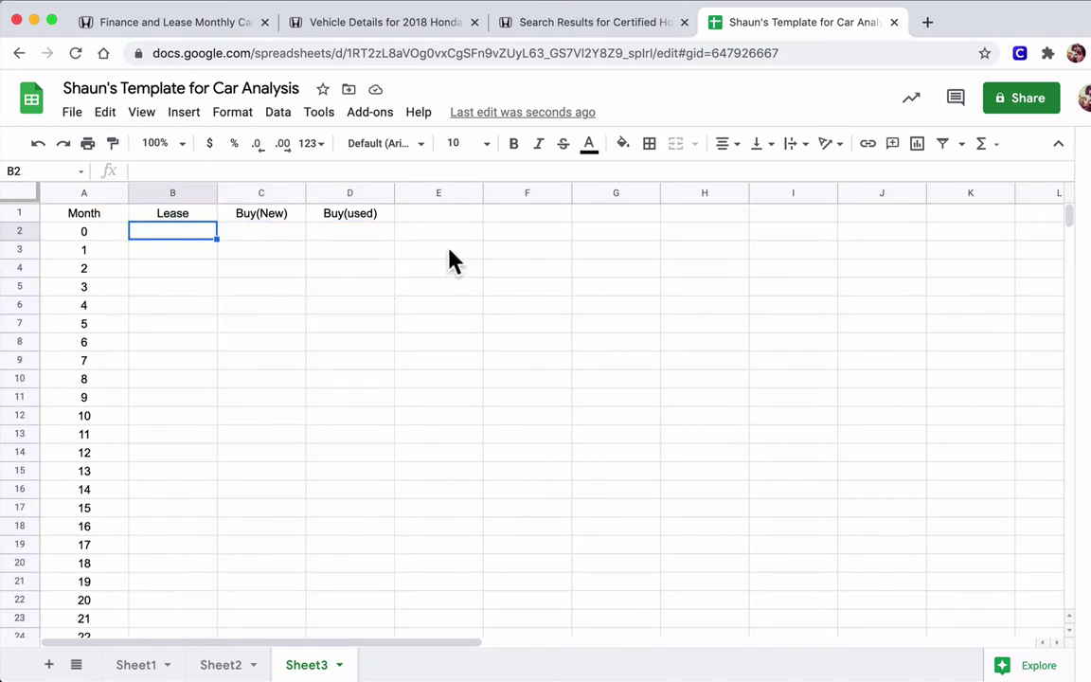
- Link the month-0 row to Sheet1's monthly costs: Lease $332, Buy(New) $227, Buy(used) $191
text(=)
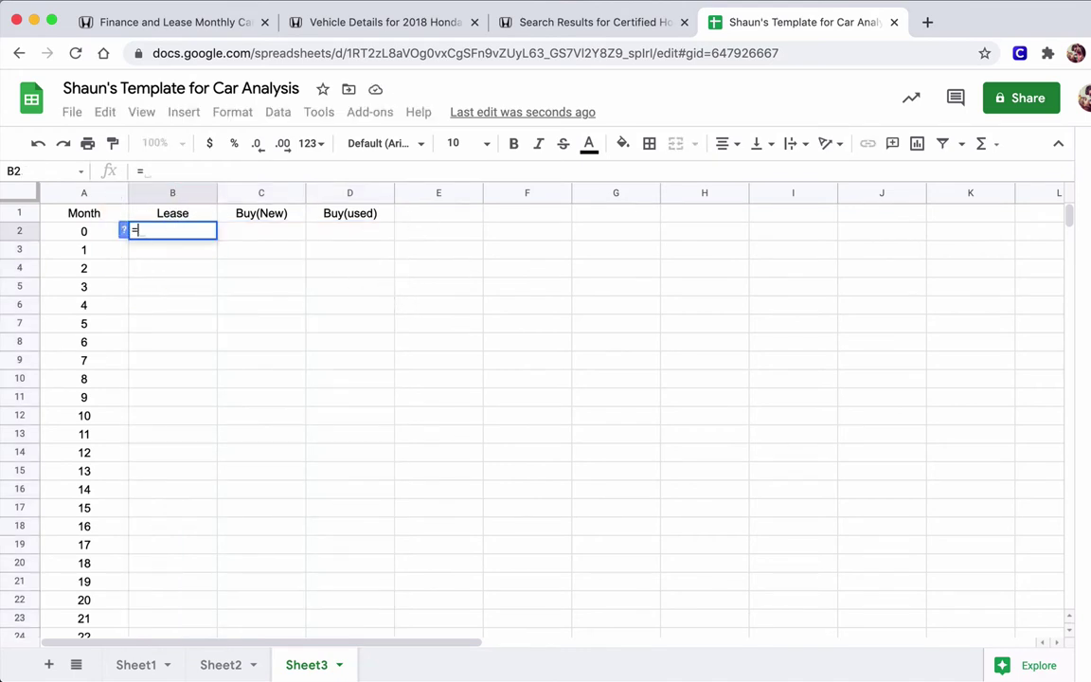
click(135, 664)
click(881, 233)
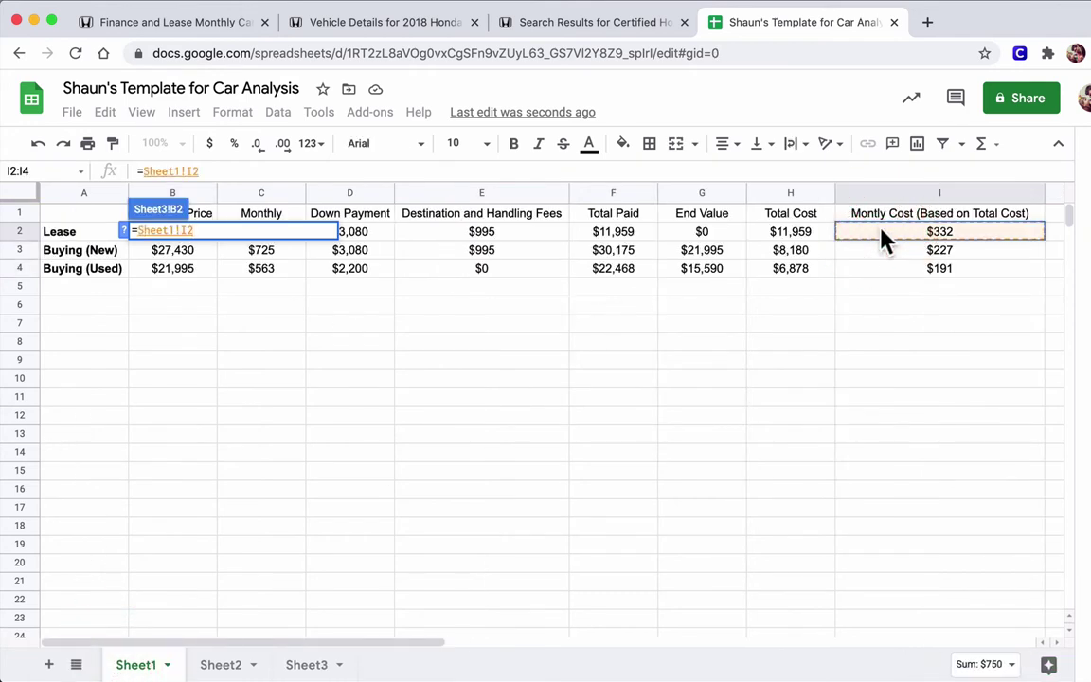
key(Return)
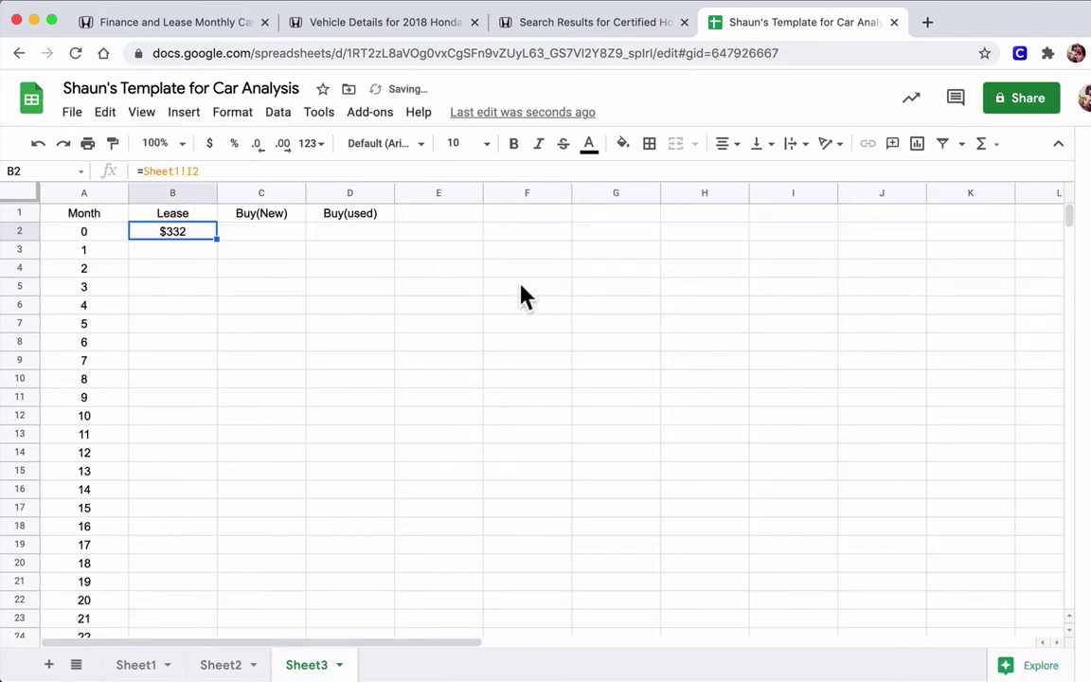
click(258, 233)
text(=)
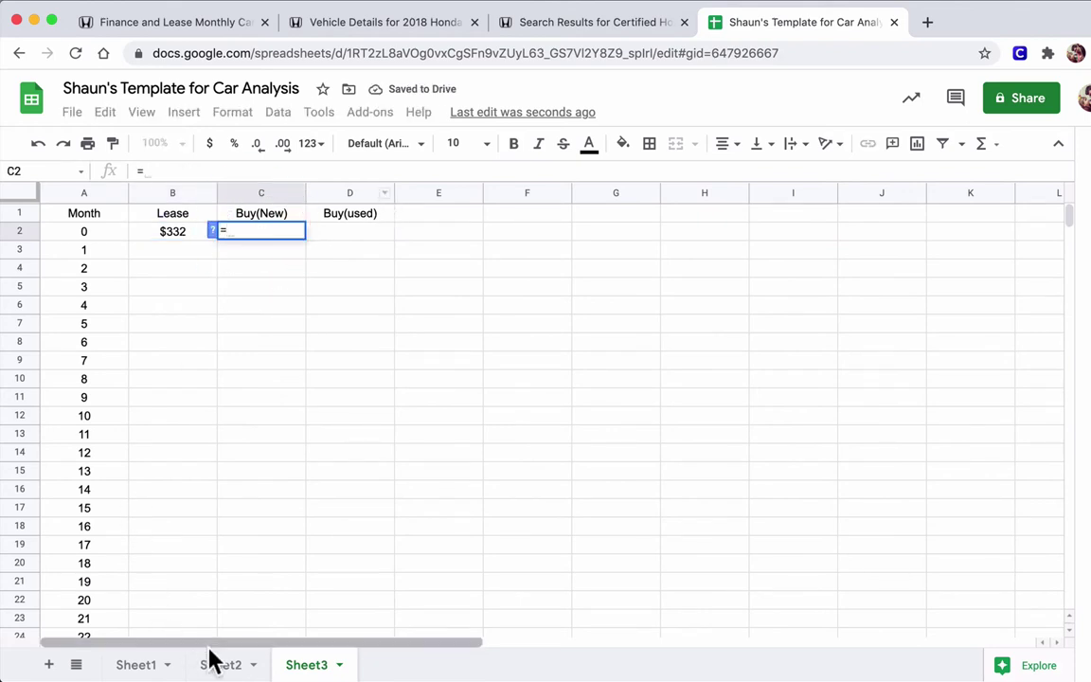
click(138, 667)
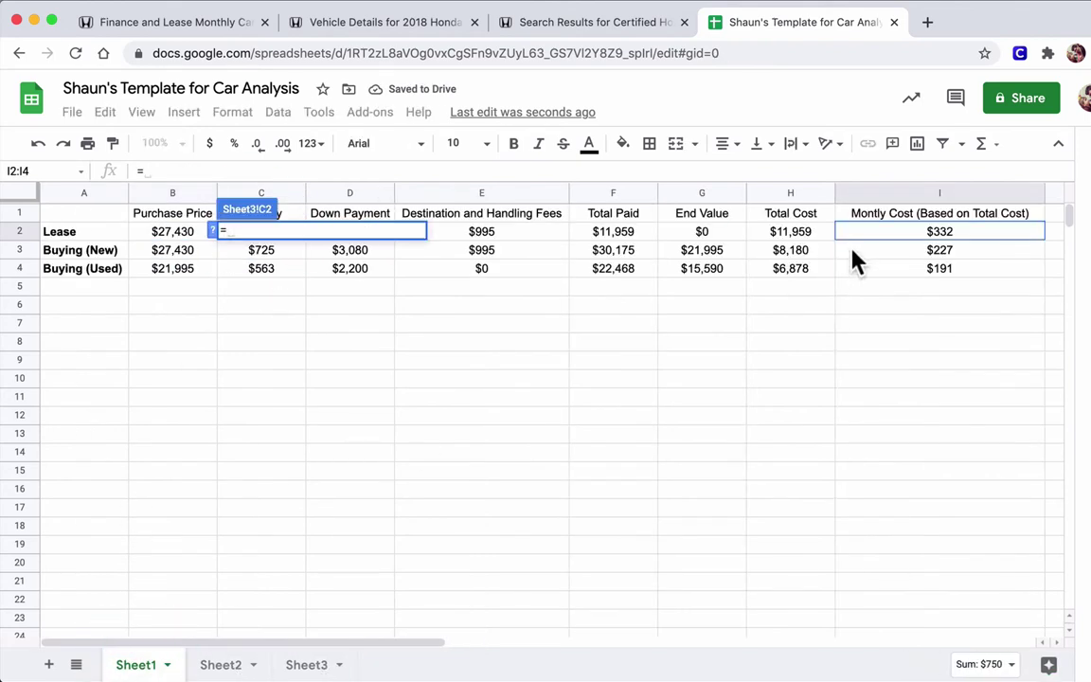
click(890, 253)
key(Return)
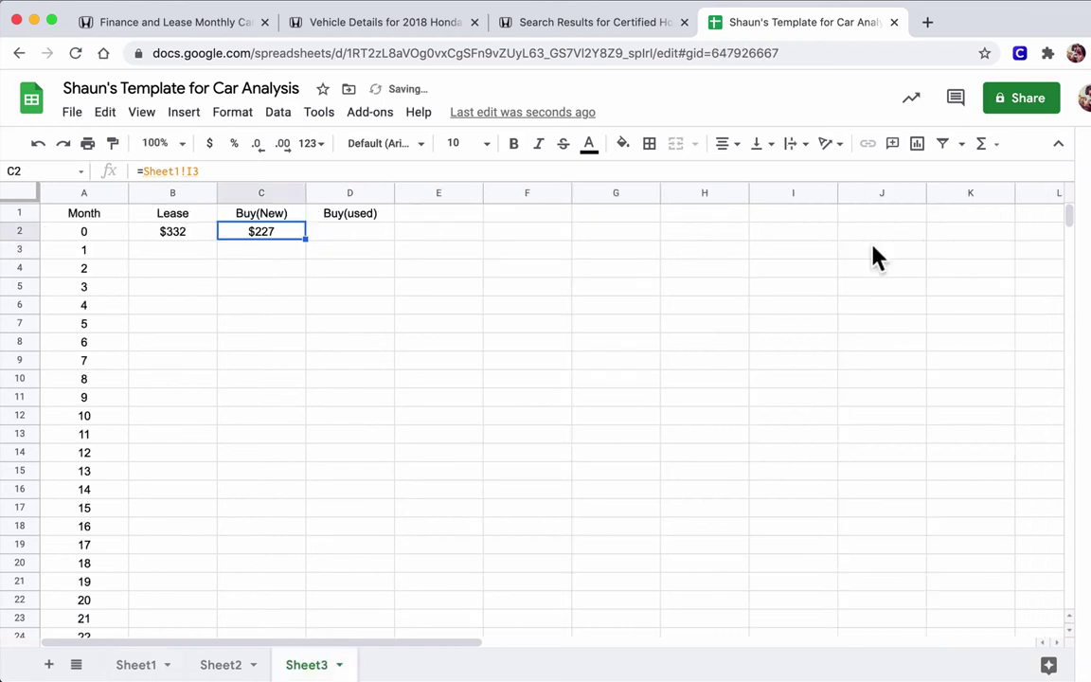
click(327, 231)
text(=)
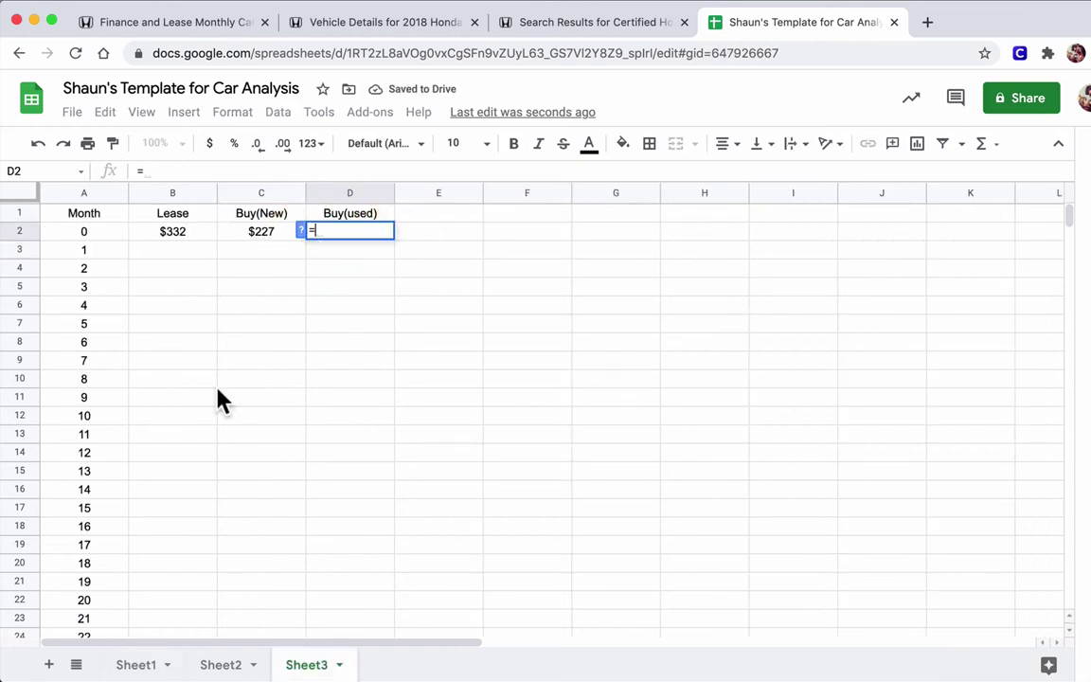
click(138, 663)
click(907, 270)
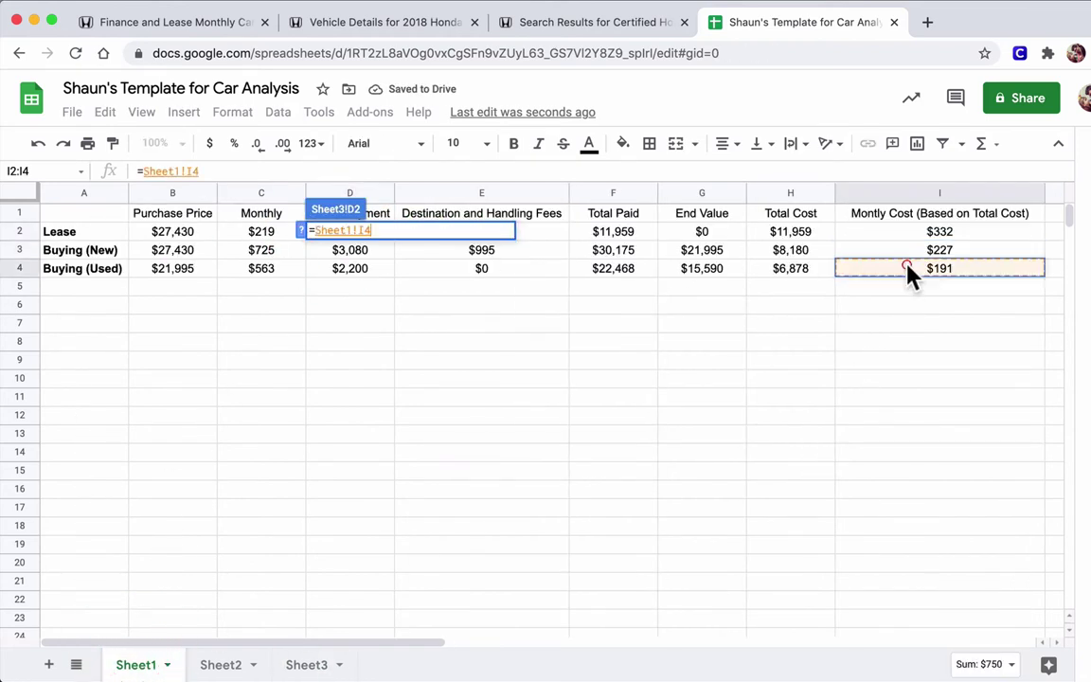
key(Return)
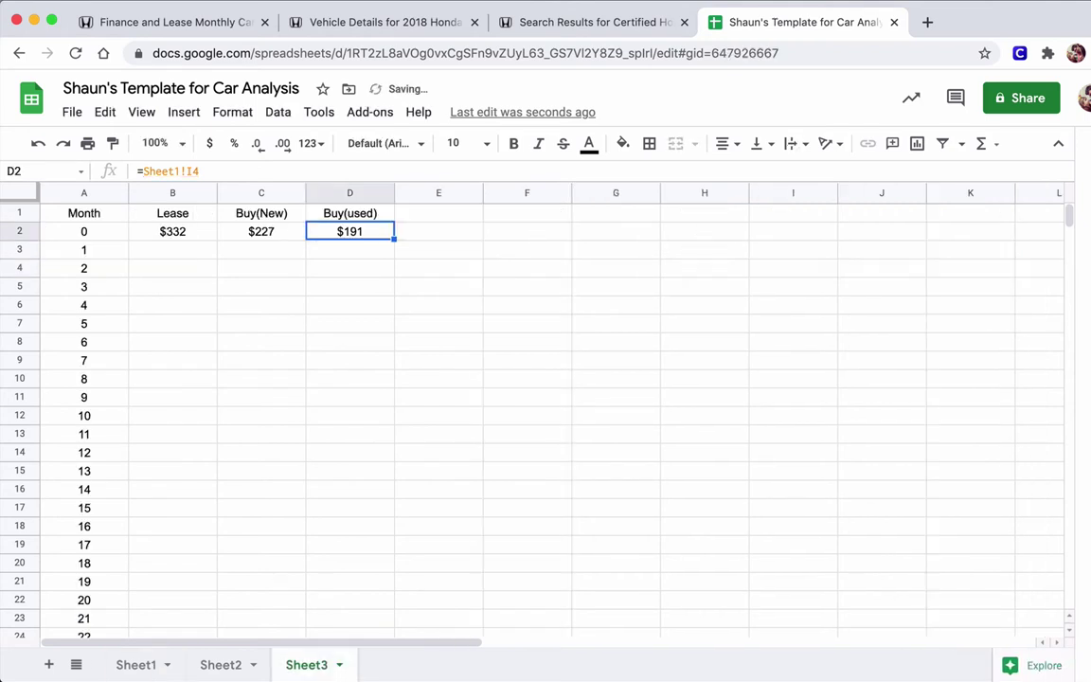
click(172, 237)
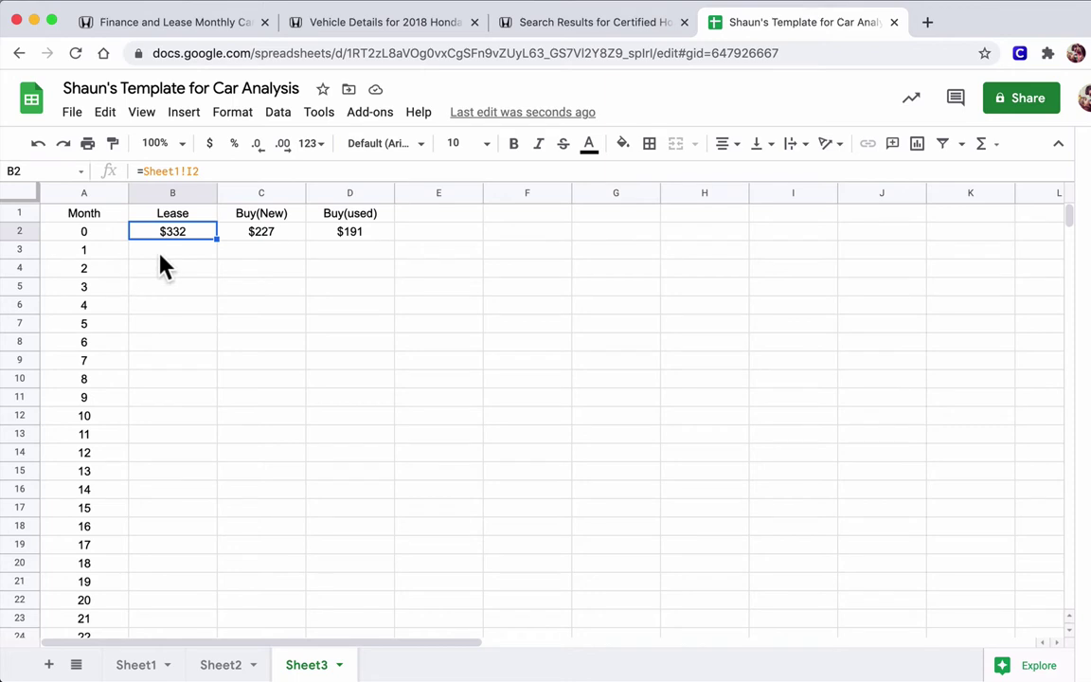
- Row-lock the Sheet1 references in B2, C2 and D2, e.g. =Sheet1!I$2
click(188, 171)
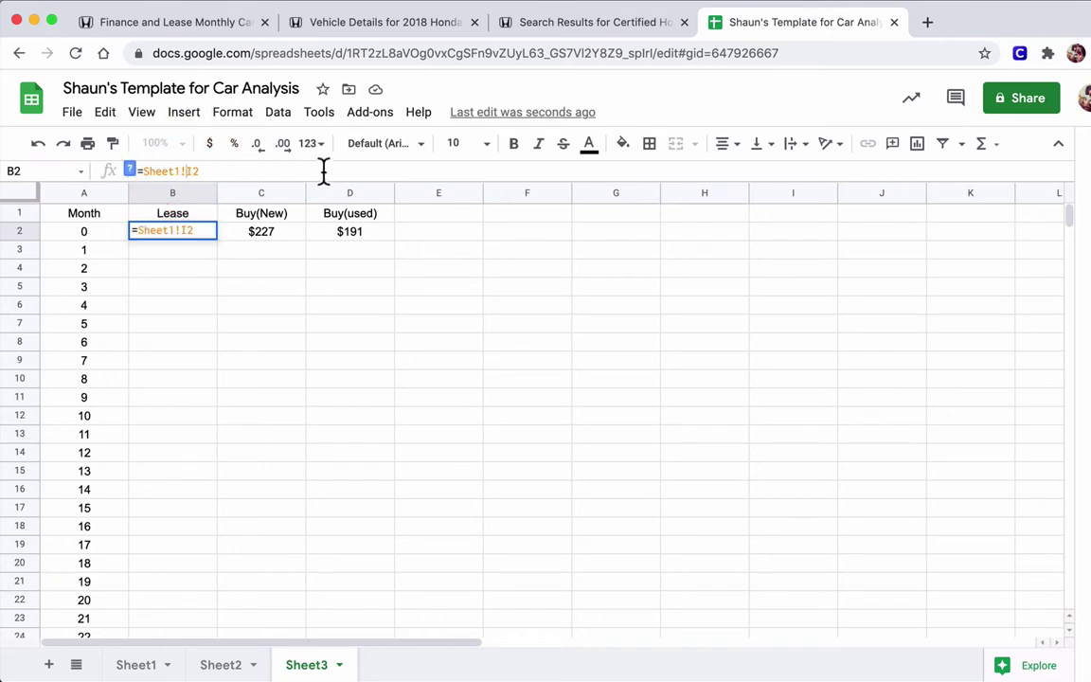
key(Right)
text($)
key(Return)
click(265, 232)
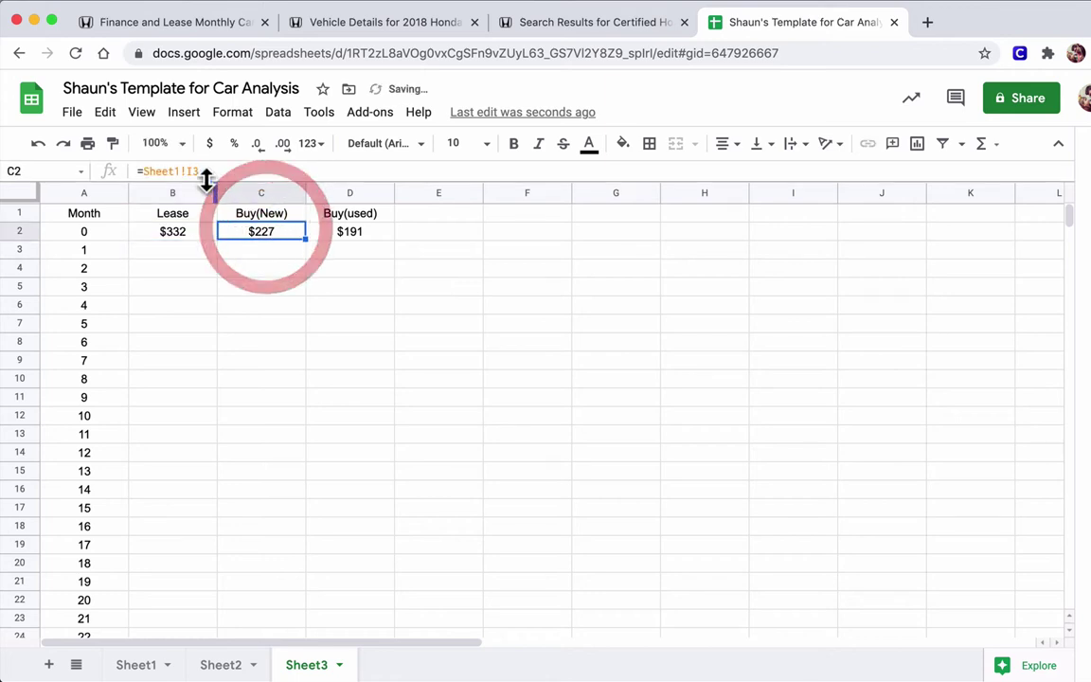
click(189, 171)
text($)
key(Return)
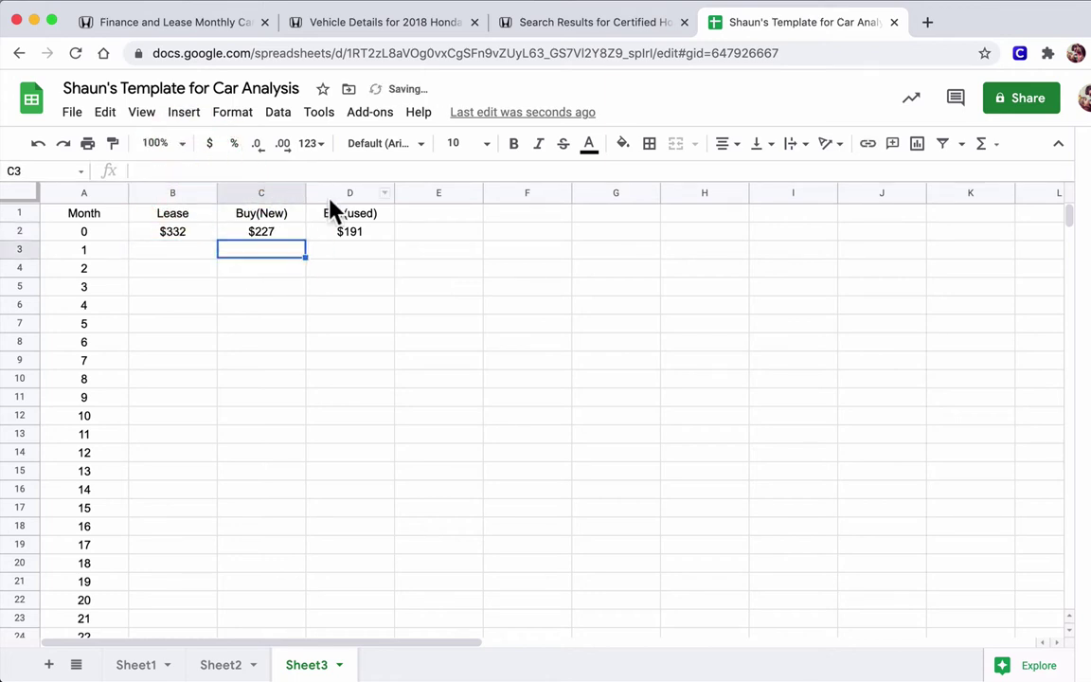
click(348, 234)
click(182, 172)
click(190, 172)
text($4)
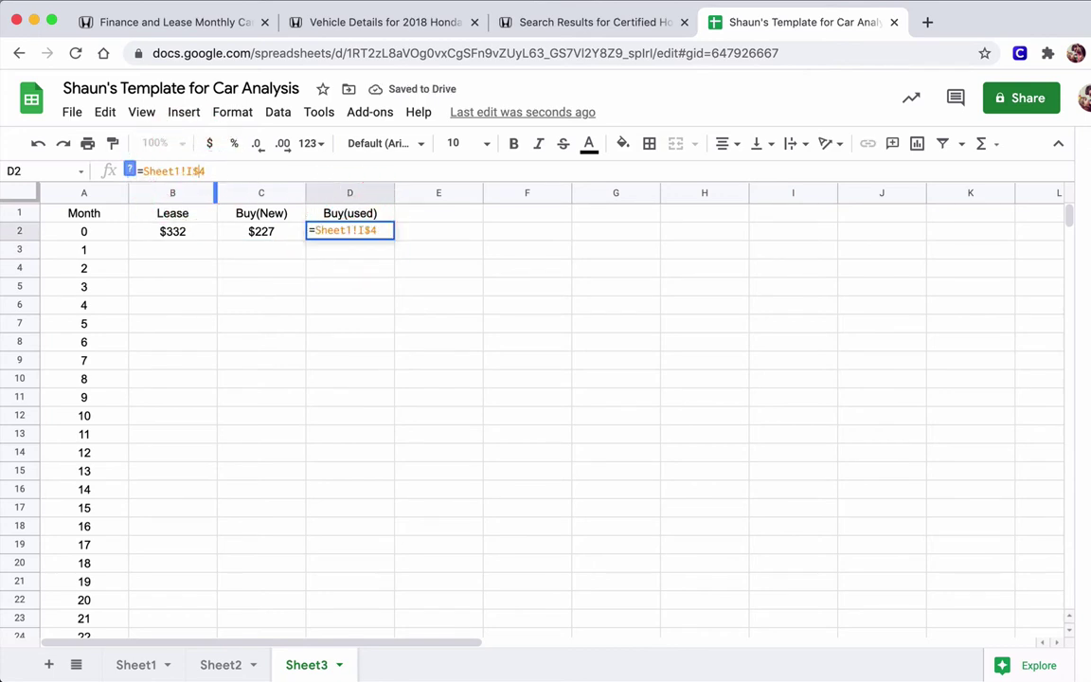
key(Return)
- Trial-fill B2:D2 downward, undo it twice, and recheck the month-0 formulas
click(173, 235)
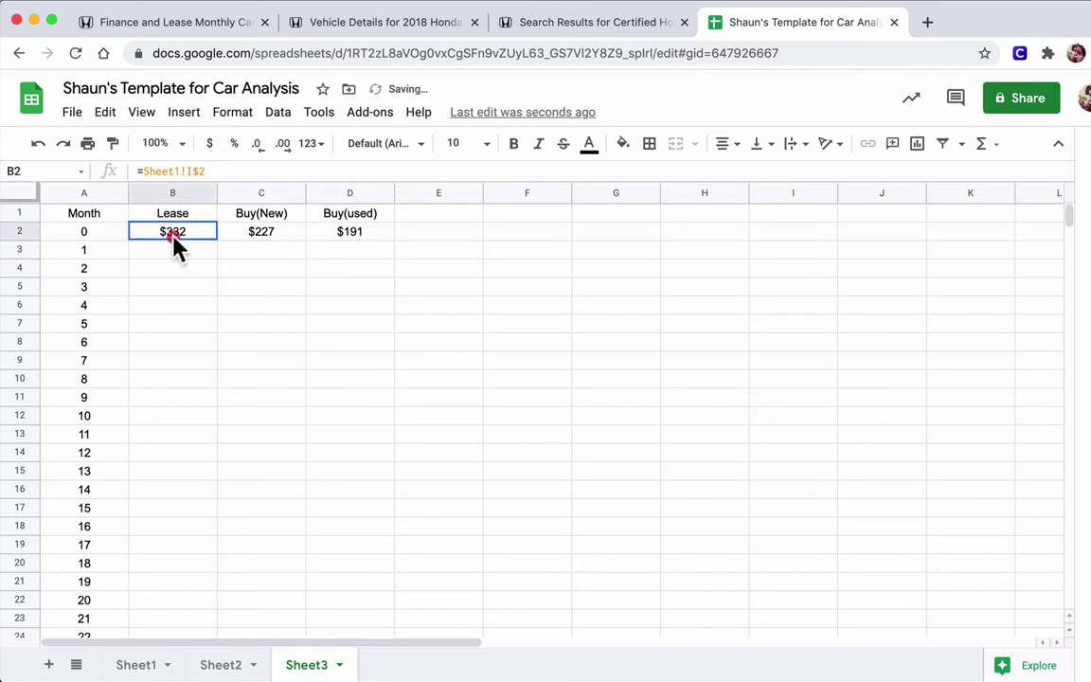
shift+click(333, 235)
drag(393, 242, 382, 458)
key(super+z)
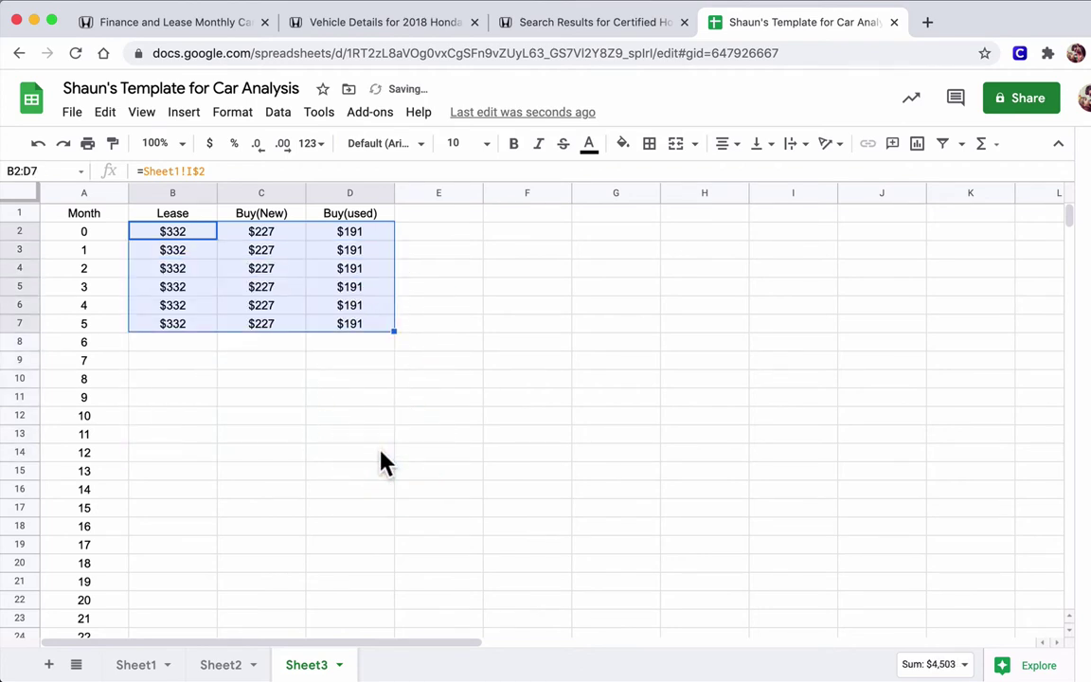
key(super+z)
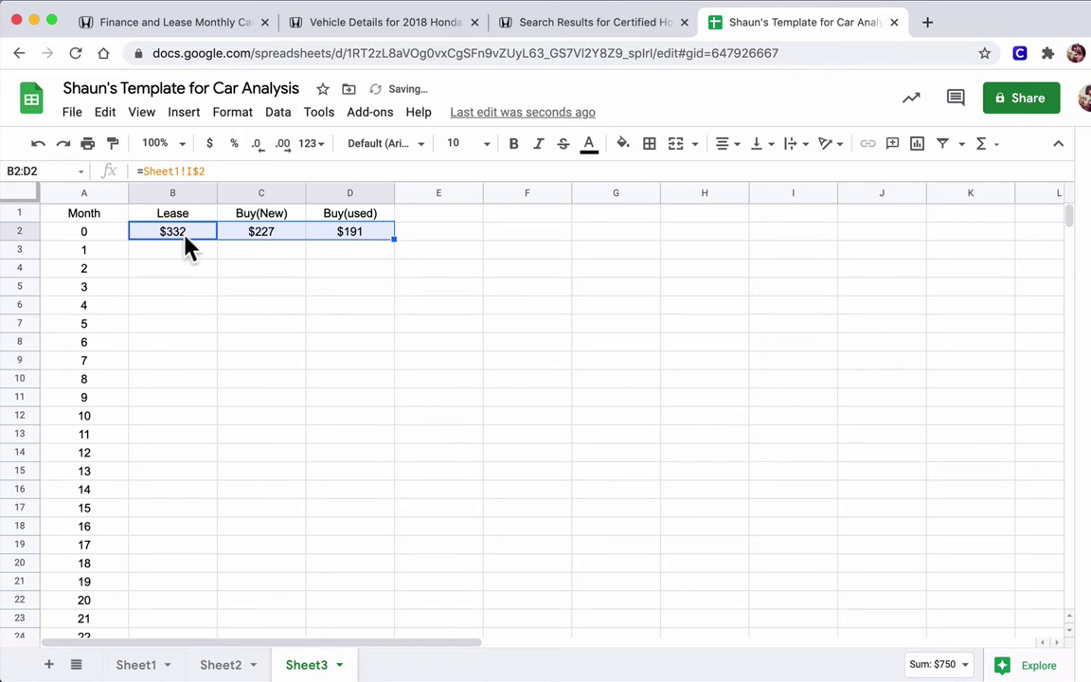
click(260, 234)
click(364, 235)
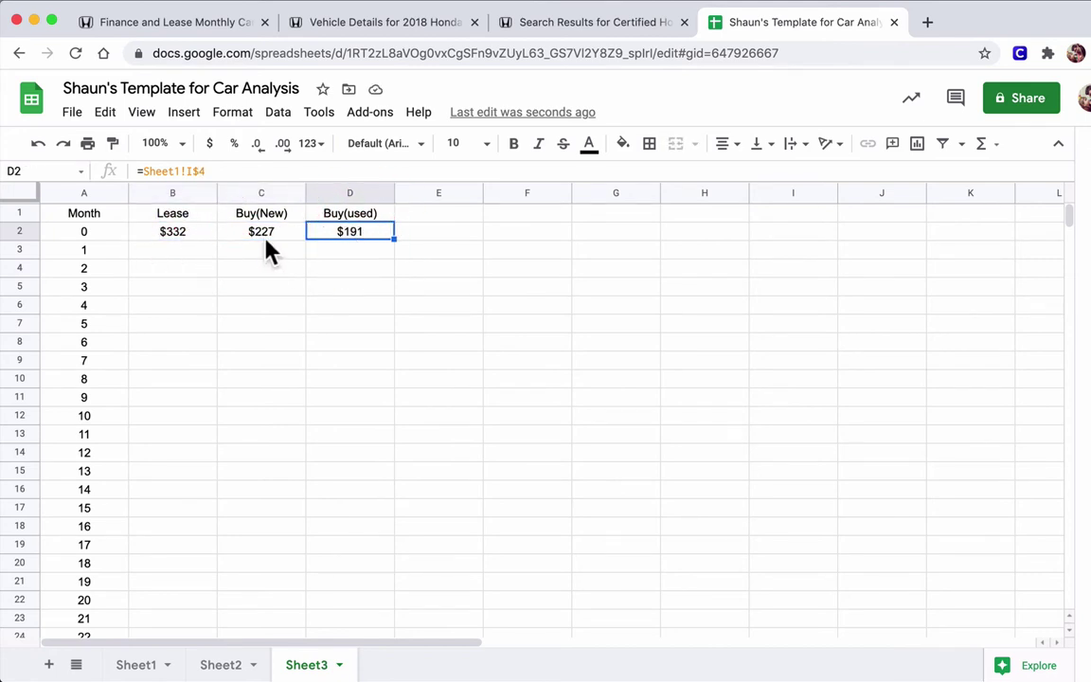
click(203, 232)
- Rewrite B2 so Sheet1's I$2 cost is multiplied by the month in A2
click(212, 172)
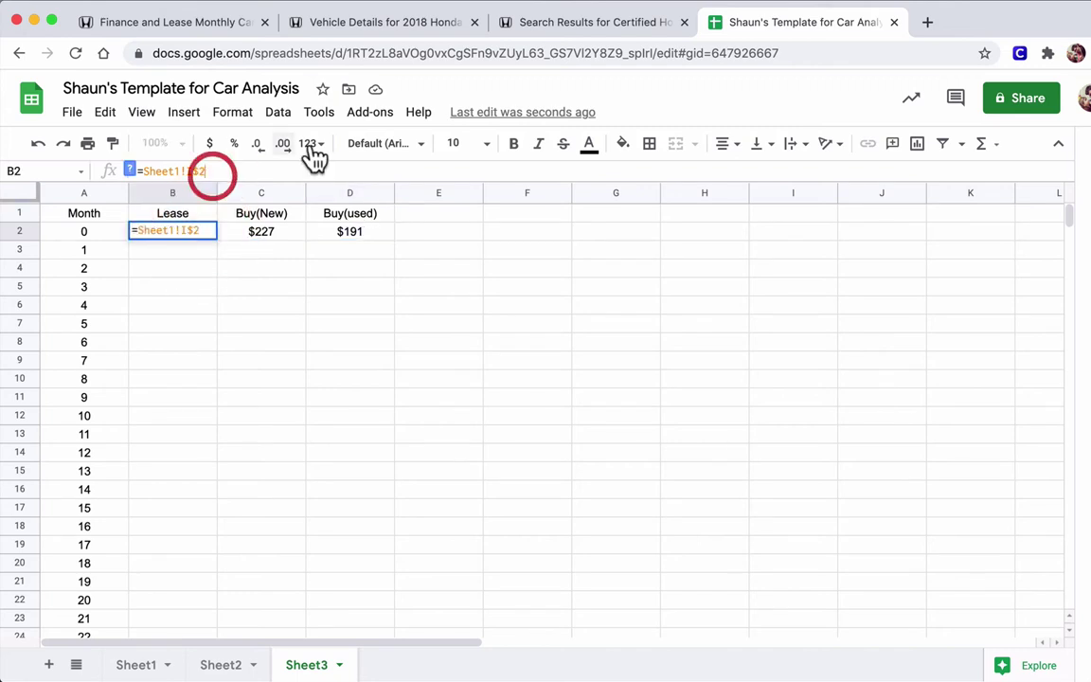
text(*)
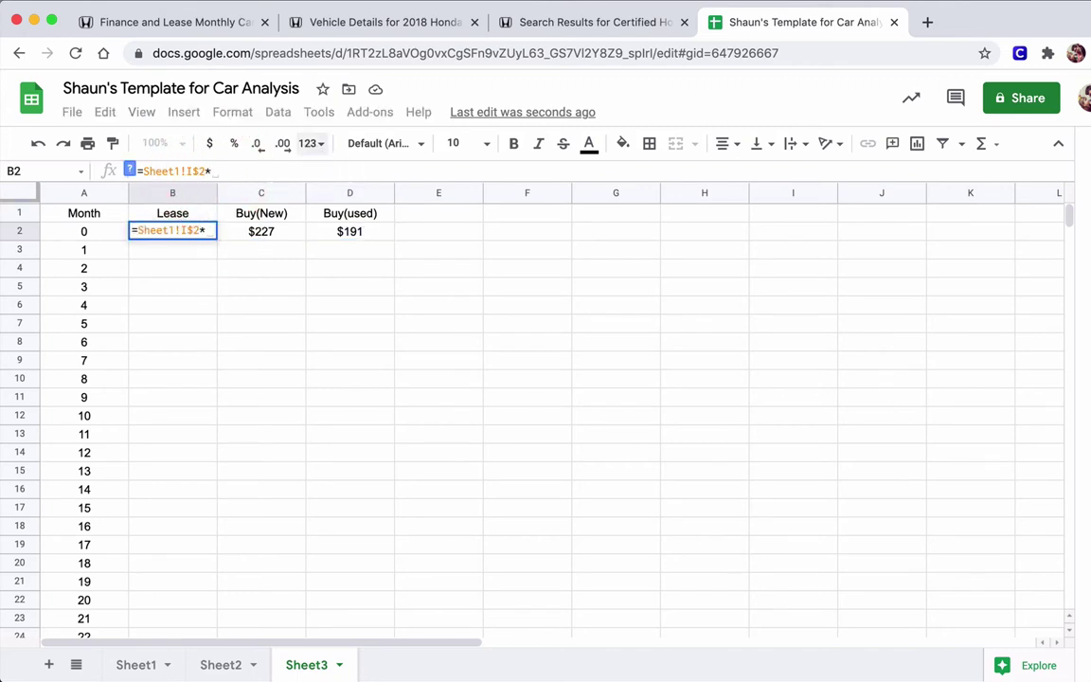
click(110, 234)
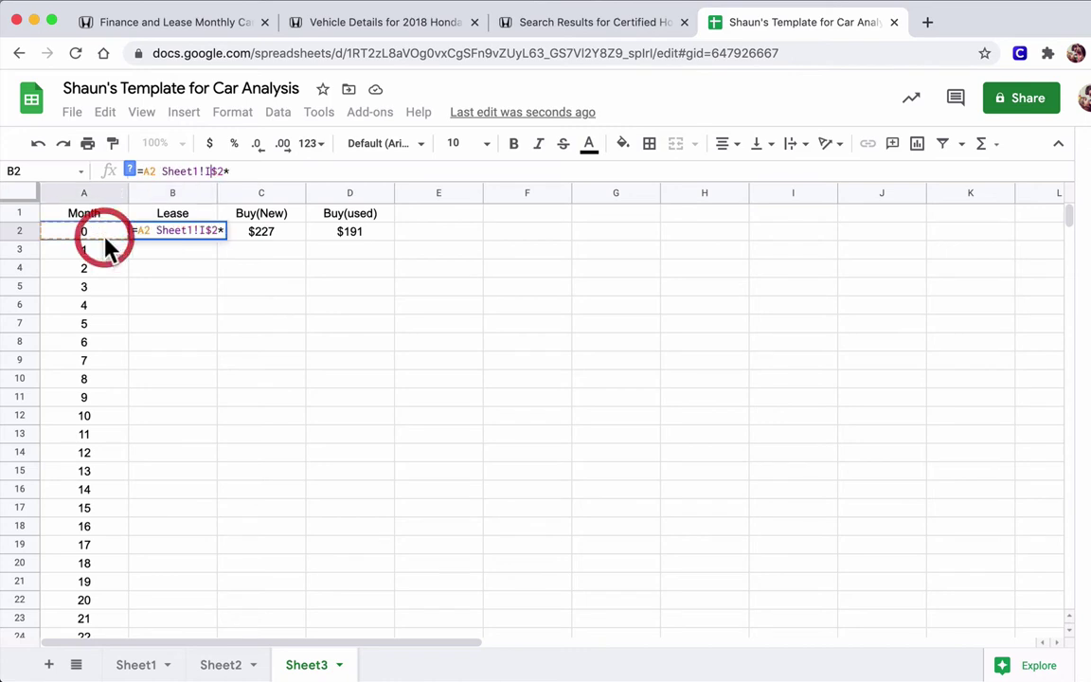
click(227, 150)
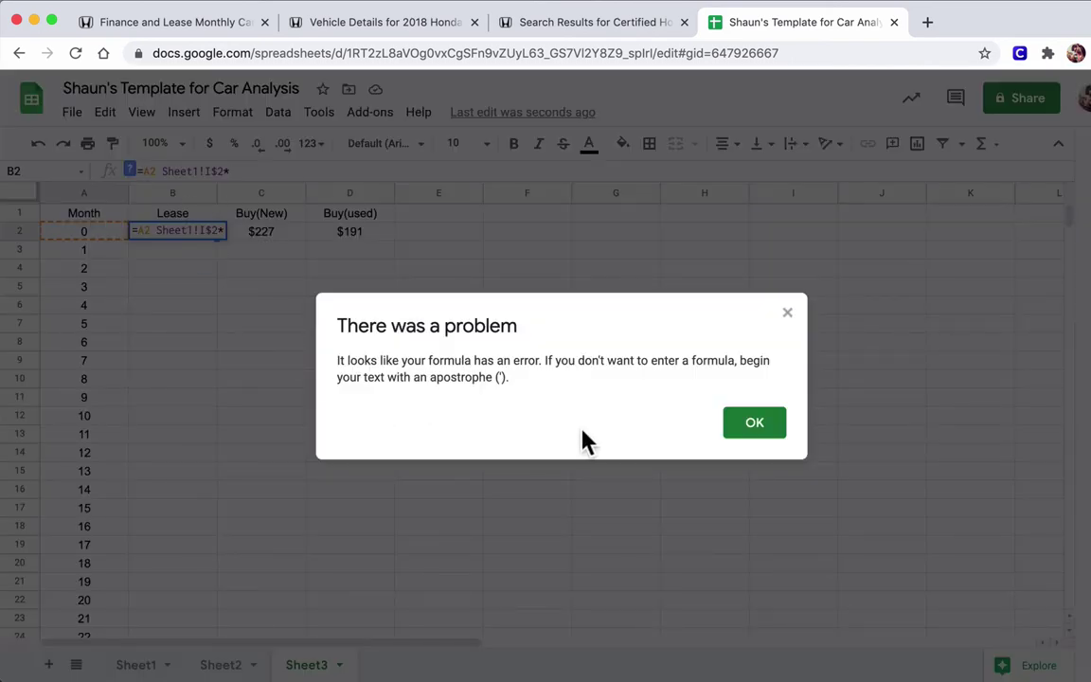
click(754, 425)
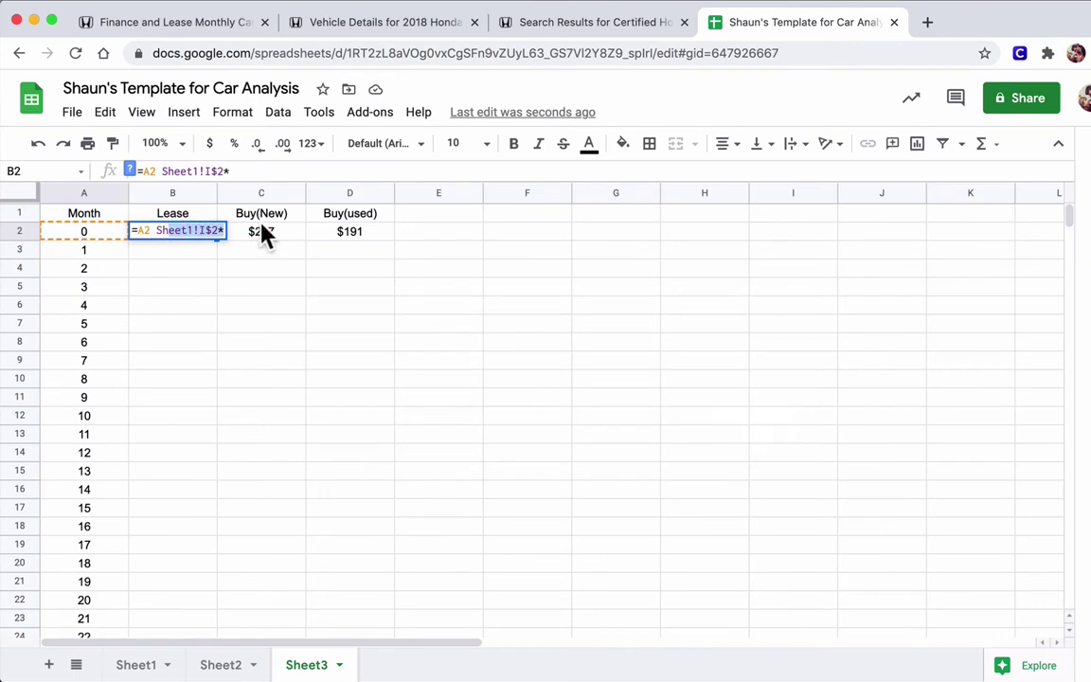
key(ctrl+a)
key(BackSpace)
key(Escape)
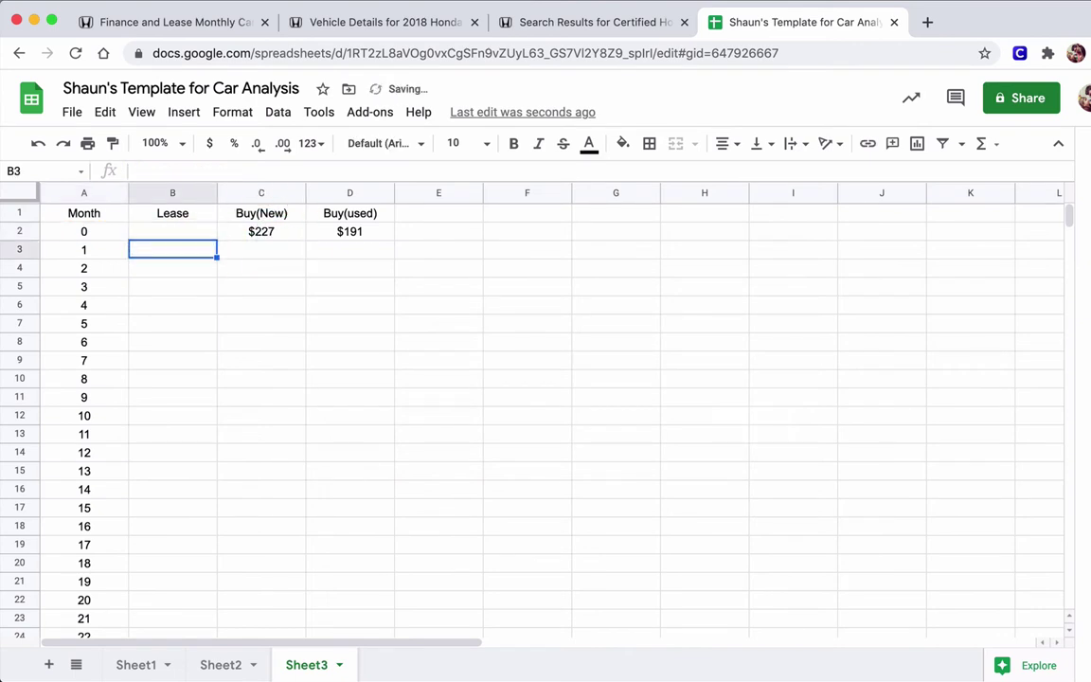
click(219, 170)
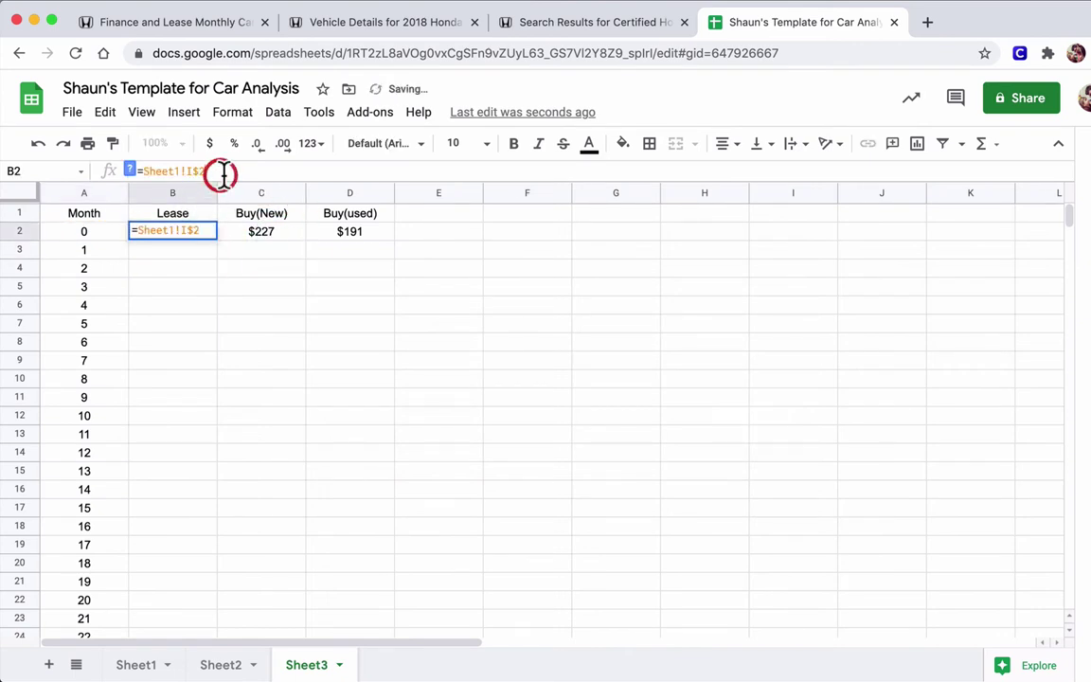
text(*)
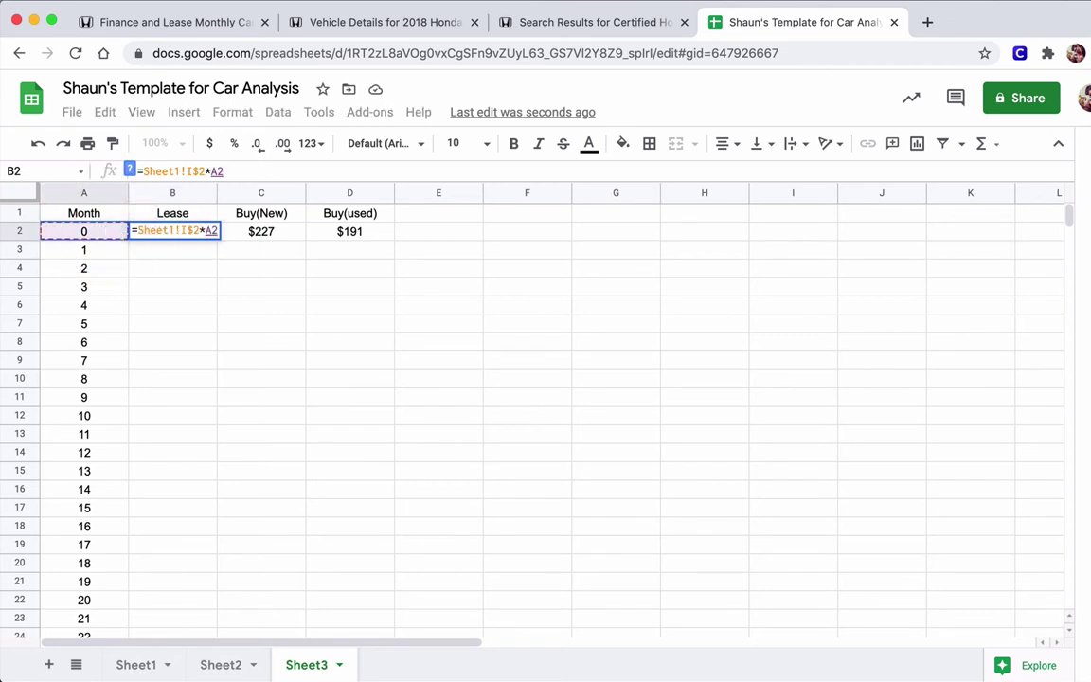
key(Return)
- Lock the month reference as $A$2 and copy the B2 formula across to C2 and D2
click(157, 229)
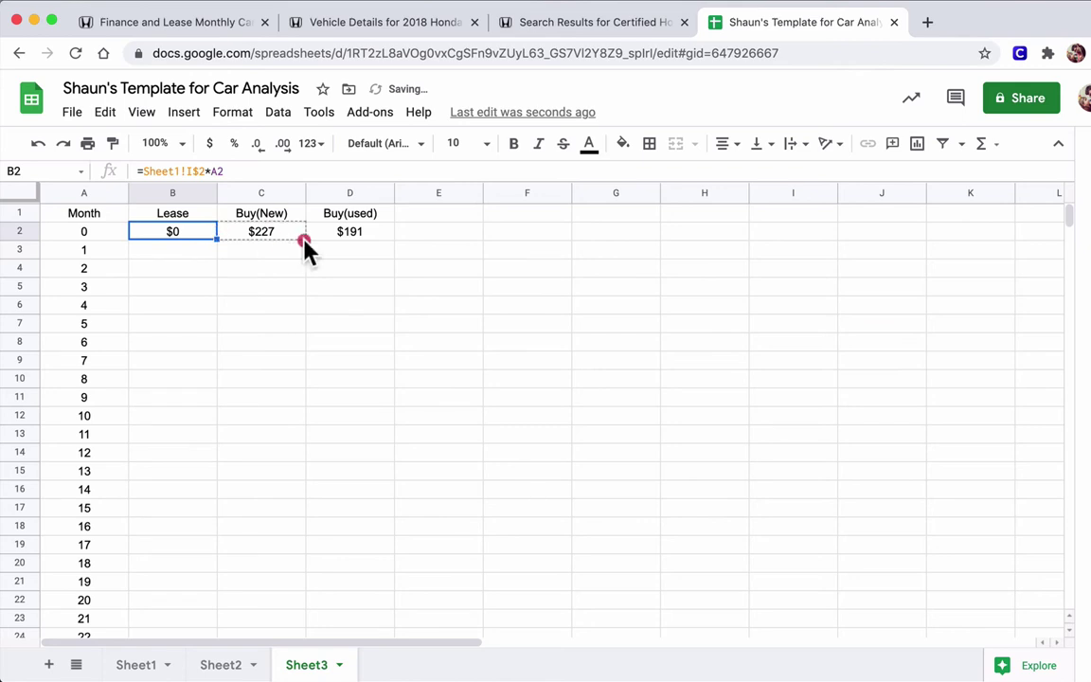
drag(305, 244, 327, 237)
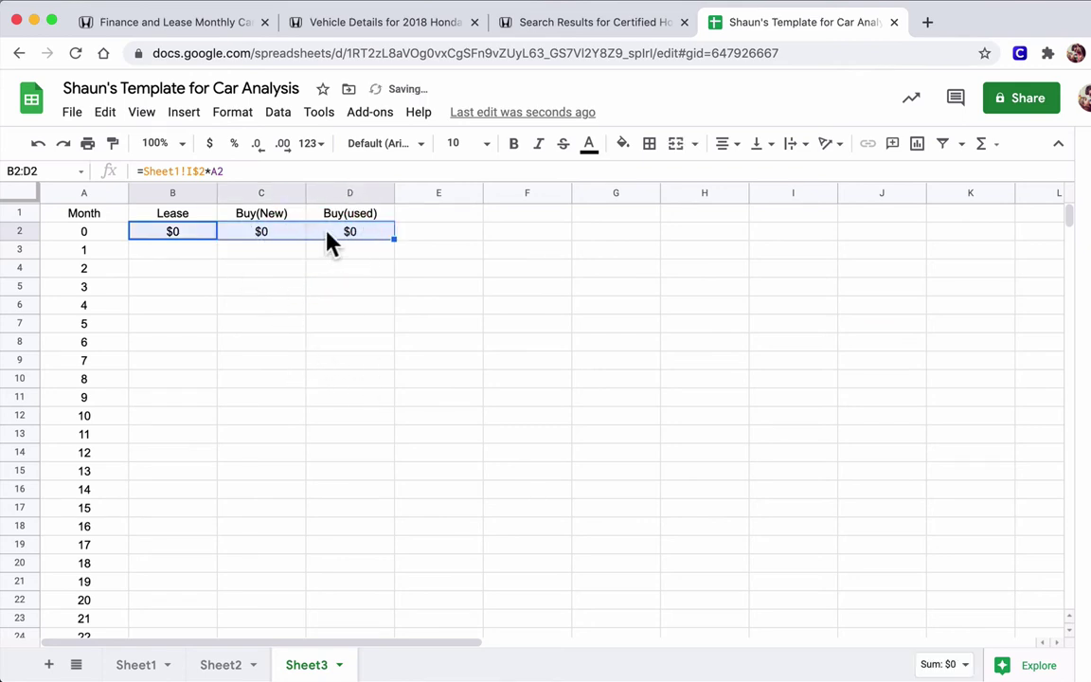
click(292, 237)
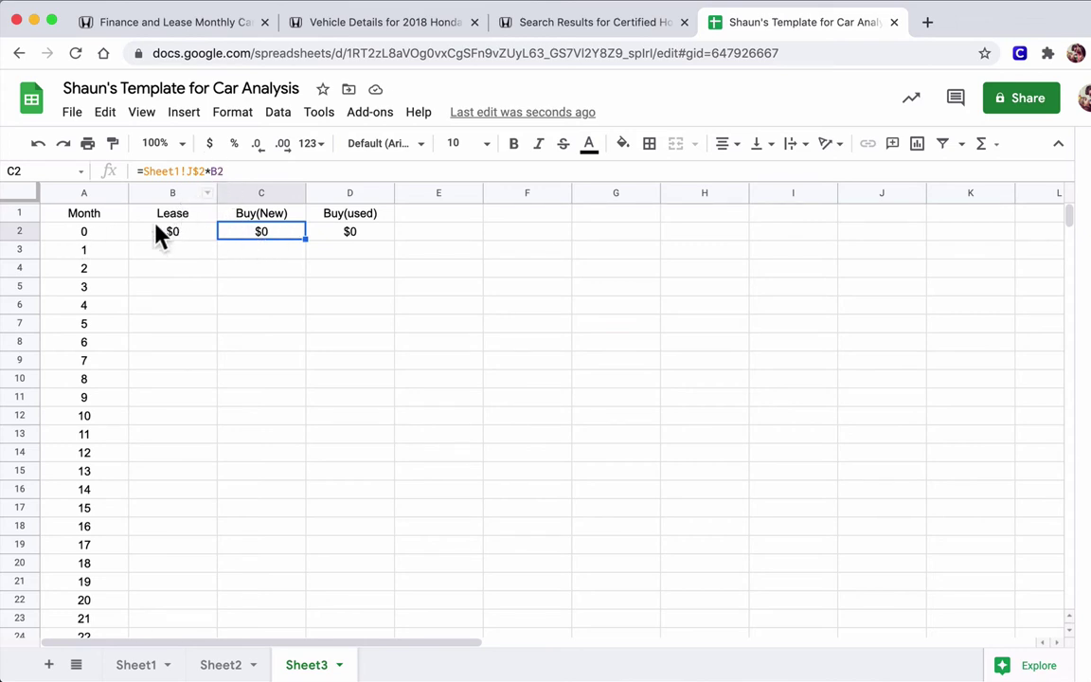
click(185, 238)
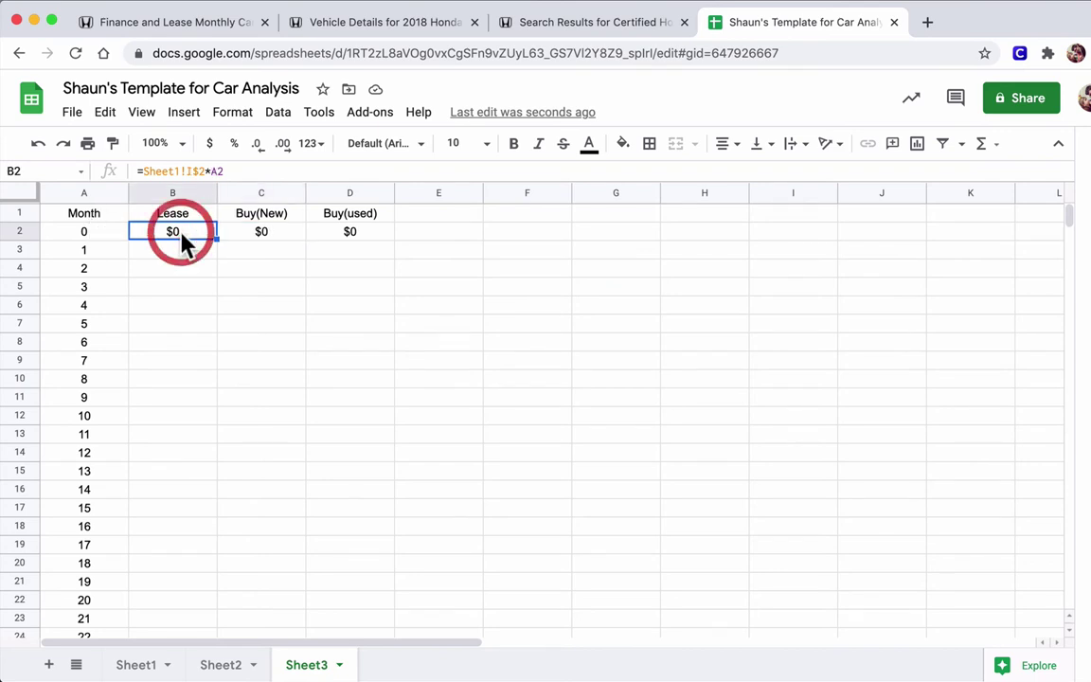
click(213, 171)
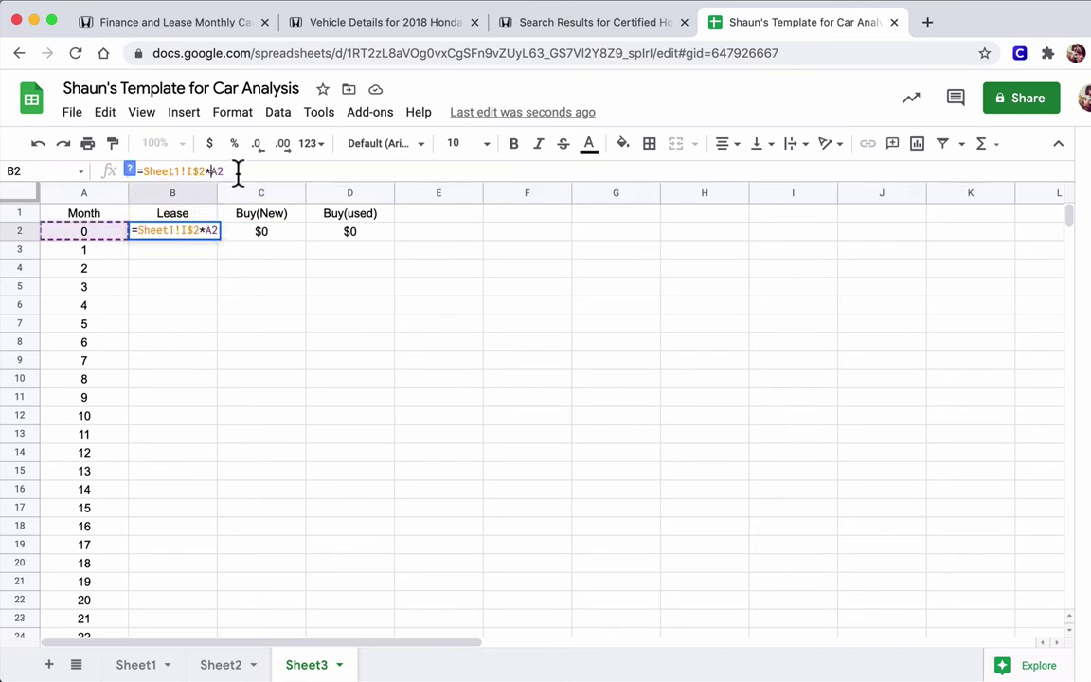
text($A$)
key(Return)
click(152, 230)
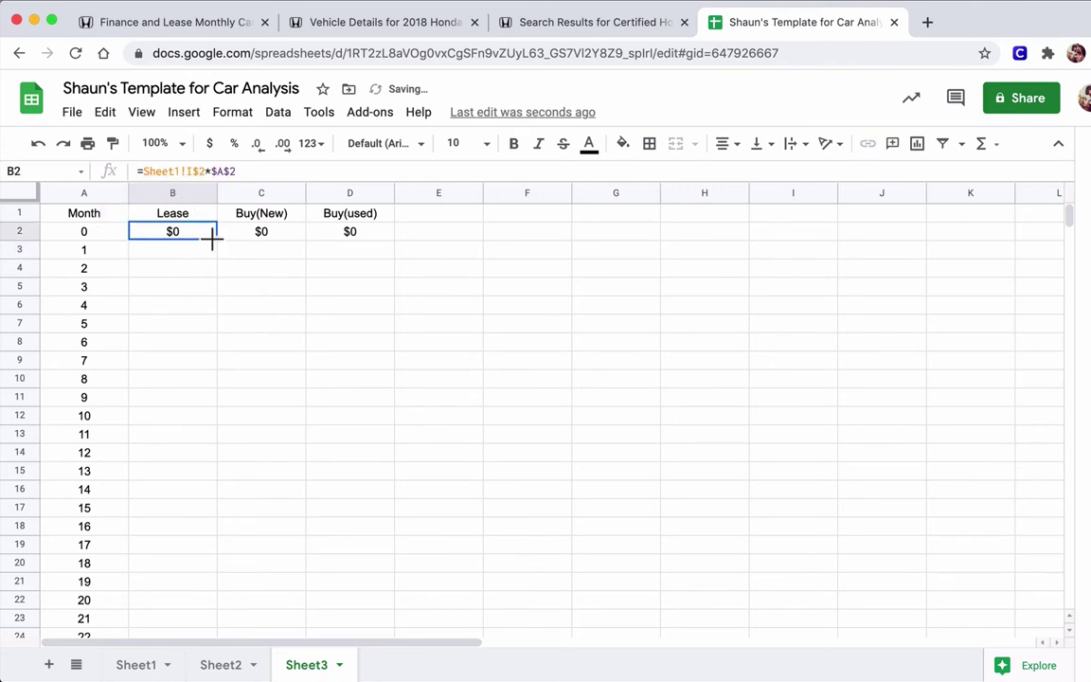
drag(212, 239, 329, 233)
click(277, 243)
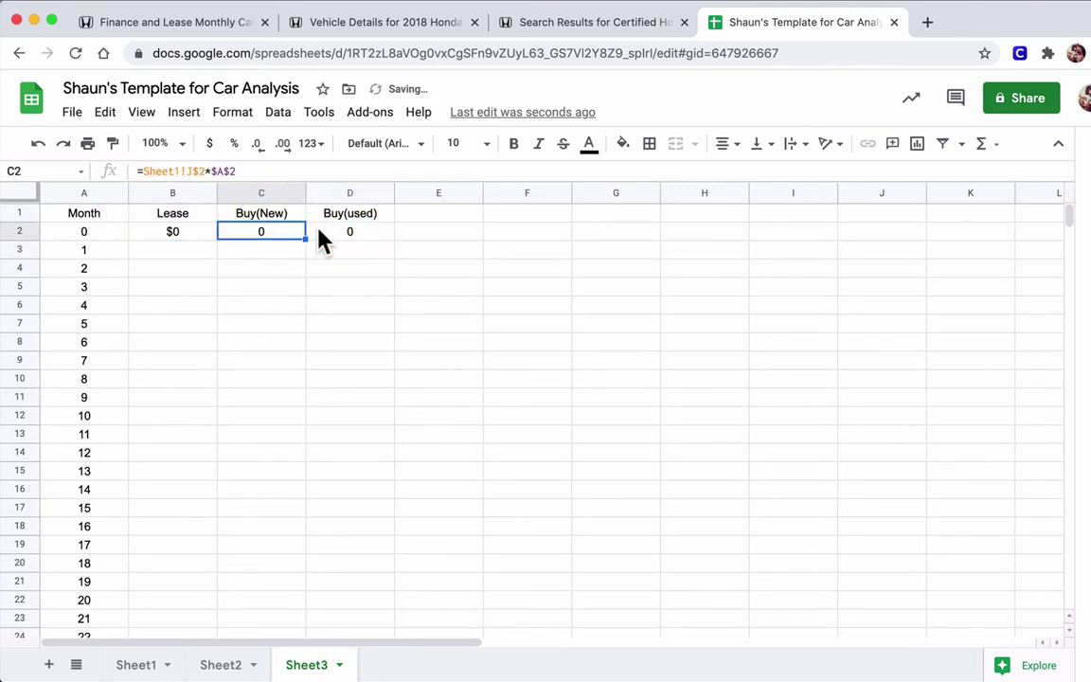
- Fill the B2:D2 cost formulas down through month 36 in row 38
click(319, 236)
drag(170, 233, 378, 547)
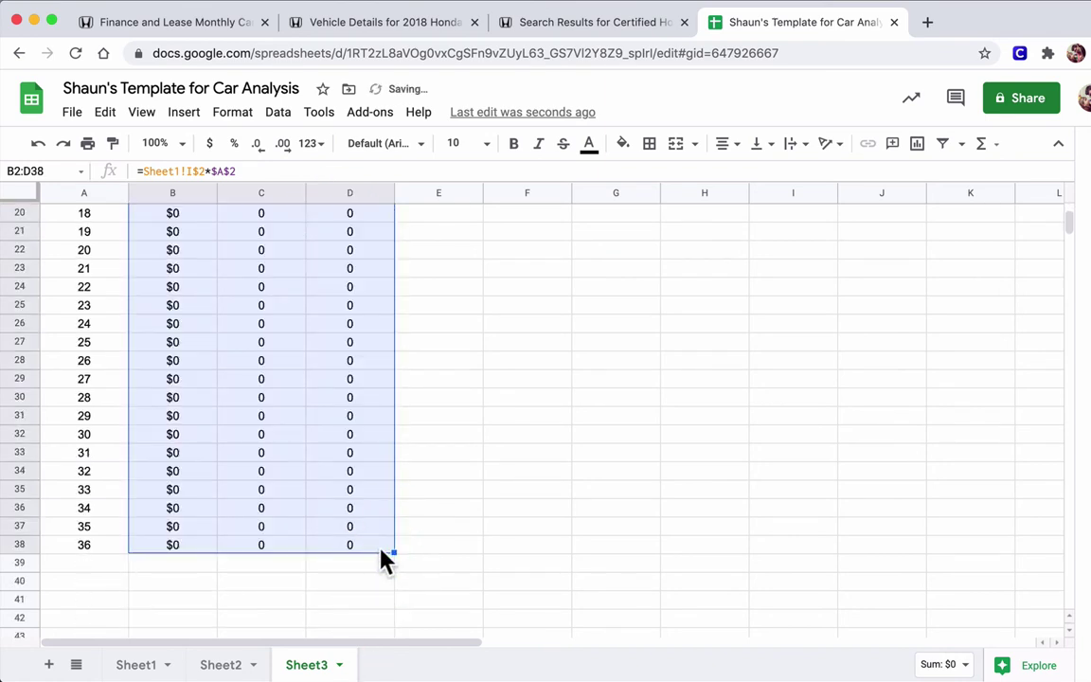
scroll(389, 567, up, 5)
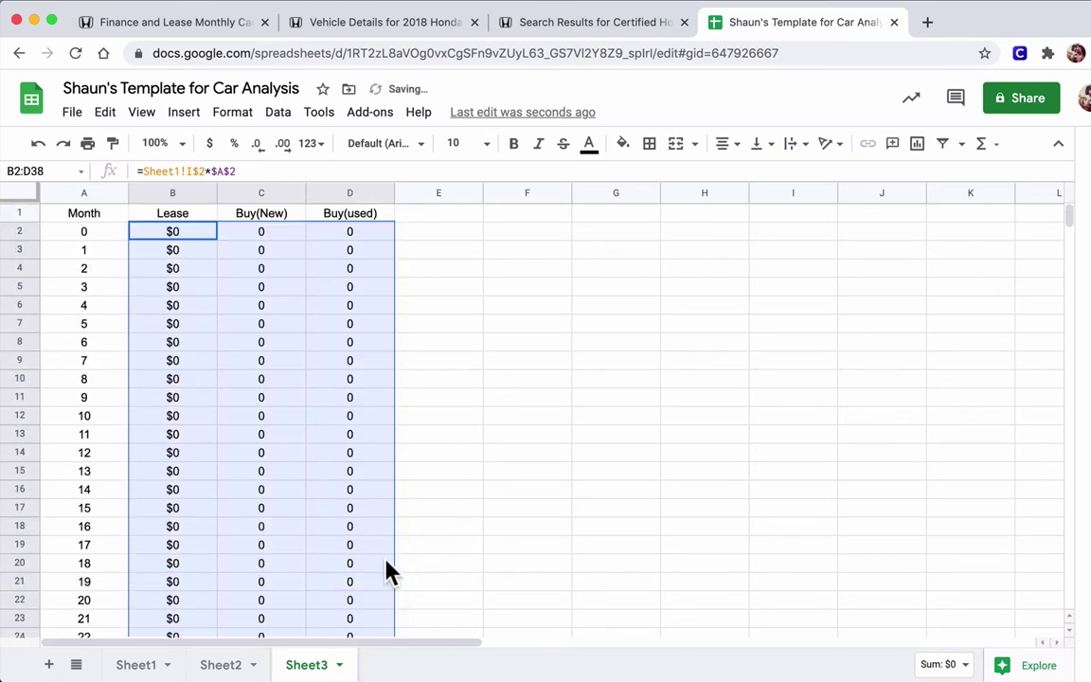
click(175, 254)
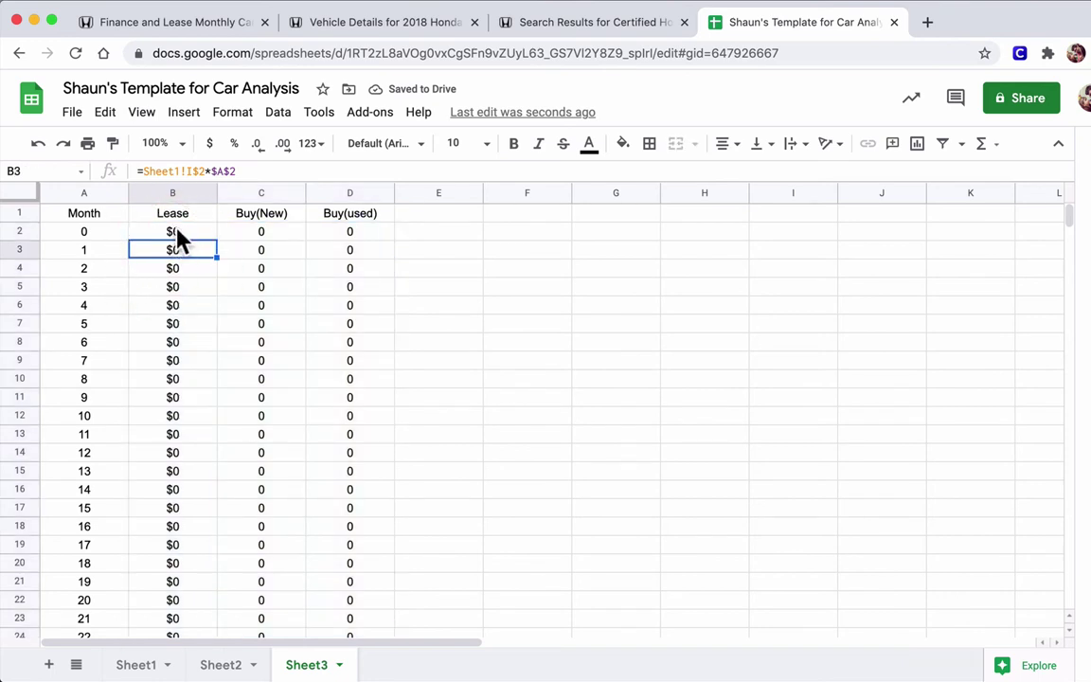
- Re-enter the B2 Lease formula and fill it down the Lease column
click(177, 236)
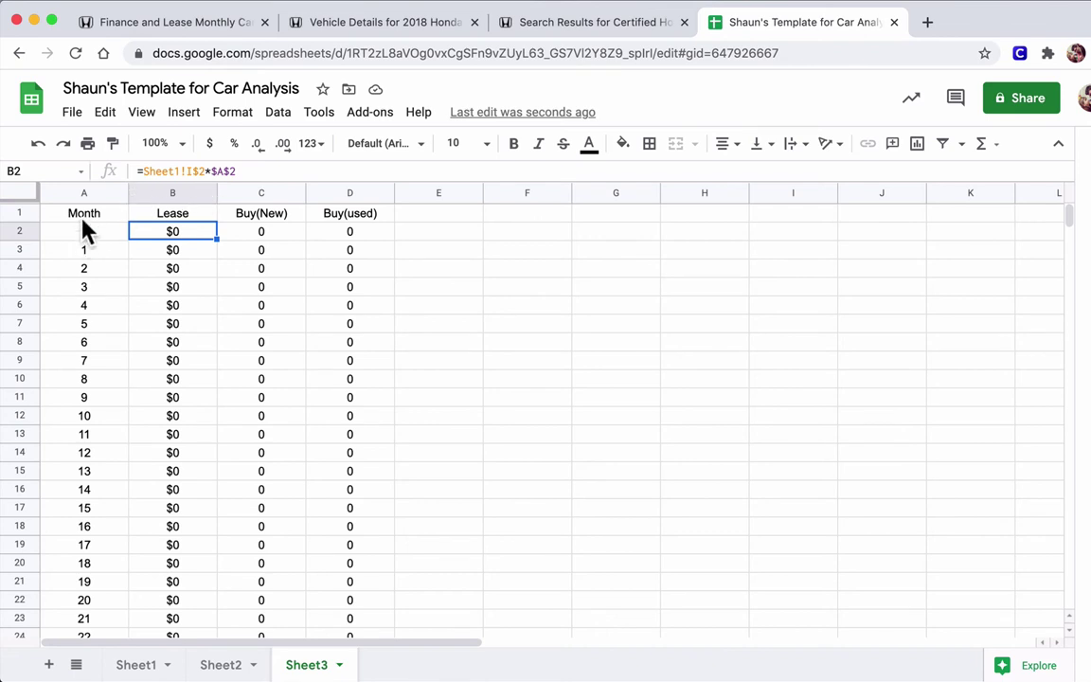
click(219, 171)
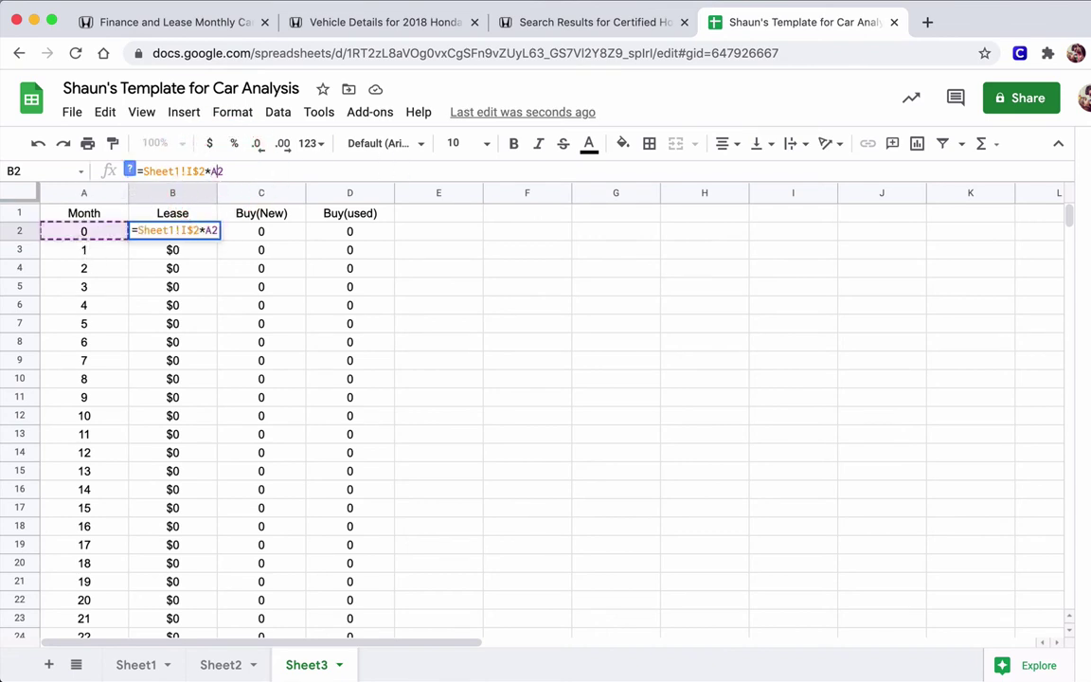
key(Return)
click(210, 233)
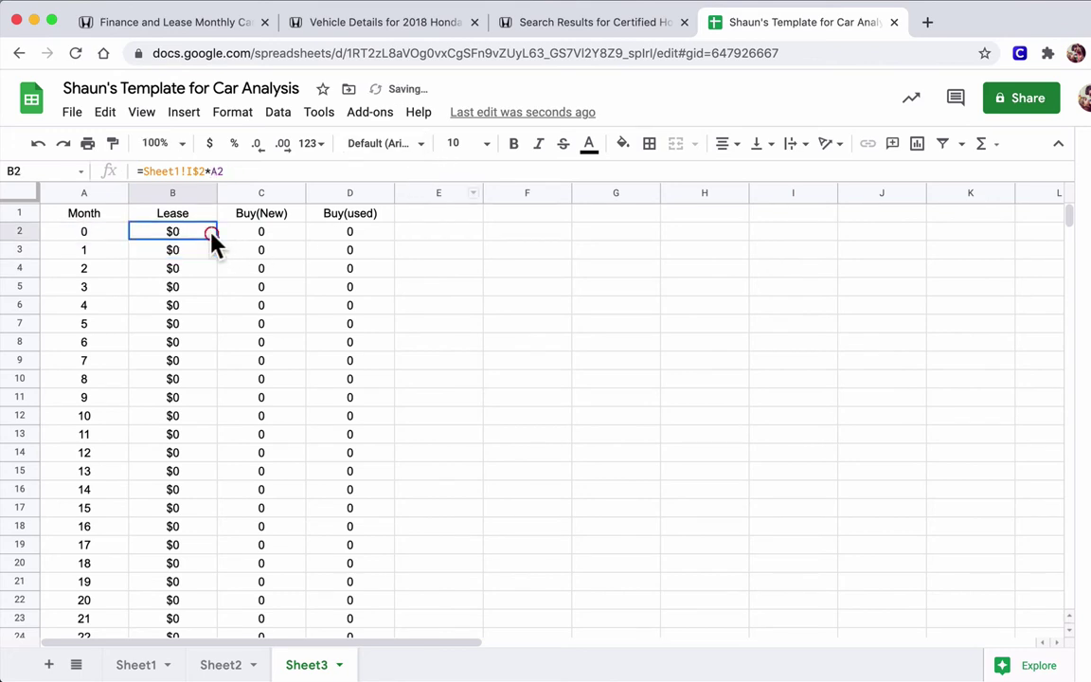
drag(217, 238, 204, 494)
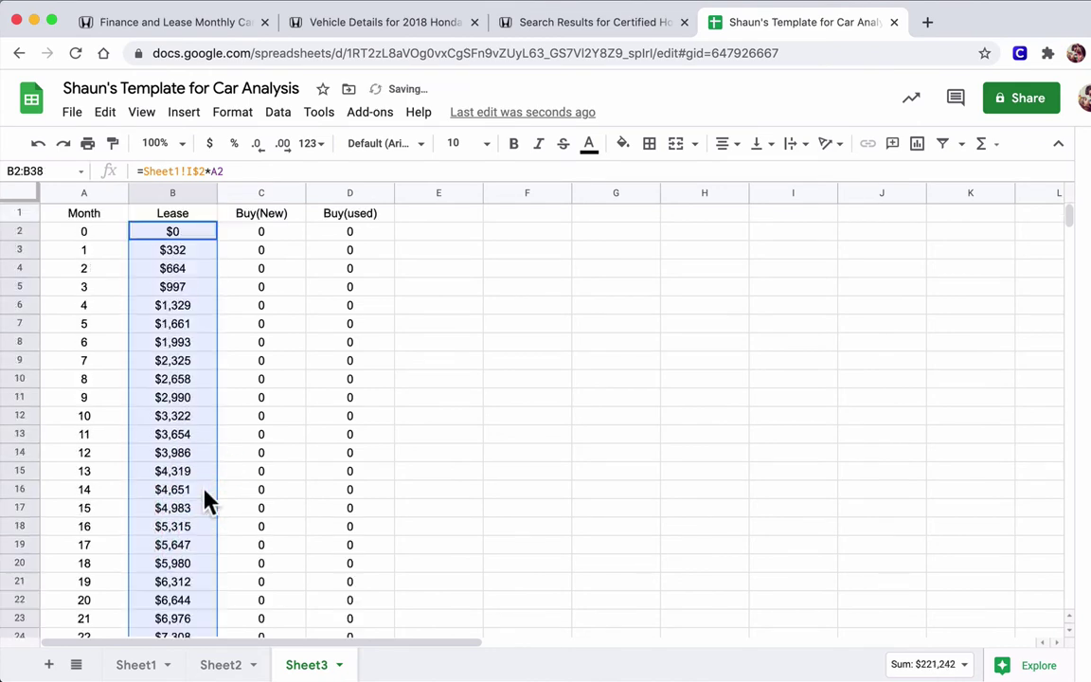
- Point C2 at Sheet1's J2 and D2 at K2, then fill both down to month 36
click(267, 234)
click(218, 171)
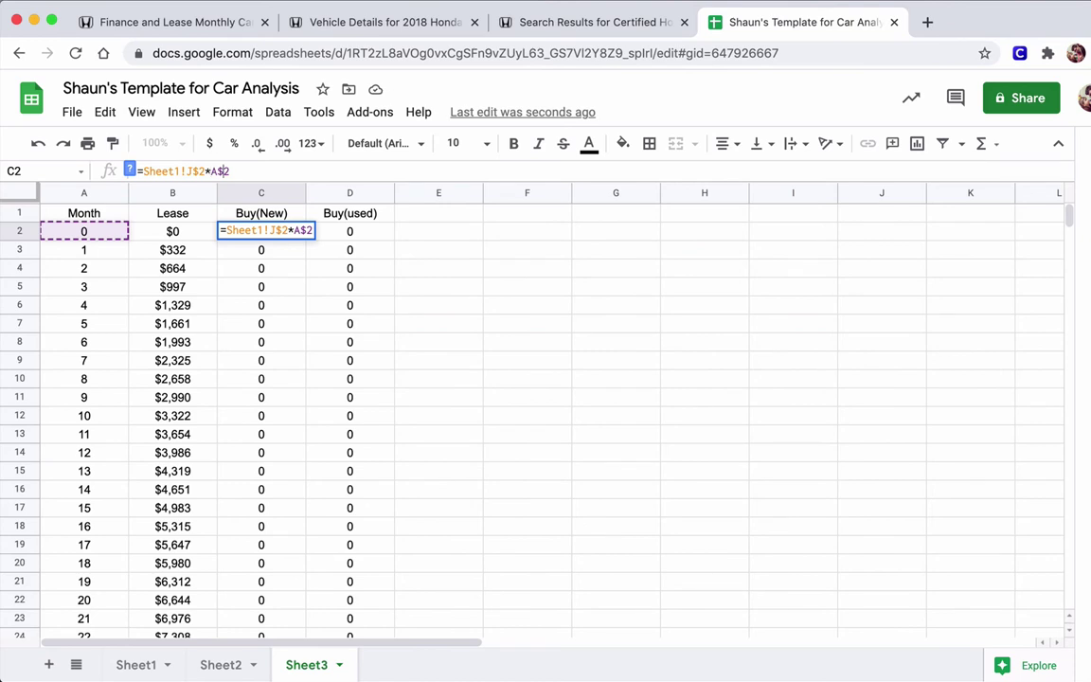
key(Return)
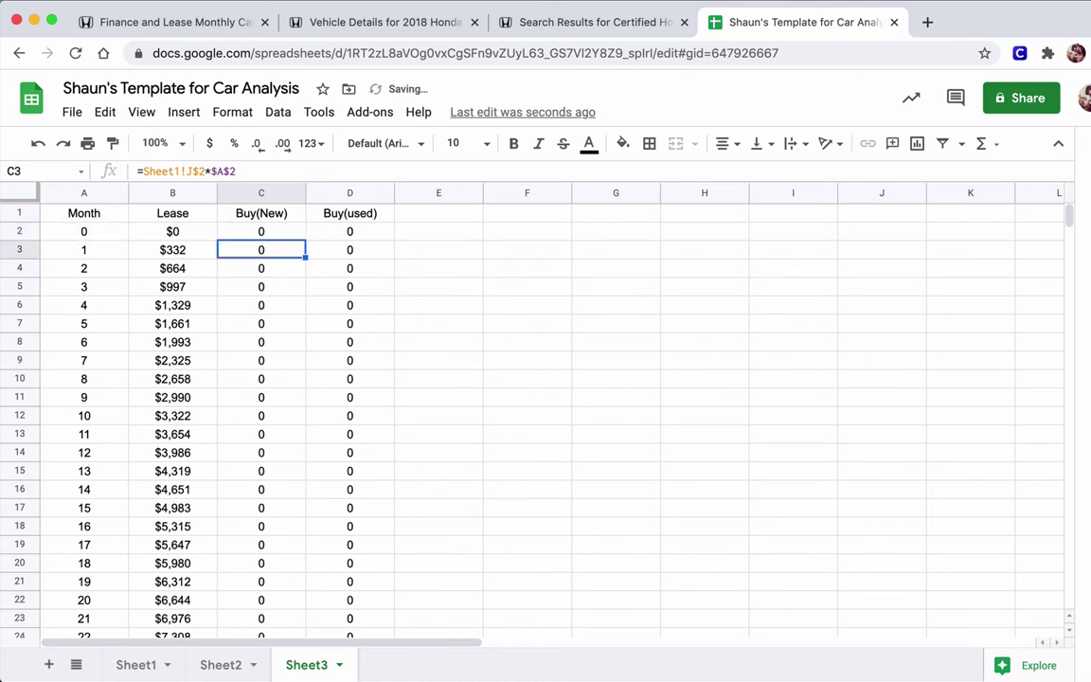
click(352, 232)
click(188, 172)
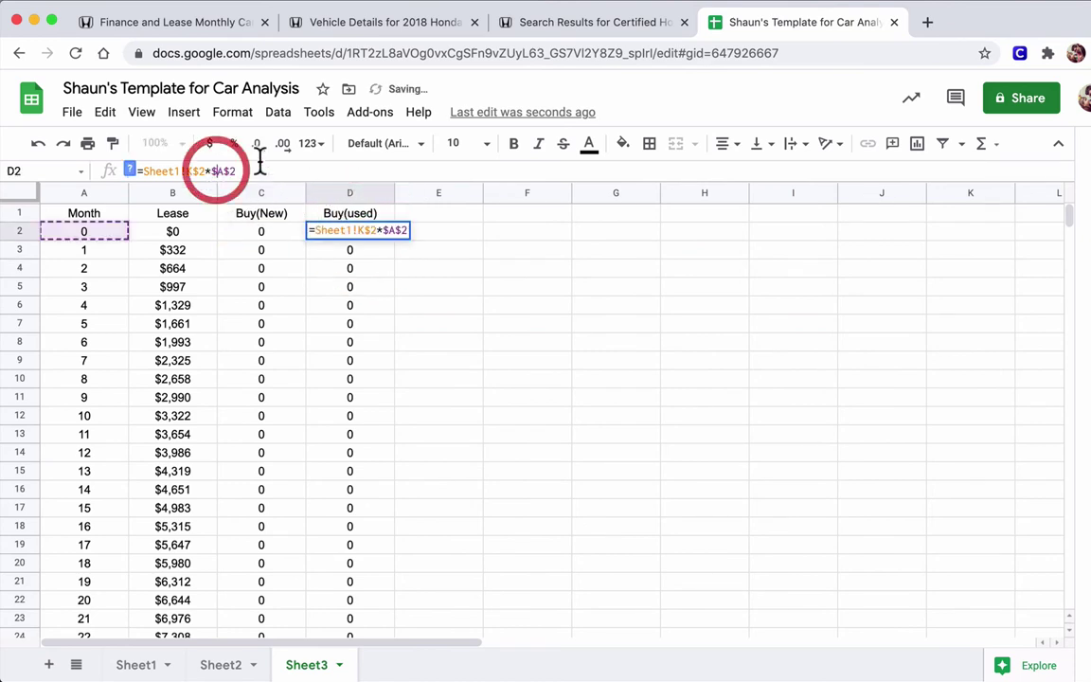
key(BackSpace)
text(K)
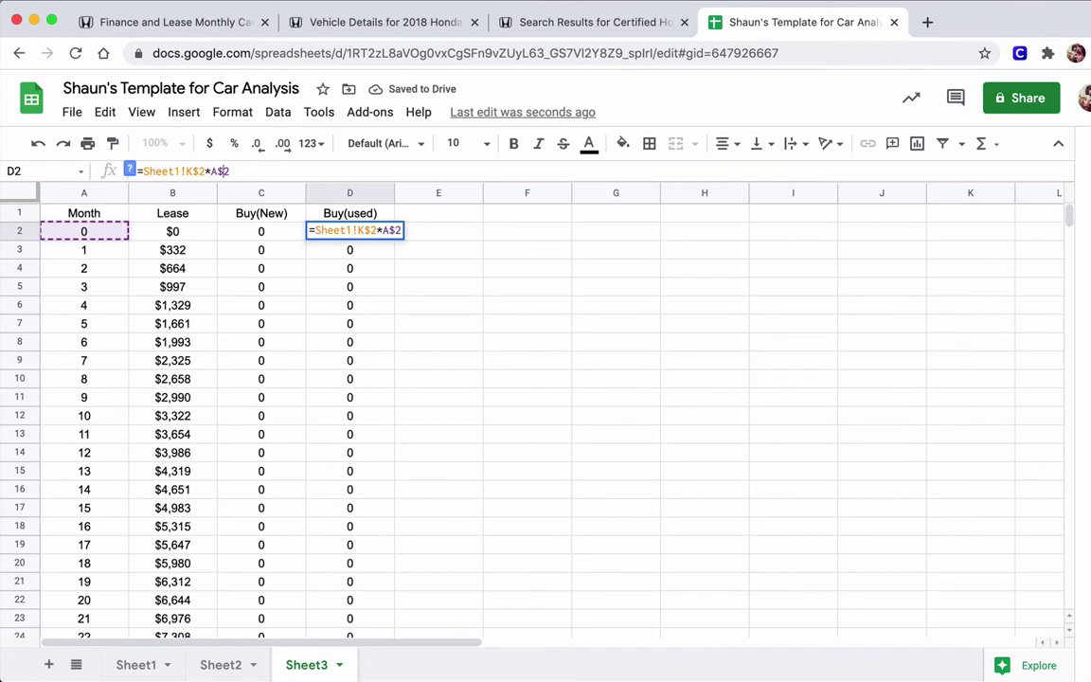
key(Return)
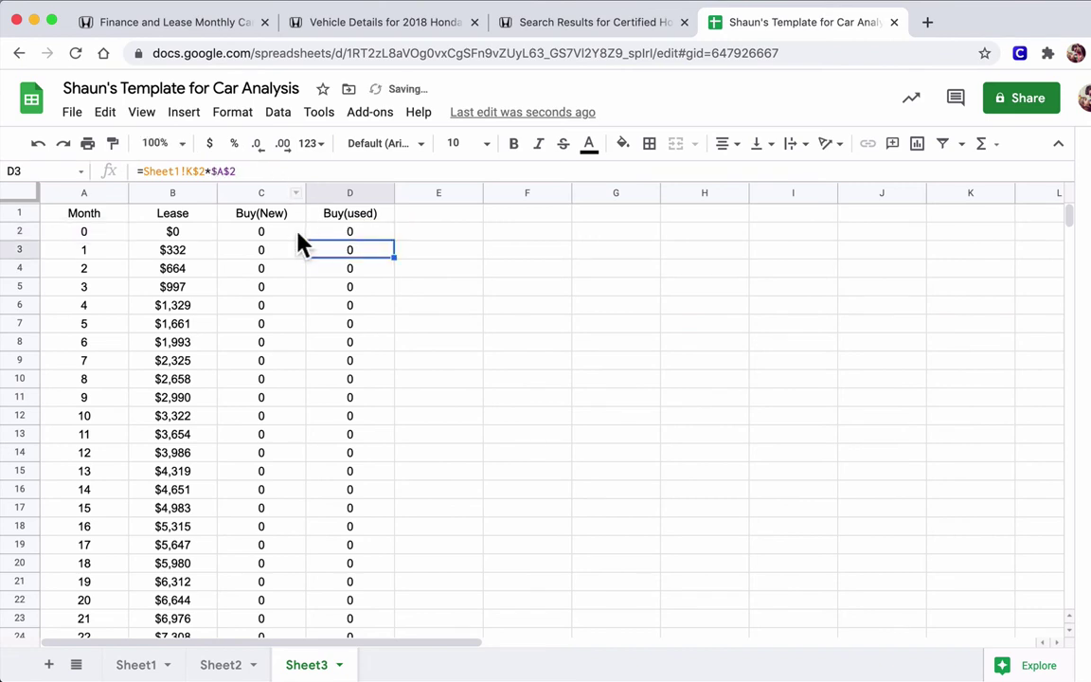
drag(275, 232, 358, 468)
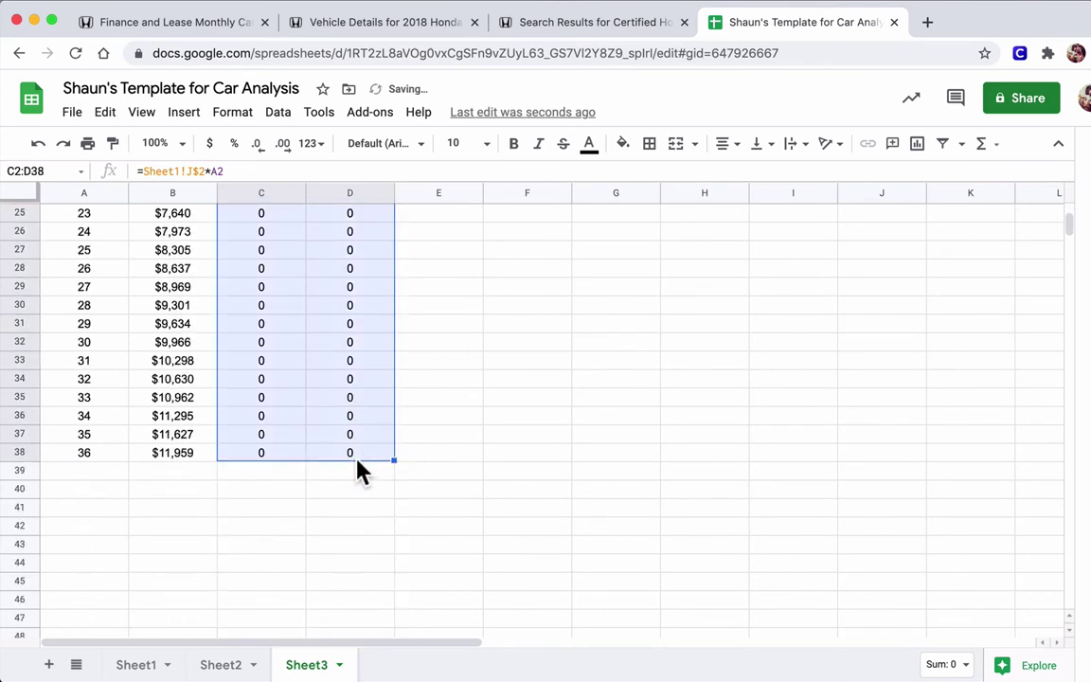
- Inspect the copied Buy(New) and Buy(used) formulas for months 0 and 1
scroll(367, 464, up, 8)
click(268, 358)
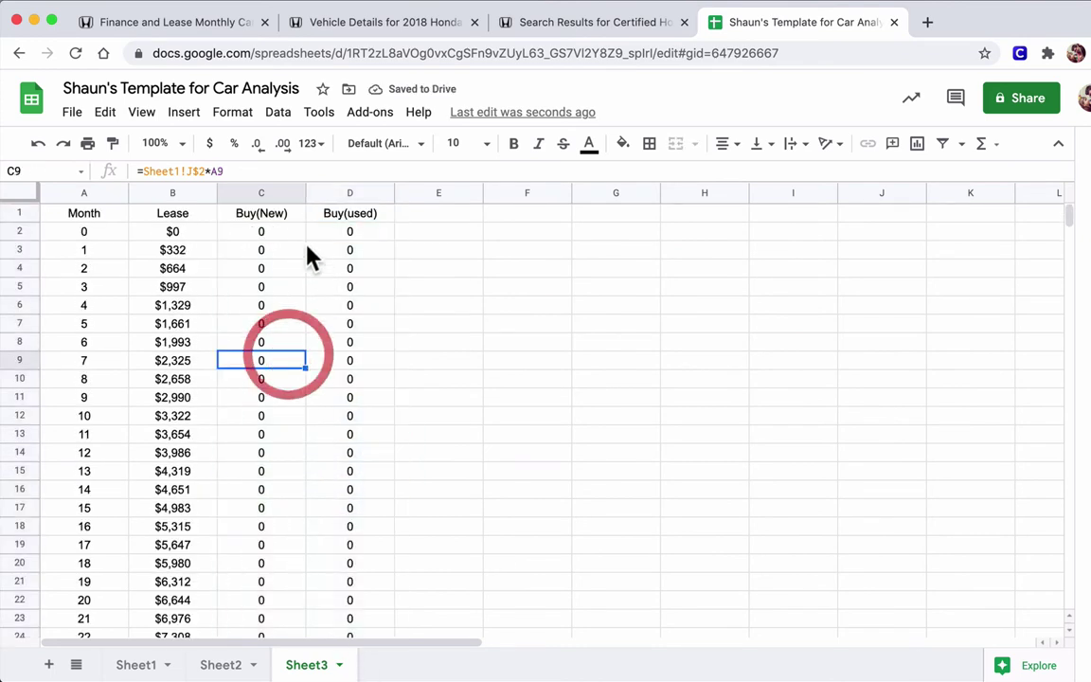
click(280, 232)
click(349, 235)
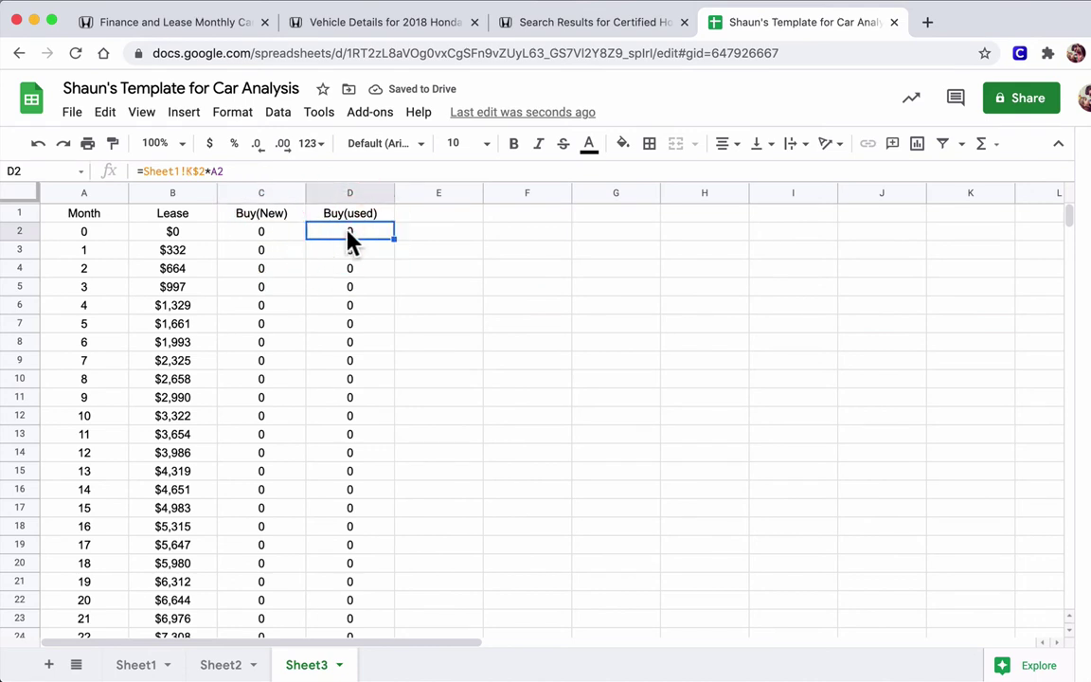
click(265, 234)
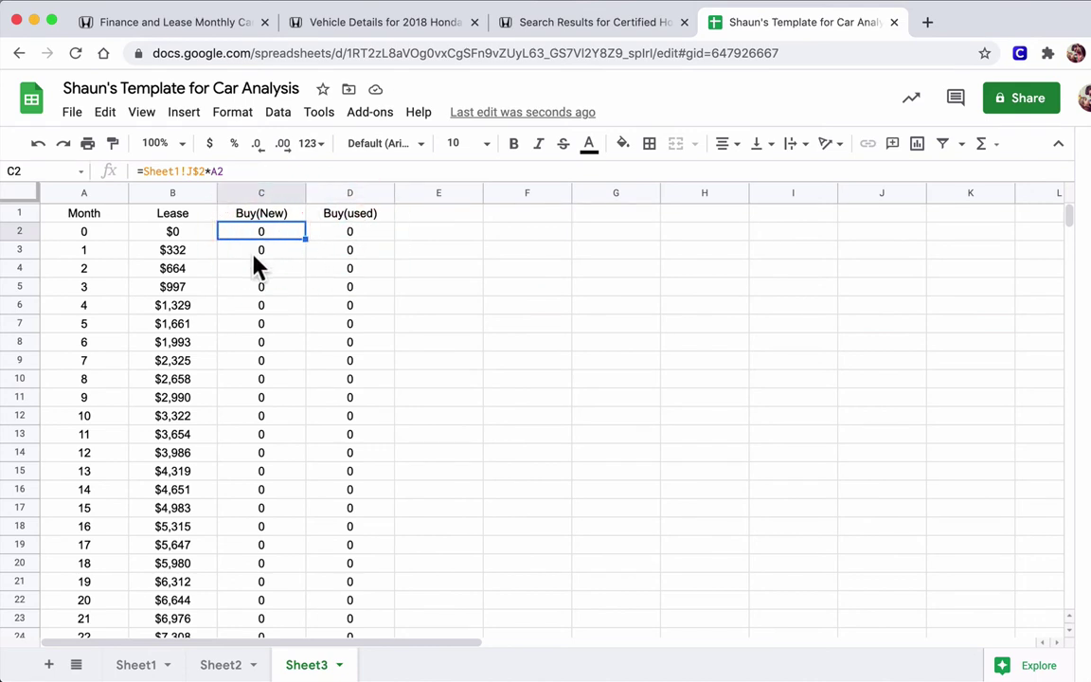
click(262, 251)
click(370, 258)
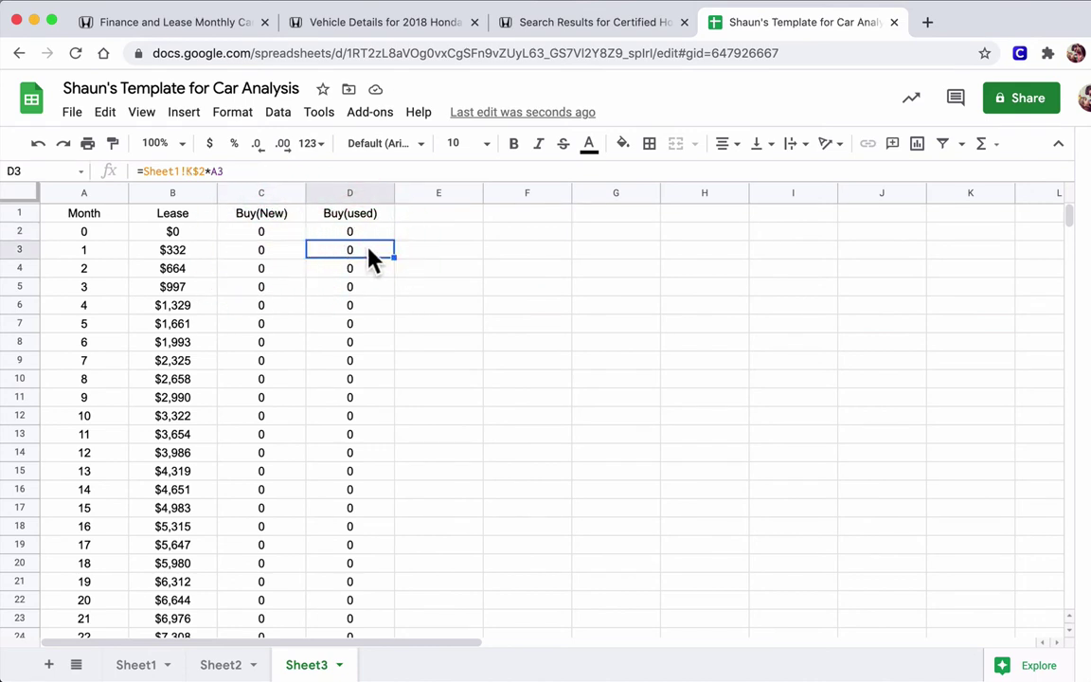
click(279, 235)
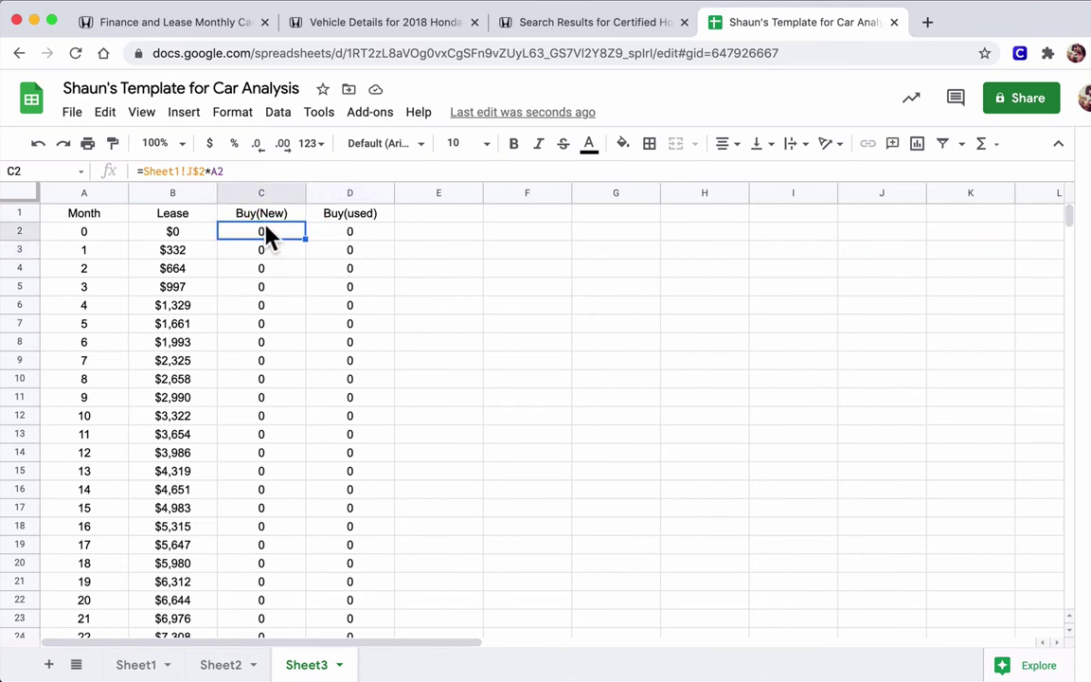
- Copy C2:D2 down to month 6 and compare them with the month-0 Lease formula
key(shift+Right)
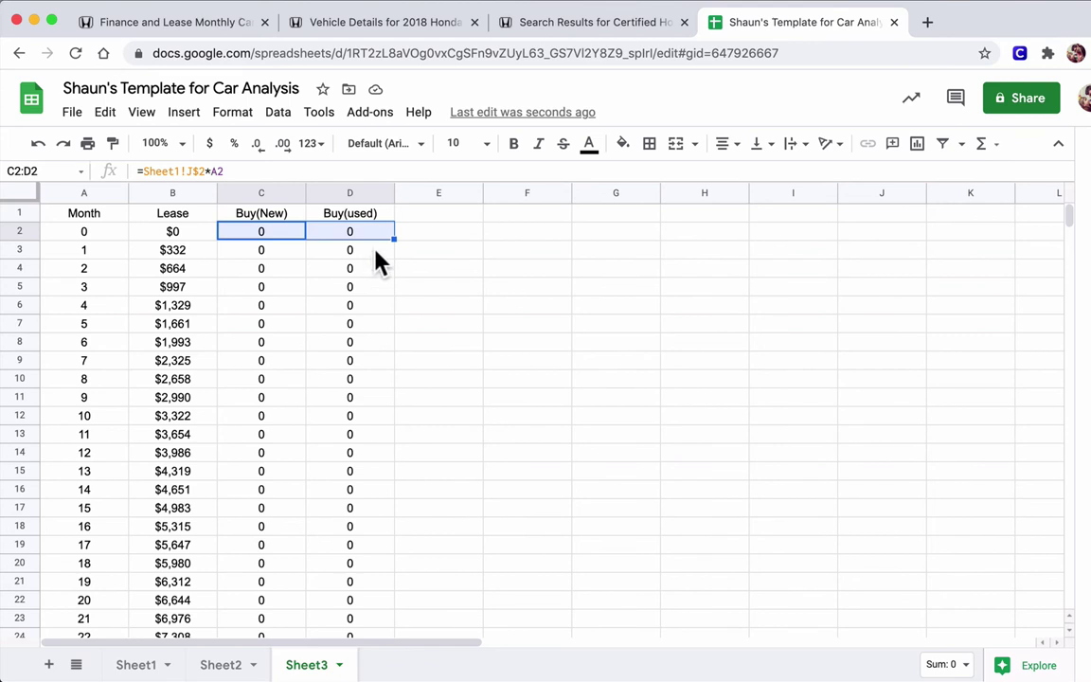
drag(392, 240, 391, 346)
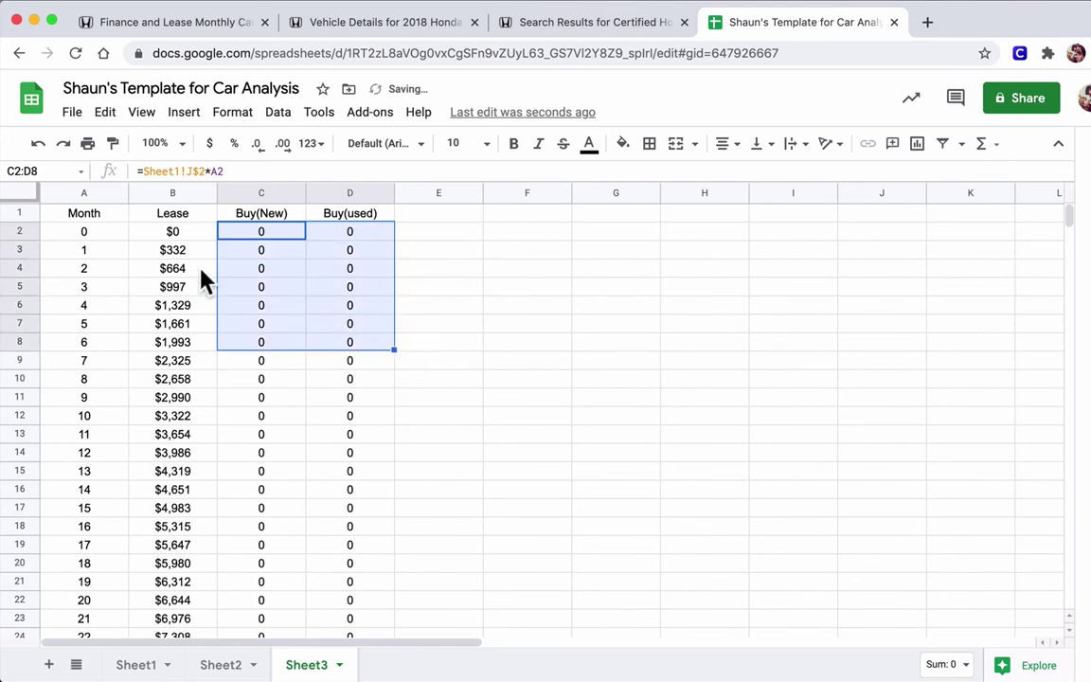
click(247, 235)
click(194, 217)
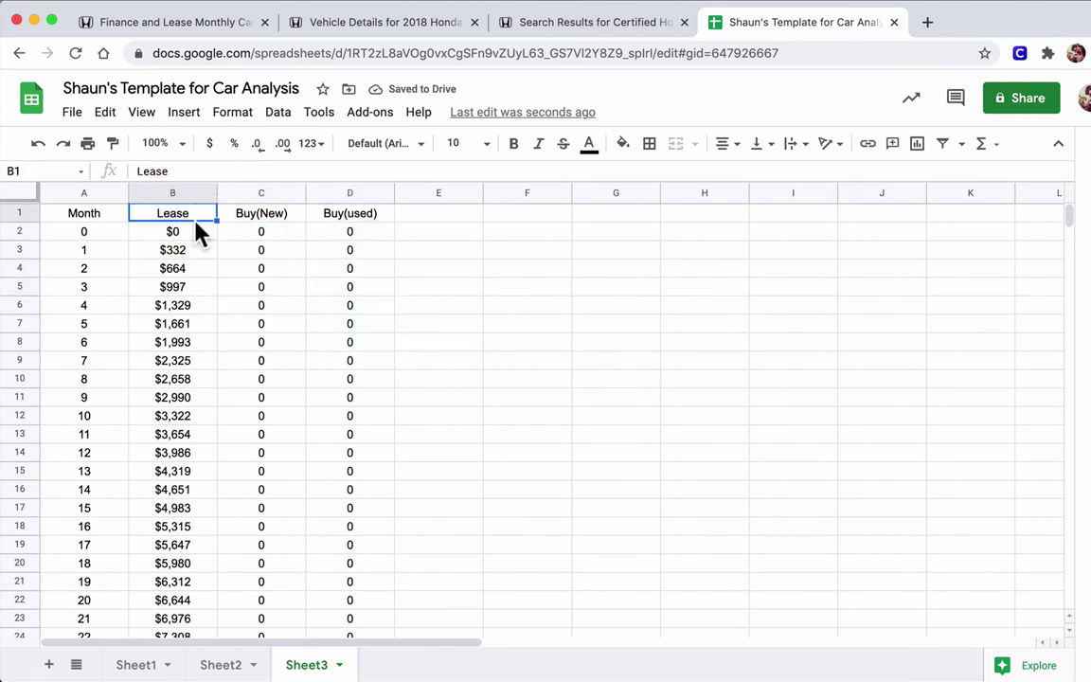
click(182, 235)
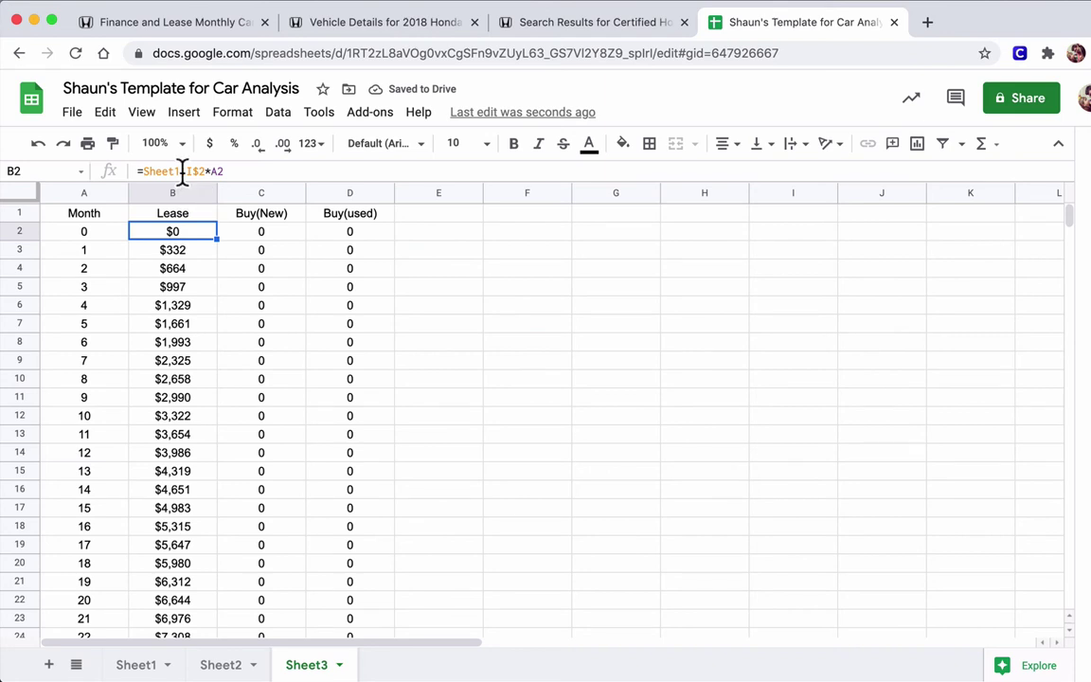
click(270, 235)
- Change the Buy(New) and Buy(used) formulas to reference Sheet1's column I
click(192, 172)
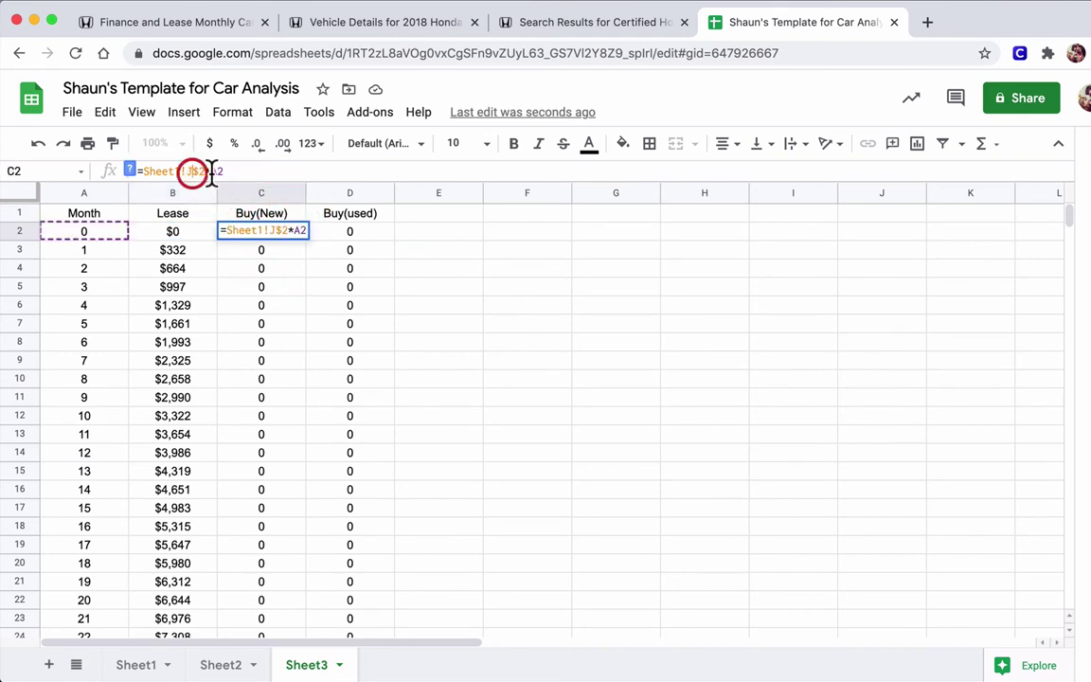
key(BackSpace)
text(I)
key(BackSpace)
key(Return)
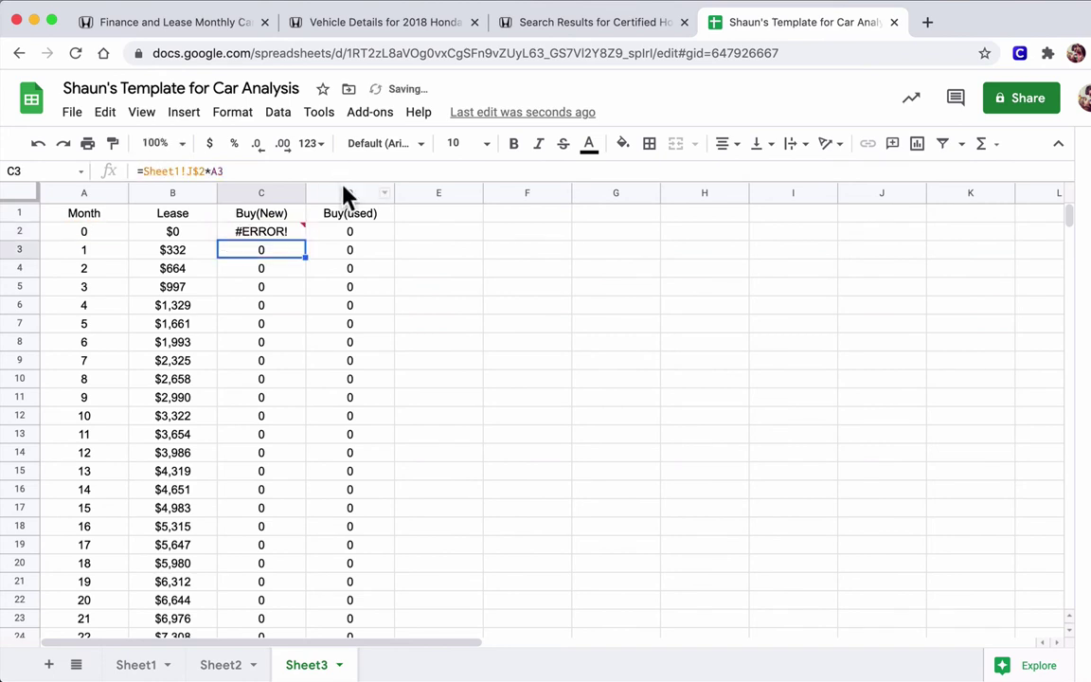
click(347, 233)
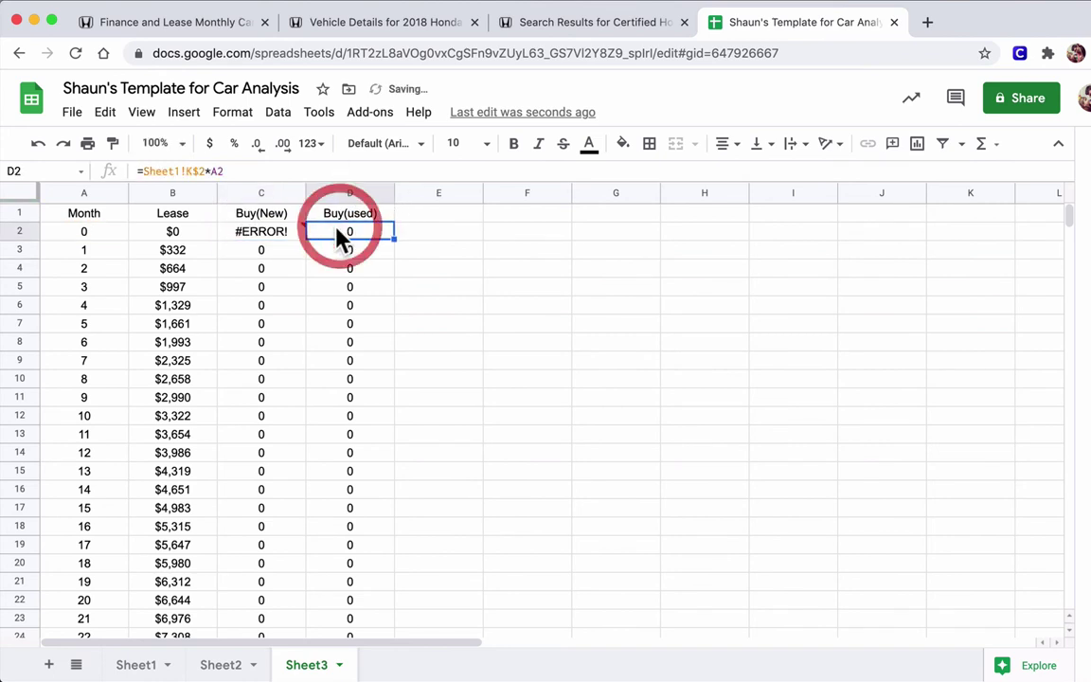
click(188, 171)
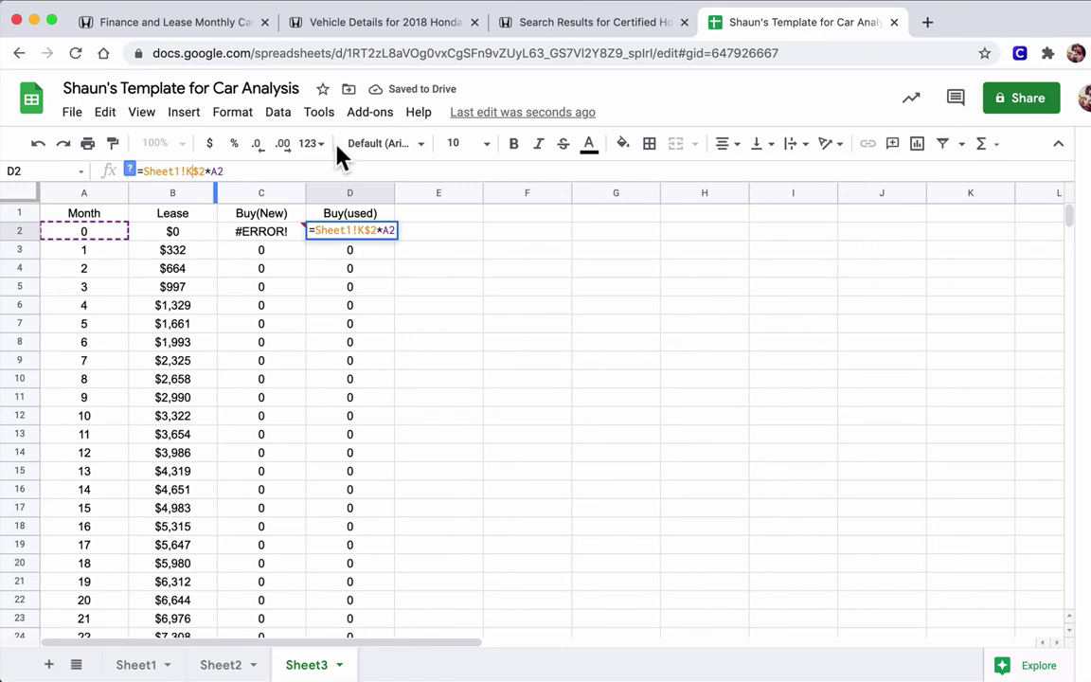
key(BackSpace)
text(I)
key(Return)
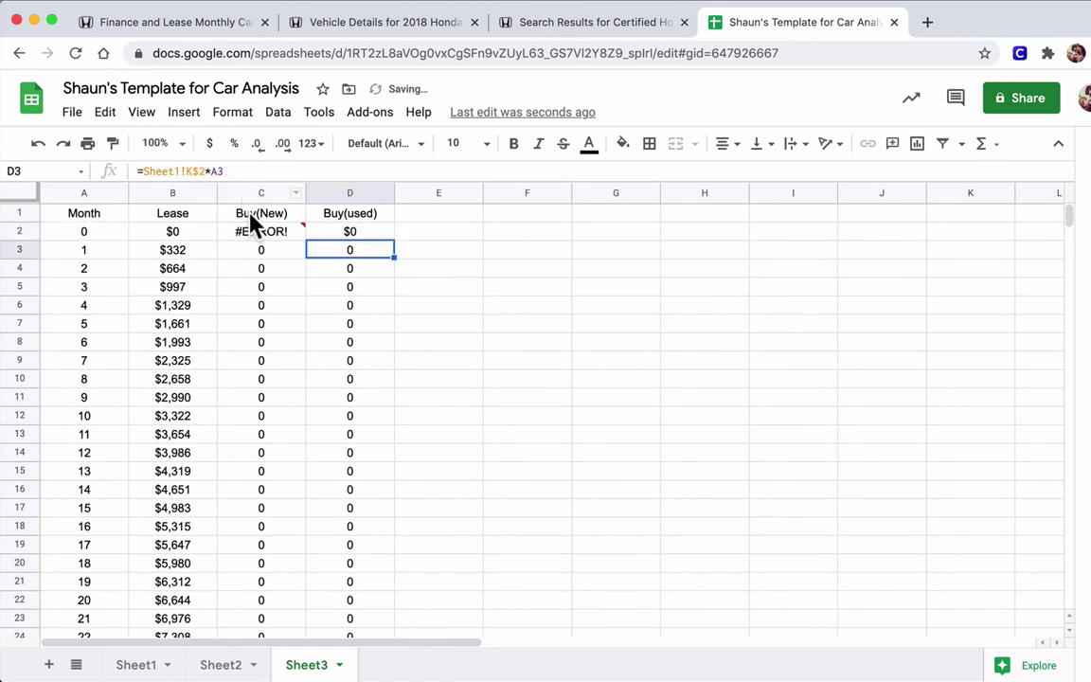
- Fix the erroring Buy(New) formula to use J$2 and fill both Buy columns to month 36
click(253, 229)
click(187, 171)
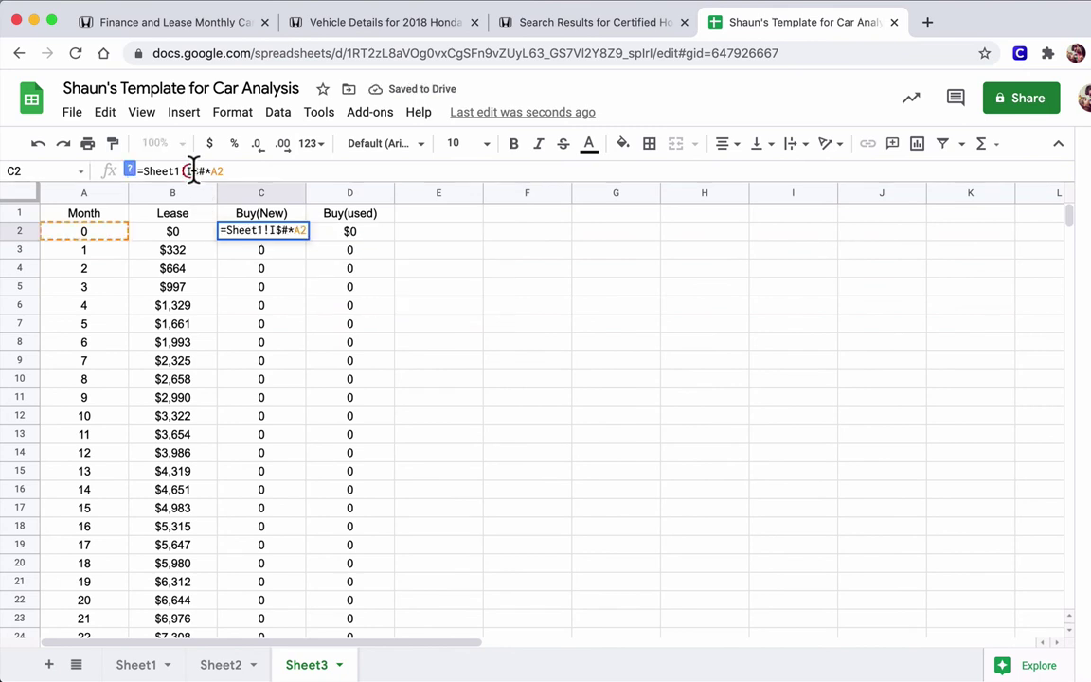
click(200, 171)
text(3)
key(Return)
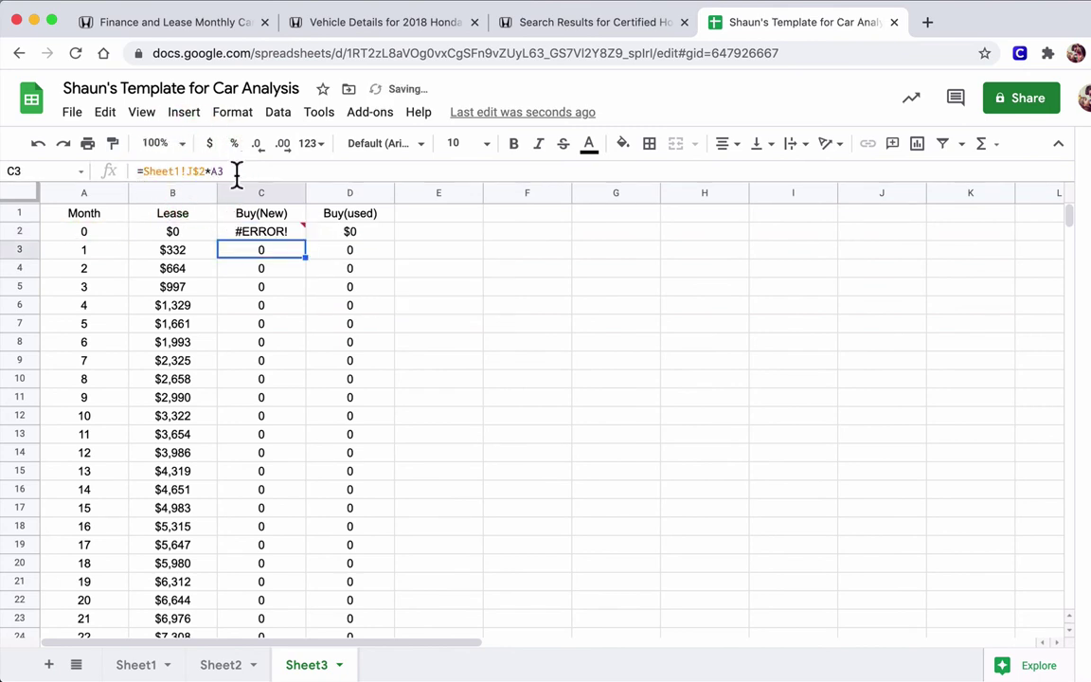
click(239, 230)
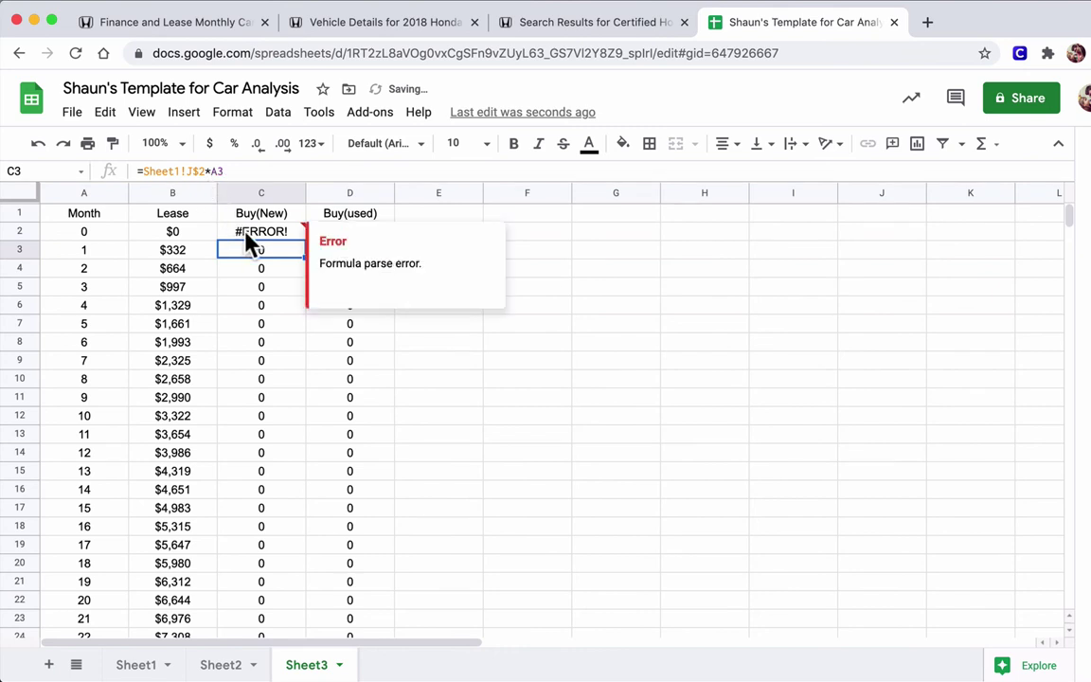
click(205, 171)
text(J$2)
key(Return)
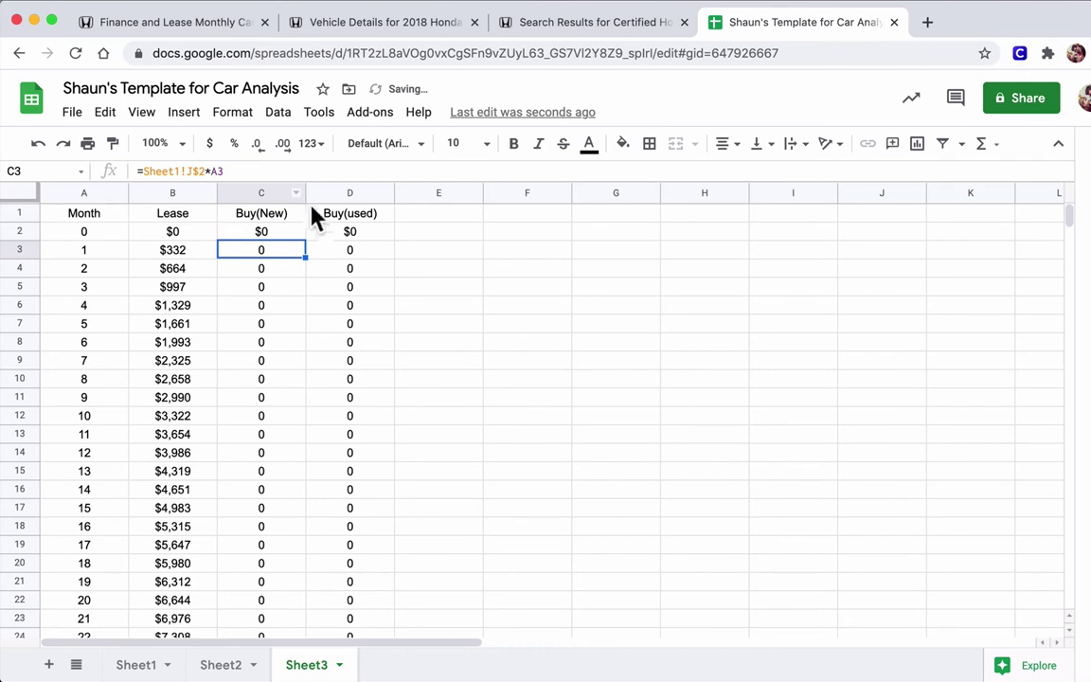
drag(294, 235, 346, 490)
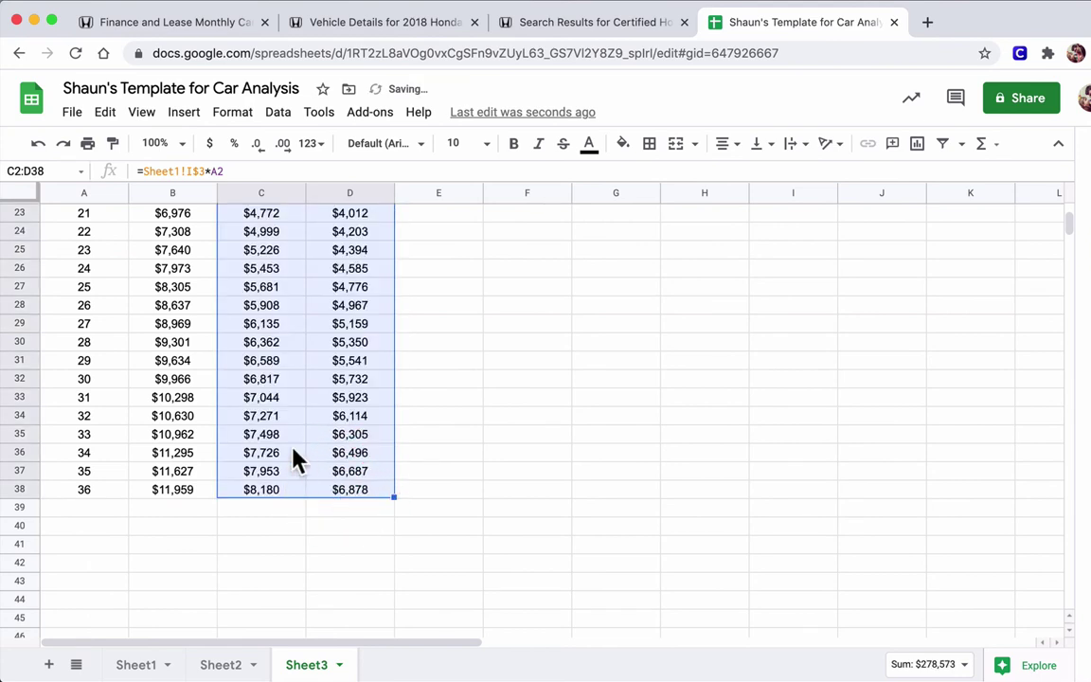
drag(195, 493, 346, 499)
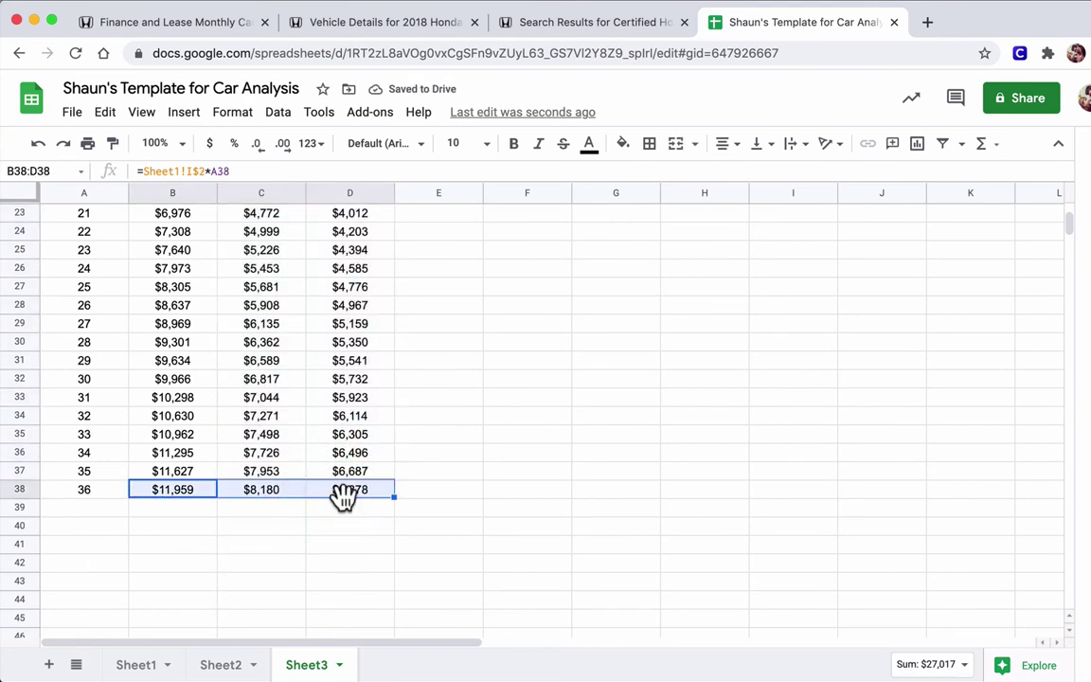
- Compare Sheet1's Total Cost values in H2:H4 with Sheet3's month-36 row, ending on Sheet1
click(131, 664)
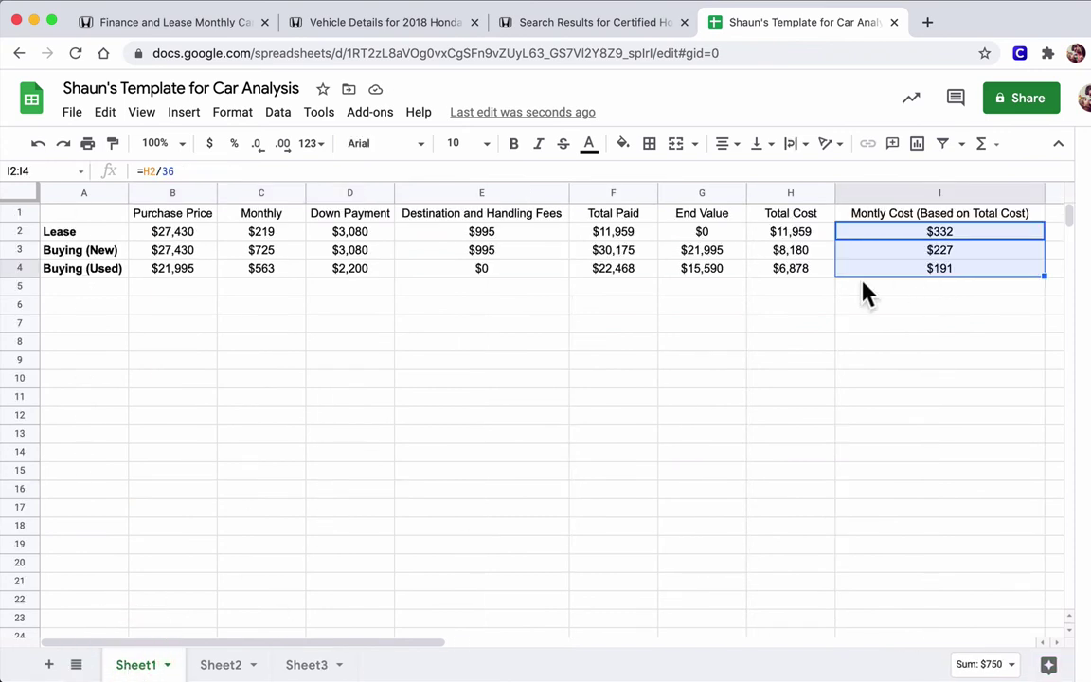
click(863, 286)
drag(791, 232, 794, 273)
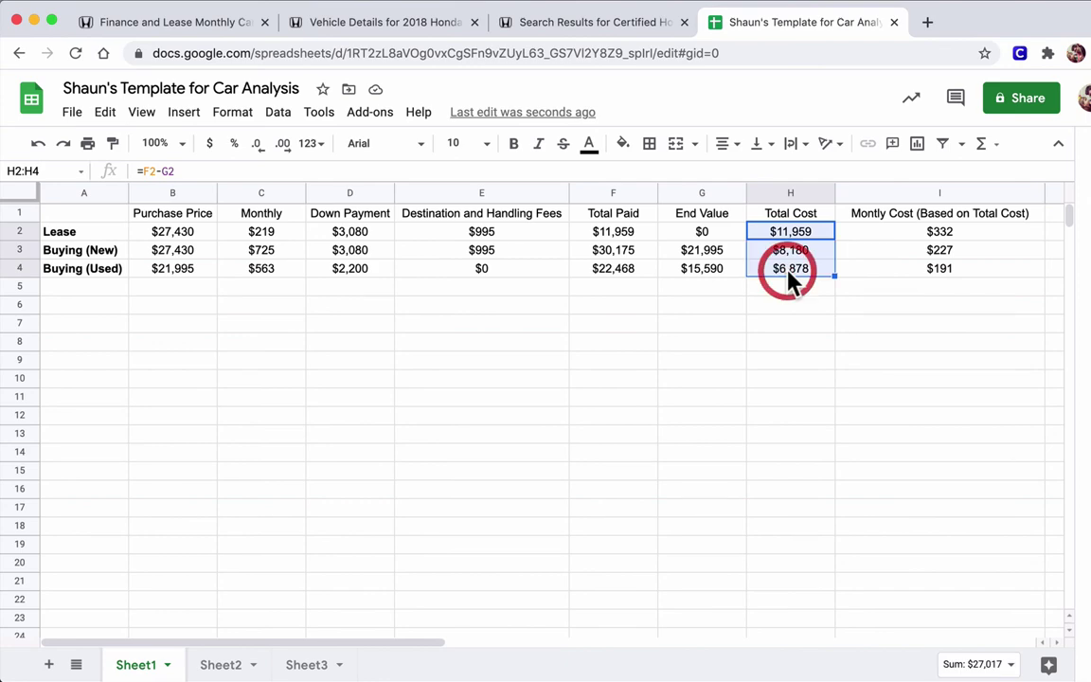
click(303, 665)
scroll(280, 483, up, 5)
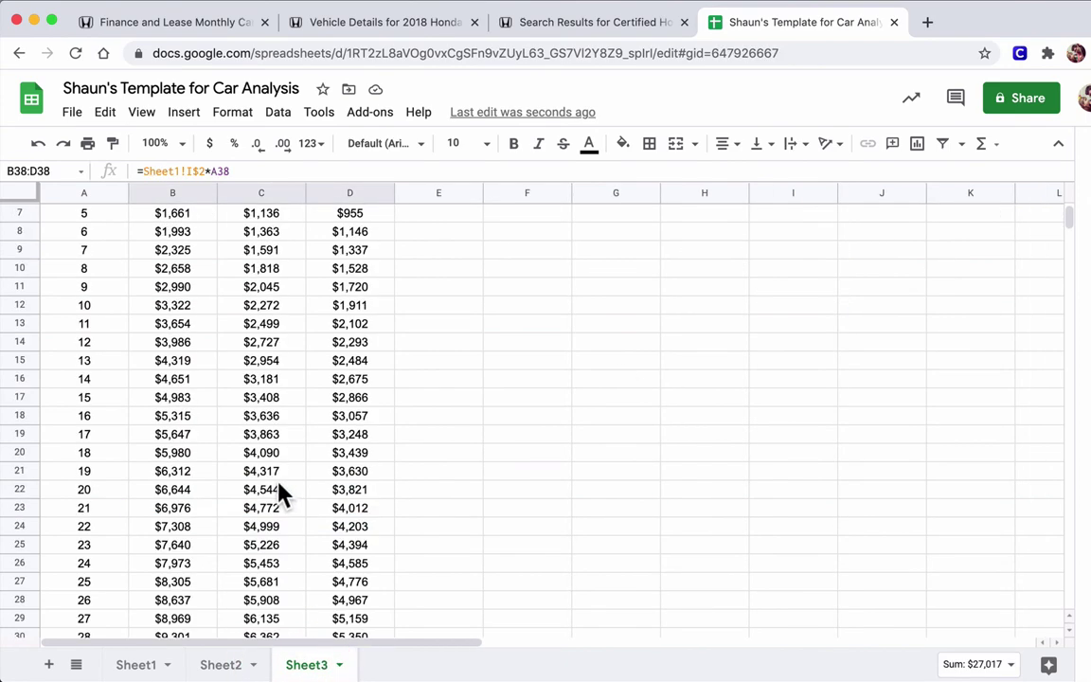
scroll(281, 494, up, 3)
click(136, 664)
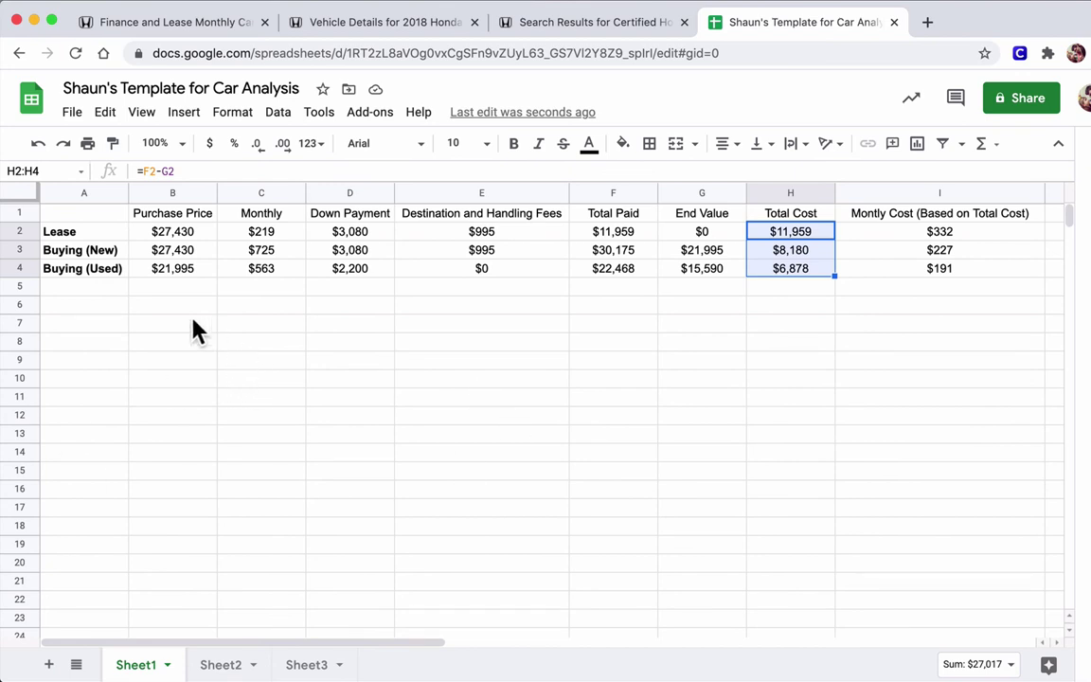
- Insert a new chart below the summary rows and make it a Line chart starting at row 6
click(114, 304)
click(176, 112)
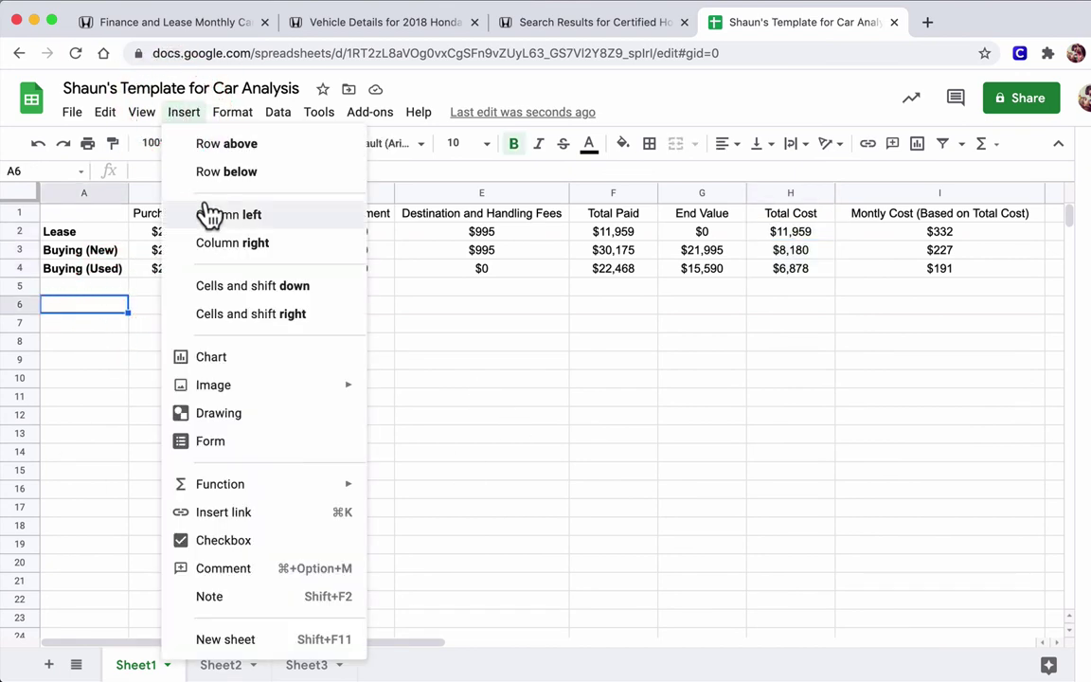
click(191, 358)
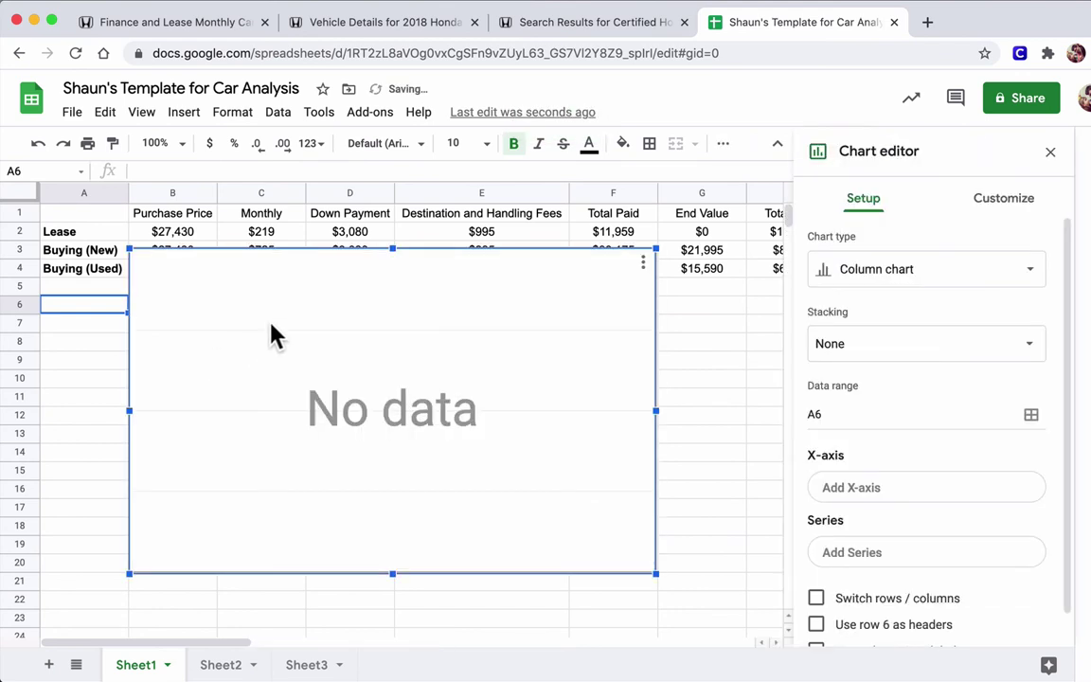
drag(432, 295, 370, 321)
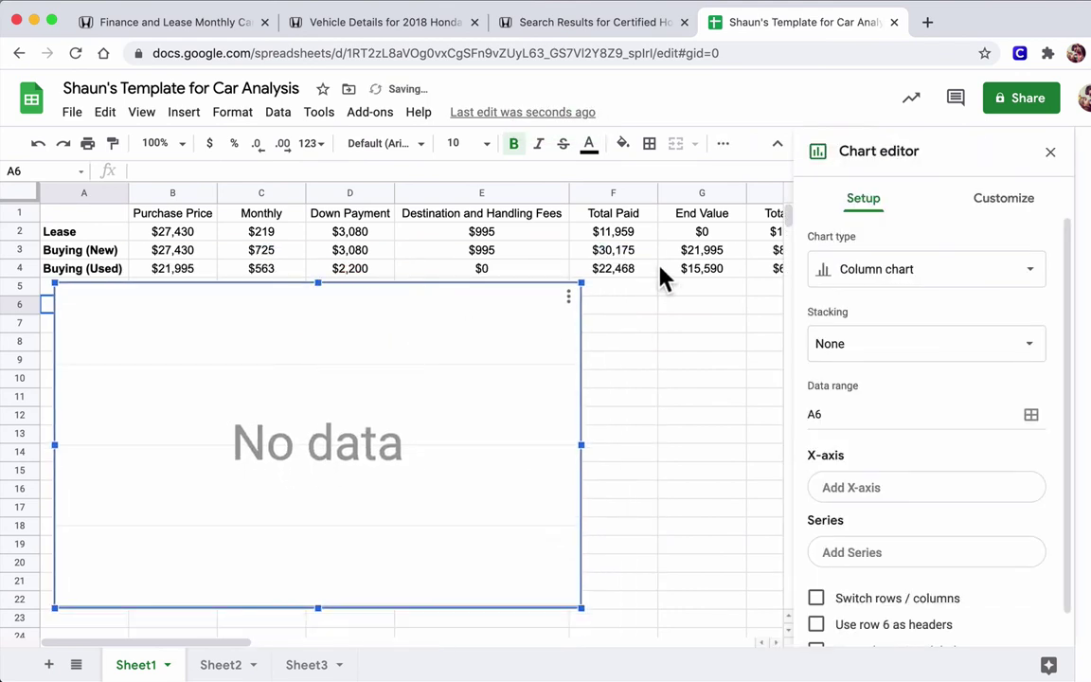
click(975, 269)
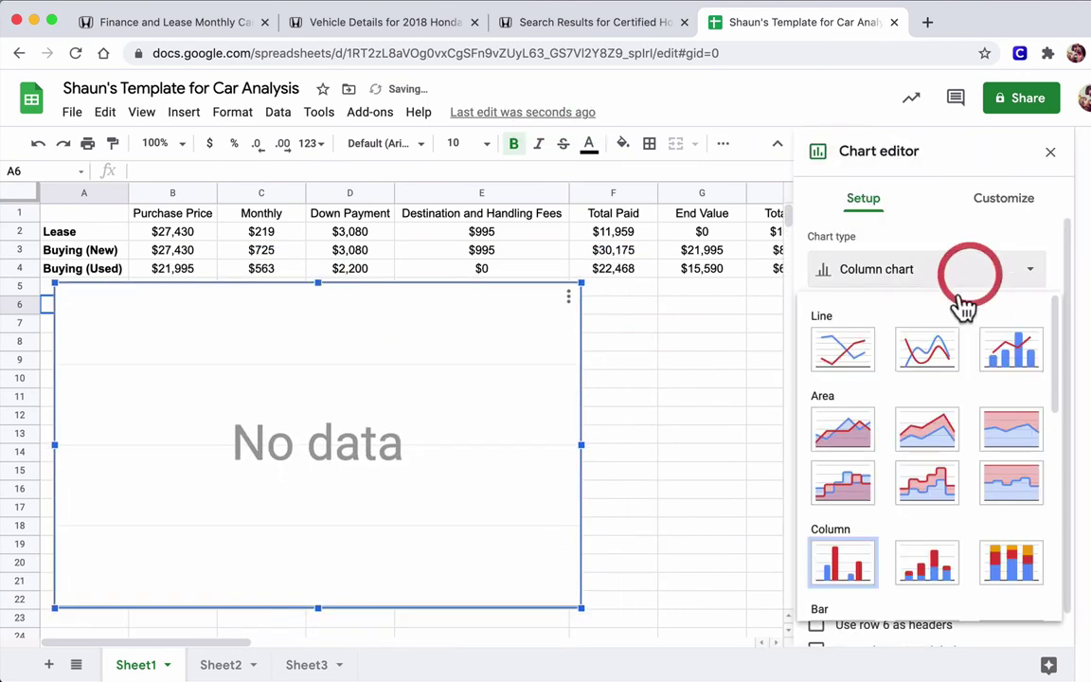
click(829, 334)
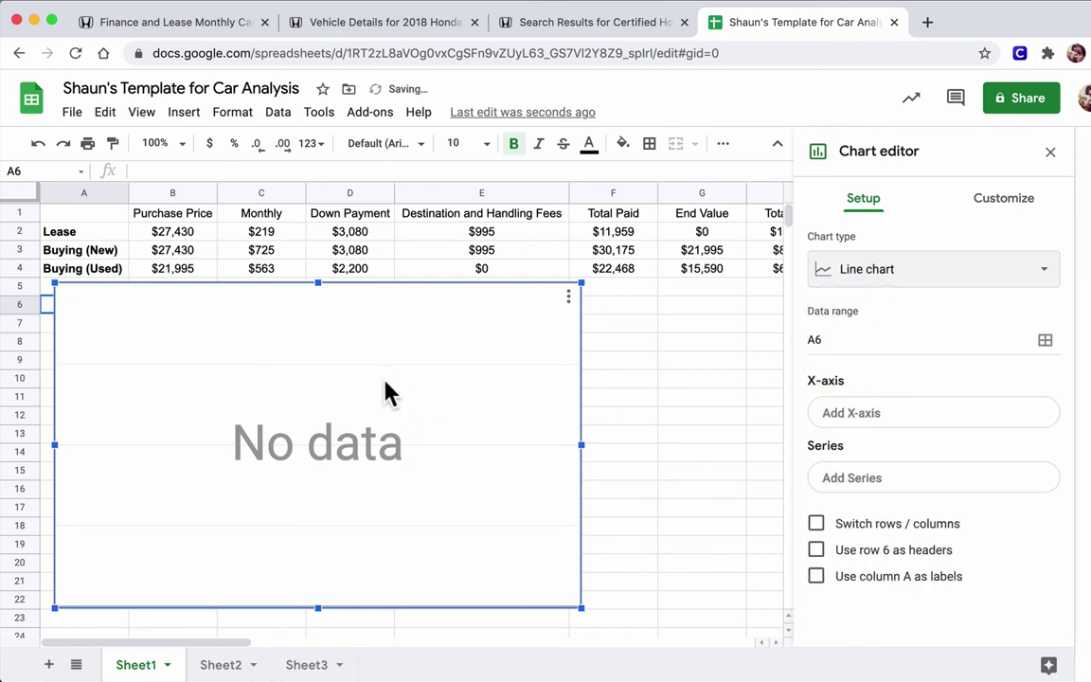
mouse_move(402, 324)
mouse_down()
mouse_move(397, 370)
mouse_move(402, 338)
mouse_up()
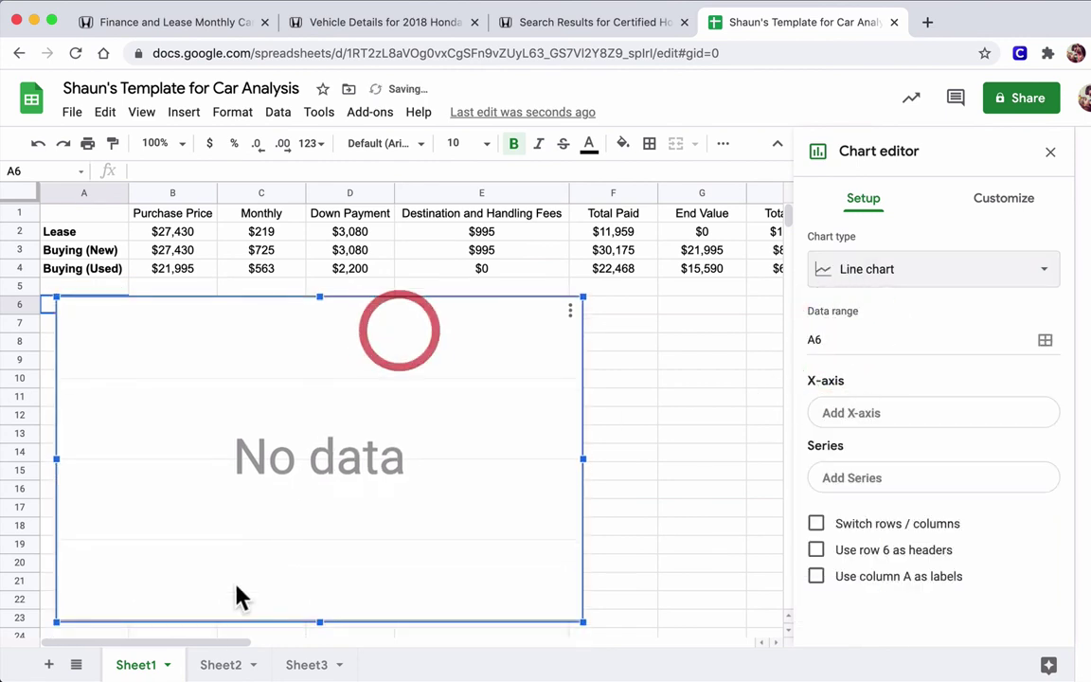
- Check Sheet2's monthly cost data, then delete A6 from the chart's data range
click(220, 664)
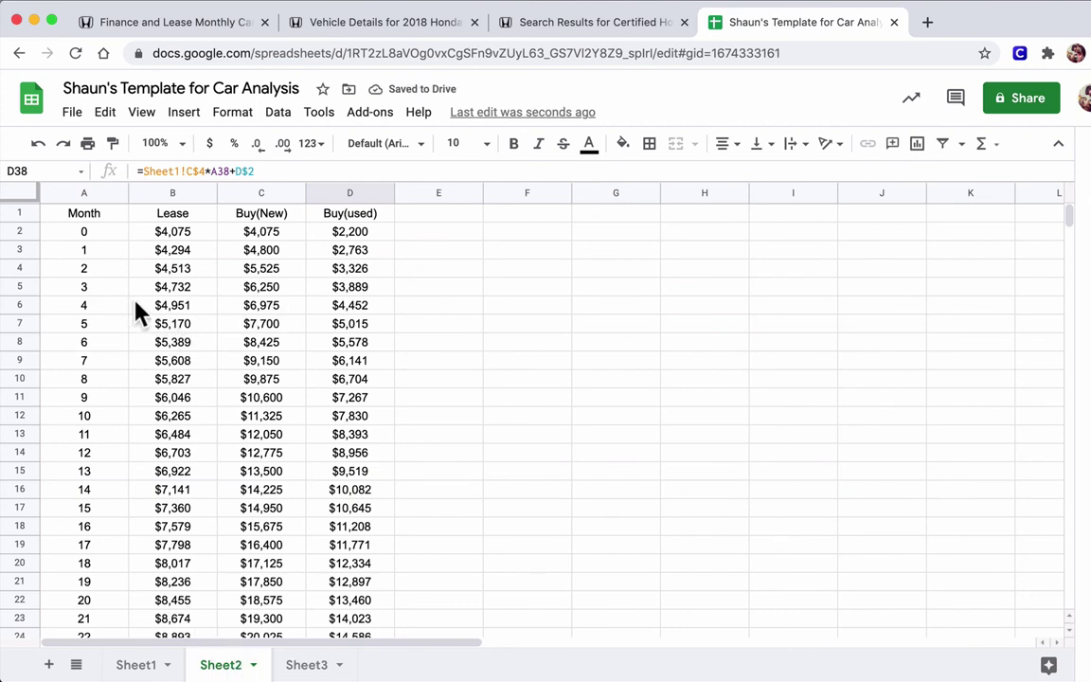
click(138, 665)
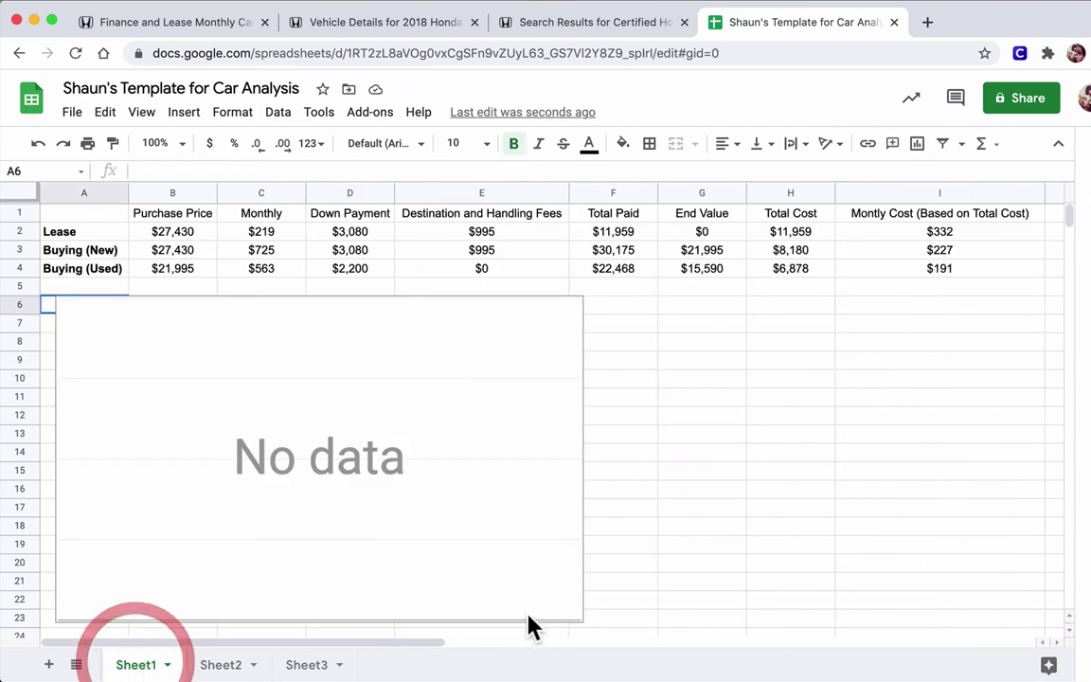
click(442, 377)
click(443, 377)
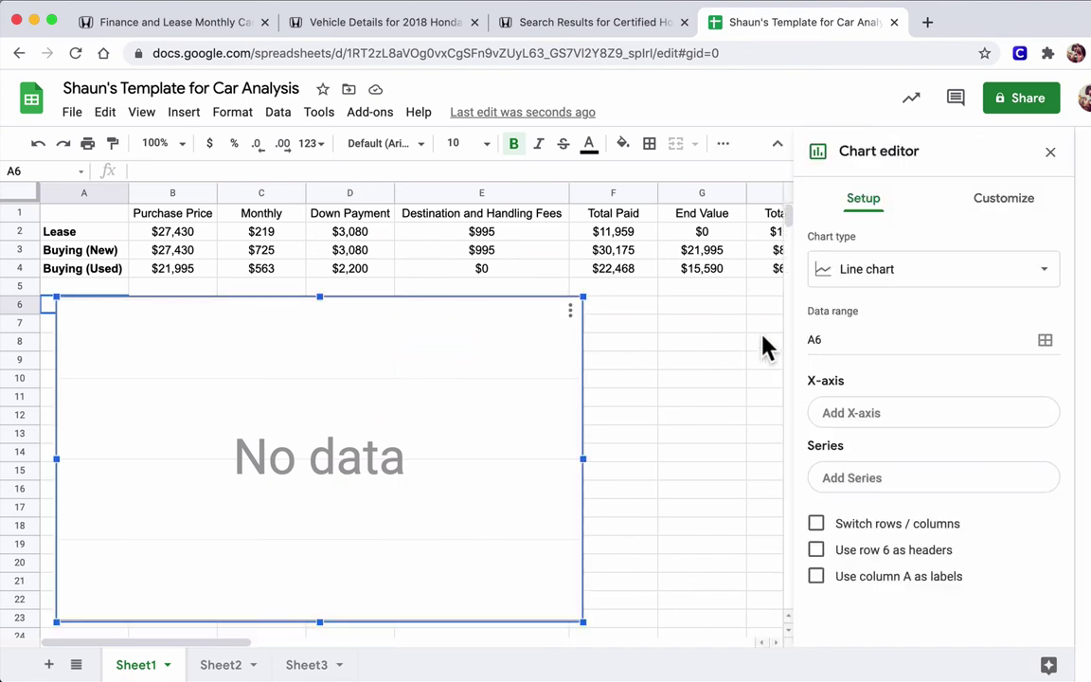
drag(833, 338, 794, 338)
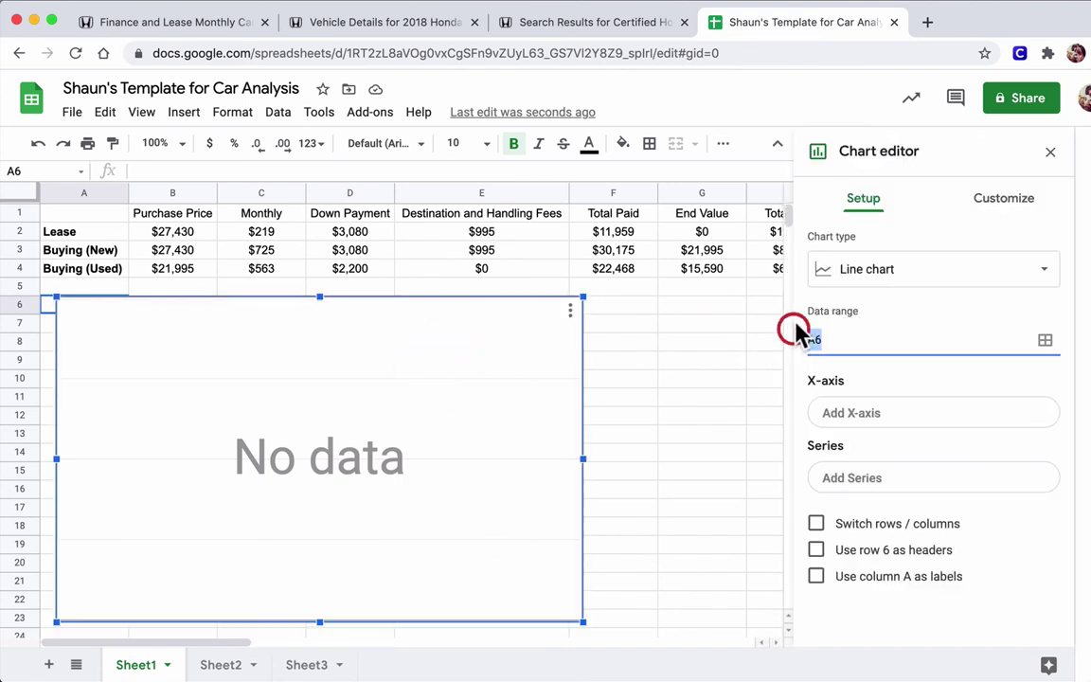
key(BackSpace)
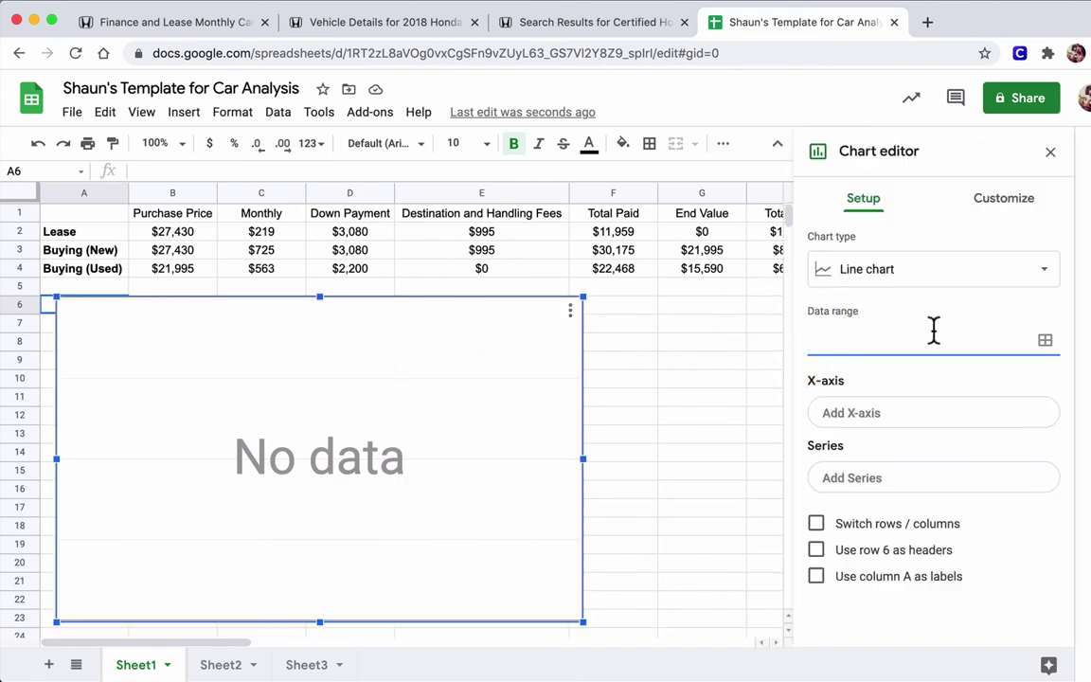
- Set the chart's data range to Sheet2's Month column A
click(1047, 340)
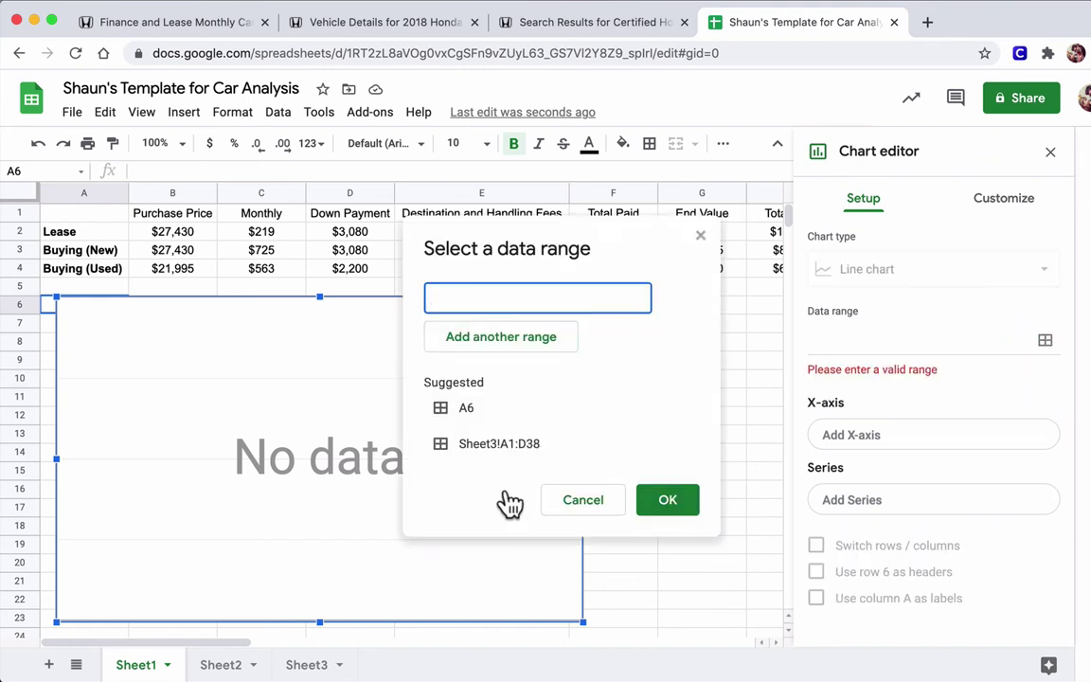
click(232, 666)
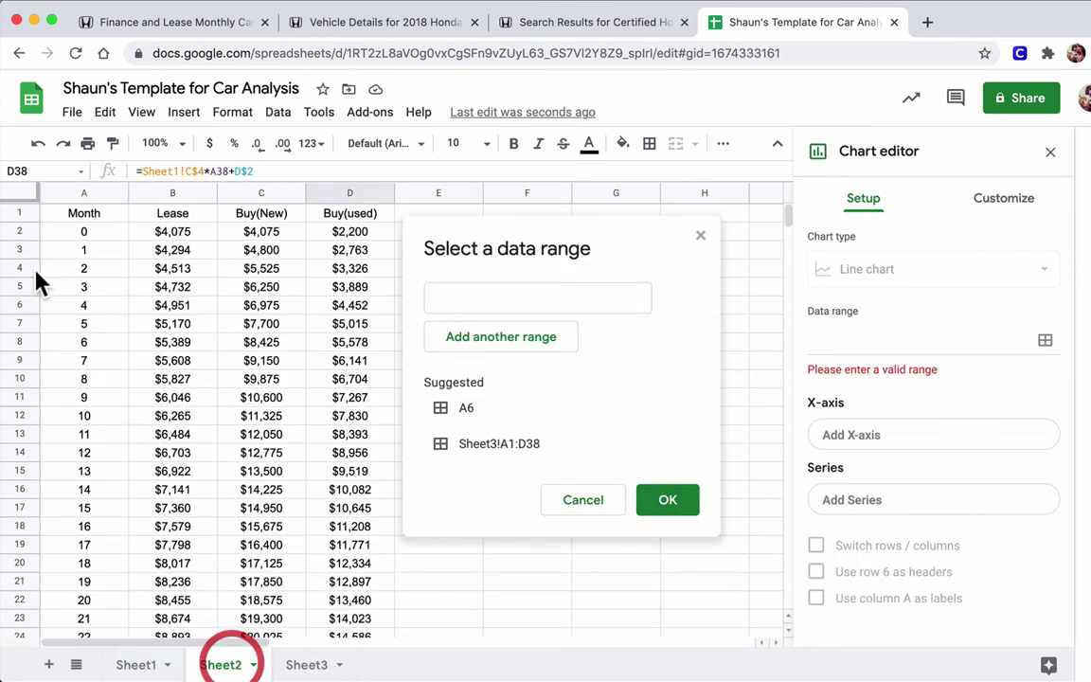
click(56, 192)
click(660, 499)
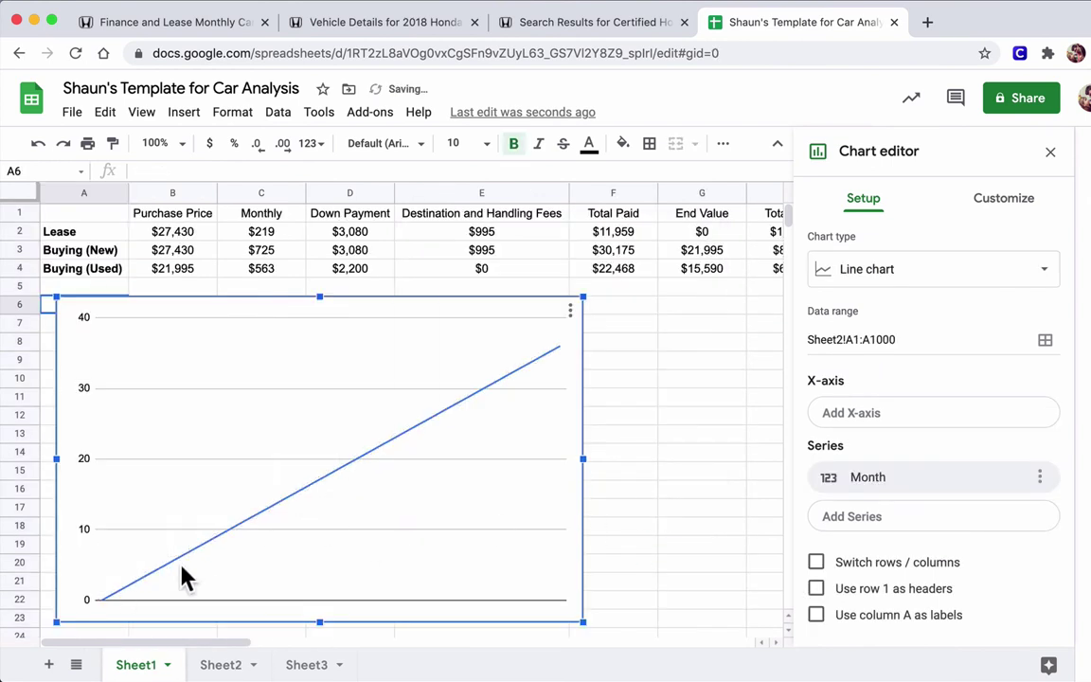
- Add Sheet2's column B as the Lease series
mouse_move(160, 574)
click(879, 519)
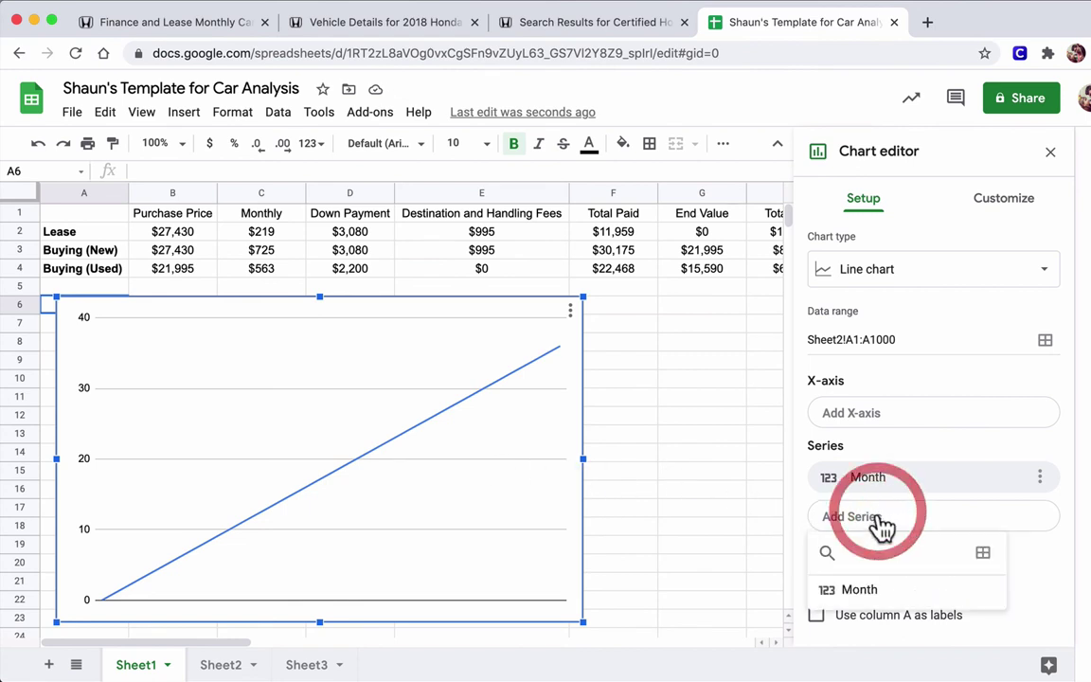
click(982, 553)
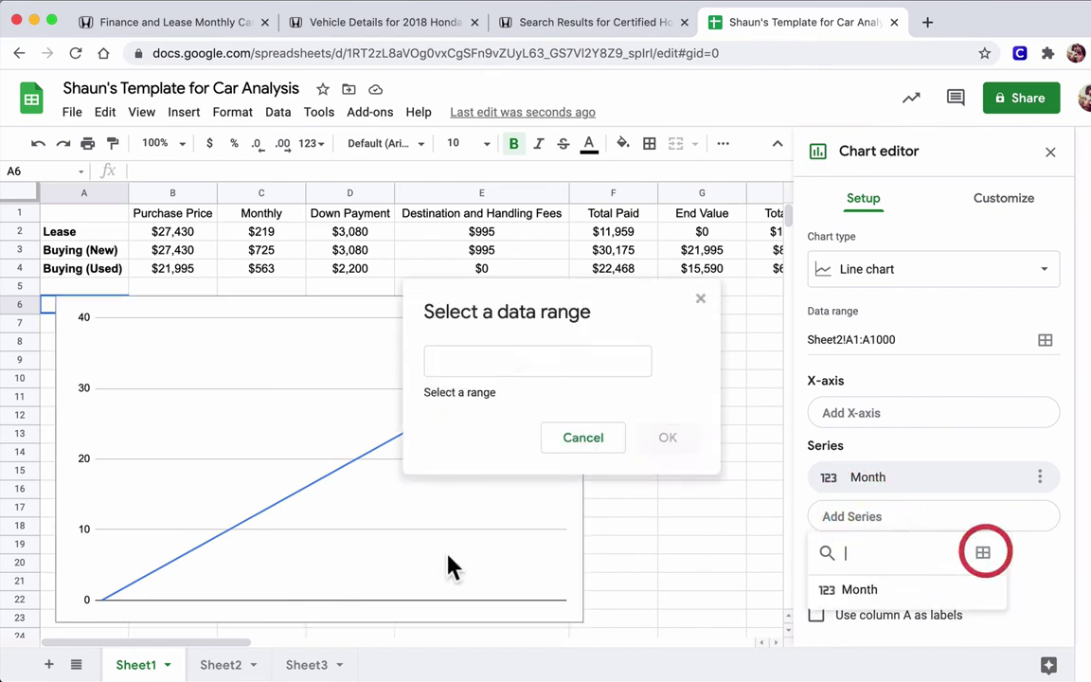
click(206, 663)
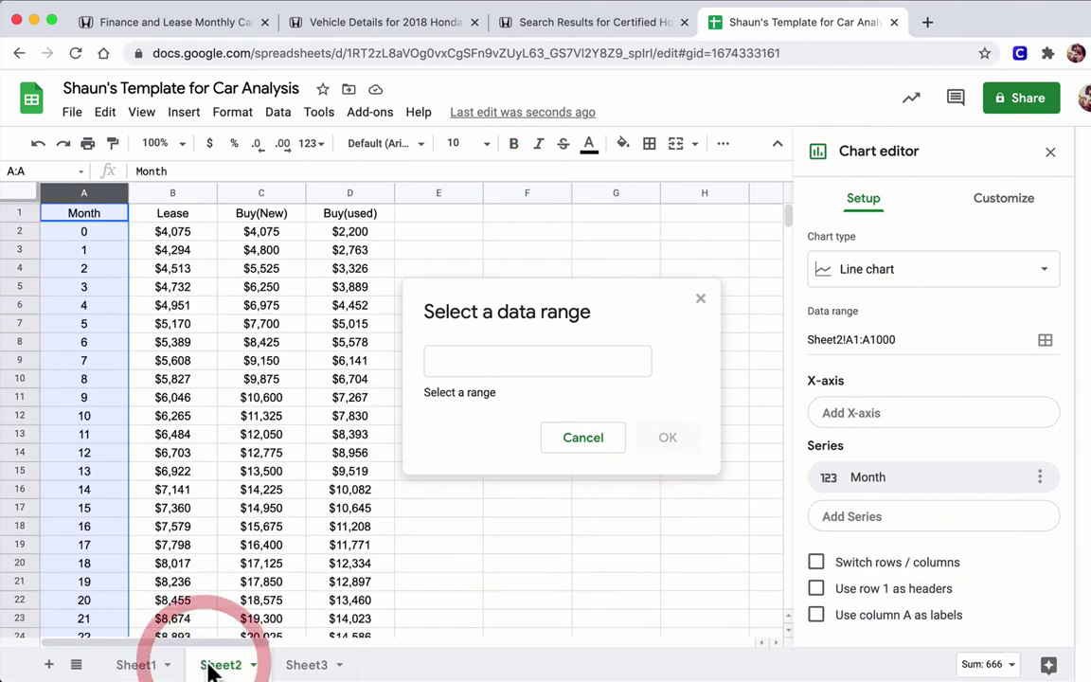
click(170, 193)
click(665, 434)
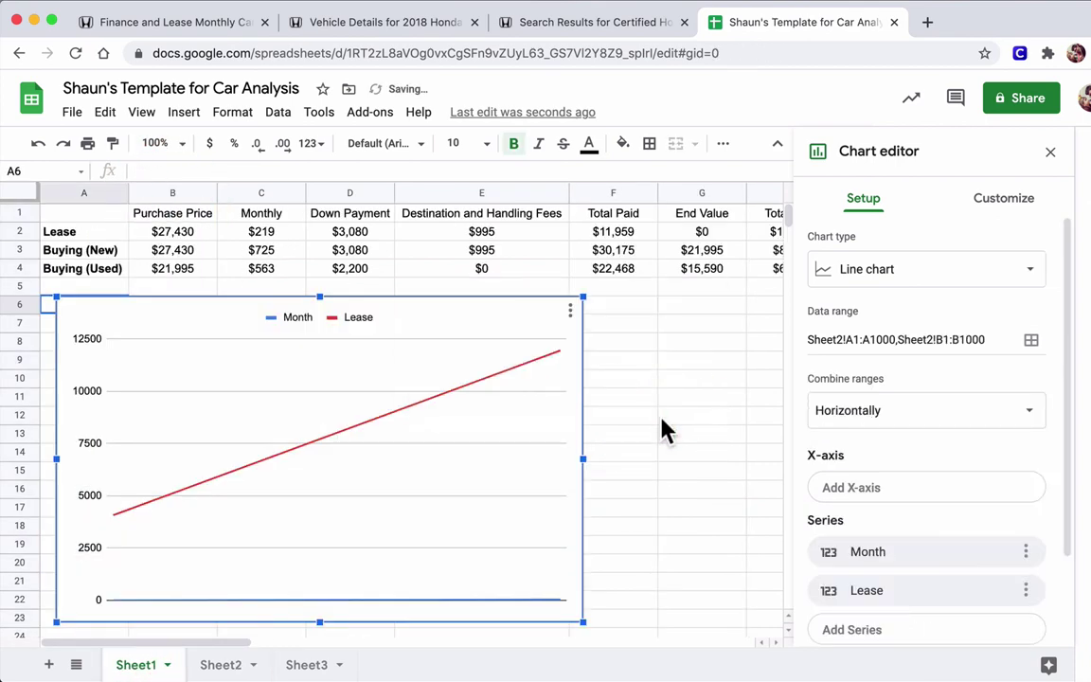
click(927, 493)
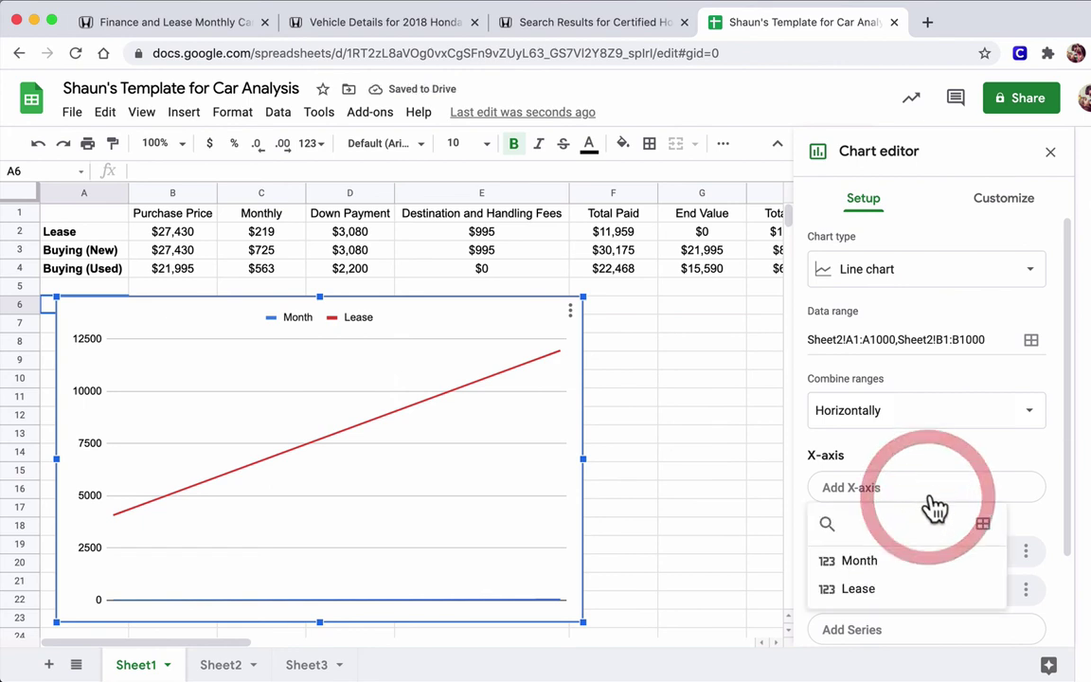
click(947, 460)
scroll(927, 514, down, 1)
- Add Sheet2's columns C and D as the Buy(New) and Buy(used) series
click(913, 596)
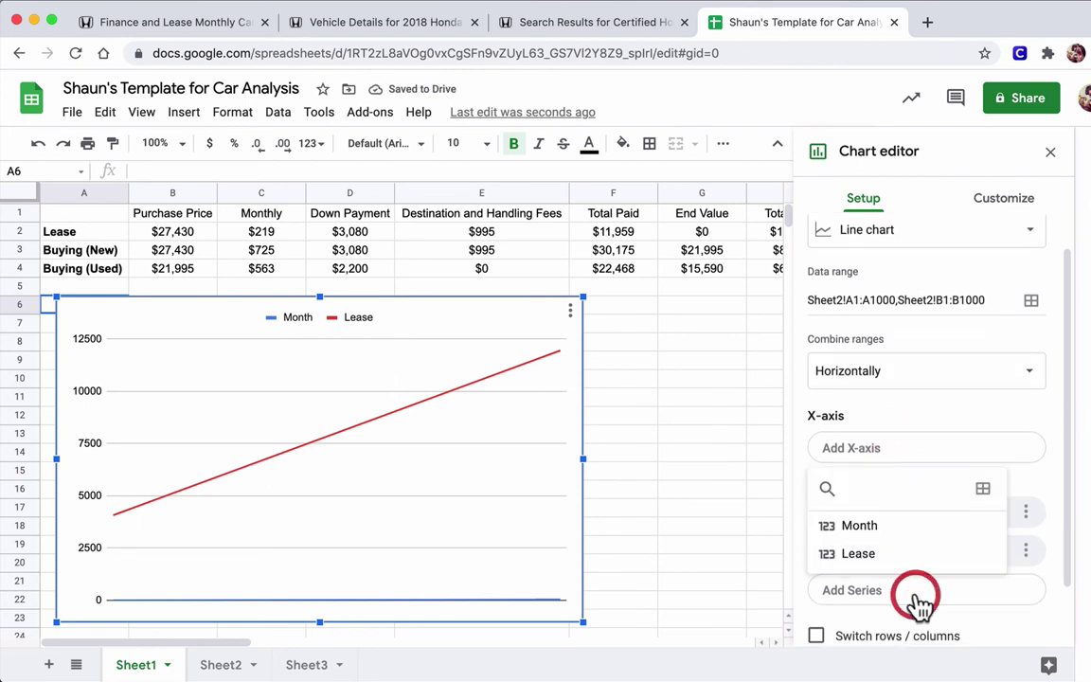
click(982, 489)
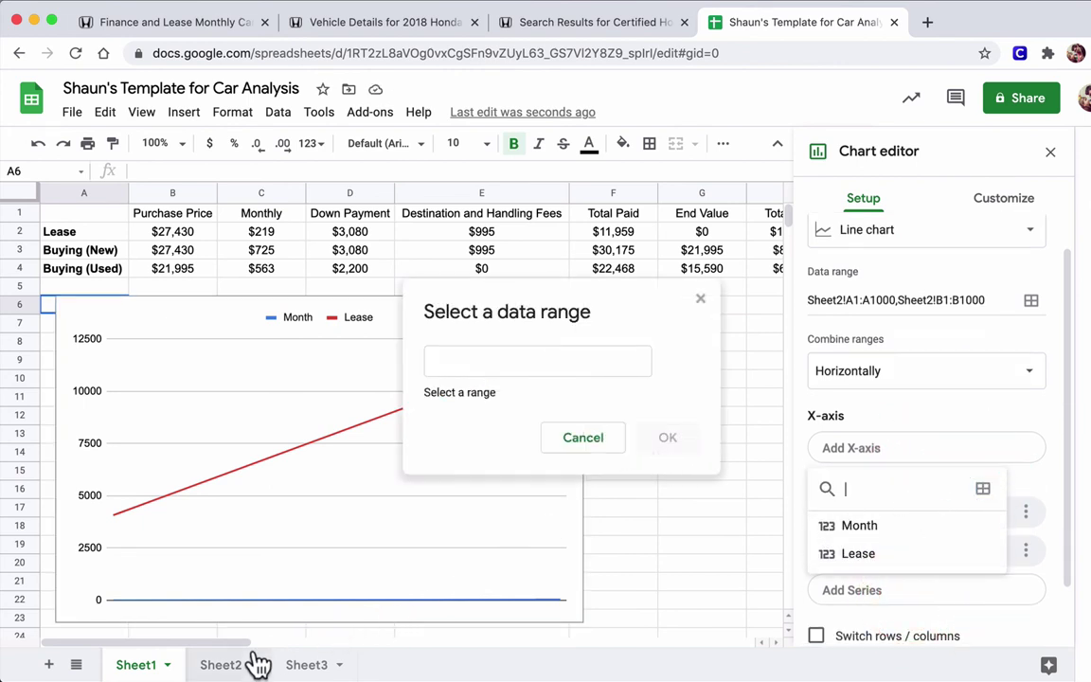
click(221, 664)
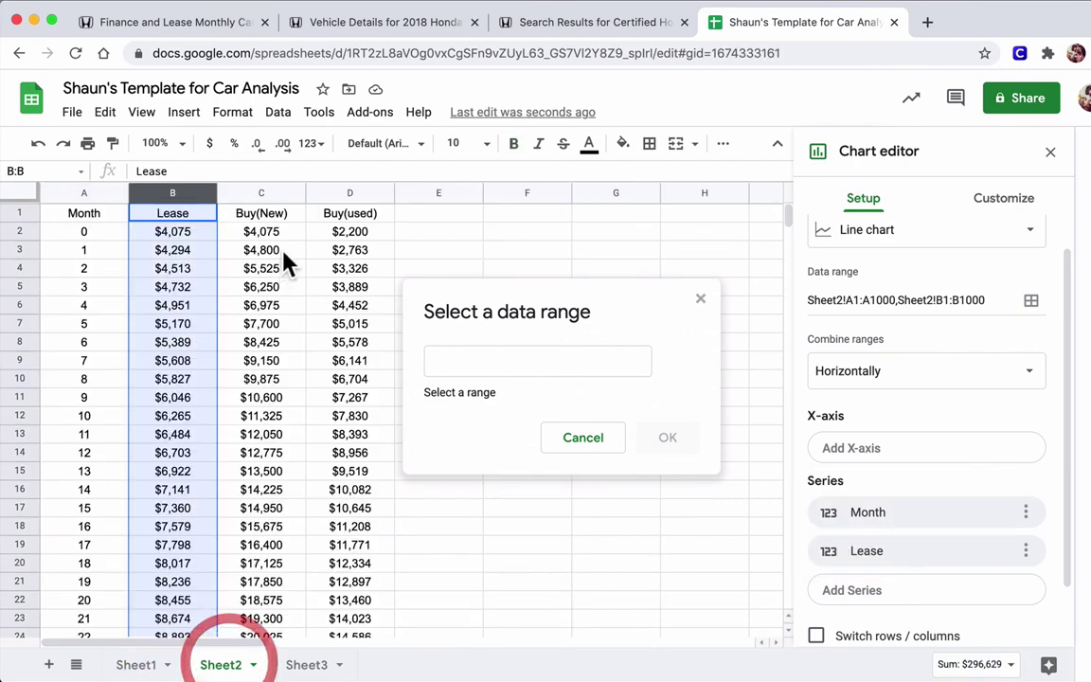
click(267, 195)
click(669, 434)
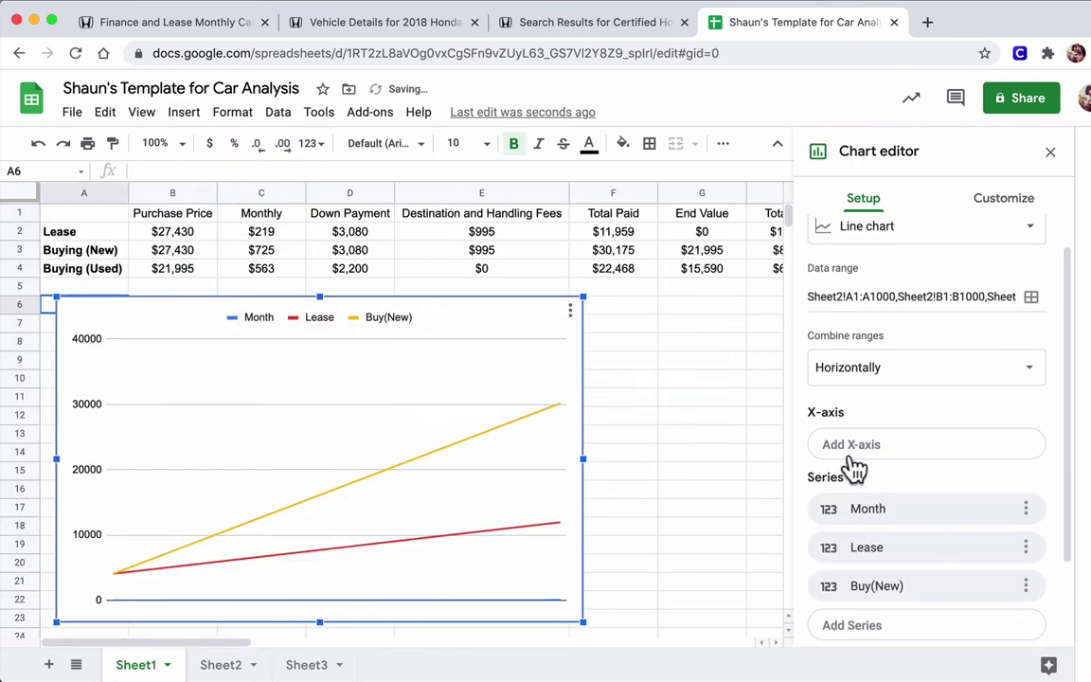
scroll(856, 466, down, 2)
click(845, 523)
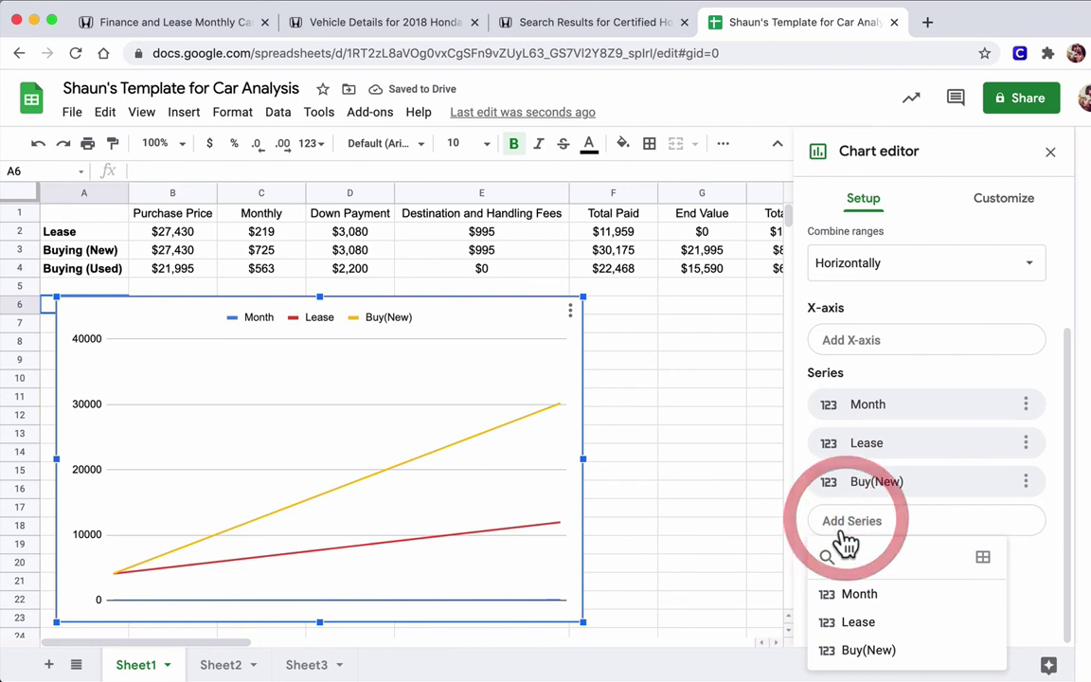
click(984, 561)
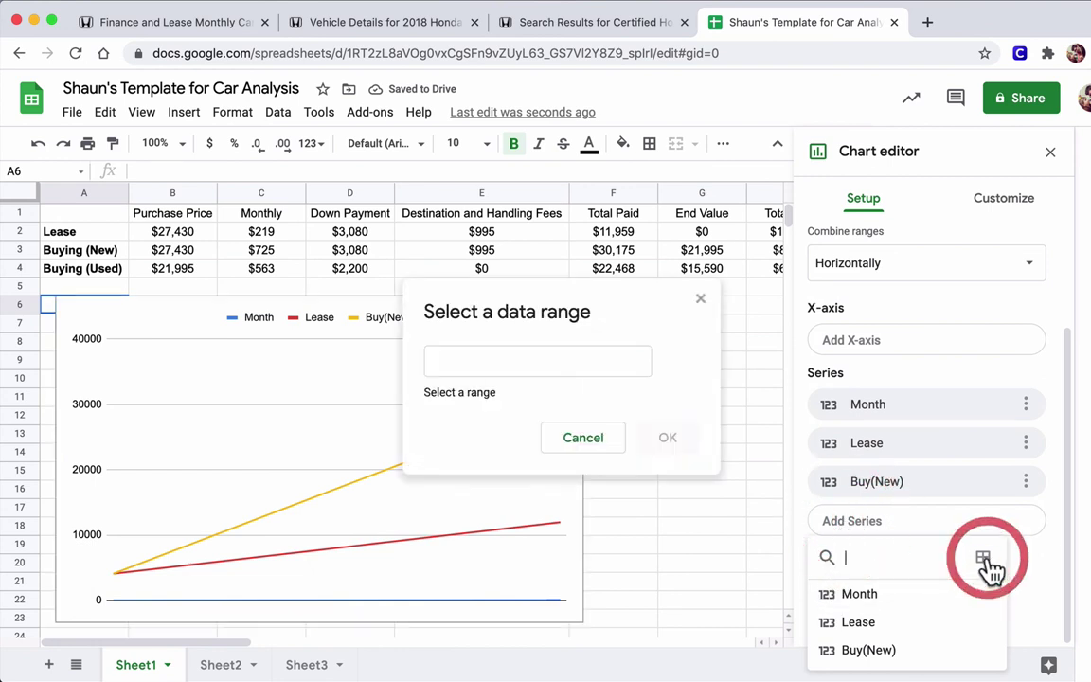
click(543, 358)
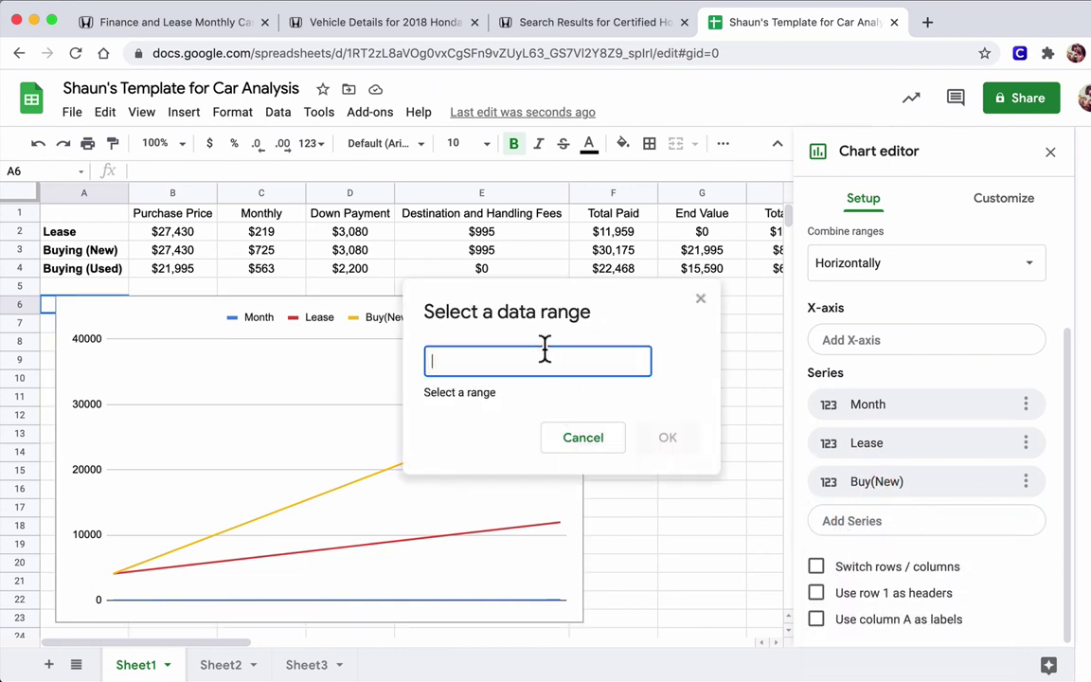
click(232, 665)
click(346, 194)
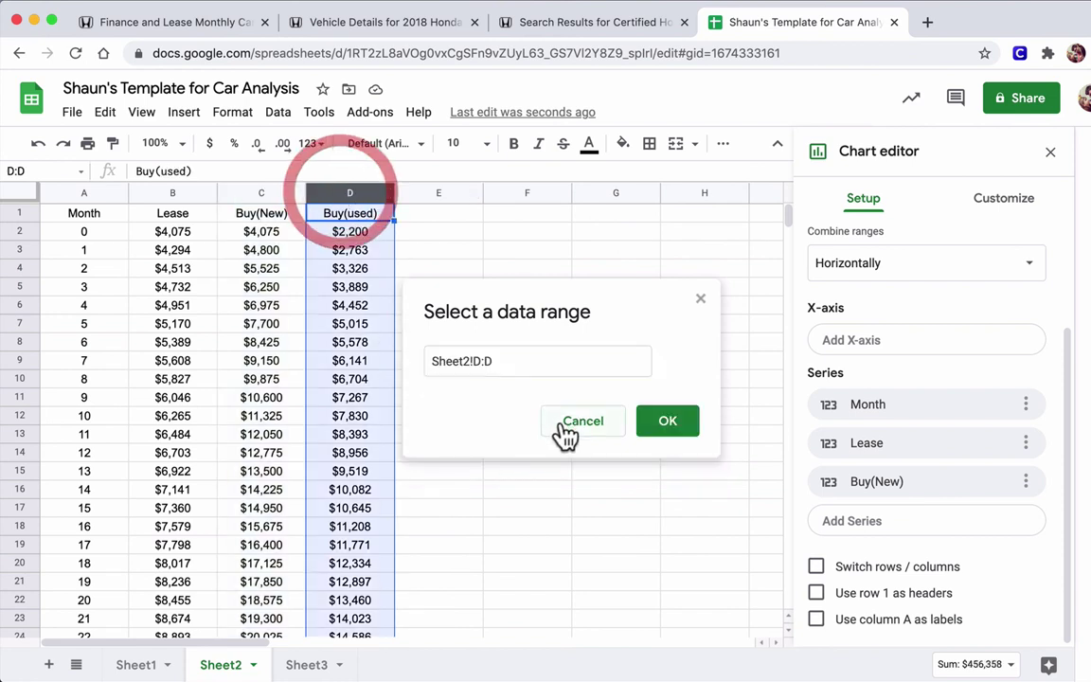
click(668, 437)
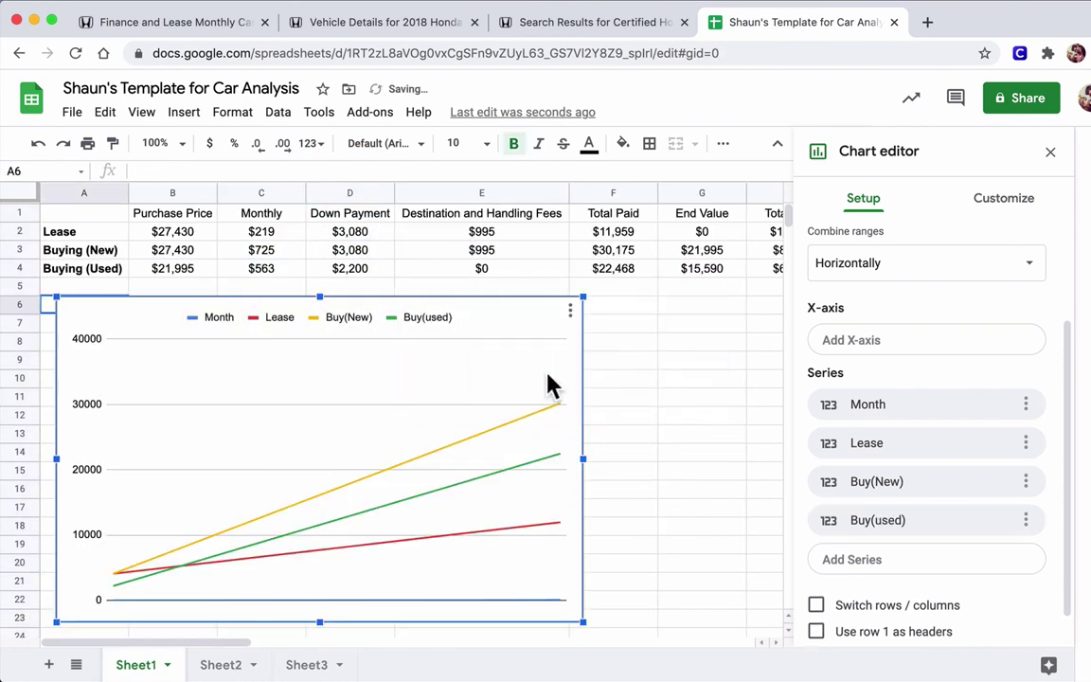
click(976, 204)
- Type a chart title beginning 'Tot' in the chart and axis title options
click(875, 296)
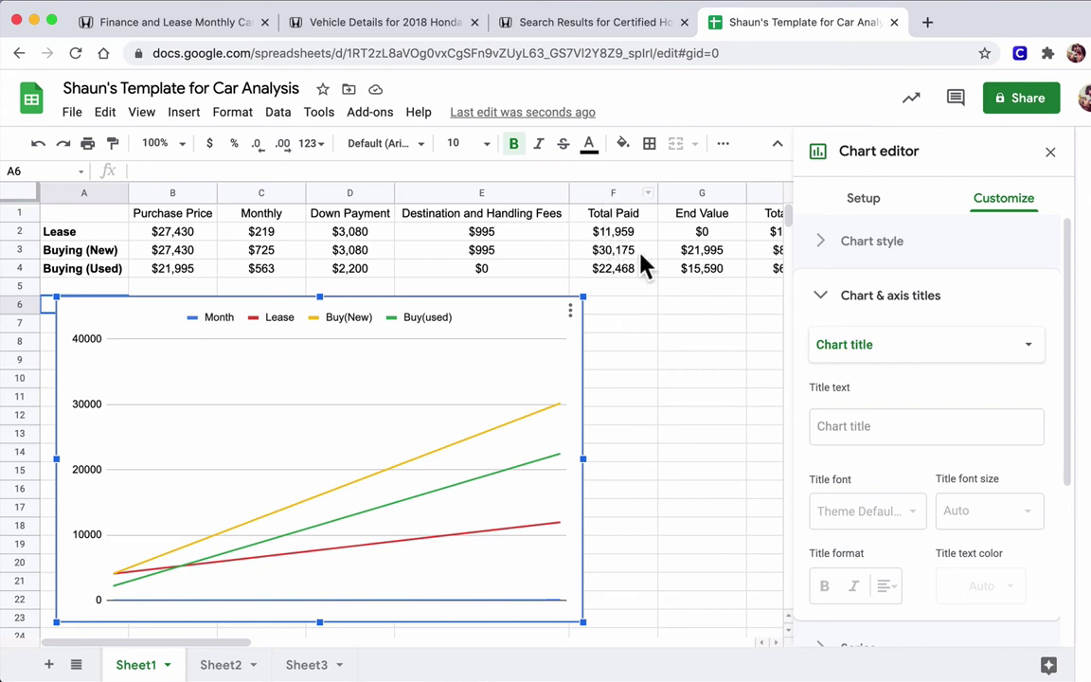
click(869, 427)
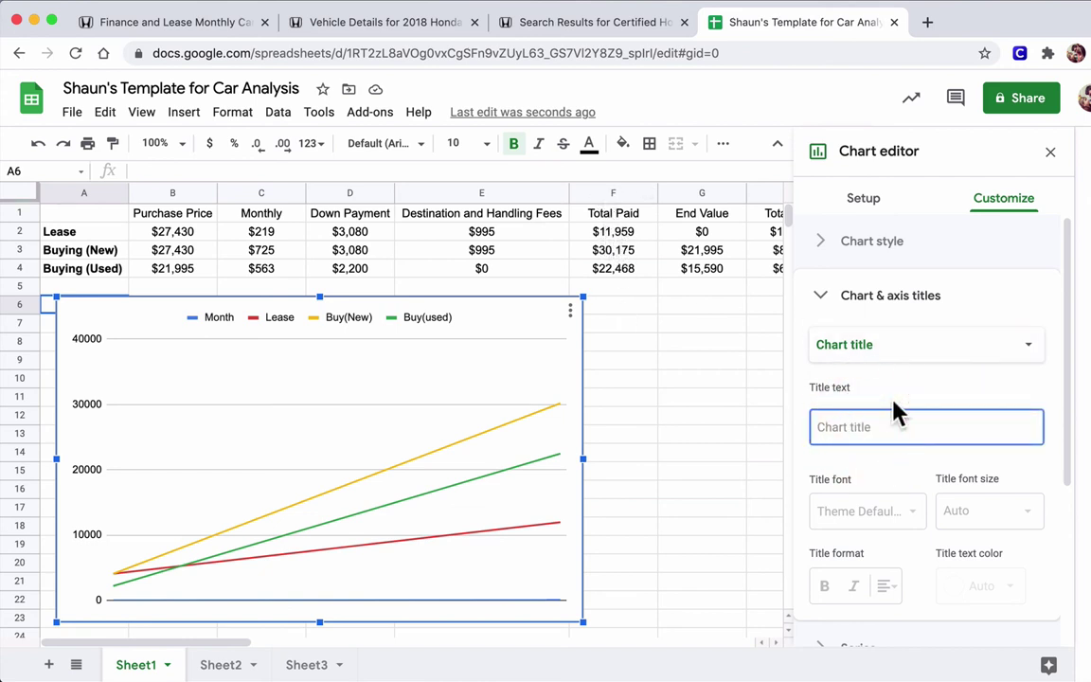
text(Total Paid)
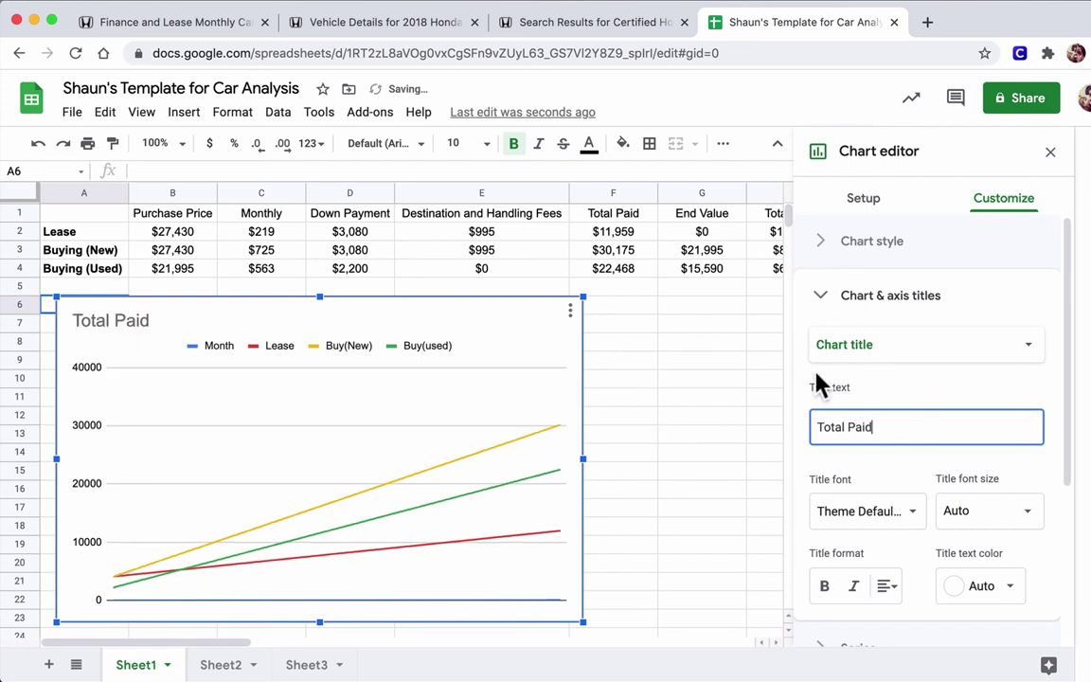
click(701, 343)
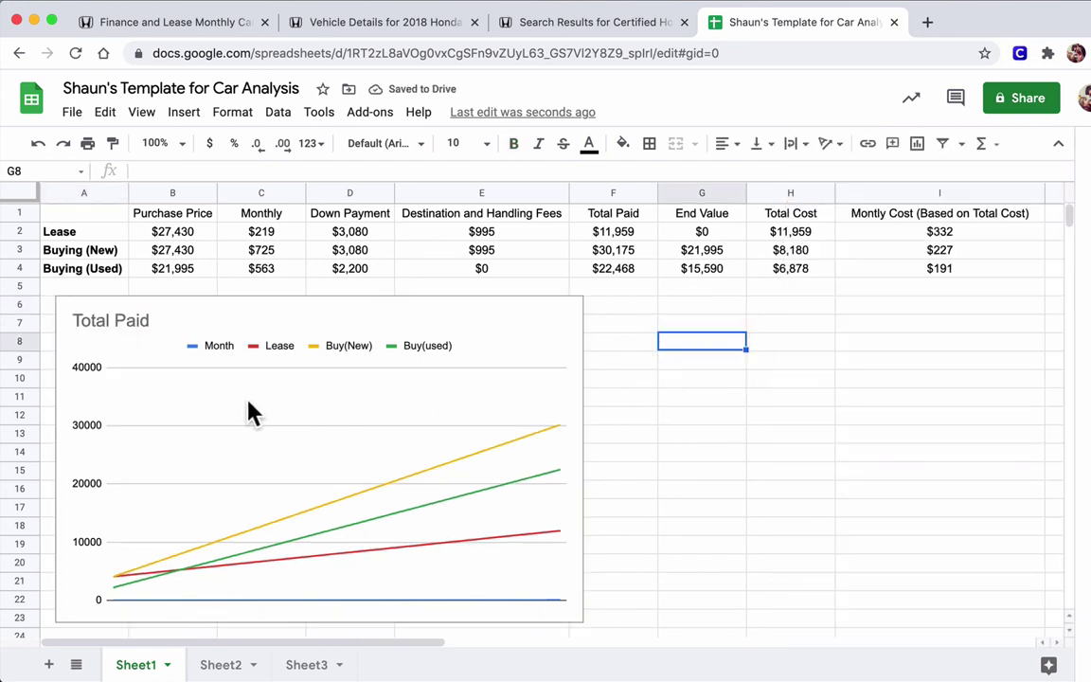
- Try deleting the flat Month line directly on the chart and review its series list
click(214, 350)
double_click(218, 350)
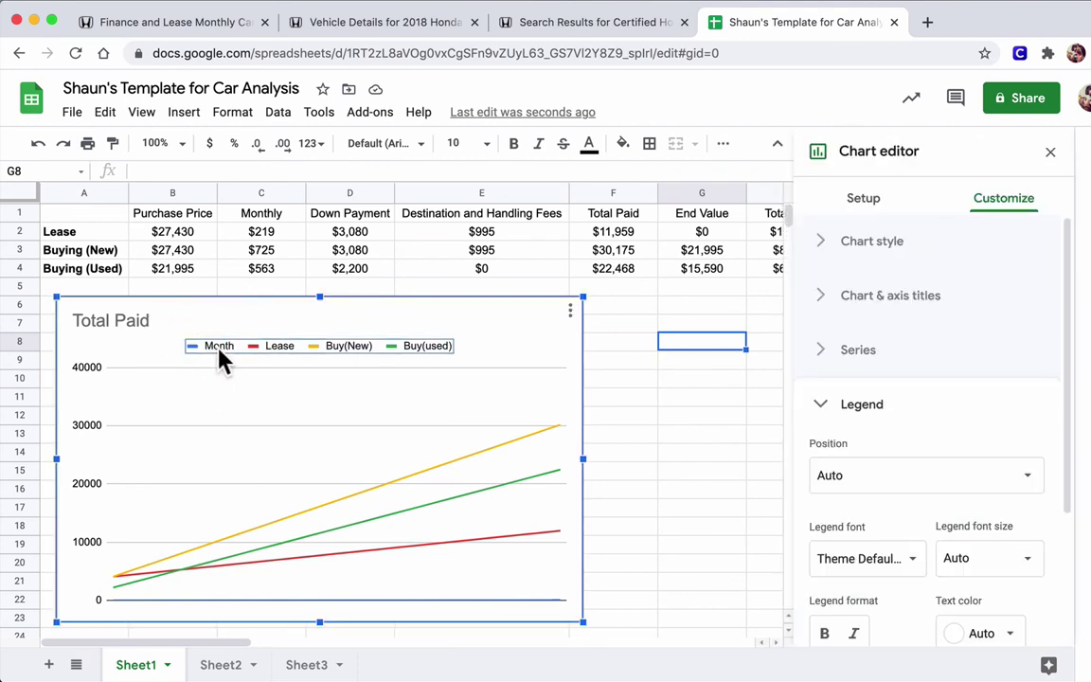
click(329, 600)
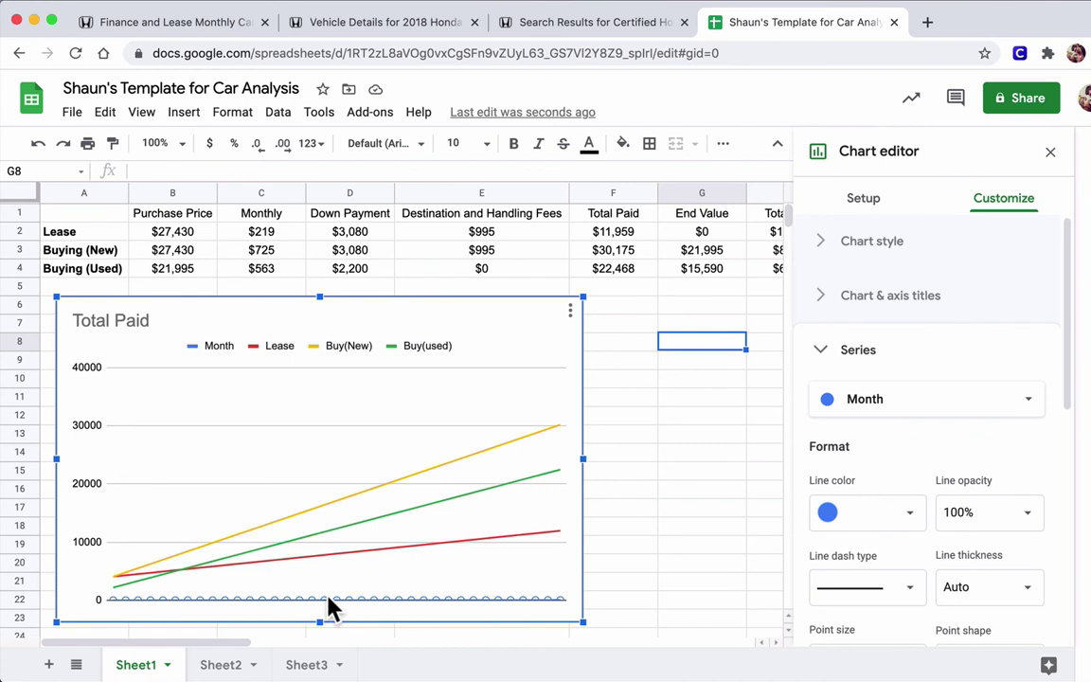
key(Delete)
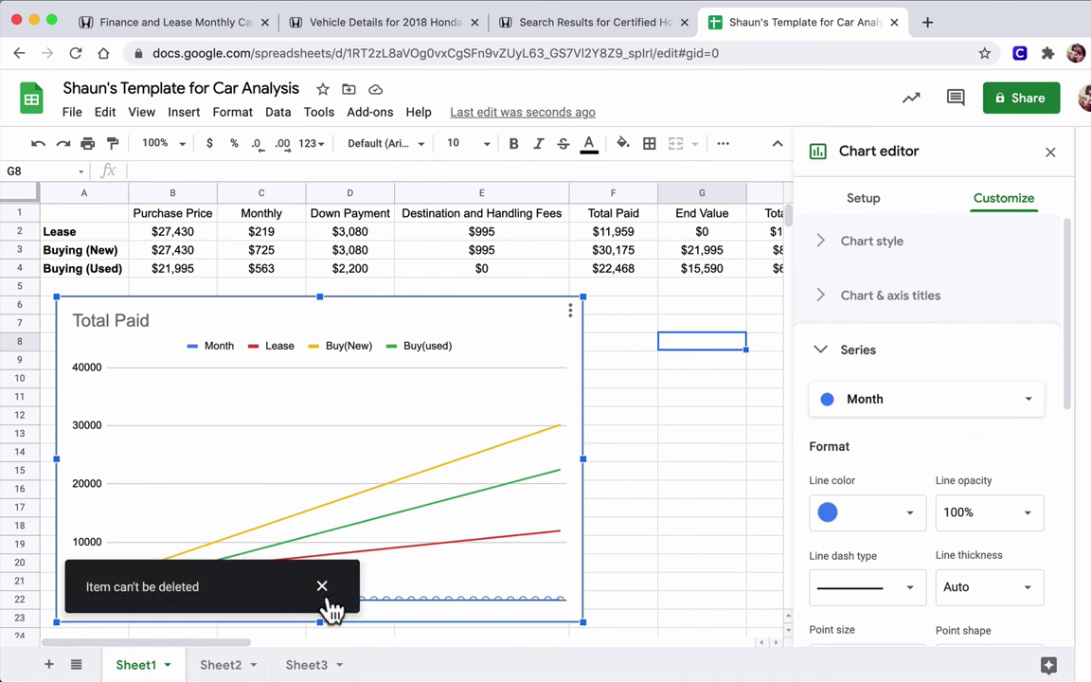
click(971, 406)
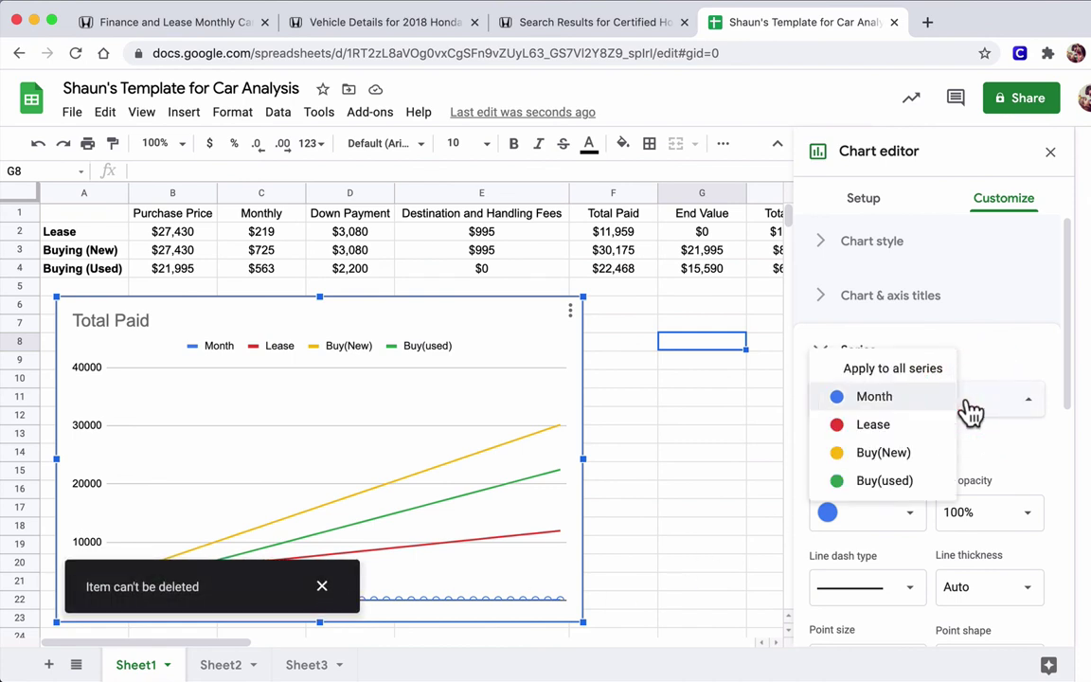
click(971, 407)
- Remove the Month series from the chart's Setup series list
click(864, 200)
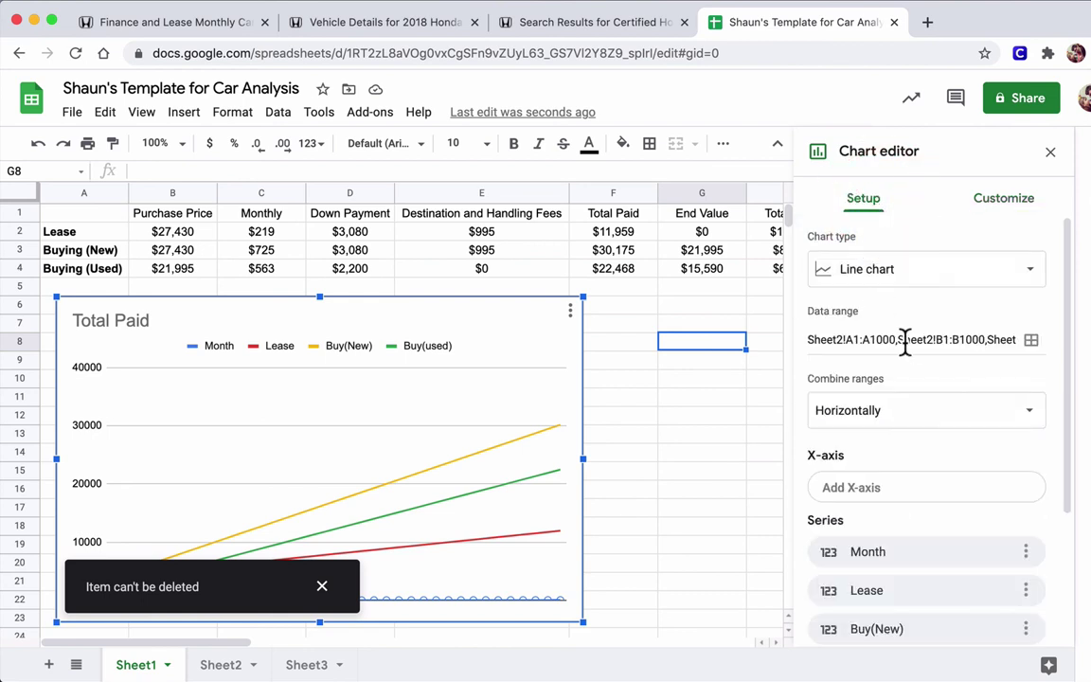
scroll(904, 346, down, 3)
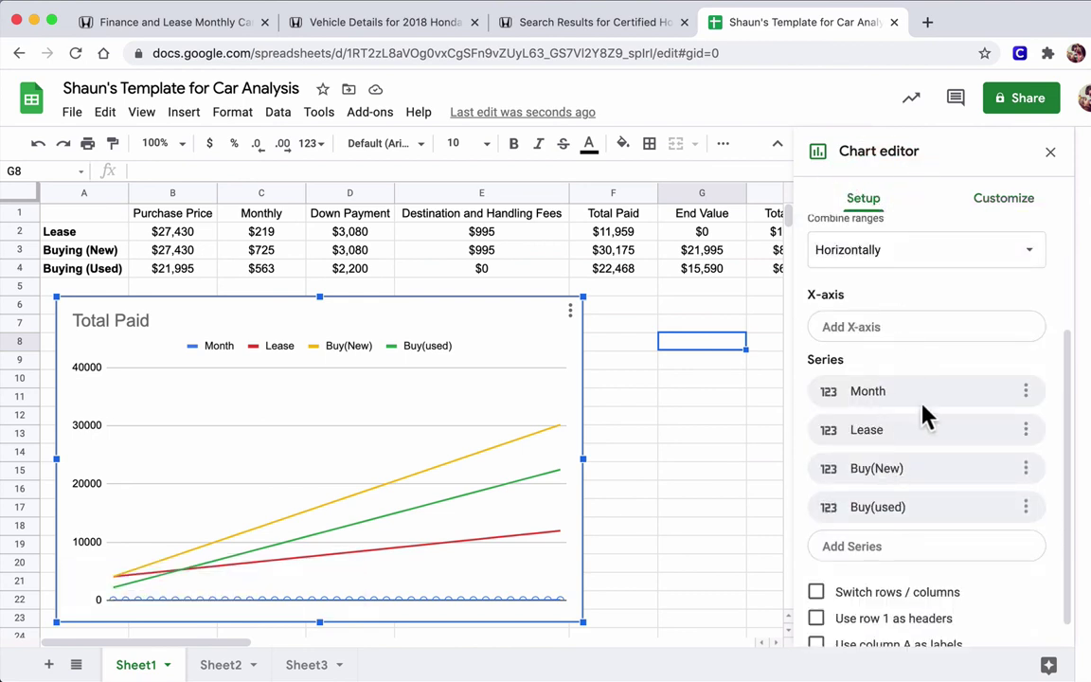
click(1025, 396)
click(995, 428)
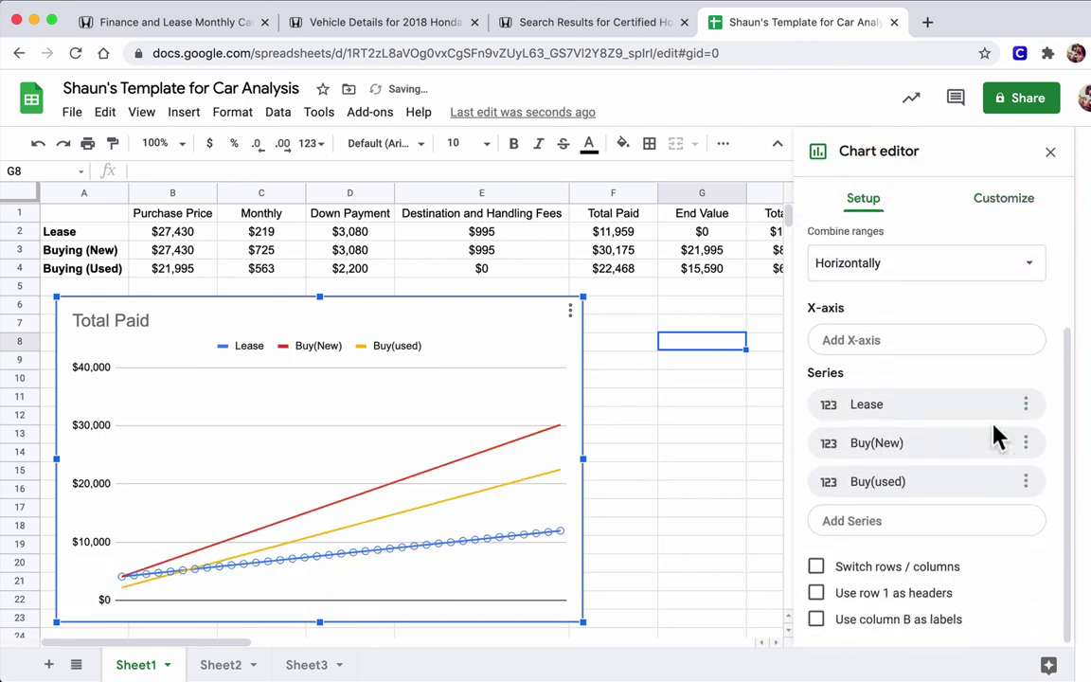
click(975, 204)
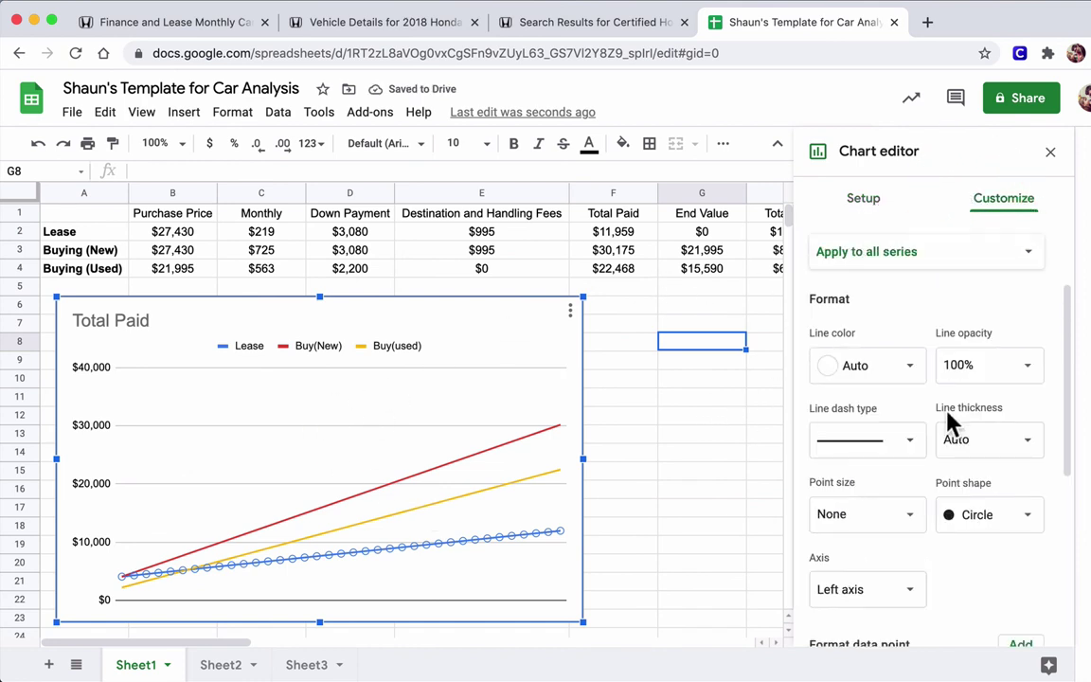
- Shrink the Total Paid chart slightly
click(650, 453)
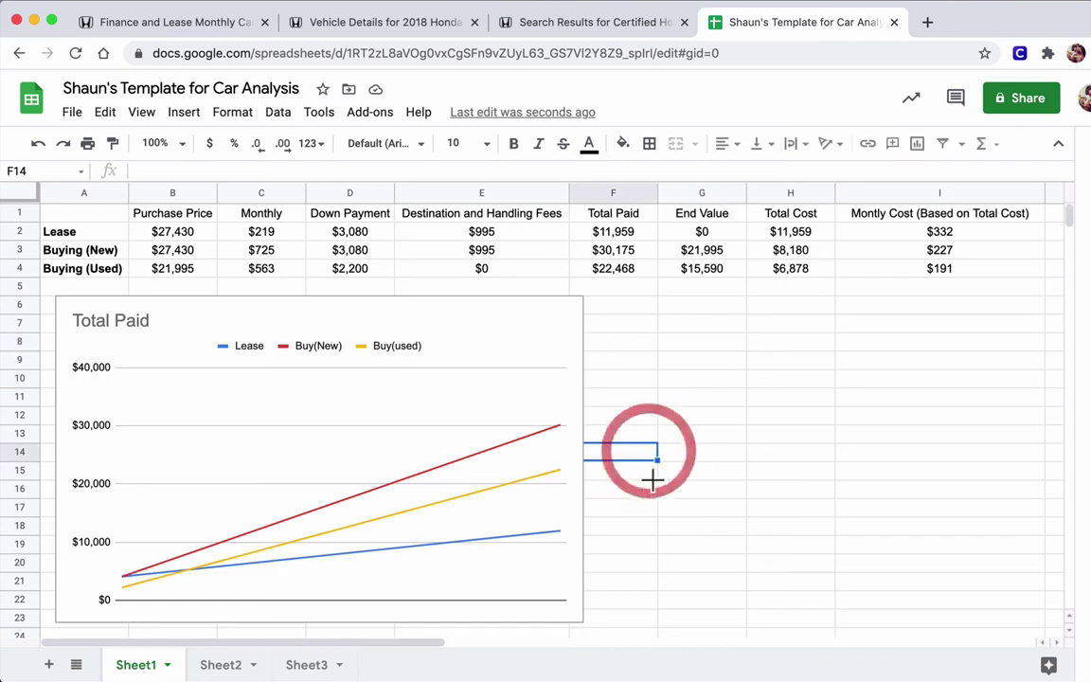
click(569, 516)
drag(588, 625, 548, 602)
- Set the Total Paid chart's x-axis to the Month values in Sheet3 column A
double_click(457, 506)
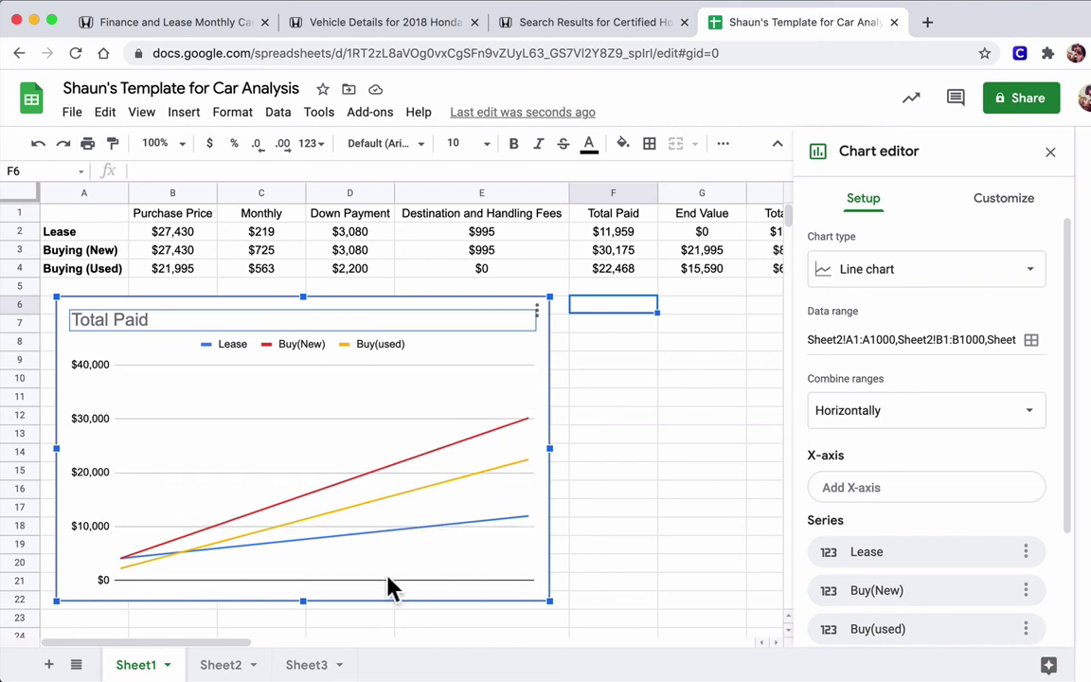
click(895, 488)
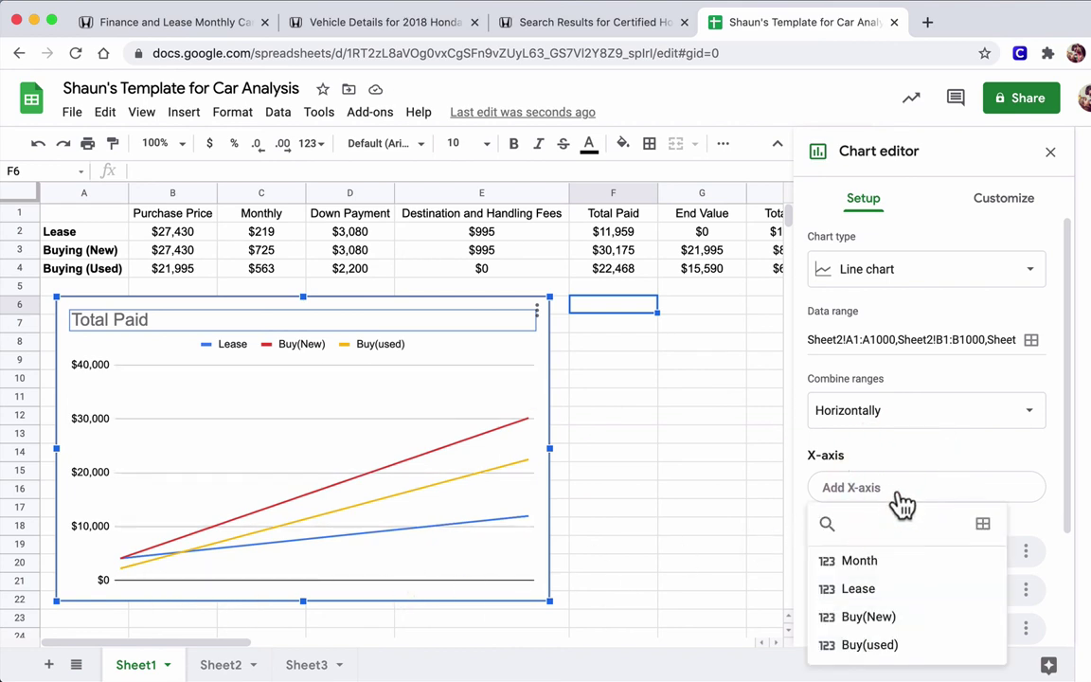
click(837, 561)
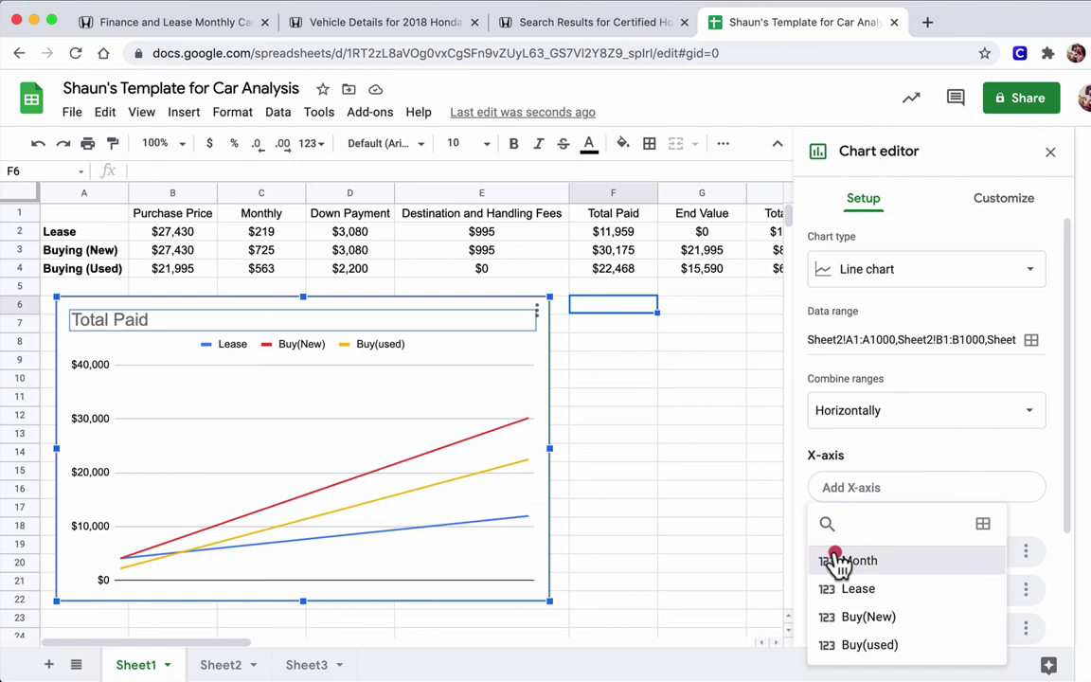
click(981, 524)
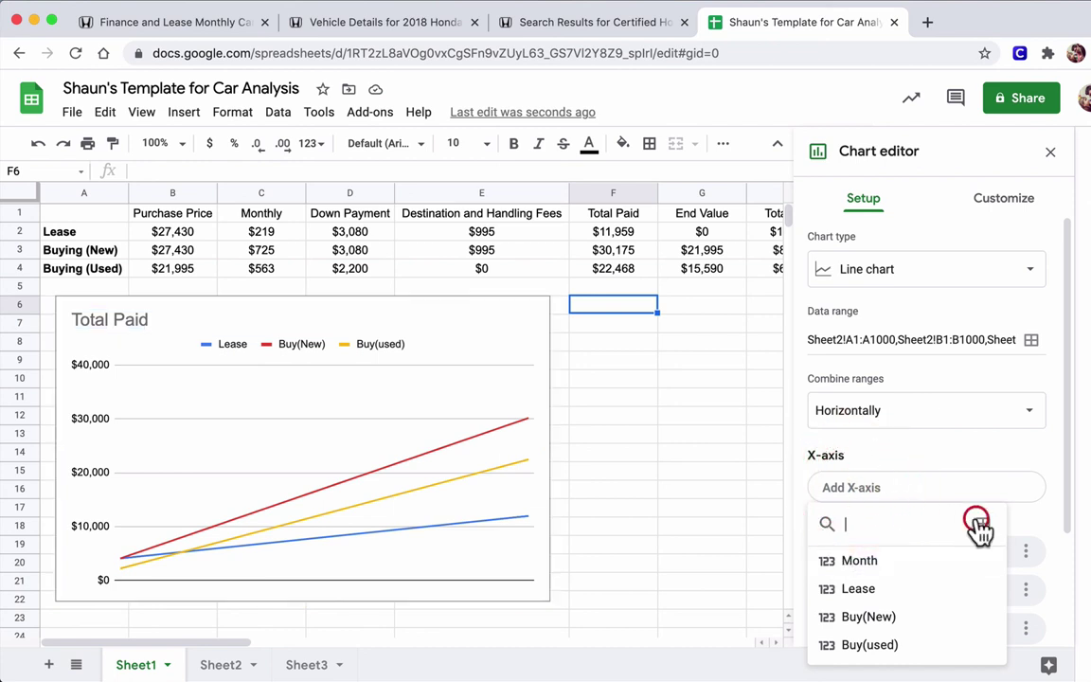
click(298, 663)
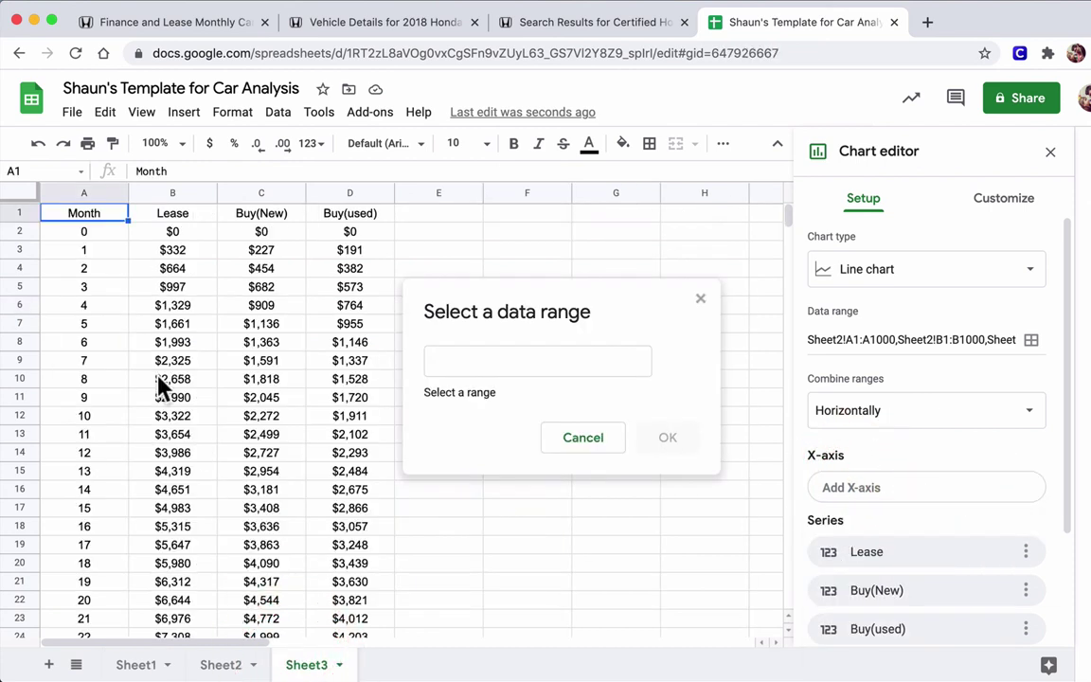
click(94, 193)
click(654, 431)
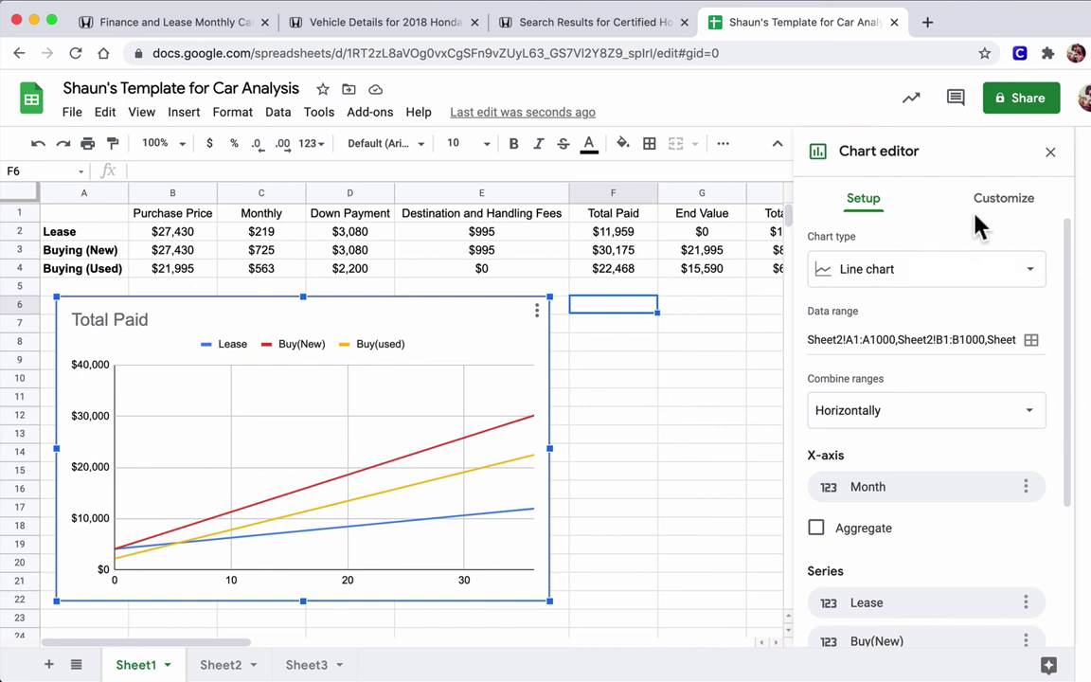
click(1051, 155)
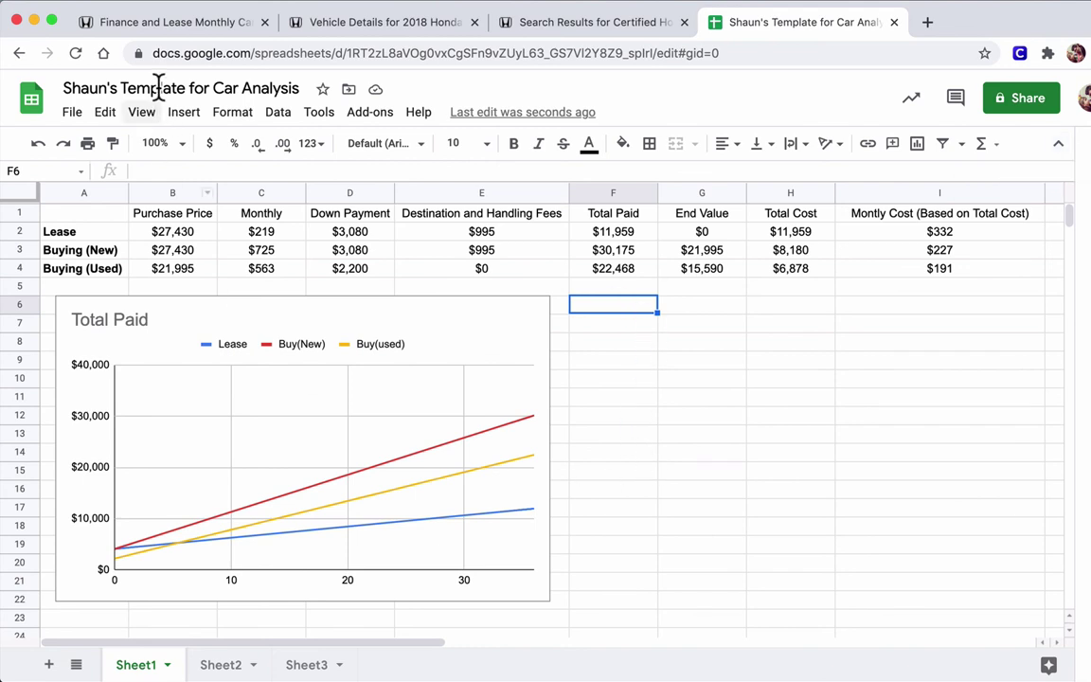
- Insert a new line chart on Sheet1
click(180, 112)
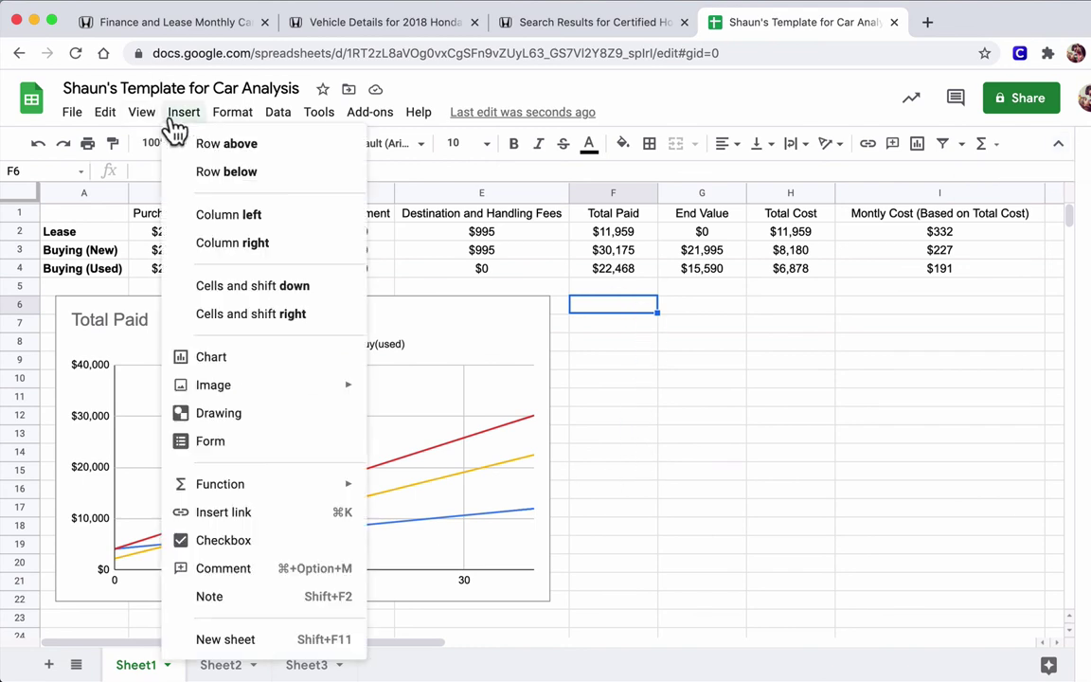
click(209, 357)
click(832, 272)
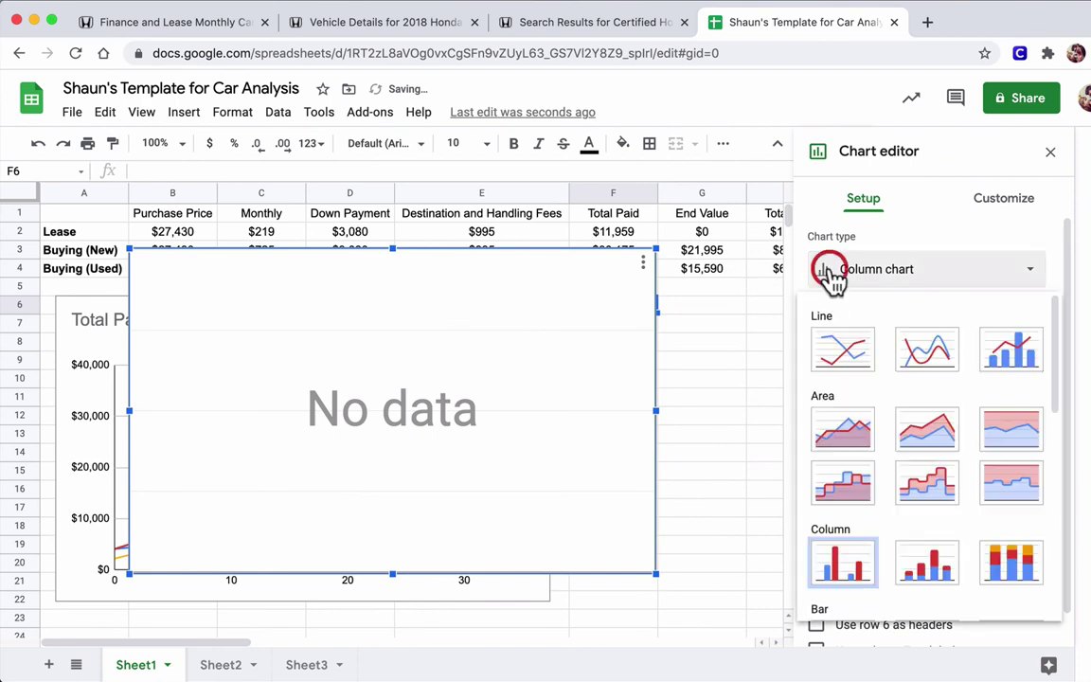
click(836, 349)
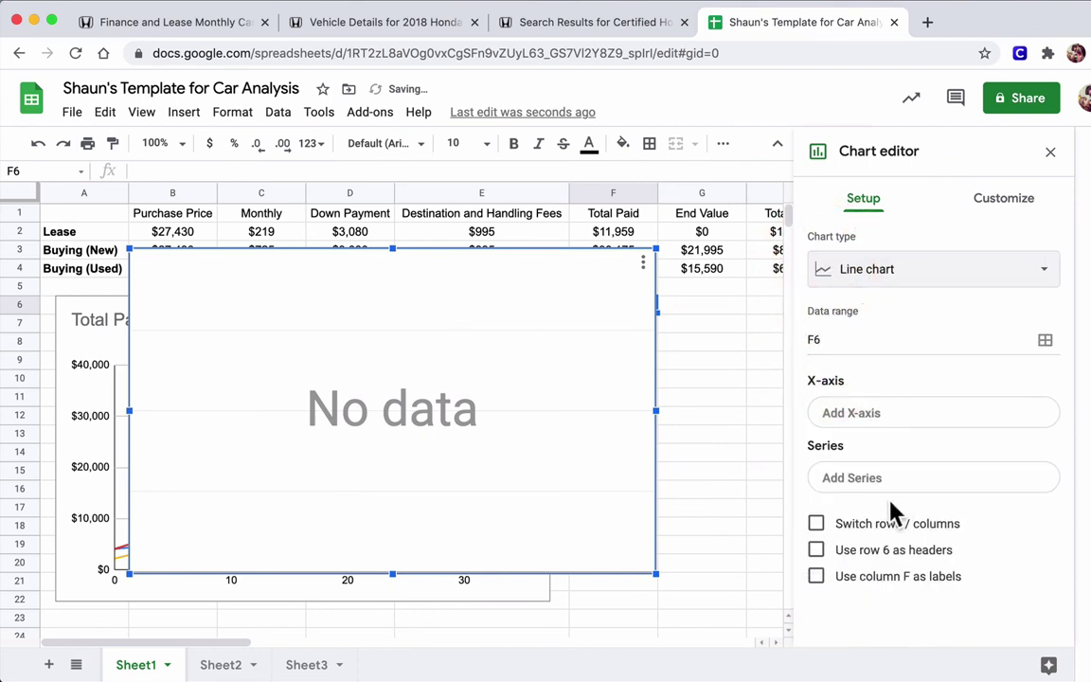
click(894, 417)
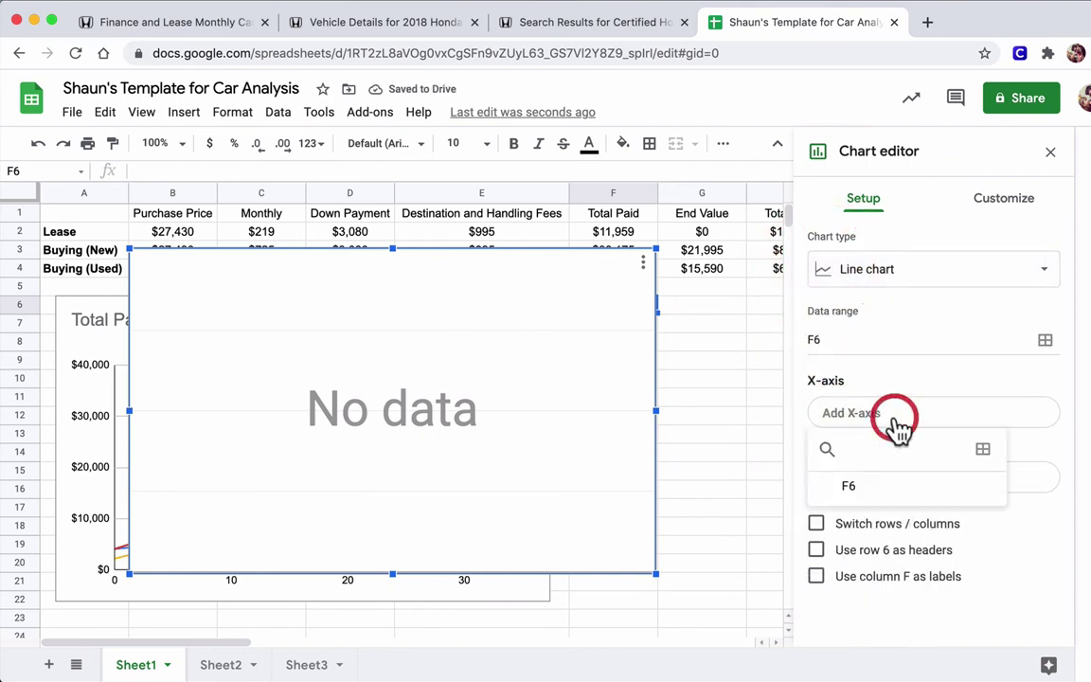
click(983, 449)
click(305, 665)
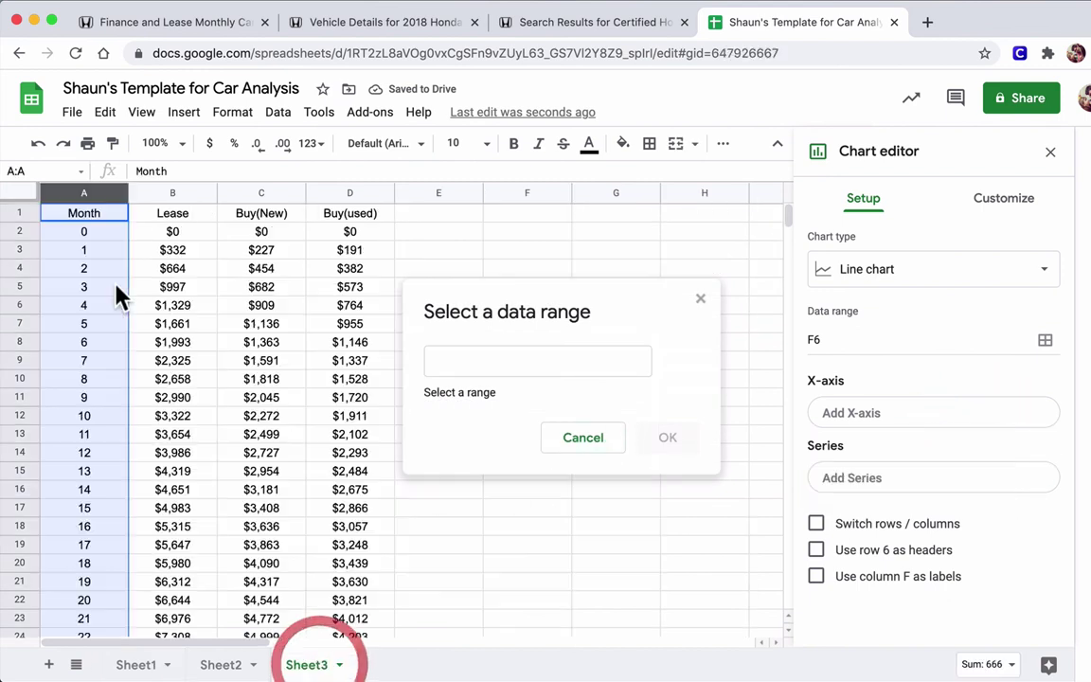
click(85, 195)
click(524, 364)
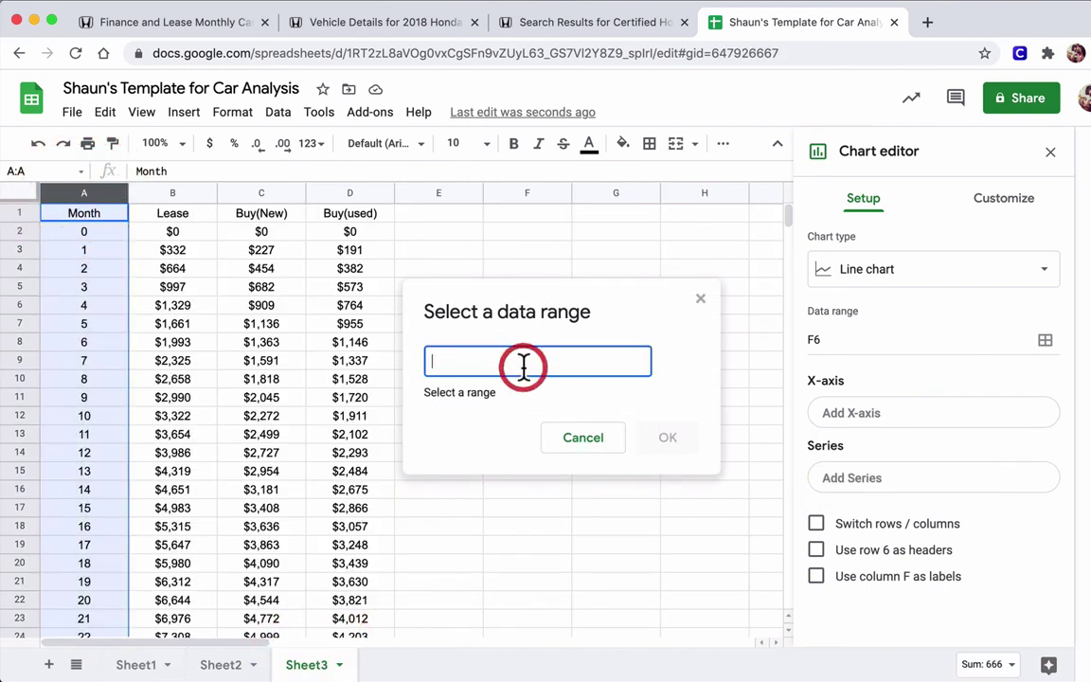
click(574, 435)
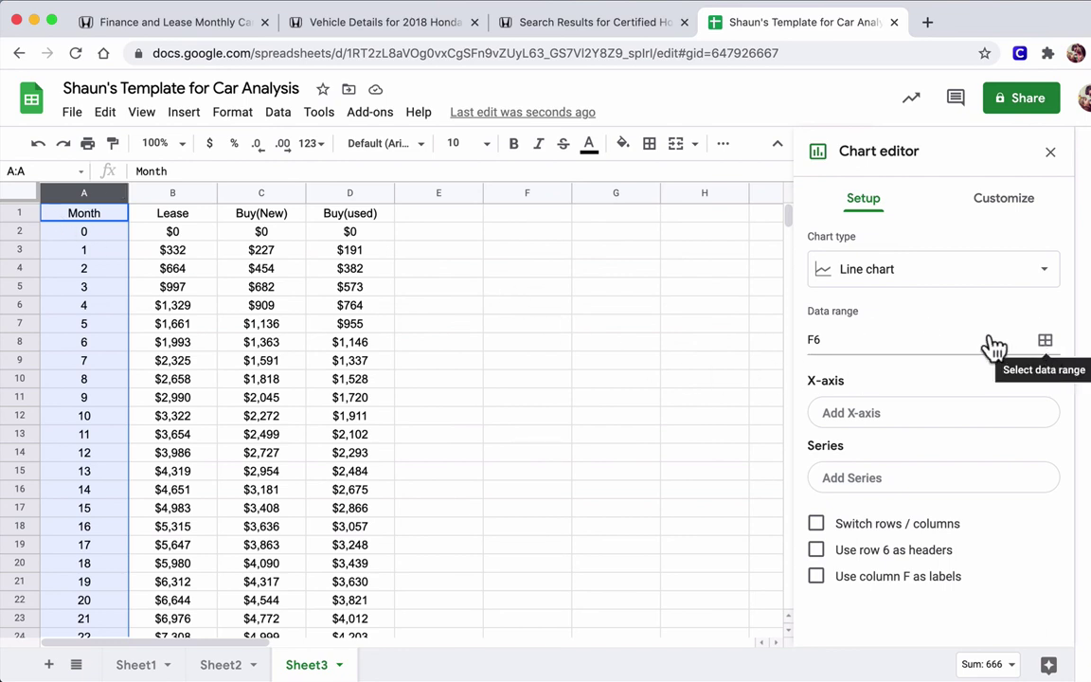
- Set the new chart's data range to Sheet3 columns A to D
click(945, 334)
key(BackSpace)
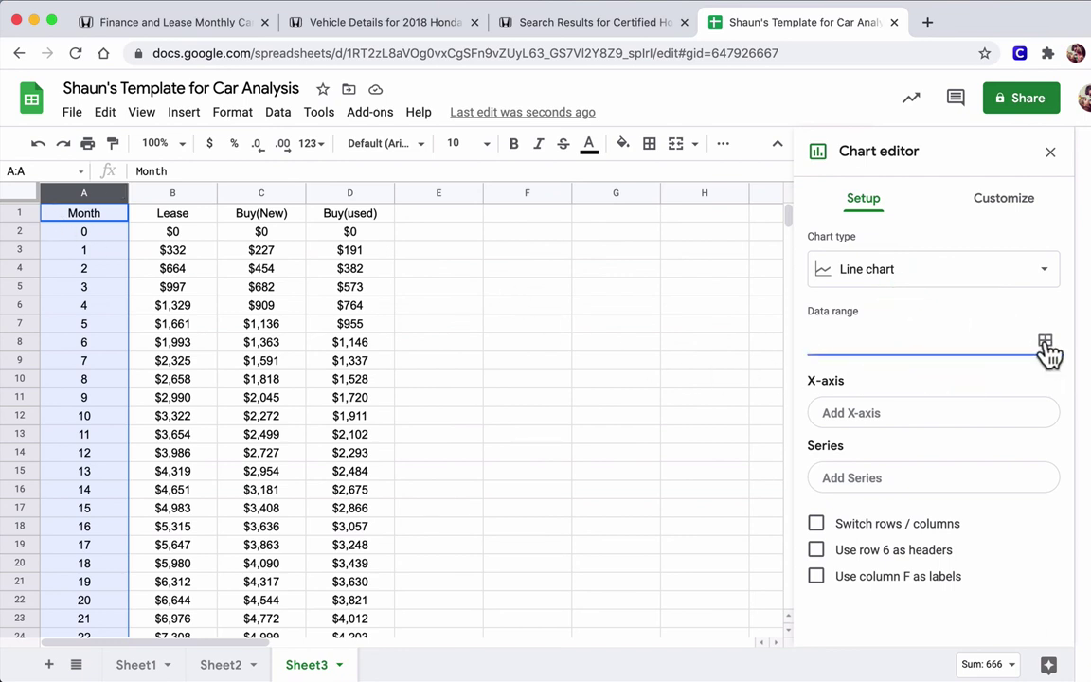
click(1045, 341)
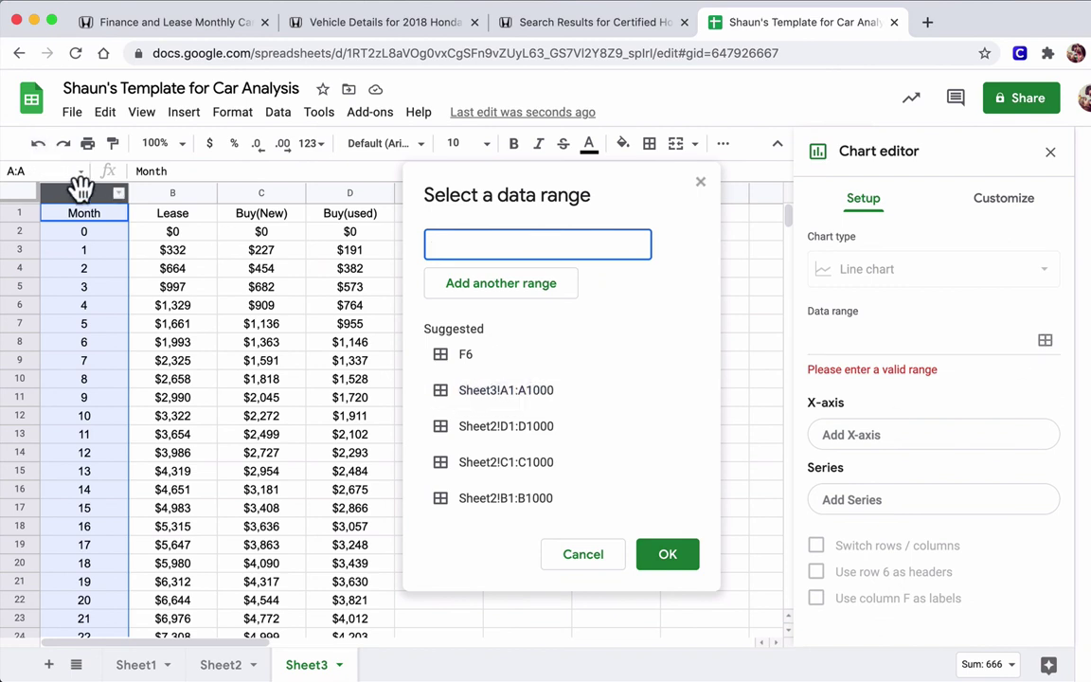
click(85, 193)
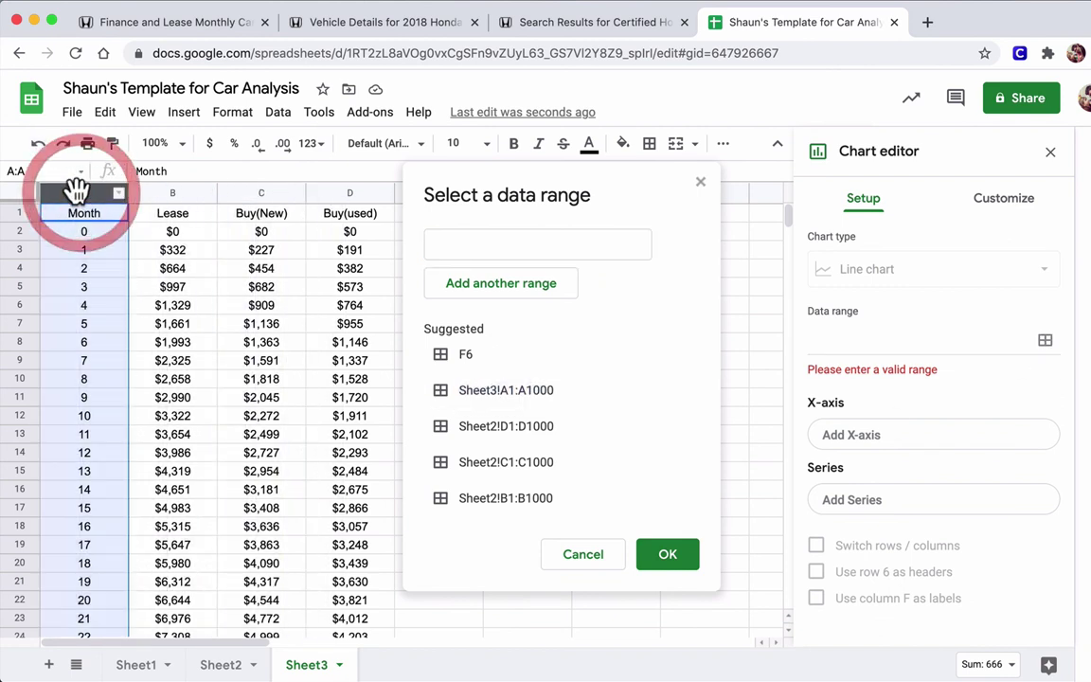
drag(74, 180, 350, 192)
click(654, 556)
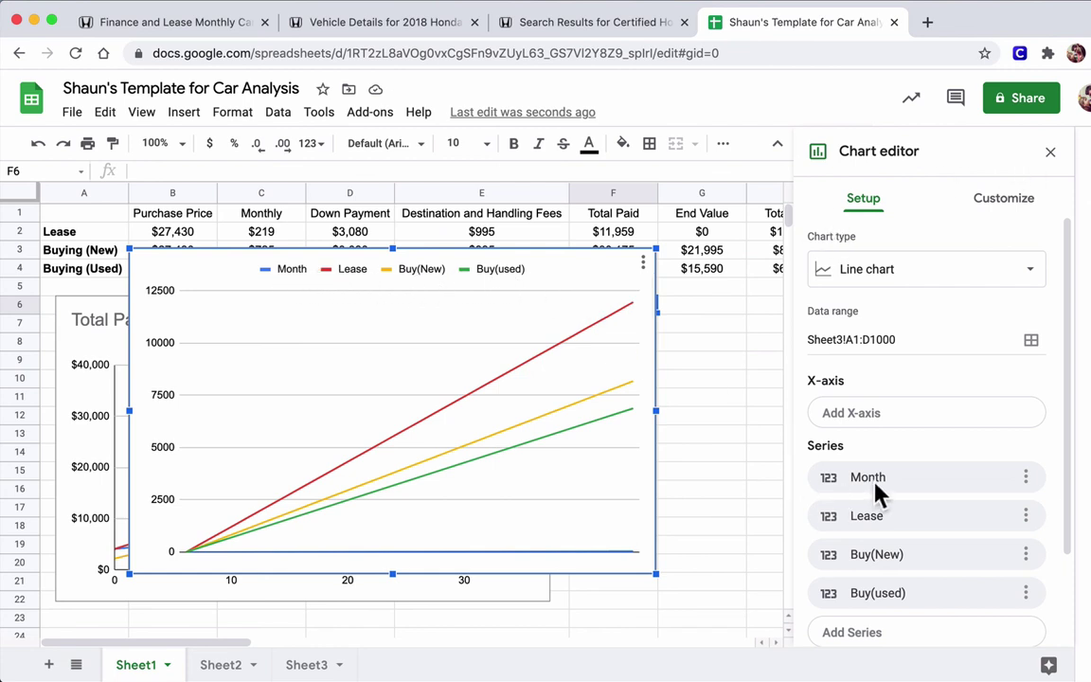
- Remove the Month series from the new chart and use Month as its x-axis
click(1025, 480)
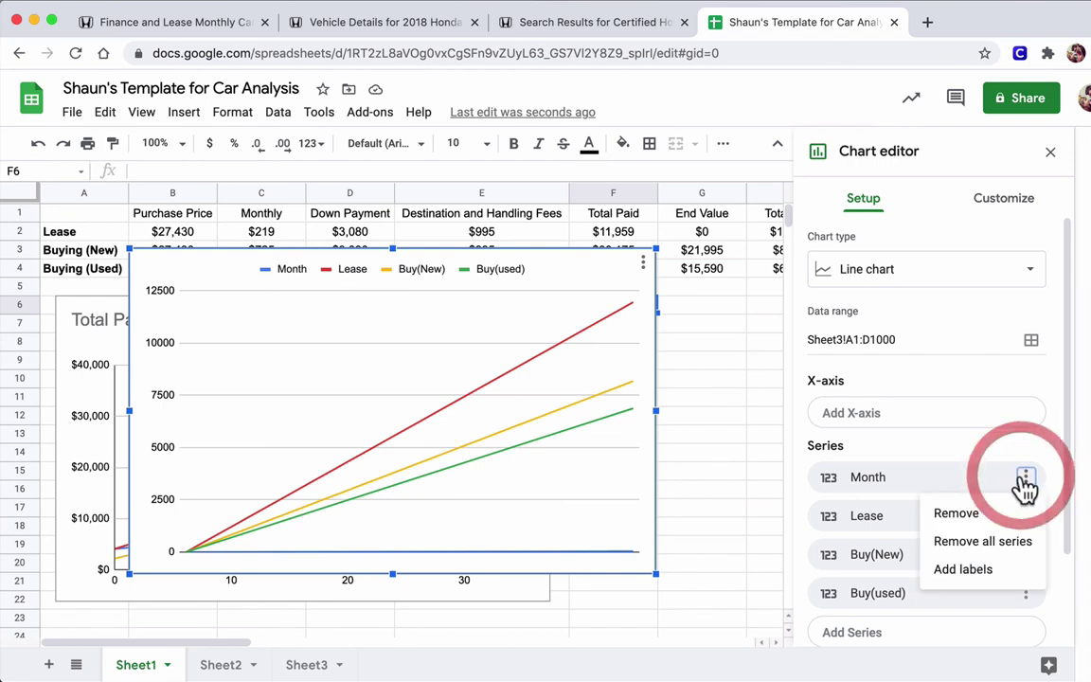
click(972, 517)
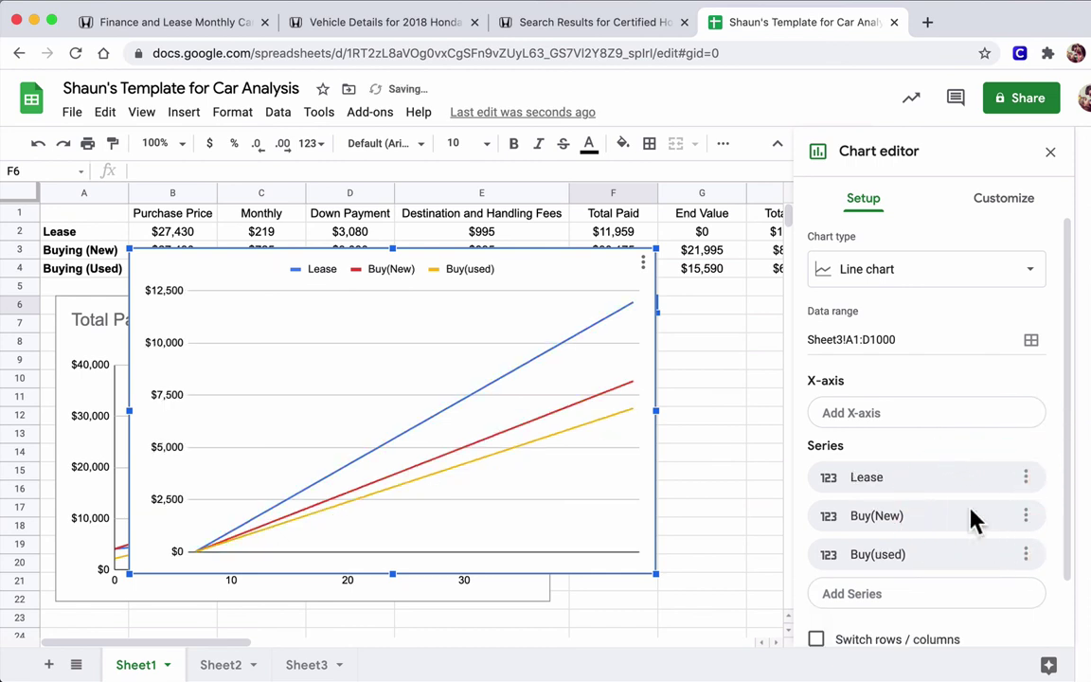
click(913, 419)
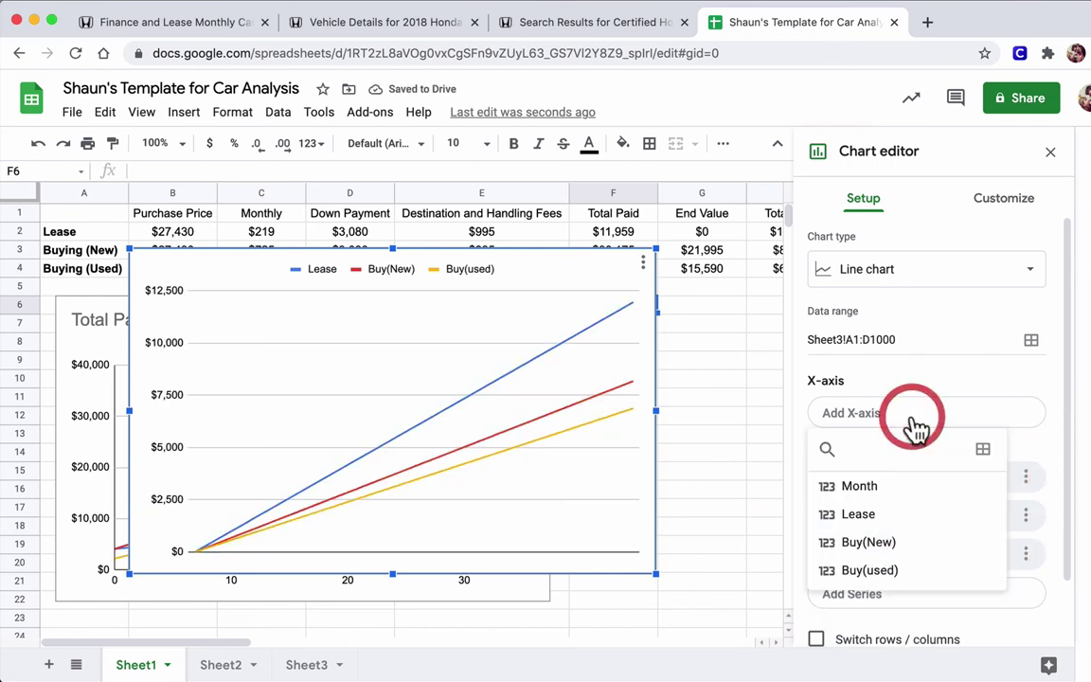
click(880, 486)
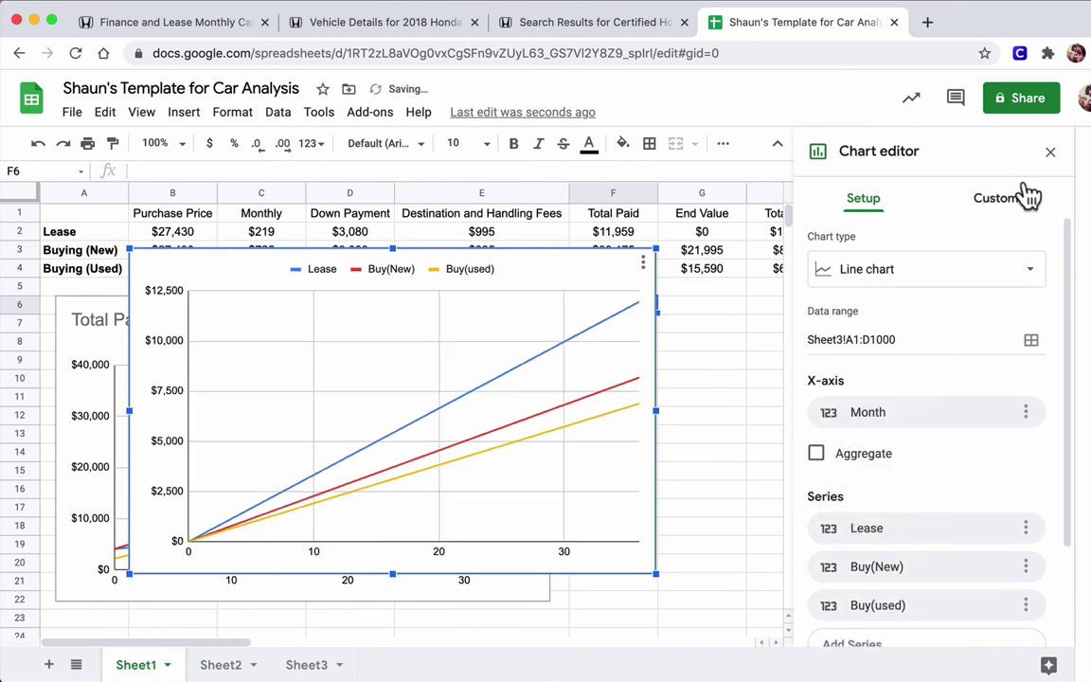
click(1051, 151)
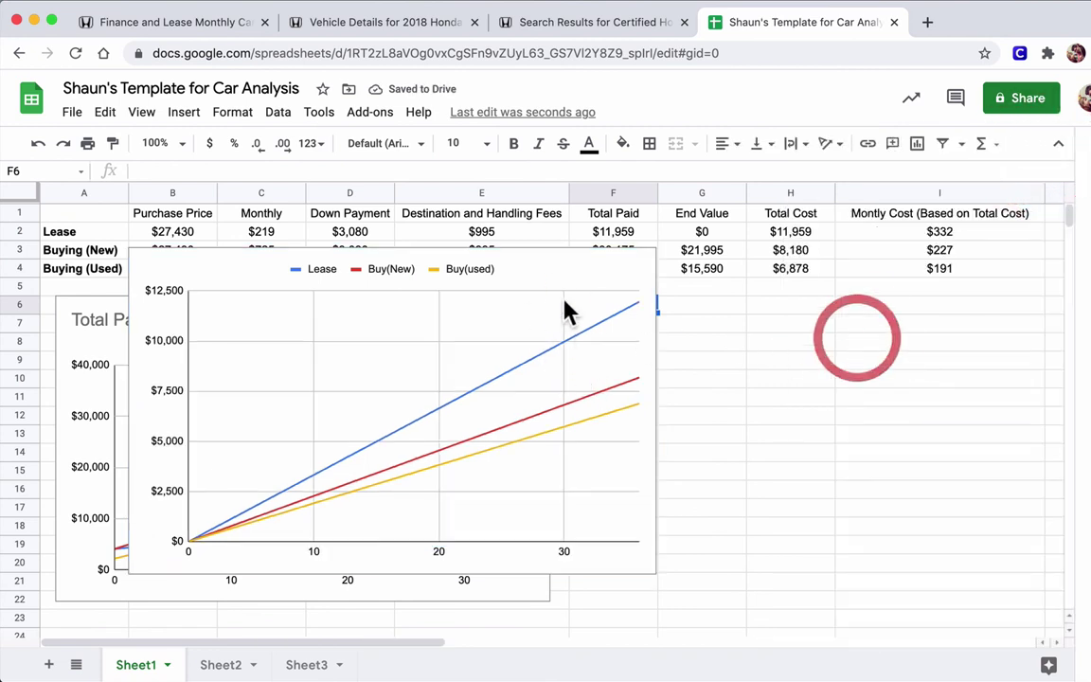
- Move the untitled line chart to the right of the Total Paid chart
click(828, 383)
click(578, 273)
click(577, 273)
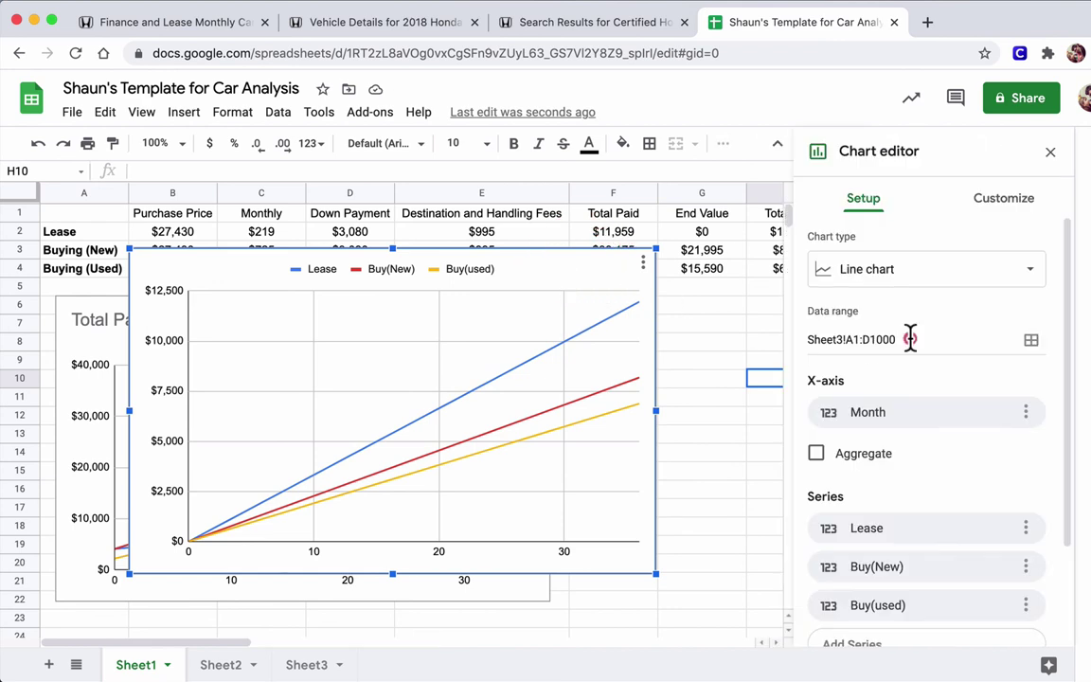
drag(907, 312, 725, 313)
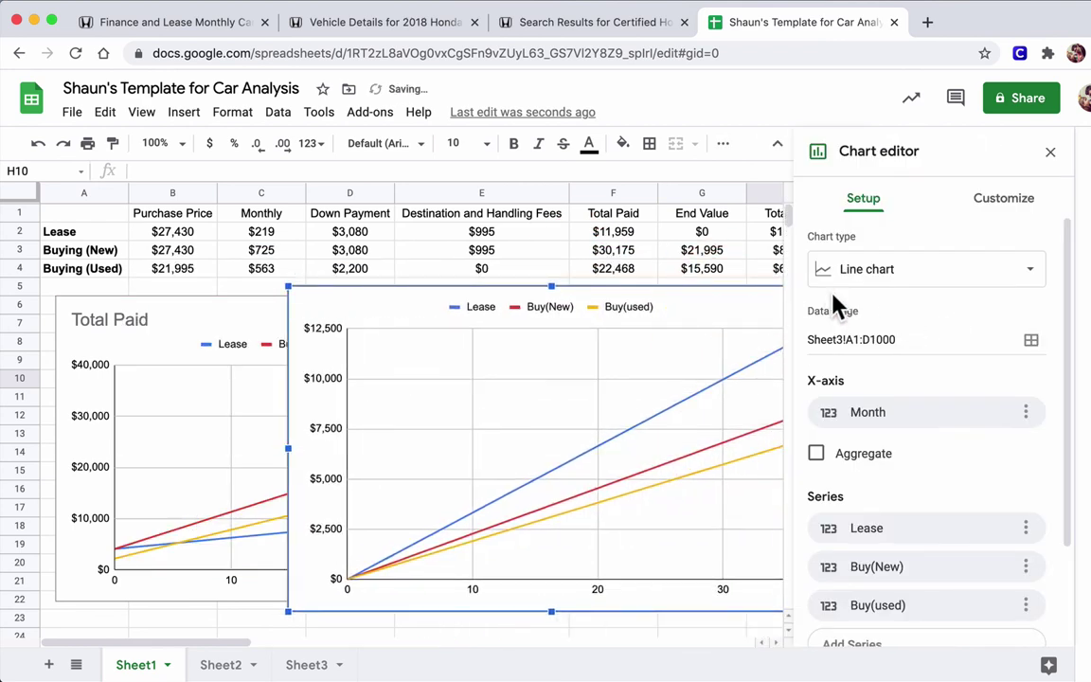
- Title the second chart 'Total Cost'
click(980, 203)
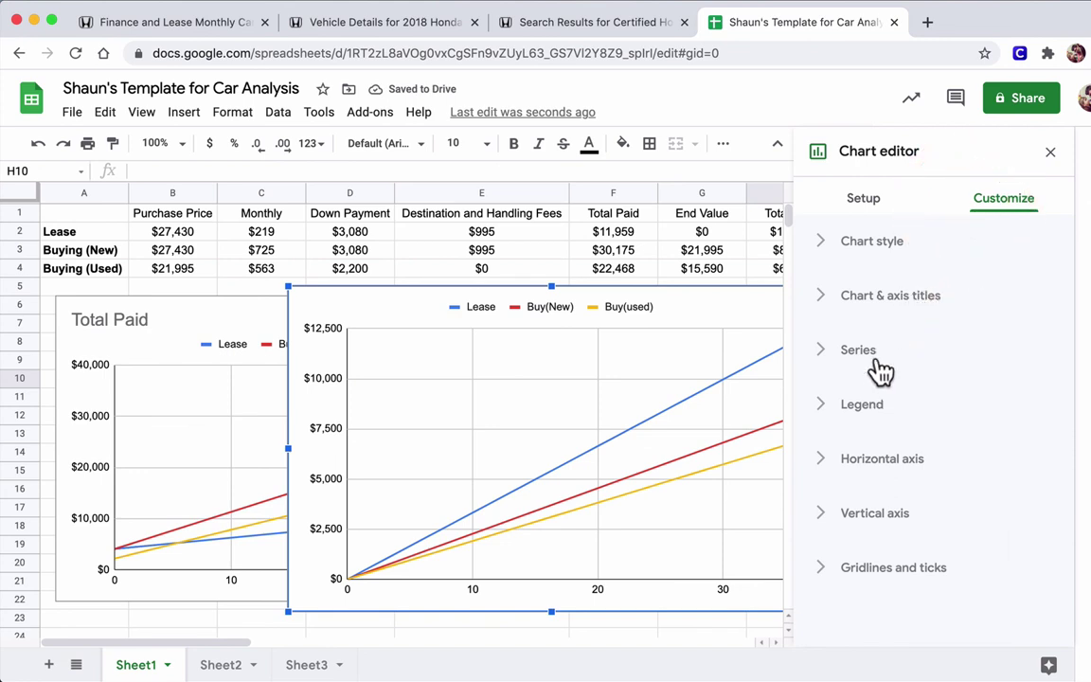
click(862, 297)
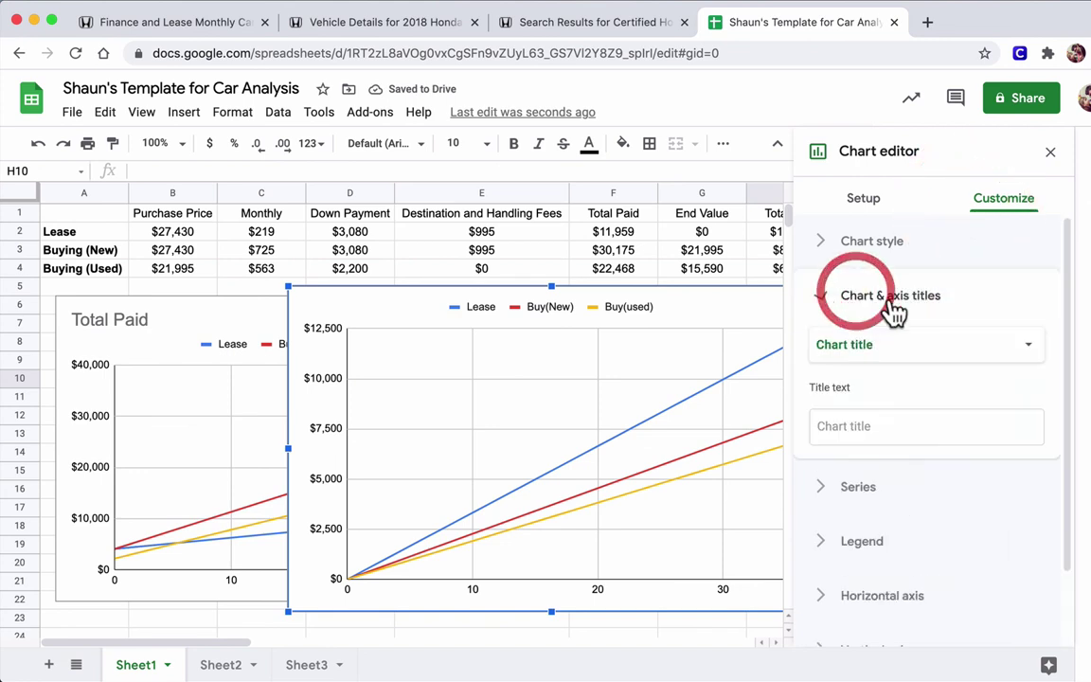
click(868, 427)
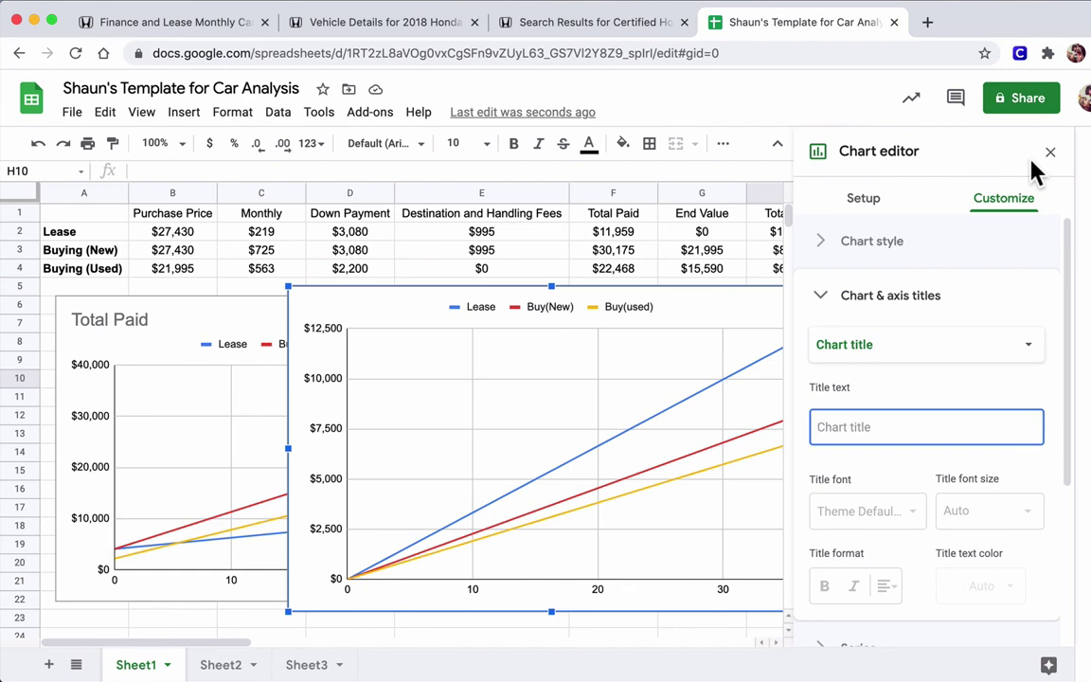
text(Total Cost)
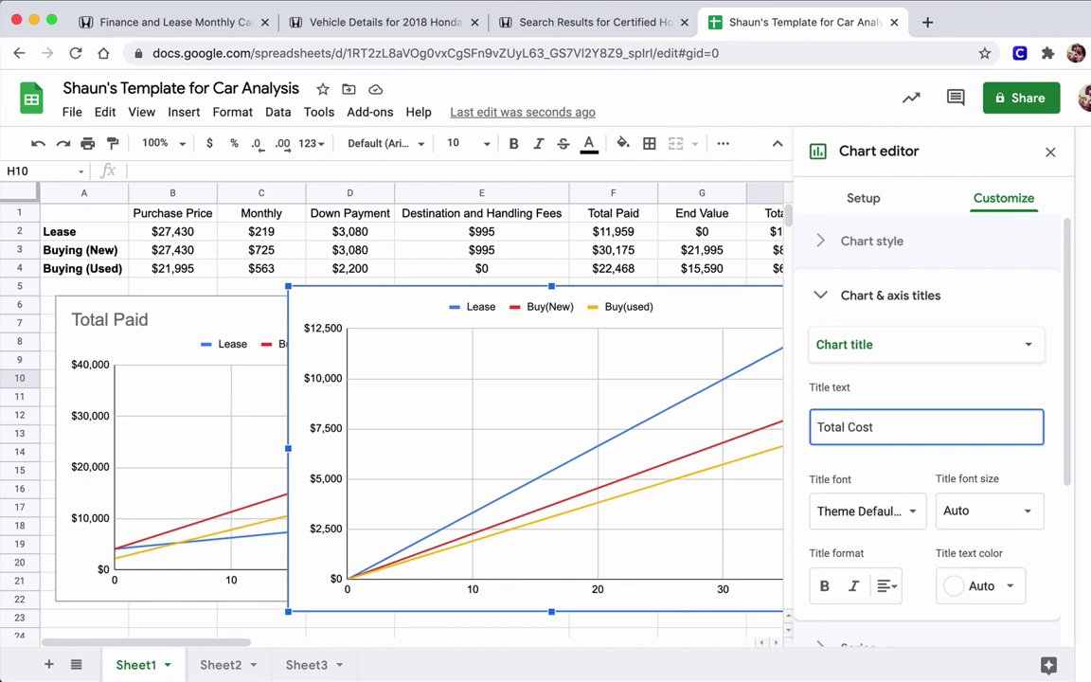
click(1051, 151)
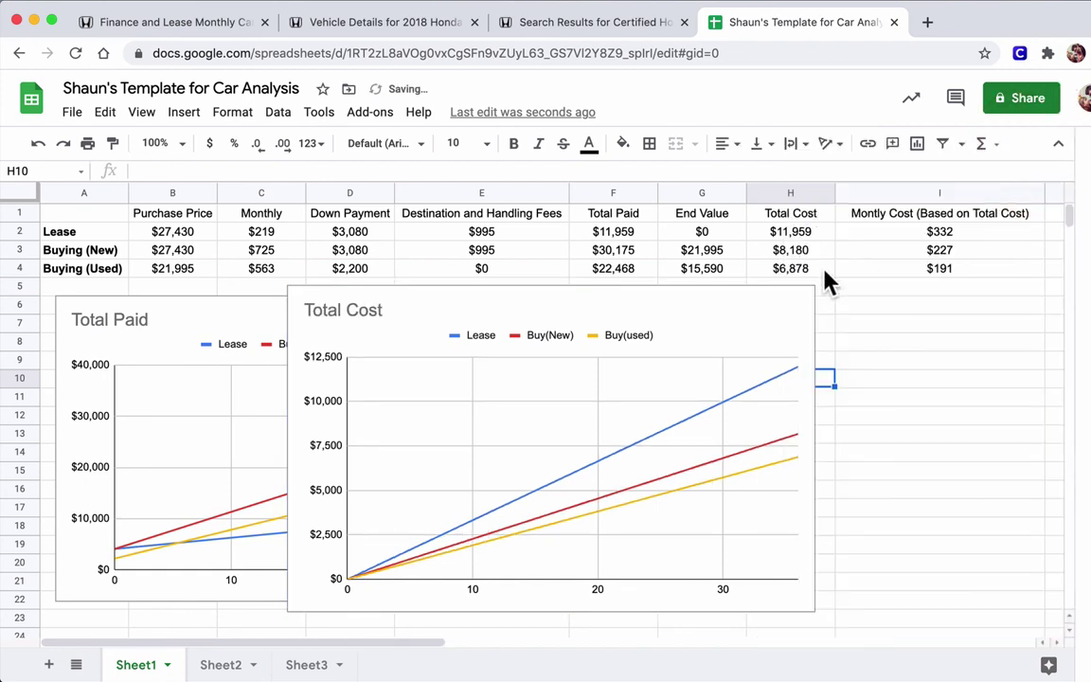
- Resize the Total Cost chart and place it beside Total Paid without overlap
click(772, 316)
drag(813, 609, 753, 569)
drag(628, 312, 894, 327)
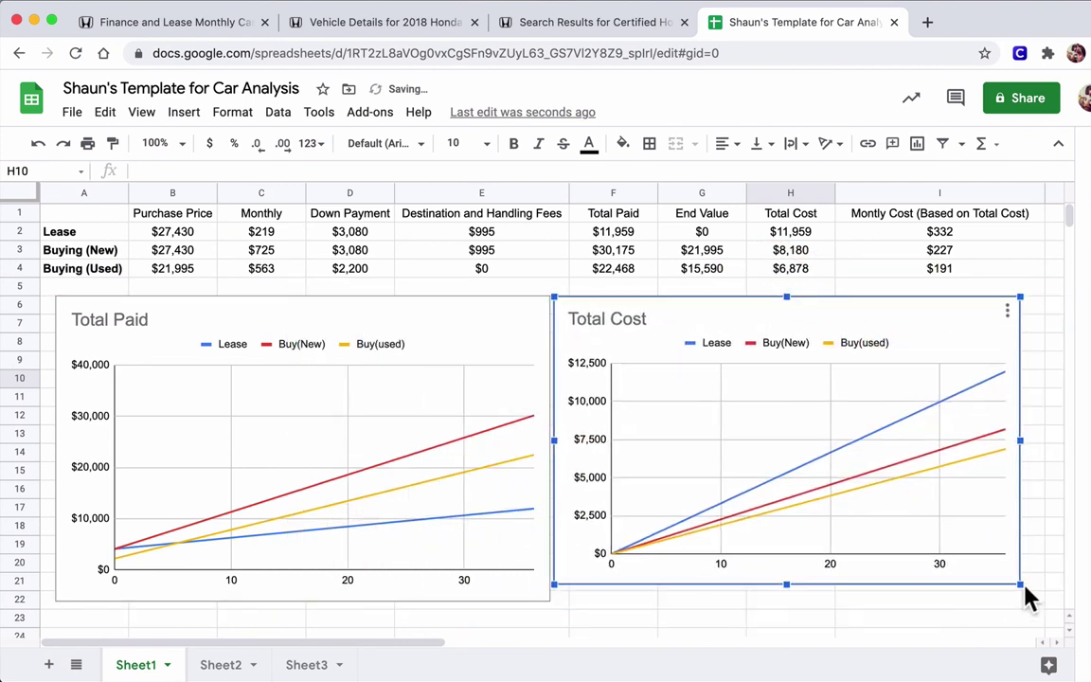
drag(1023, 584, 1042, 600)
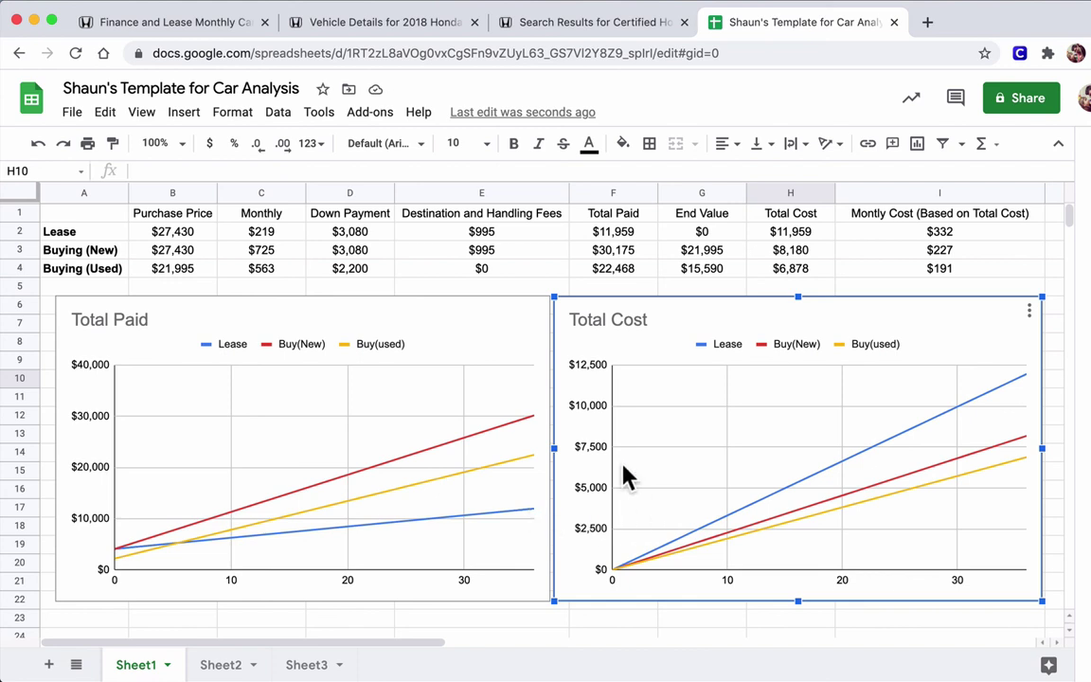
mouse_move(661, 569)
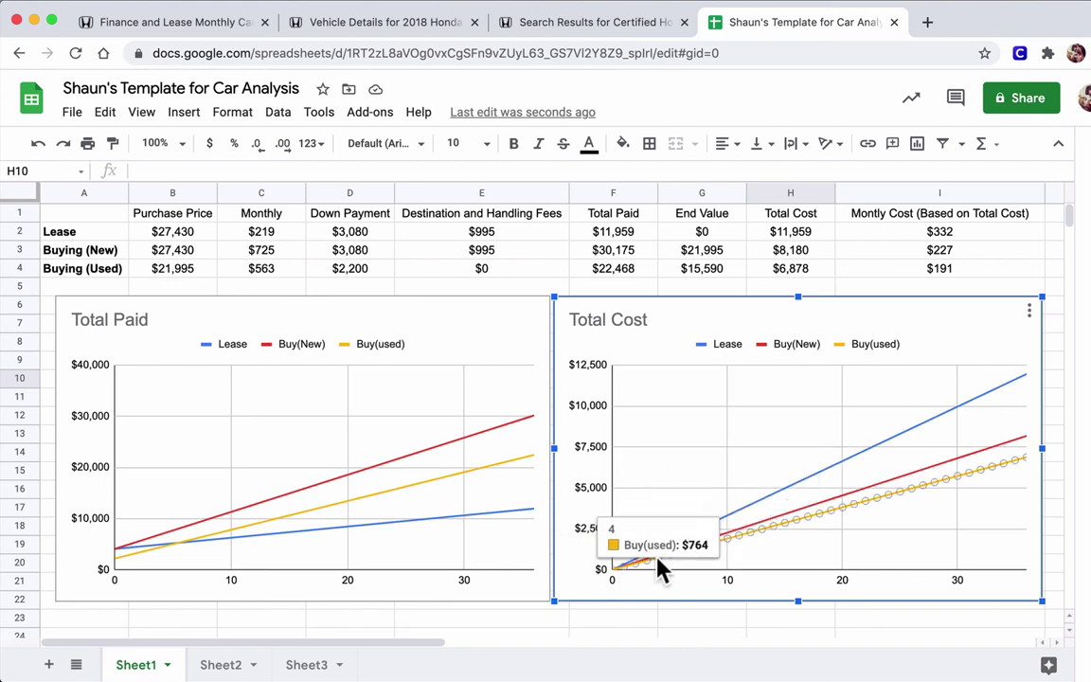
mouse_move(1030, 383)
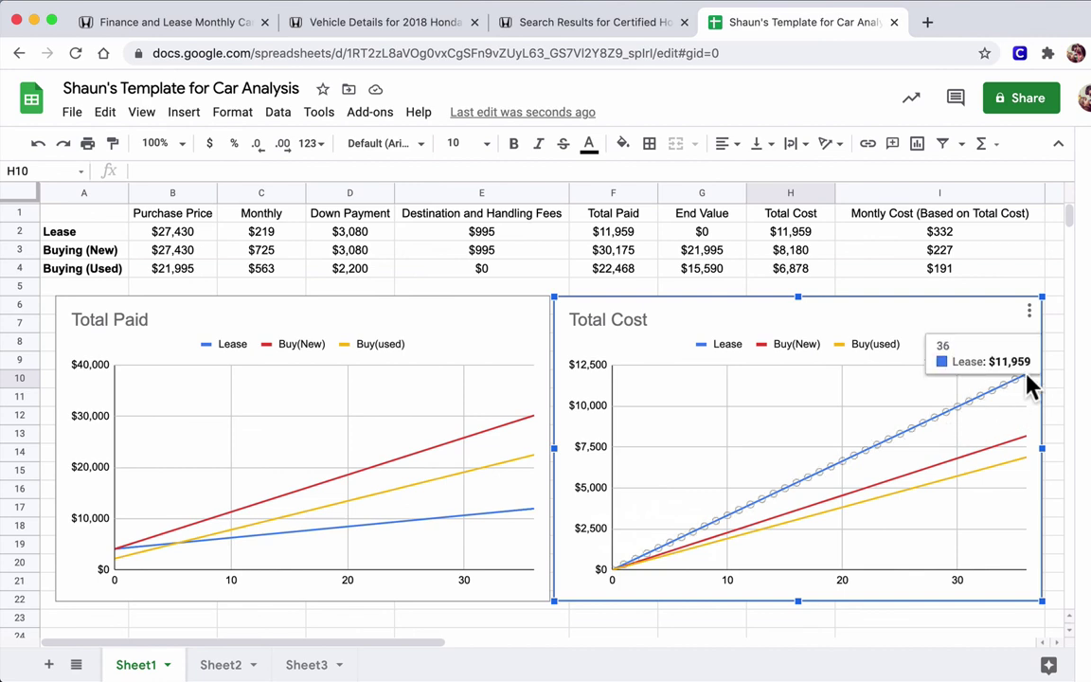
mouse_move(1015, 474)
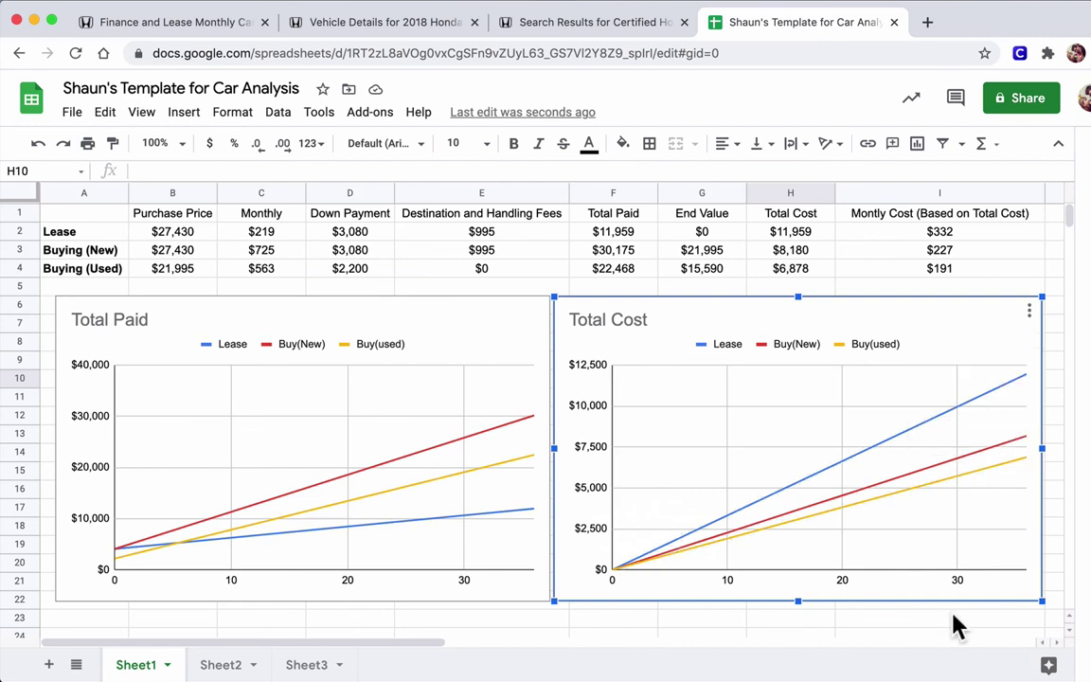
click(712, 269)
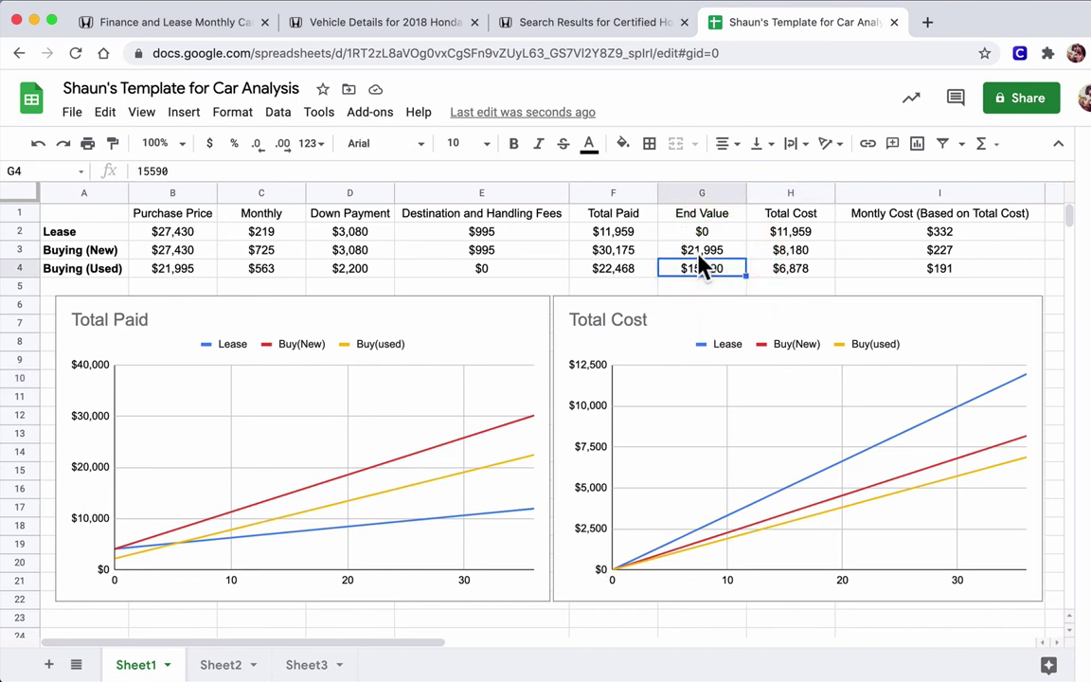
click(759, 275)
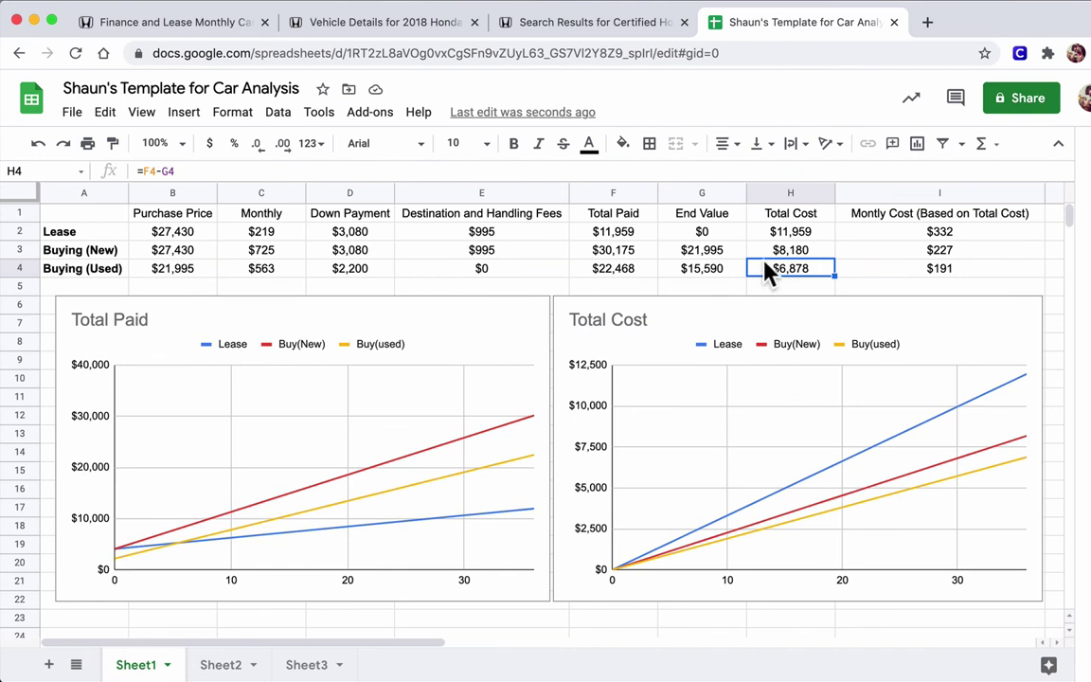
drag(769, 251, 771, 268)
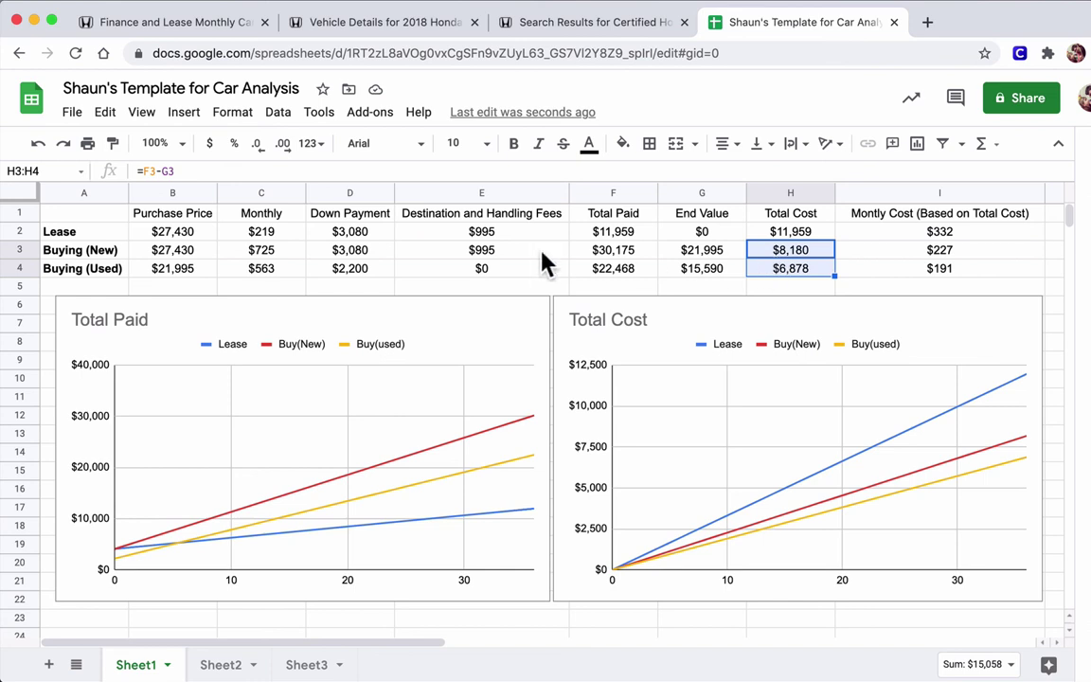
drag(199, 252, 193, 271)
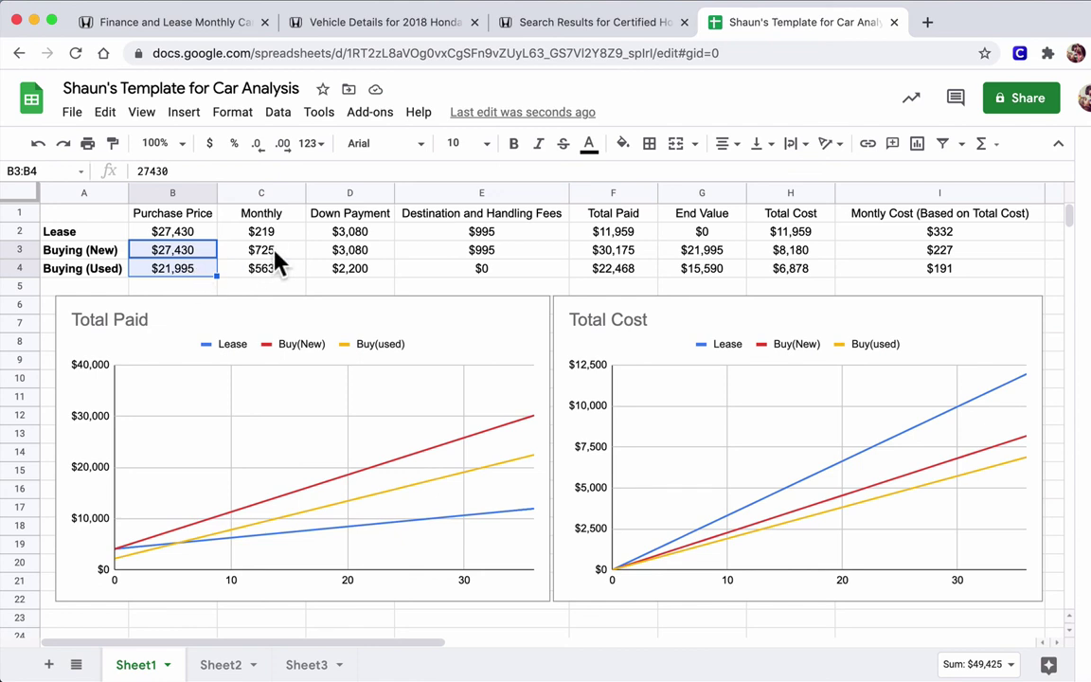
click(777, 237)
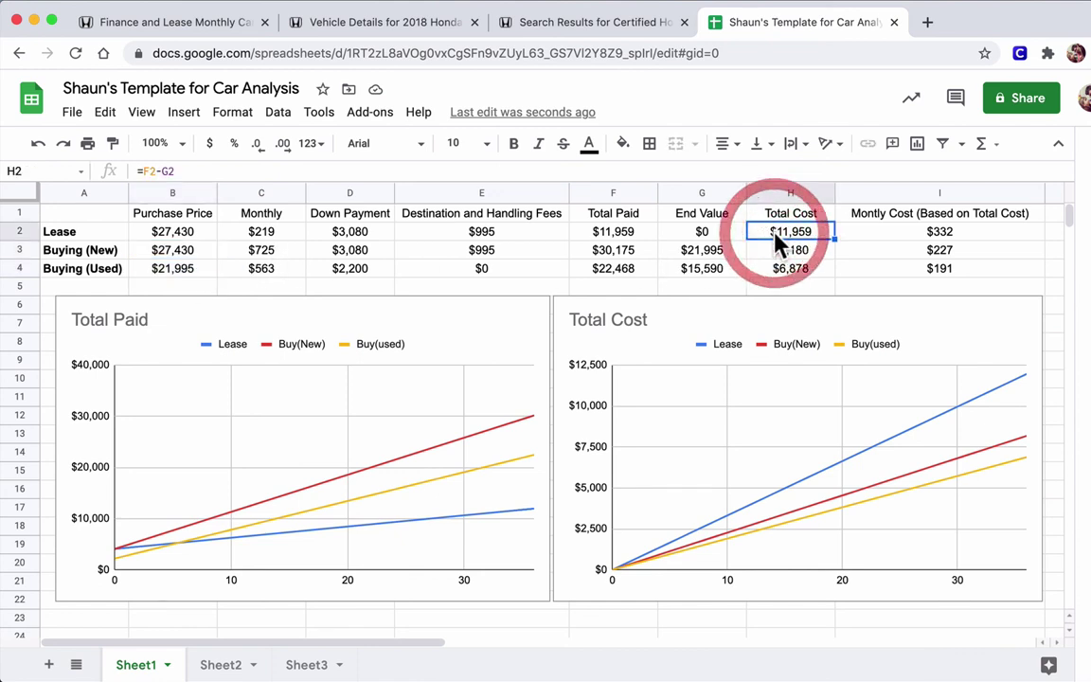
click(771, 252)
click(772, 271)
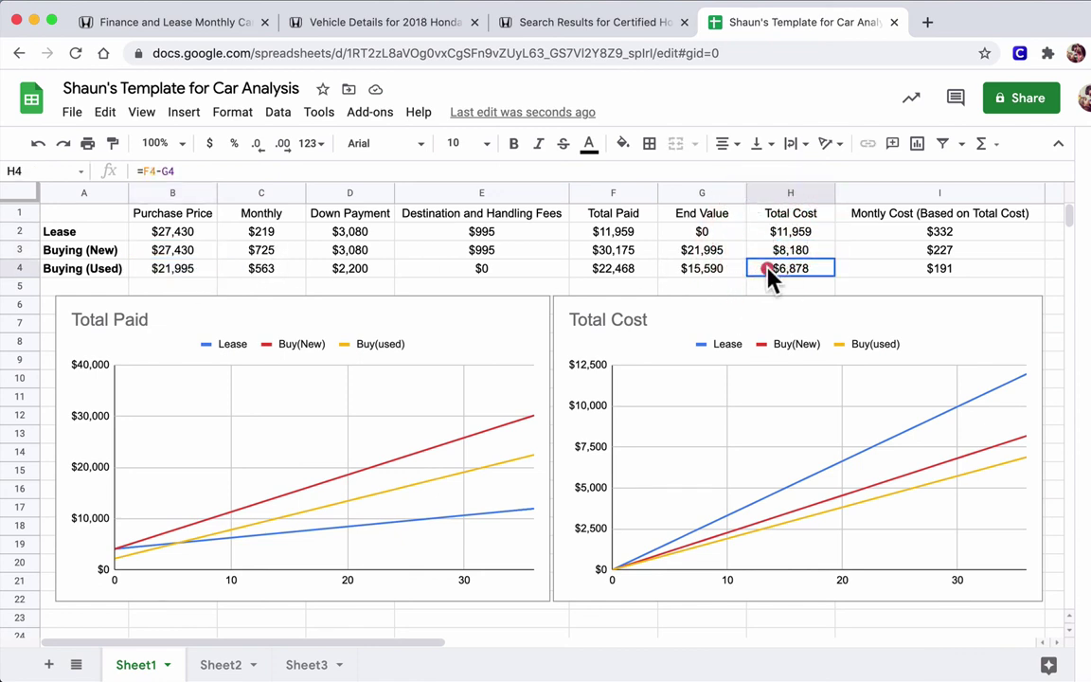
click(720, 272)
click(616, 232)
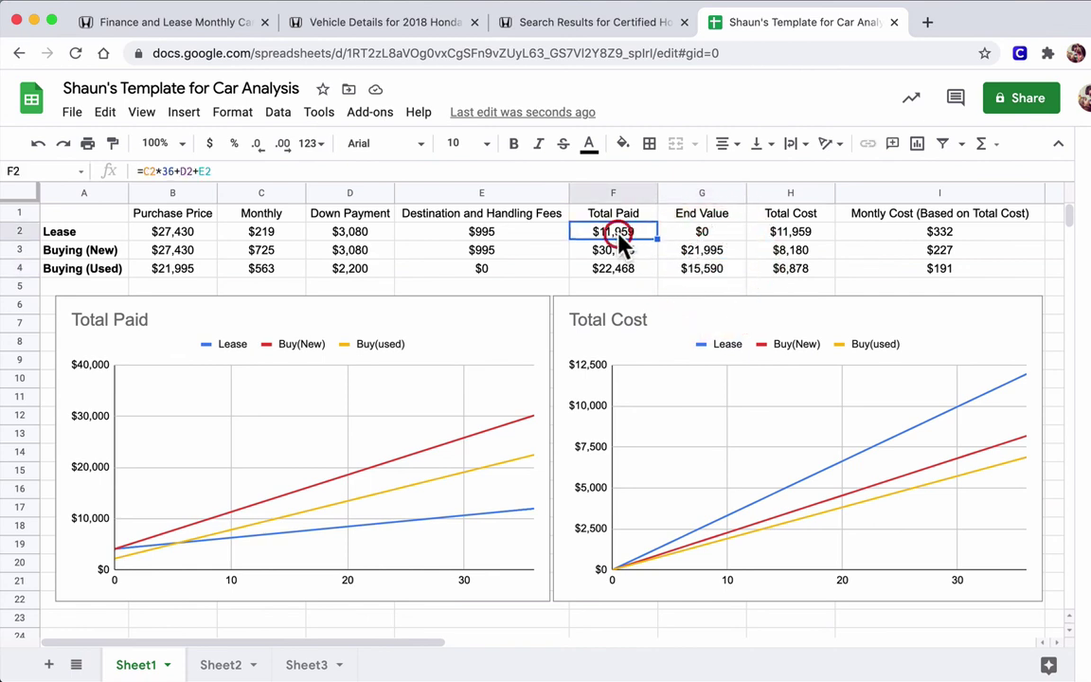
click(617, 250)
click(618, 270)
click(483, 233)
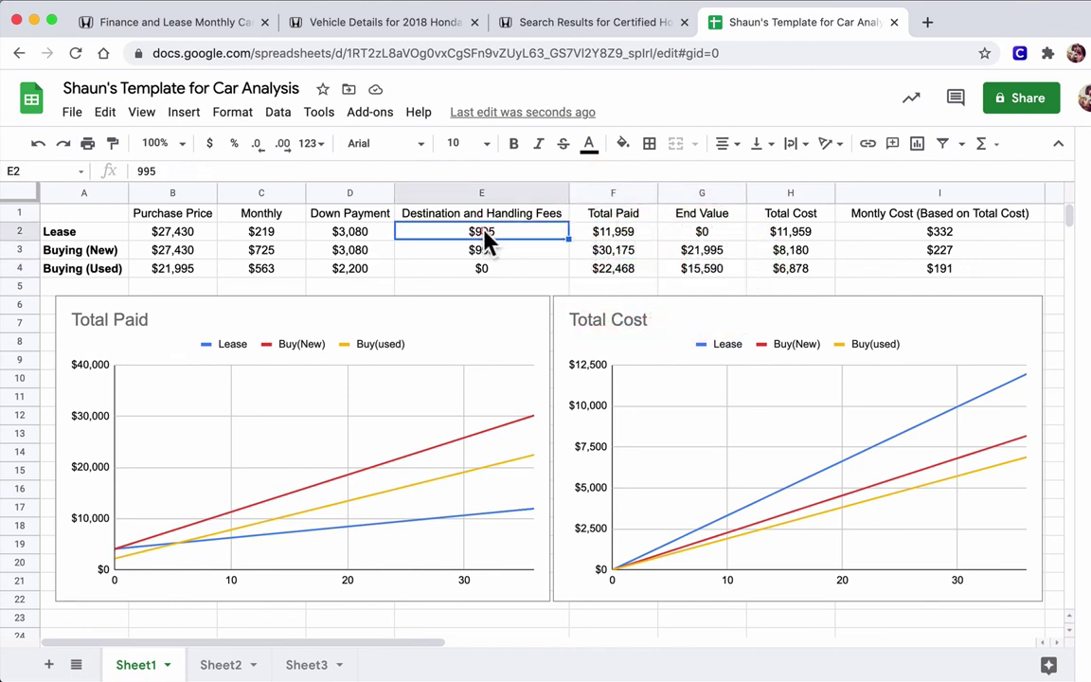
click(482, 250)
click(482, 269)
click(352, 233)
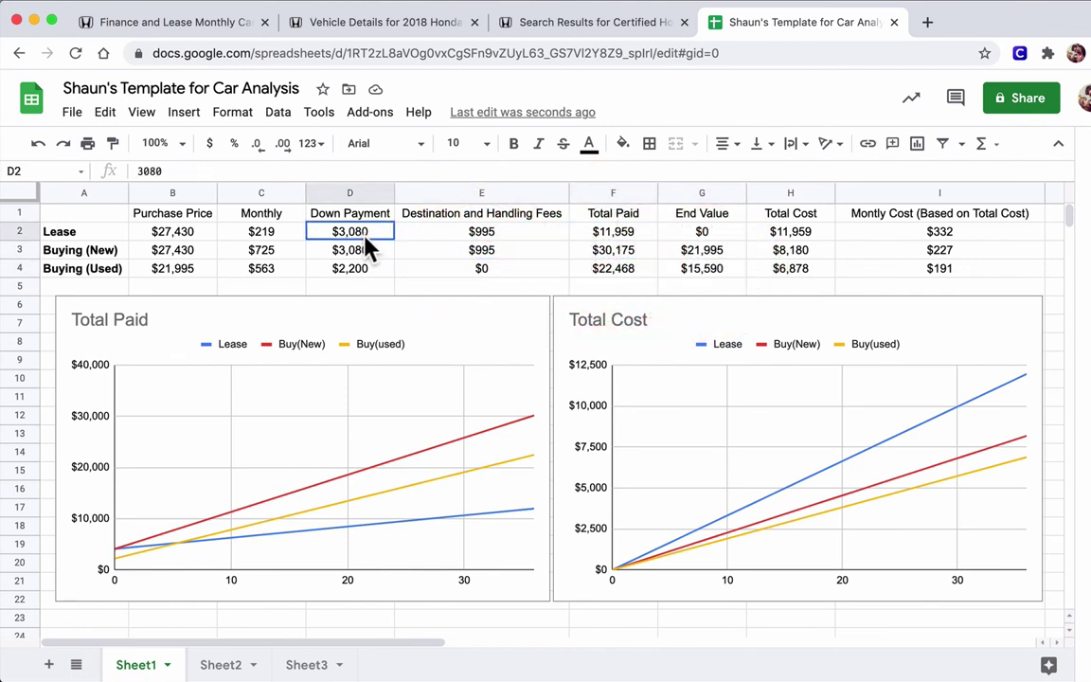
click(356, 250)
click(357, 269)
click(277, 246)
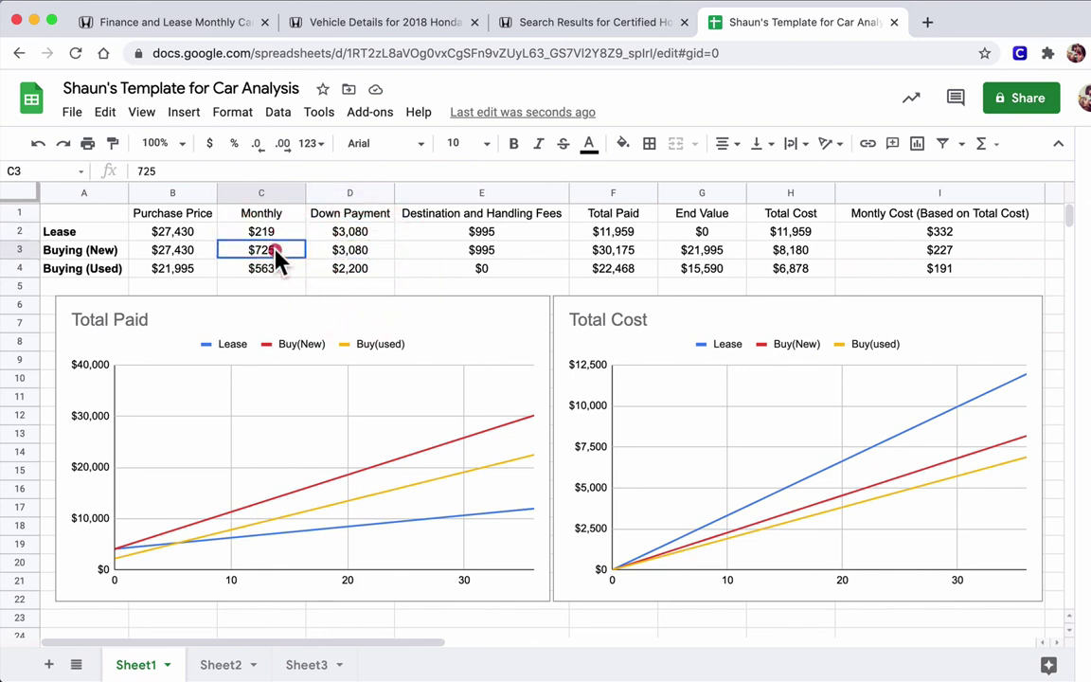
click(273, 269)
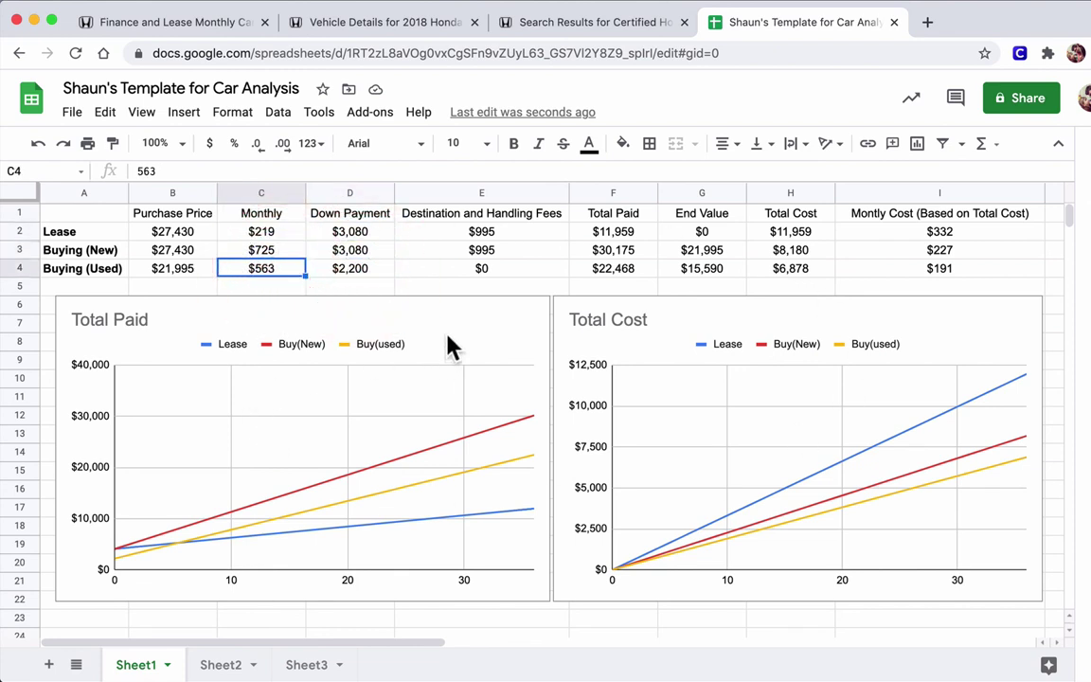